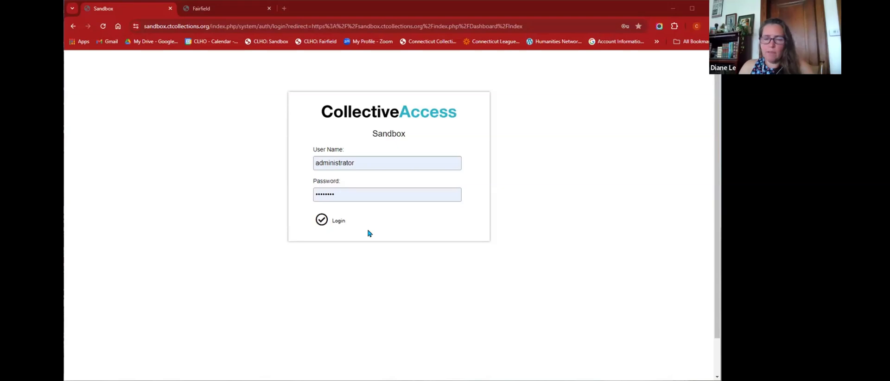
- Log in to the Sandbox catalogue using the saved user name and password
click(377, 167)
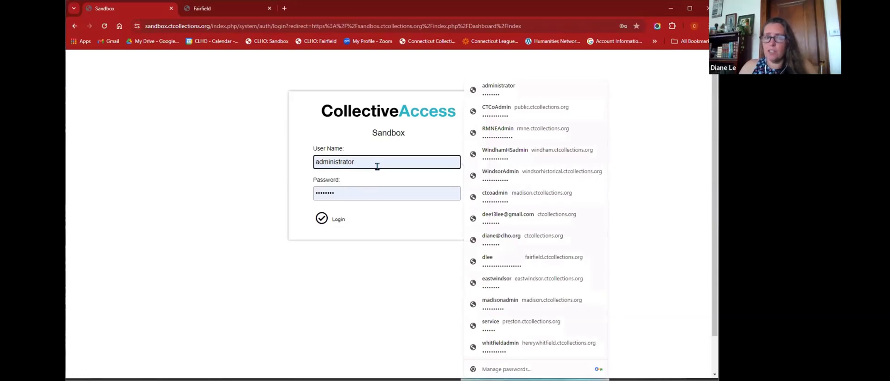
click(364, 190)
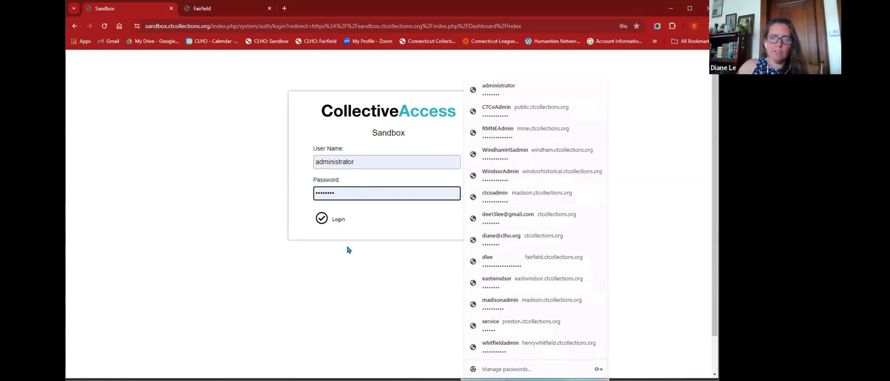
click(336, 221)
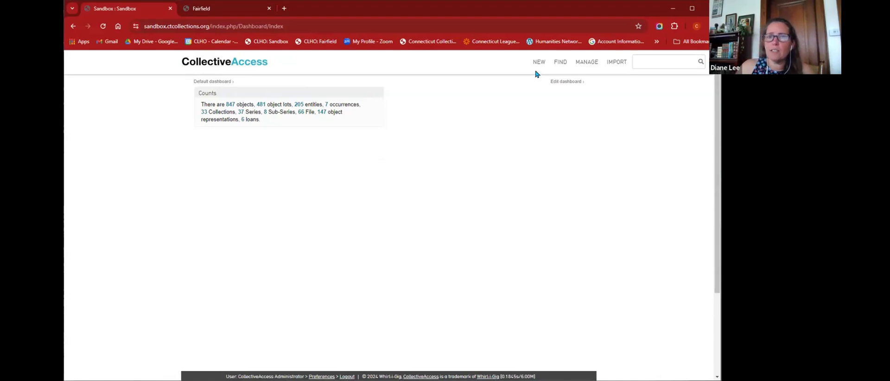
mouse_move(544, 68)
mouse_move(611, 67)
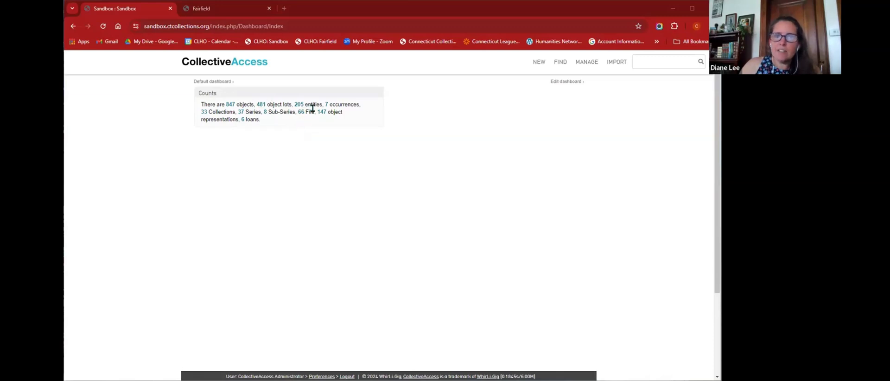
drag(305, 103, 323, 103)
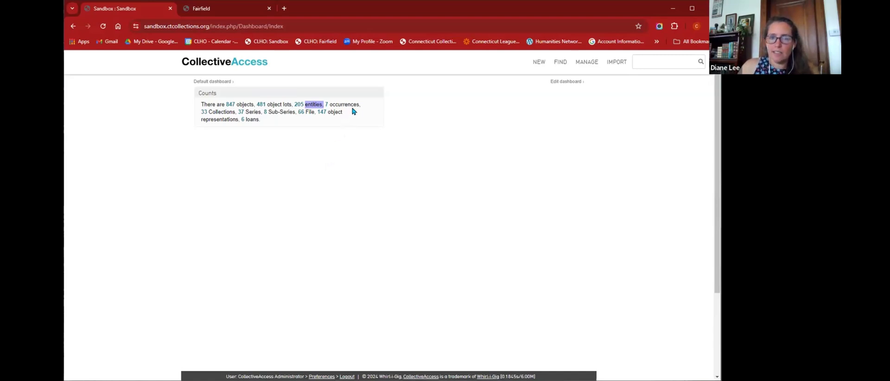
drag(332, 103, 361, 103)
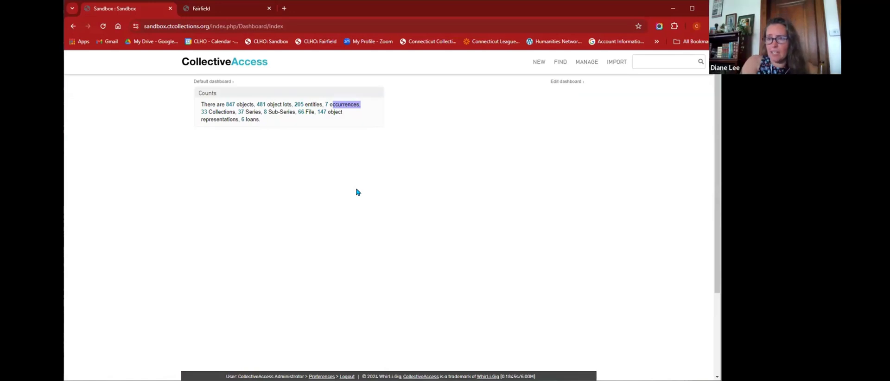
click(330, 166)
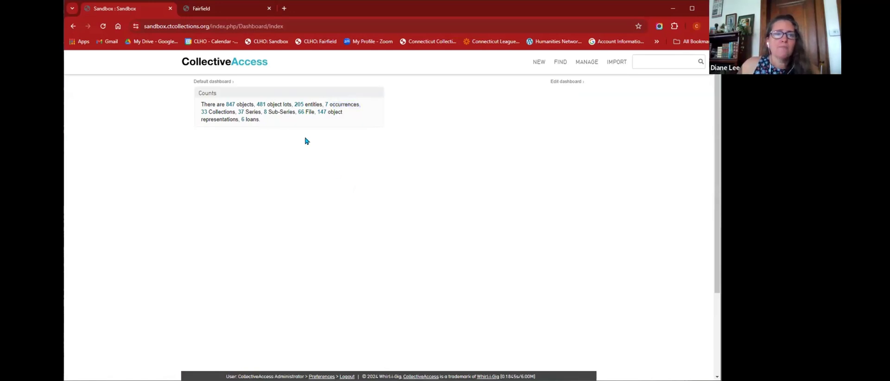
drag(207, 112, 235, 112)
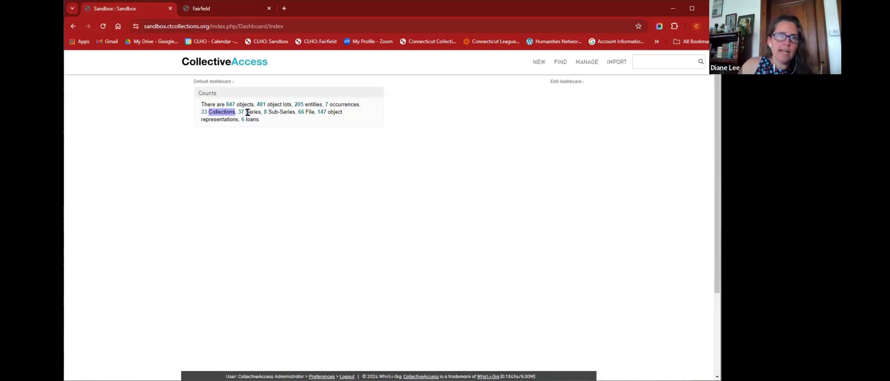
drag(248, 113, 297, 111)
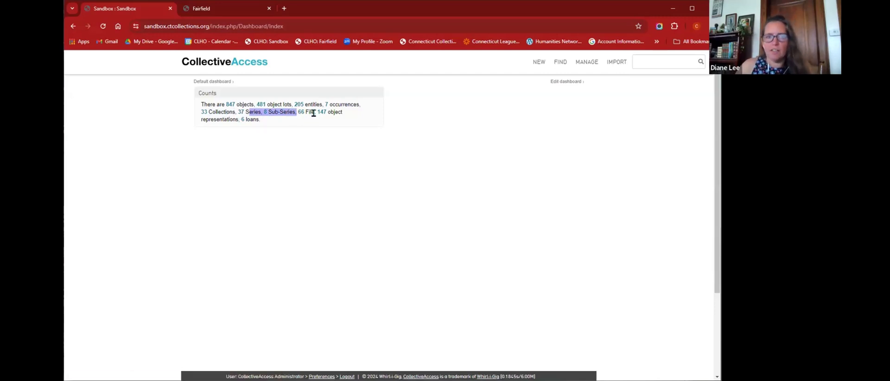
drag(328, 112, 239, 119)
click(343, 115)
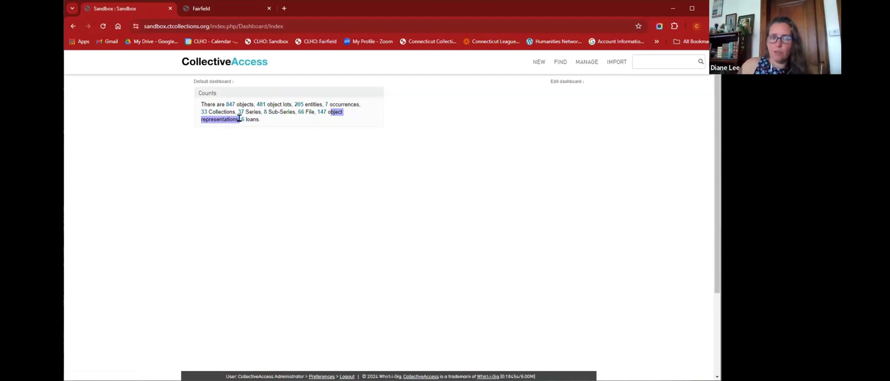
- Open the list of all 847 objects from the dashboard's Counts panel
click(244, 153)
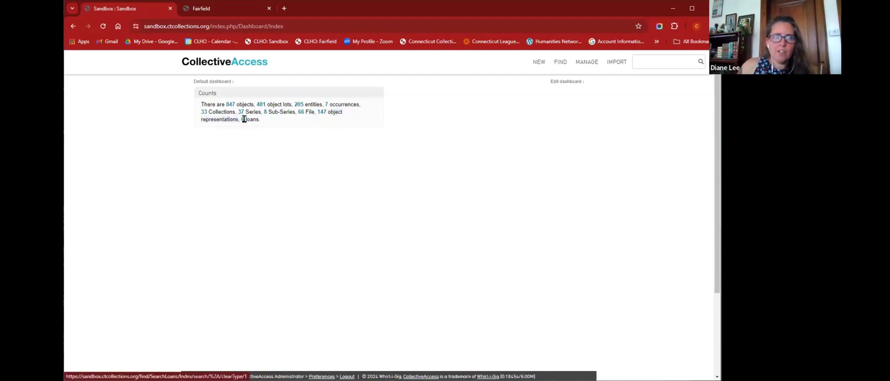
drag(245, 119, 262, 121)
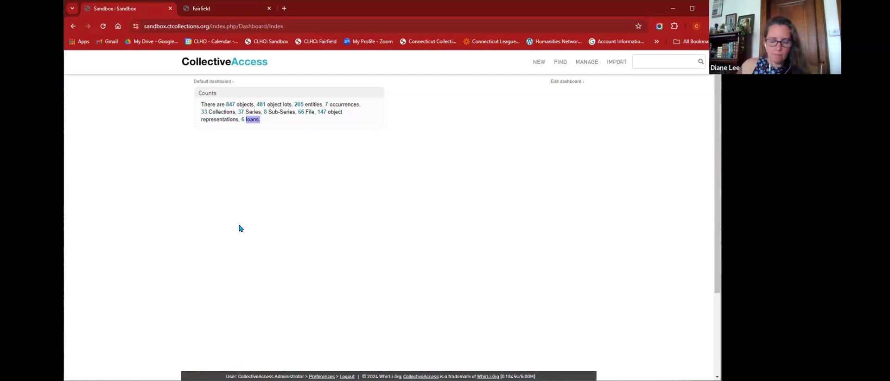
click(330, 239)
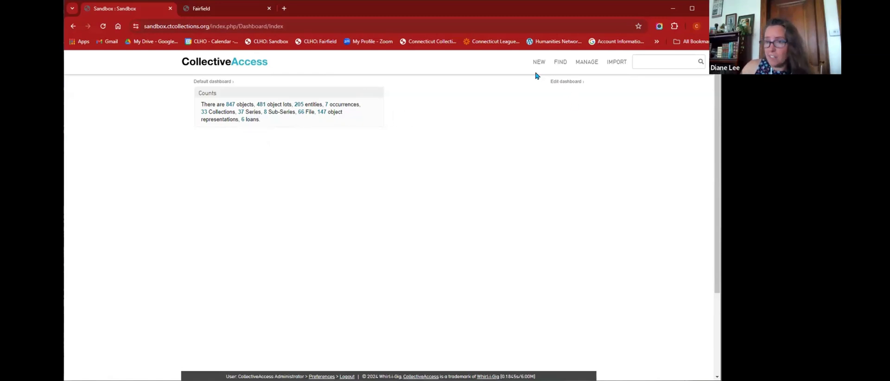
mouse_move(540, 67)
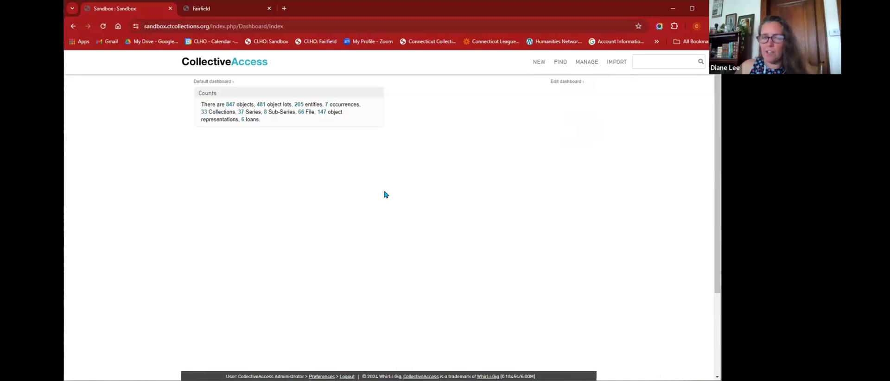
click(231, 106)
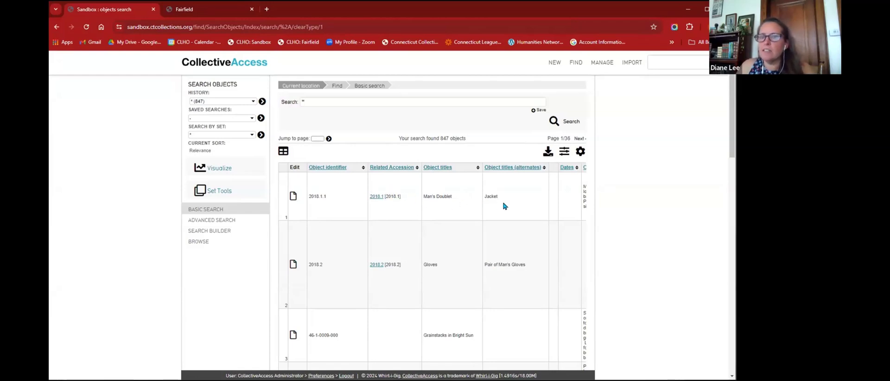
- Scroll the 847-object results table right to review more columns, then back left
scroll(497, 249, right, 5)
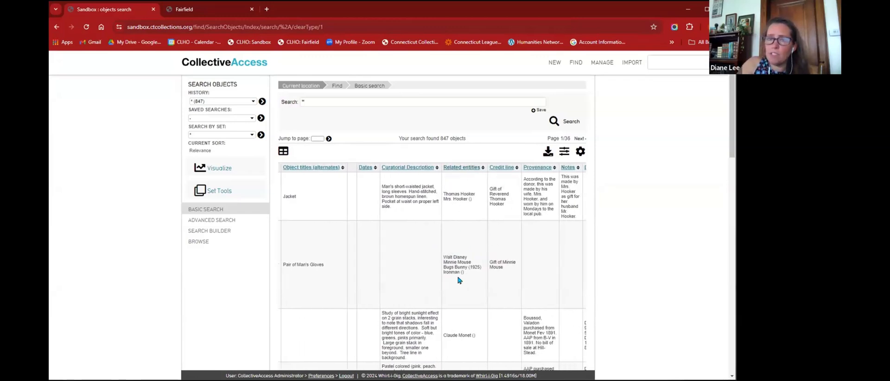
scroll(459, 280, right, 4)
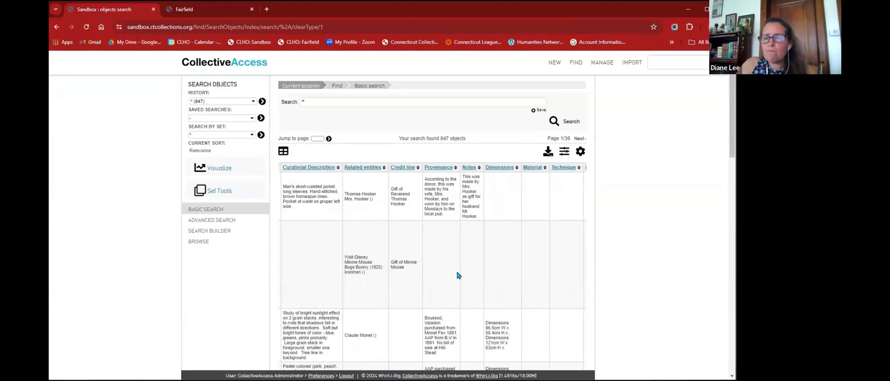
scroll(491, 217, left, 10)
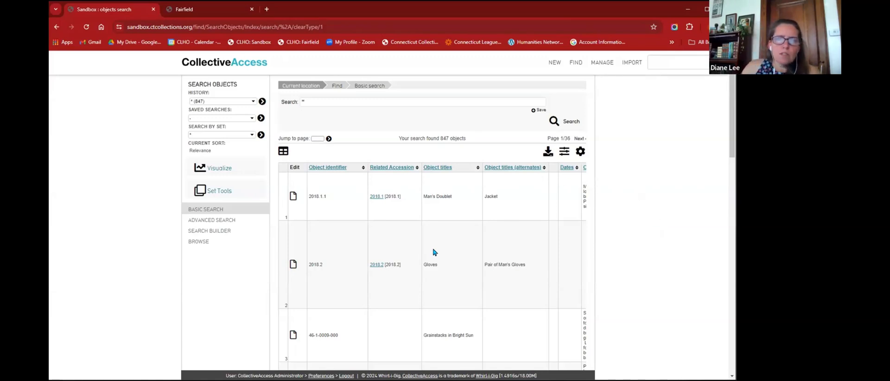
scroll(433, 251, down, 4)
scroll(433, 251, down, 10)
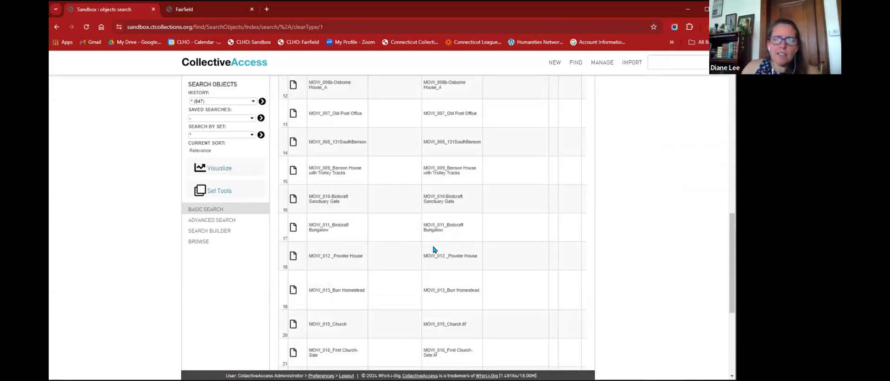
drag(377, 264, 308, 266)
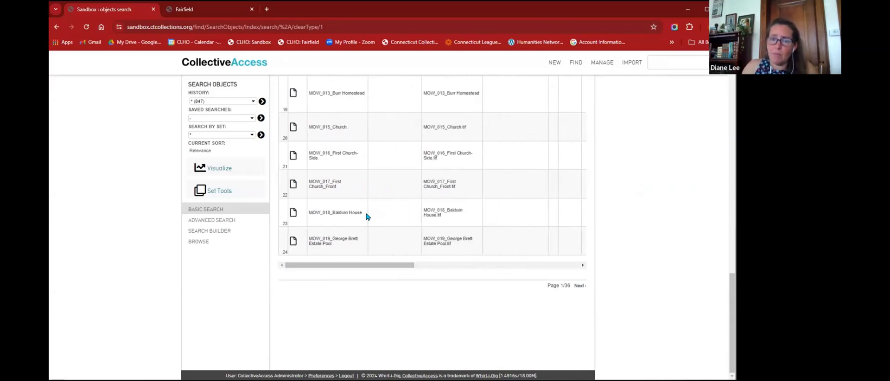
scroll(366, 216, right, 5)
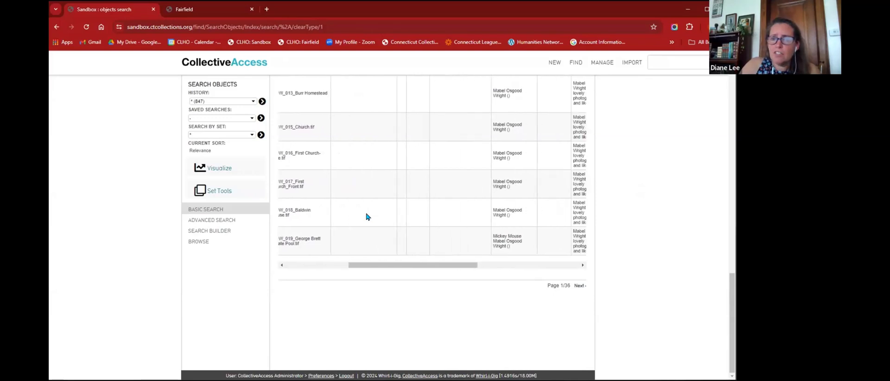
scroll(366, 217, right, 2)
scroll(366, 216, up, 3)
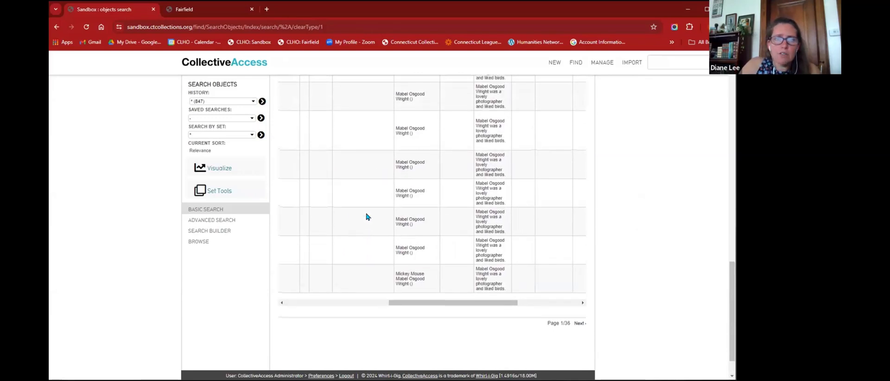
scroll(366, 216, up, 5)
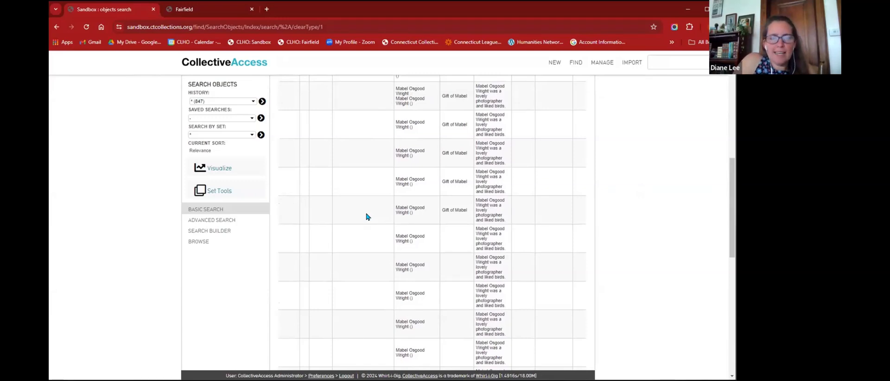
scroll(366, 216, up, 2)
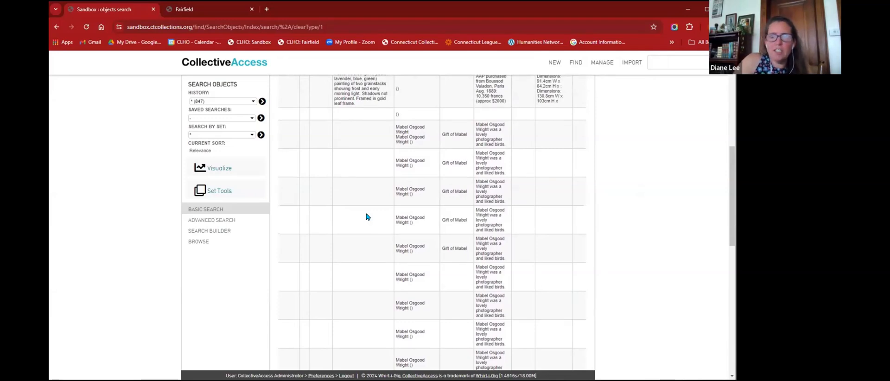
scroll(366, 217, right, 3)
scroll(366, 217, left, 1)
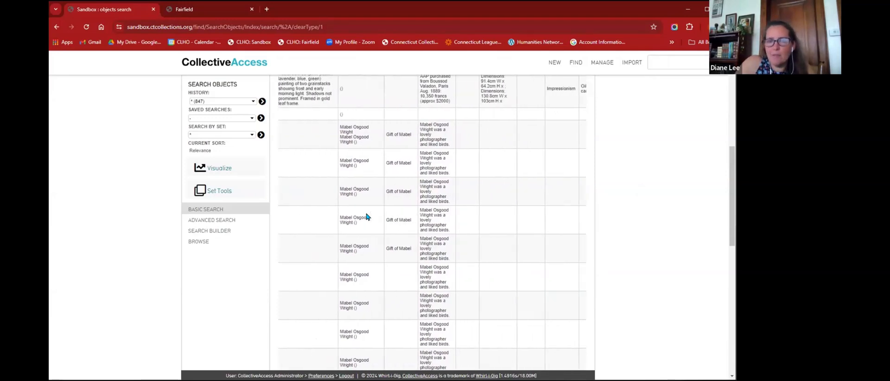
scroll(366, 217, right, 2)
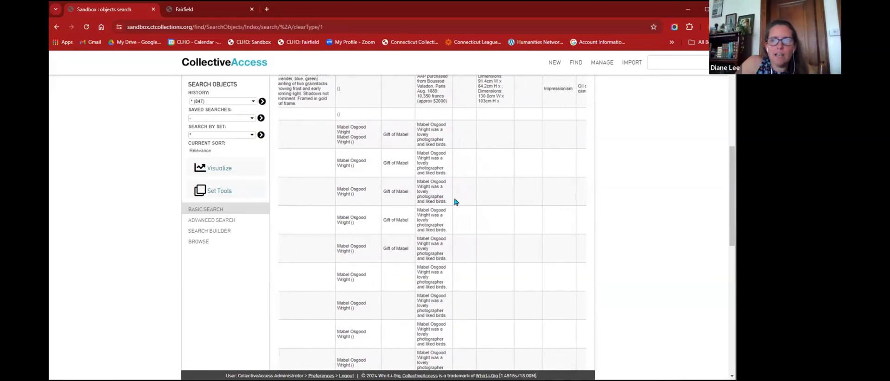
scroll(457, 308, up, 10)
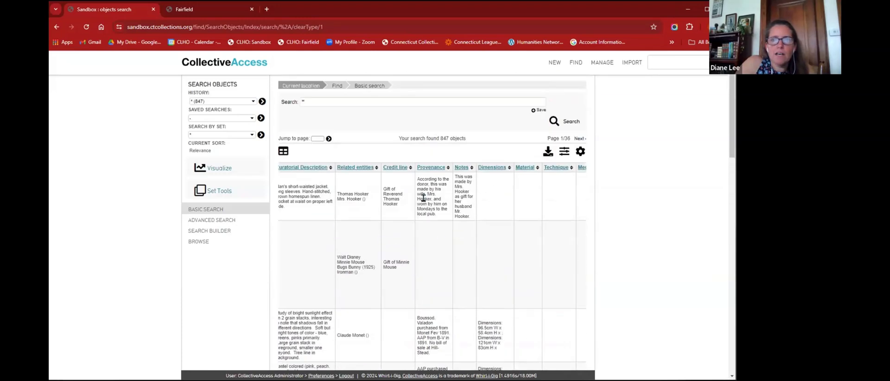
scroll(422, 193, right, 4)
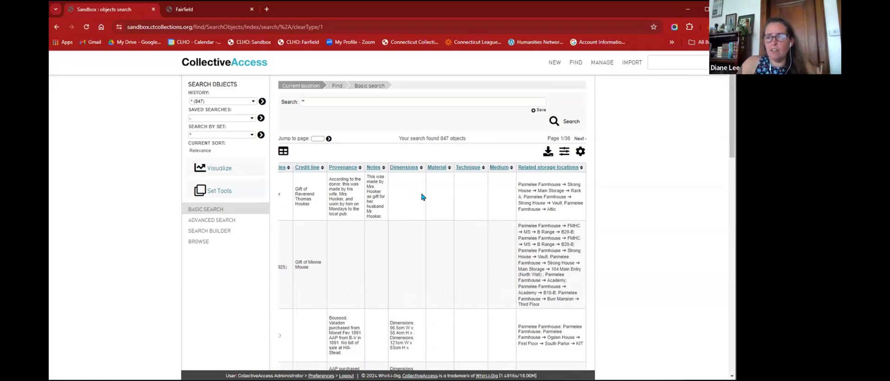
scroll(422, 196, left, 5)
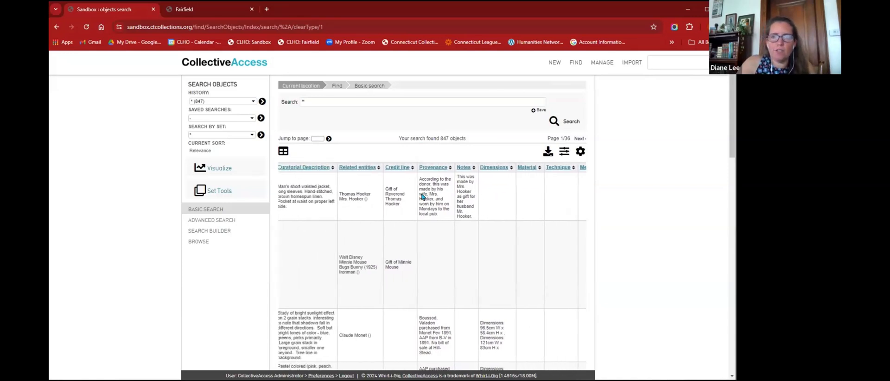
scroll(422, 193, left, 1)
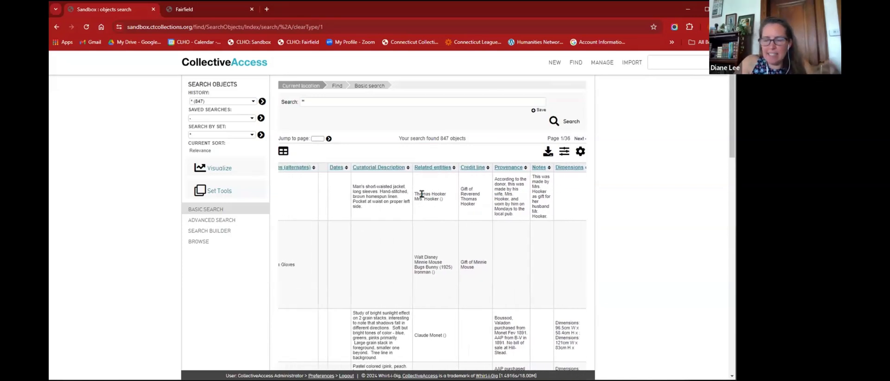
scroll(421, 194, right, 4)
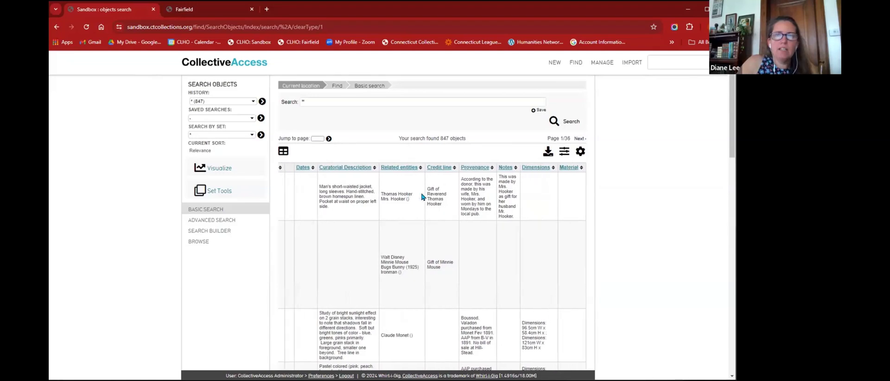
scroll(421, 194, down, 3)
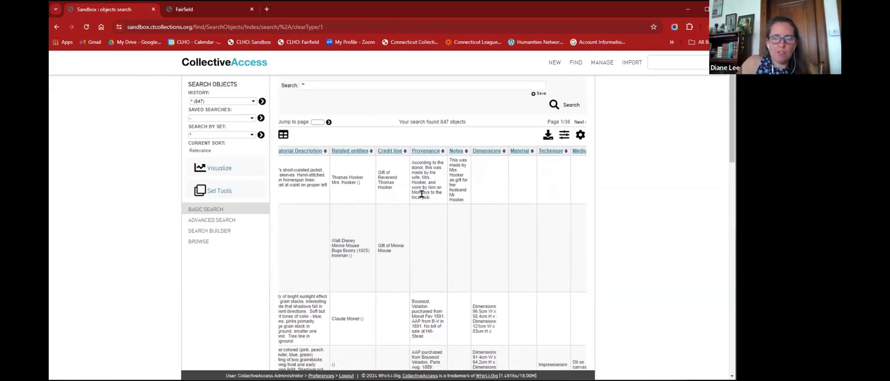
scroll(421, 197, left, 5)
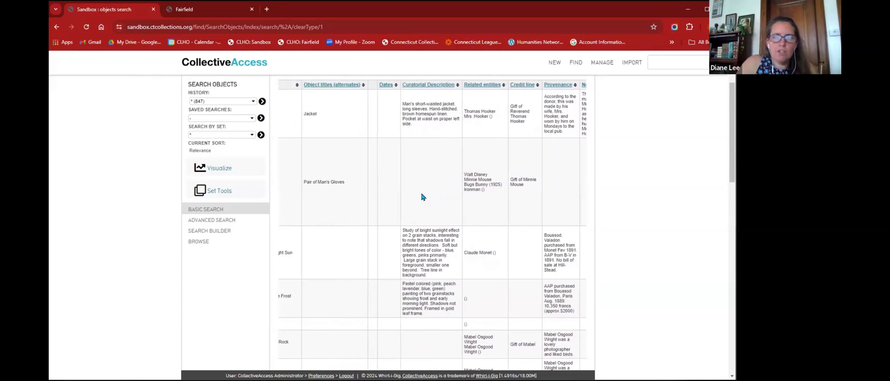
scroll(421, 197, right, 2)
scroll(421, 195, up, 3)
scroll(421, 195, left, 8)
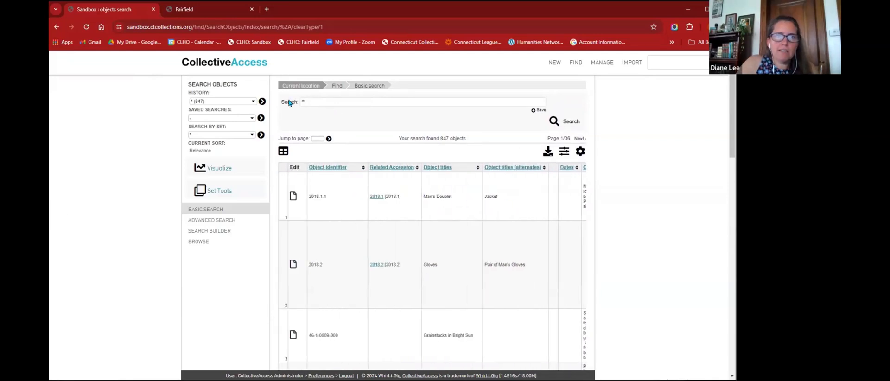
- Return to the sandbox dashboard using the CollectiveAccess logo
click(217, 66)
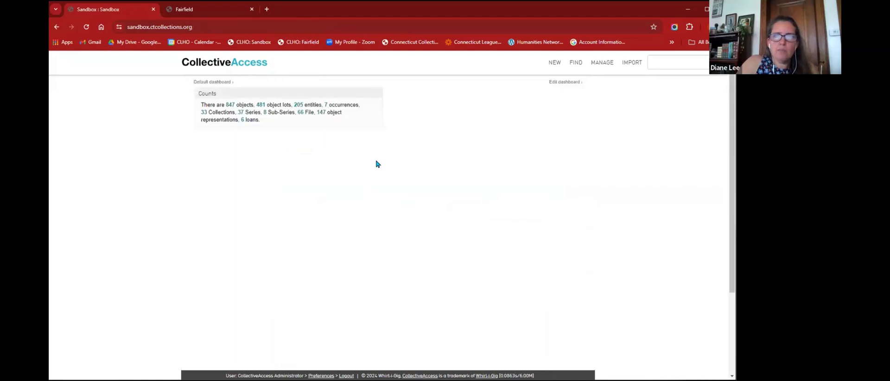
mouse_move(642, 62)
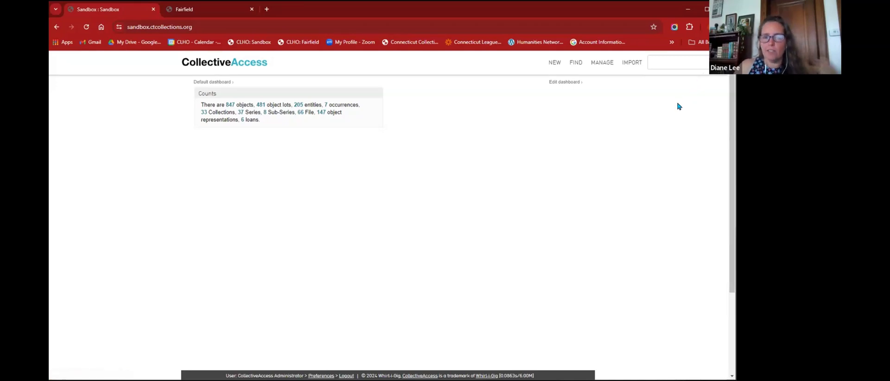
- Run a quick search for * to list the top 100 results
click(653, 63)
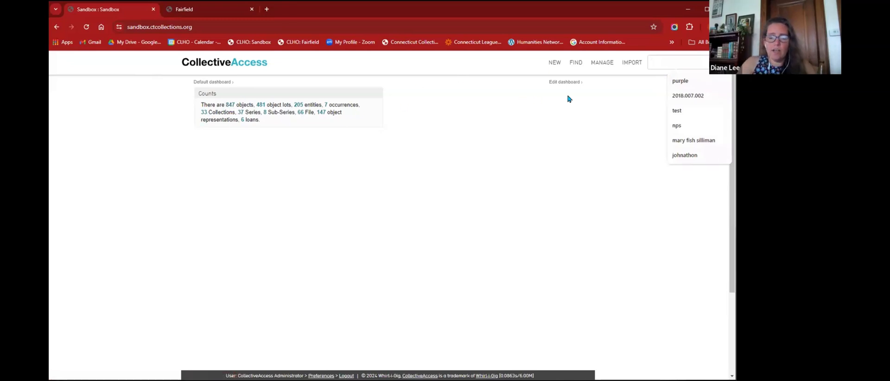
text(*)
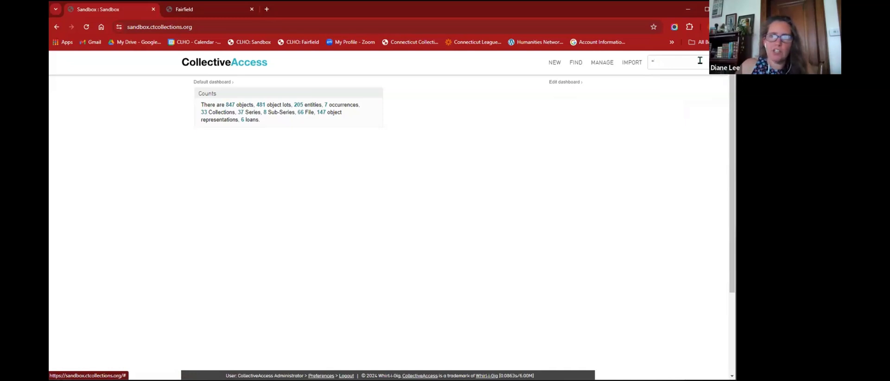
key(Return)
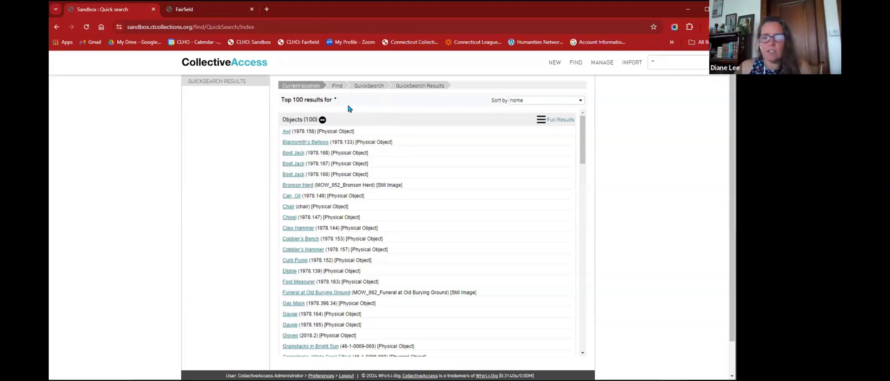
click(522, 103)
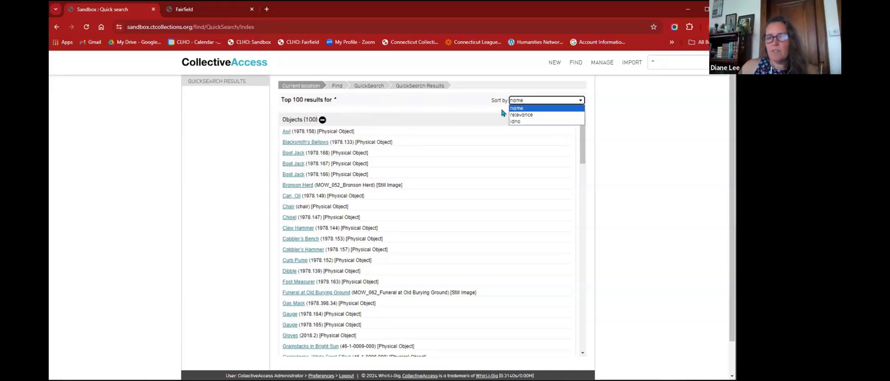
click(384, 143)
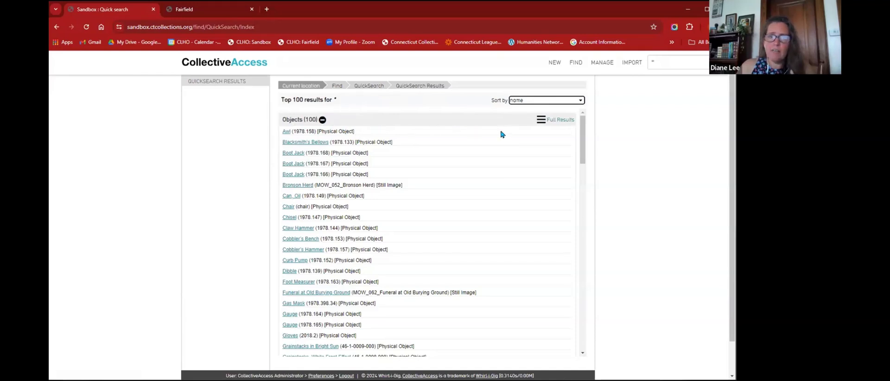
scroll(331, 151, down, 5)
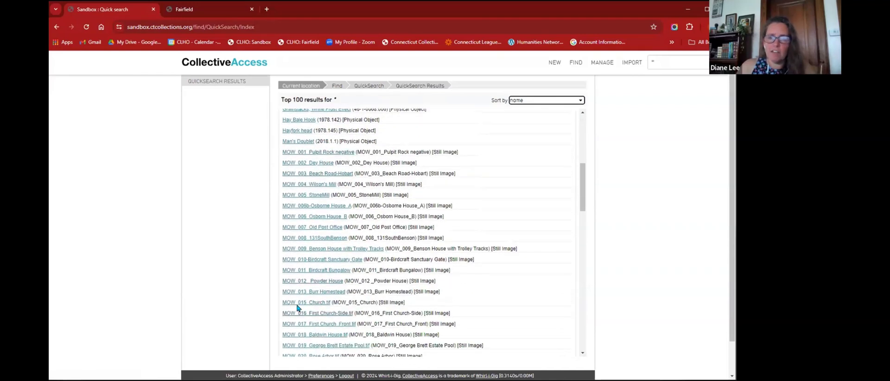
scroll(306, 274, up, 5)
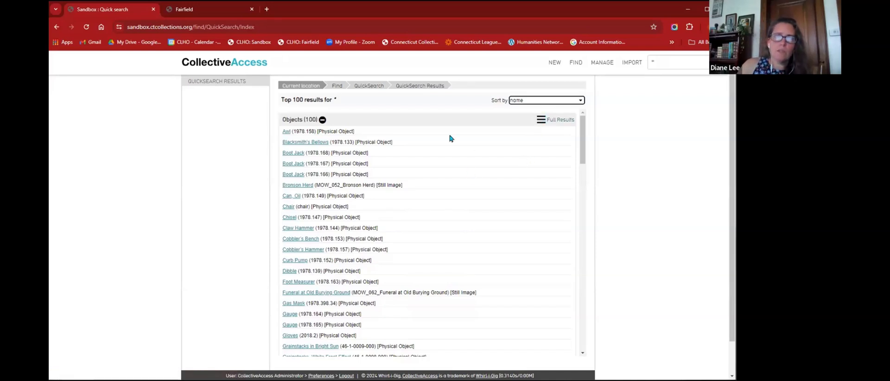
- Collapse the Objects results to reveal counts for Loans, Collections, Entities and other categories
click(322, 120)
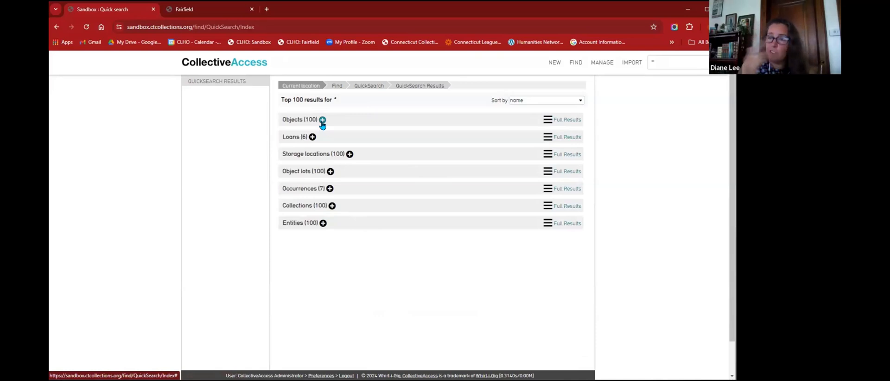
click(323, 120)
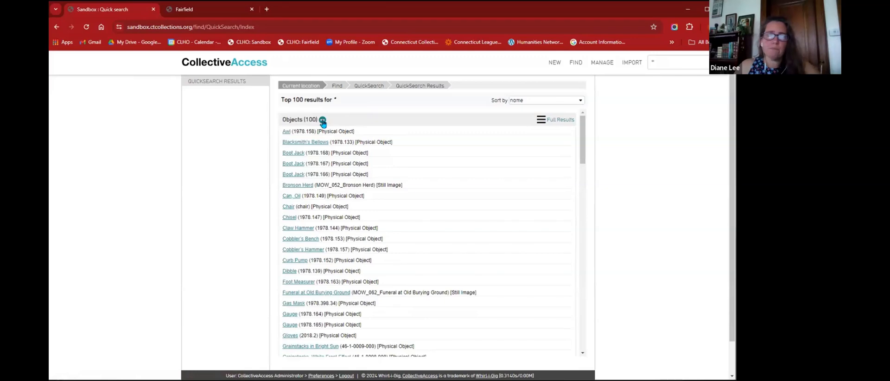
scroll(390, 182, down, 10)
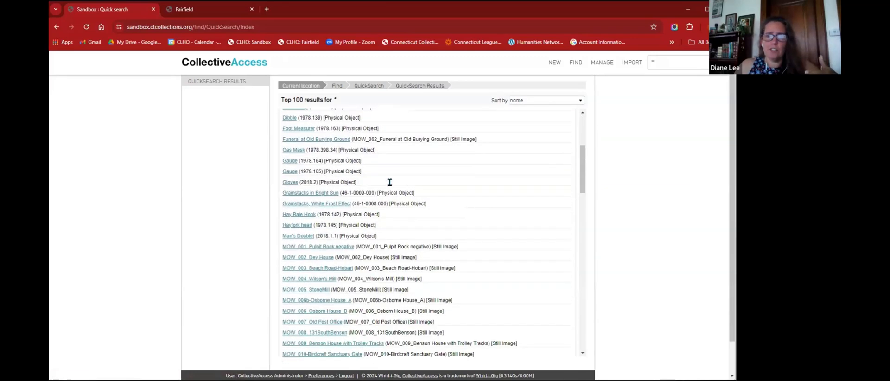
scroll(389, 182, down, 10)
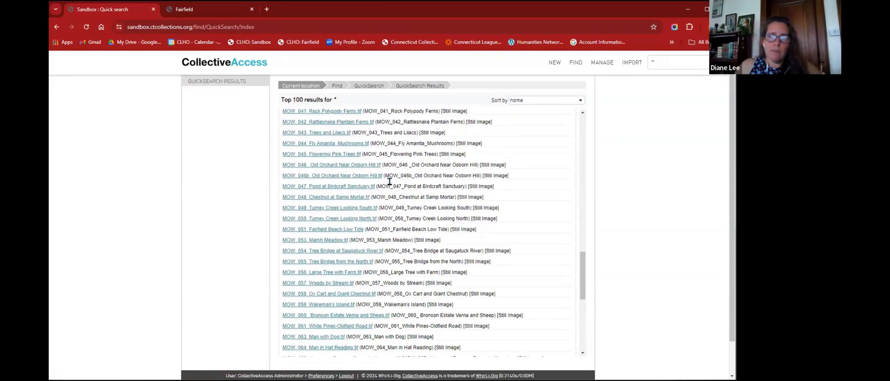
scroll(358, 278, down, 1)
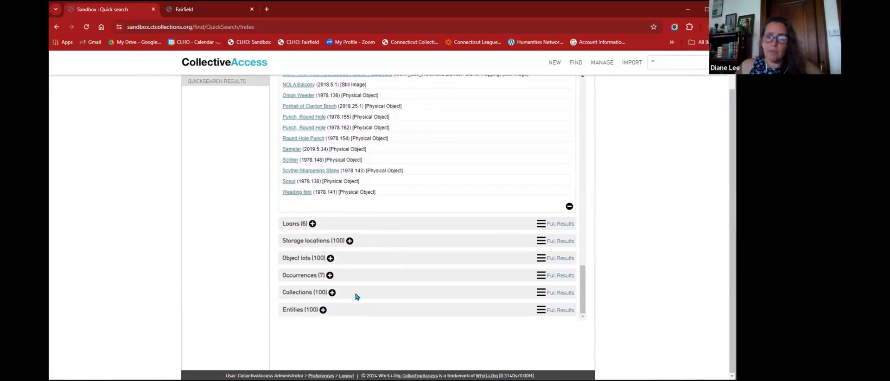
scroll(357, 296, up, 20)
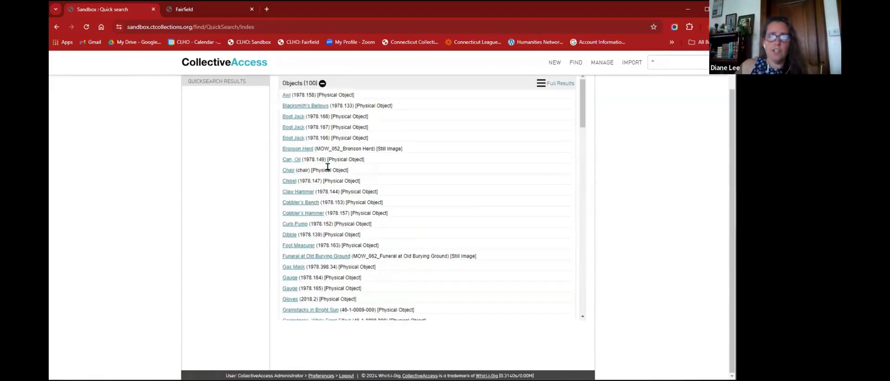
click(322, 83)
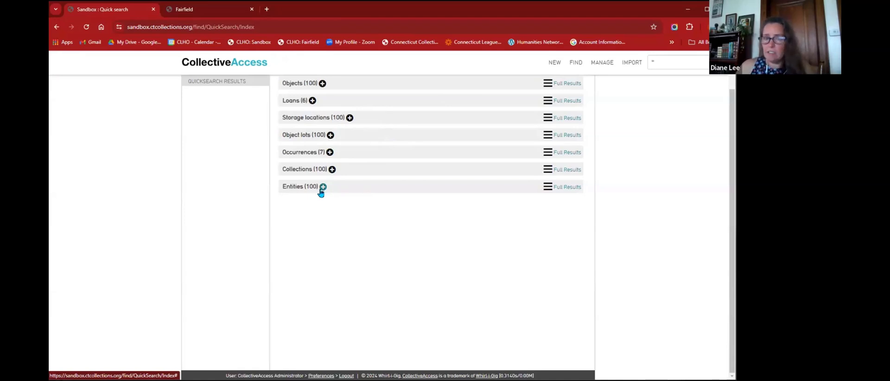
scroll(357, 270, up, 1)
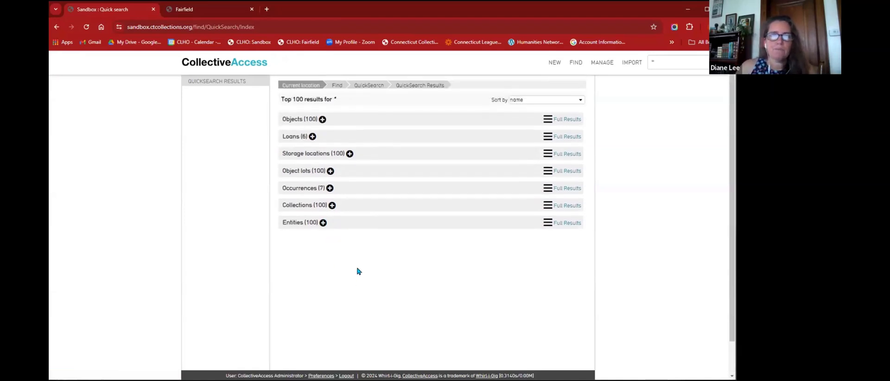
- Browse the Full Results list of 847 objects, then return to the dashboard
click(548, 120)
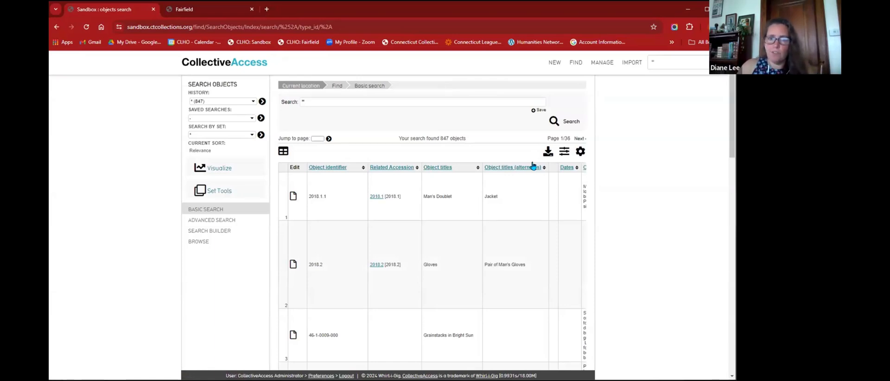
scroll(627, 201, down, 1)
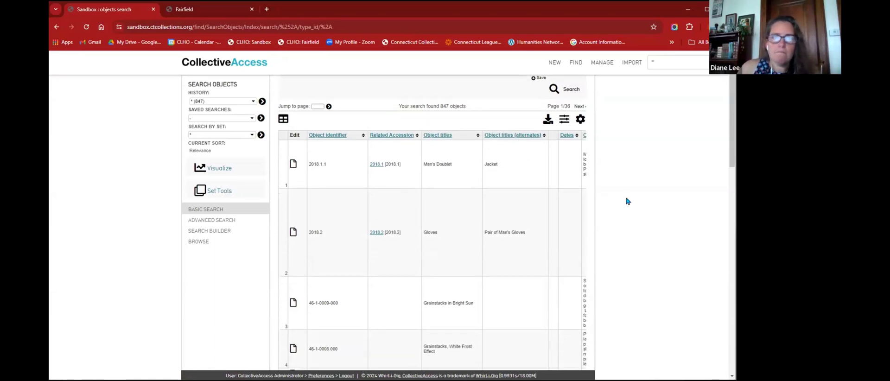
scroll(627, 201, down, 1)
scroll(453, 181, up, 2)
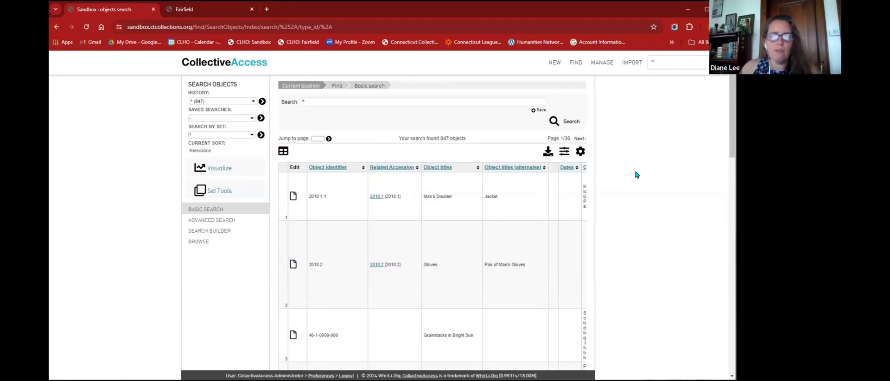
scroll(635, 175, down, 1)
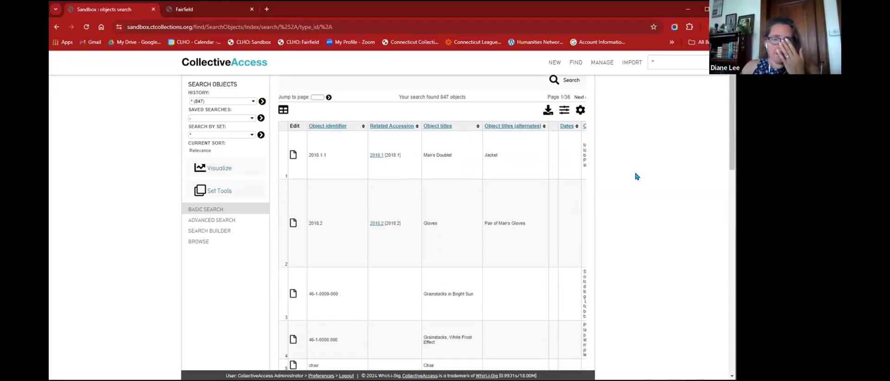
scroll(636, 177, up, 1)
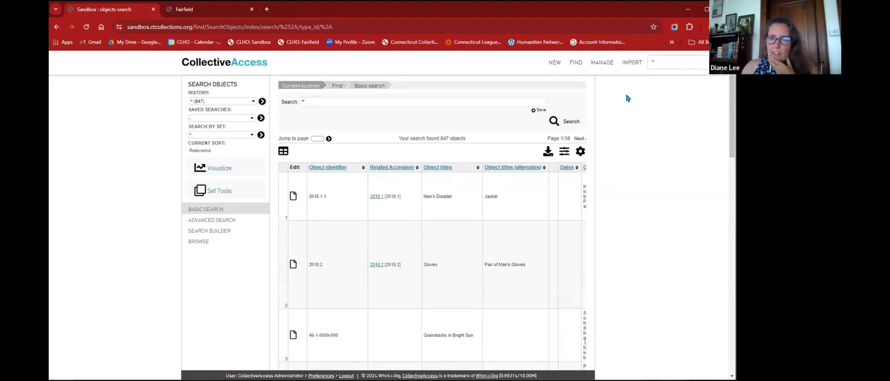
click(244, 61)
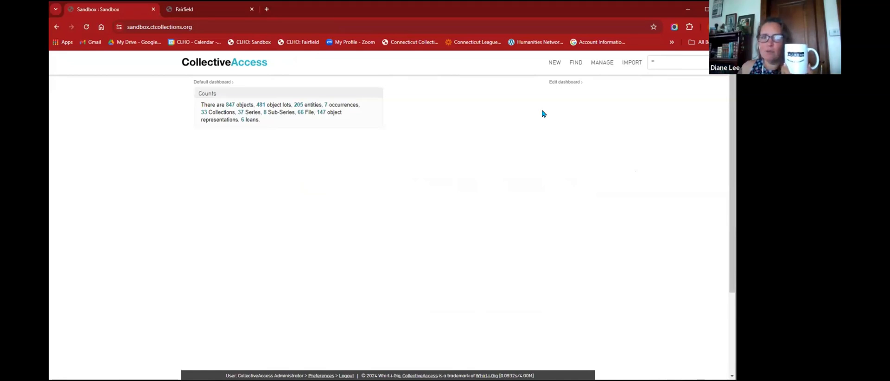
- Show the NEW menu's Lot and Object submenus, listing types such as Physical Object
mouse_move(558, 67)
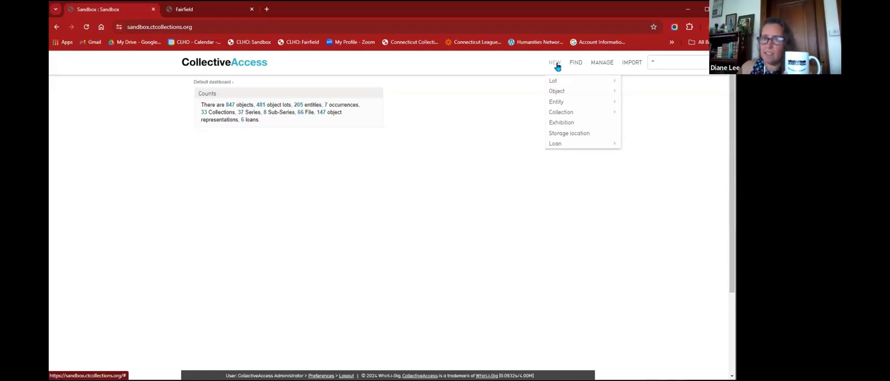
mouse_move(559, 80)
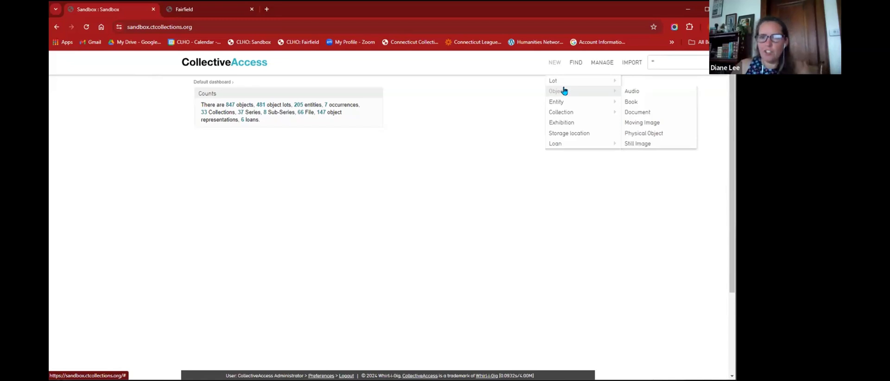
mouse_move(564, 103)
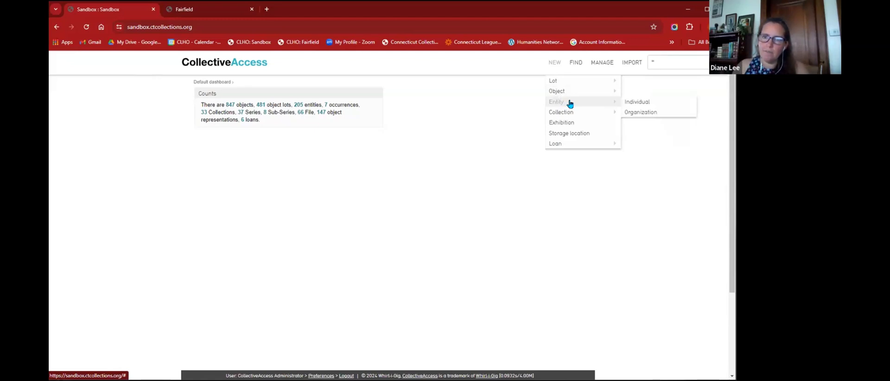
mouse_move(595, 116)
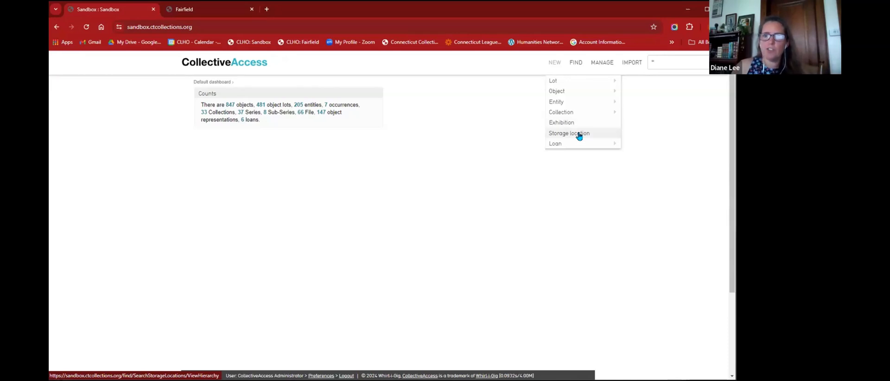
mouse_move(574, 149)
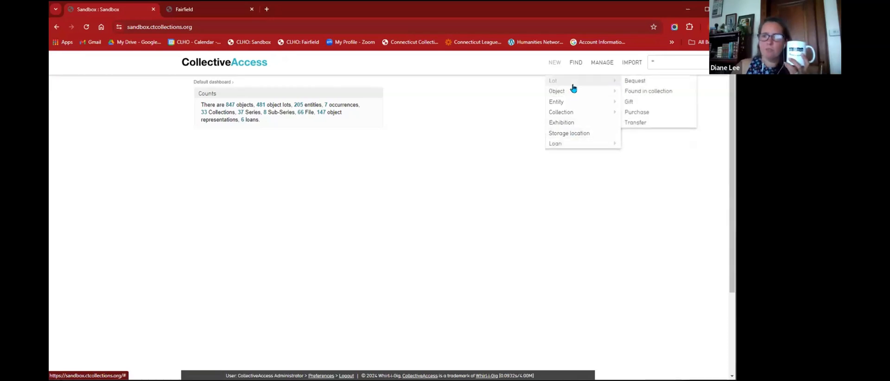
- Create a new Gift lot record and place the cursor in its Accession title field
click(637, 101)
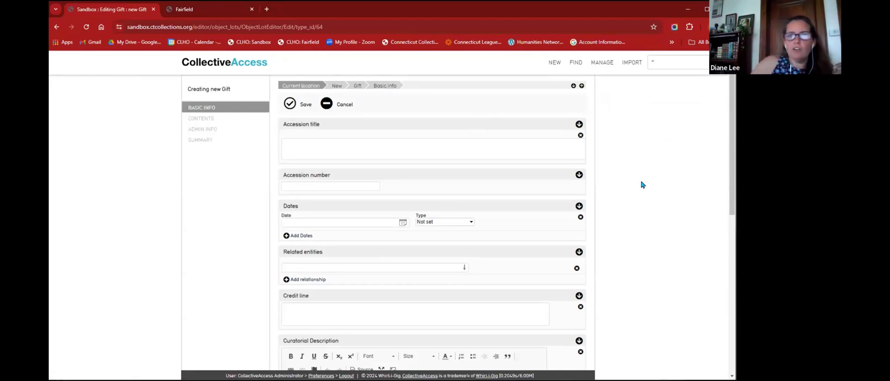
scroll(643, 162, down, 2)
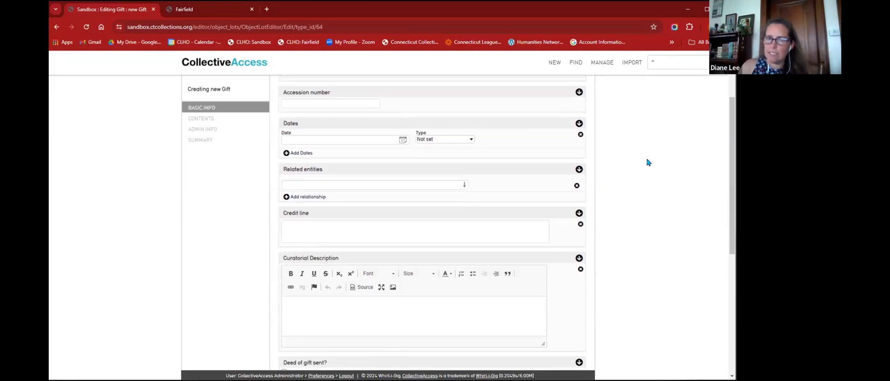
scroll(602, 200, up, 2)
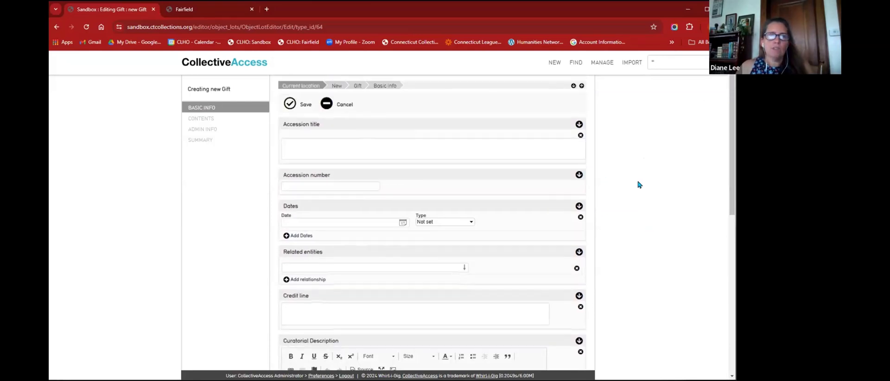
click(337, 145)
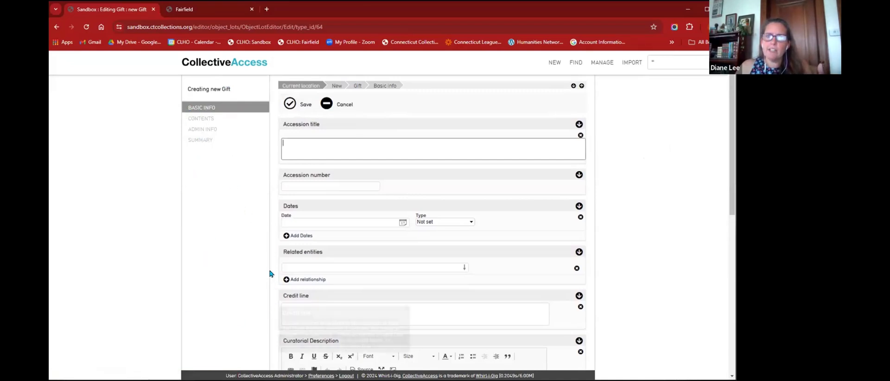
- Cancel the Gift lot and create a new Physical Object record, reviewing its blank form
click(351, 106)
mouse_move(561, 67)
mouse_move(560, 90)
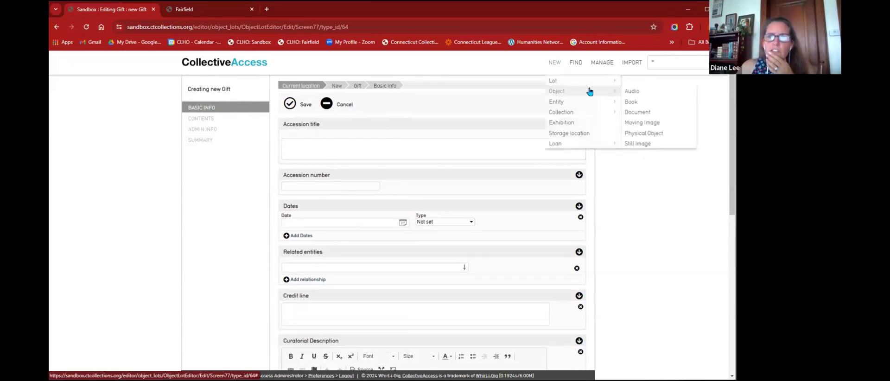
click(644, 133)
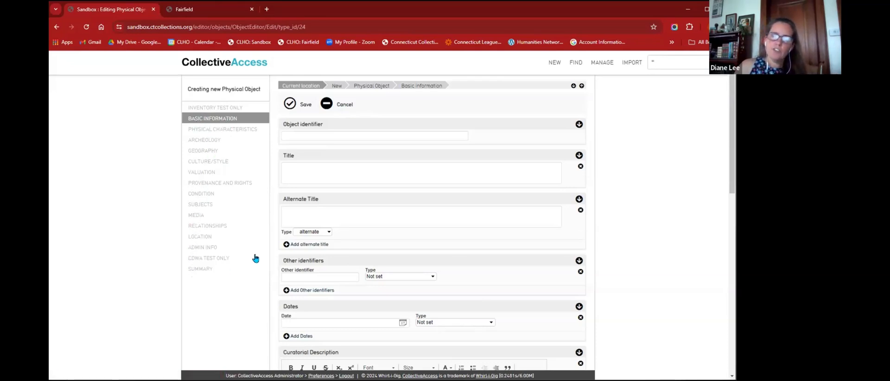
scroll(441, 239, down, 6)
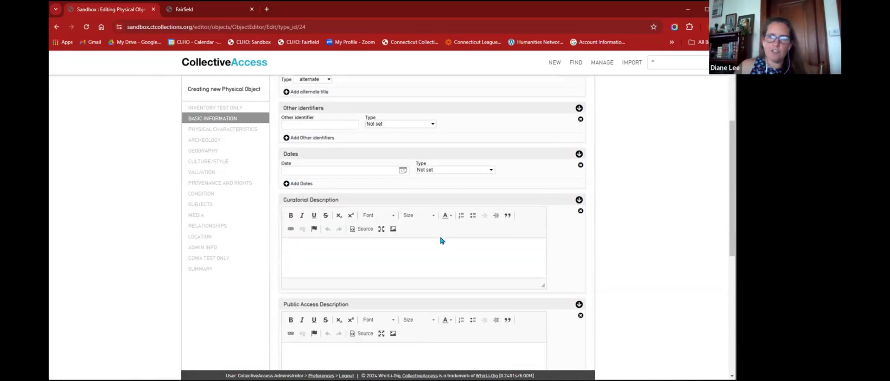
scroll(441, 236, down, 3)
scroll(441, 237, up, 9)
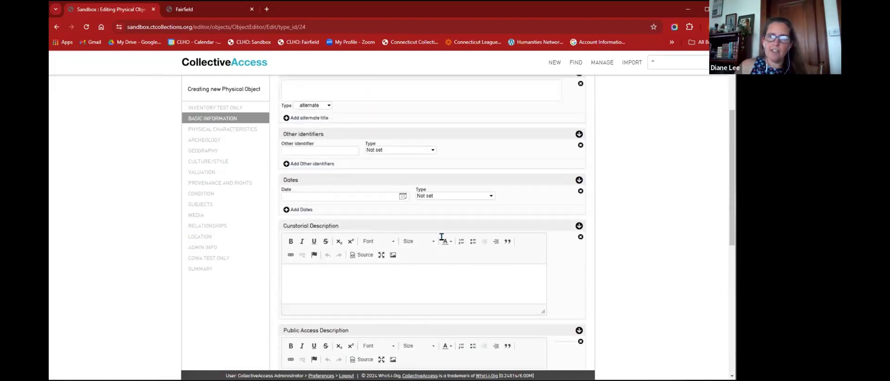
scroll(442, 236, up, 1)
scroll(441, 236, down, 3)
scroll(441, 237, up, 3)
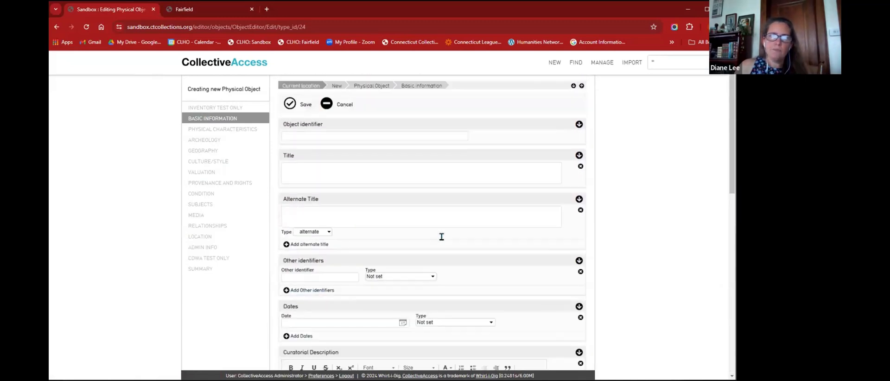
- Enter identifier 2024.13.0 on the new Physical Object and save it, leaving the title [BLANK]
click(377, 134)
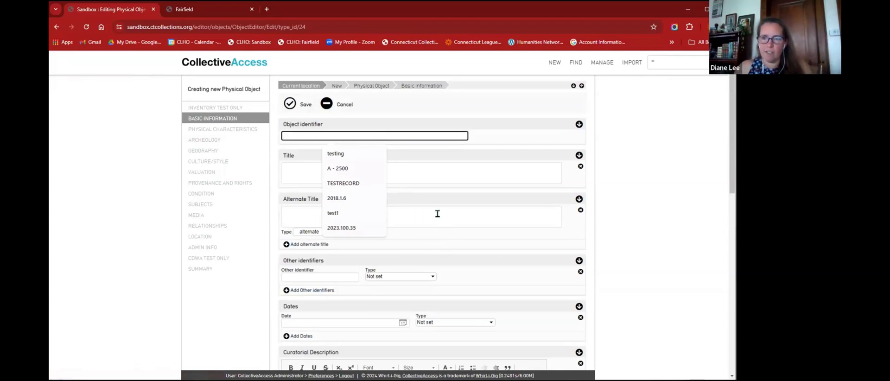
text(202)
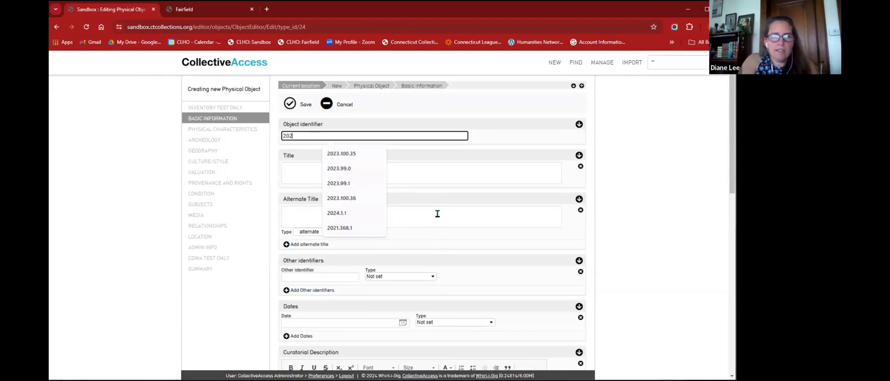
text(4.13)
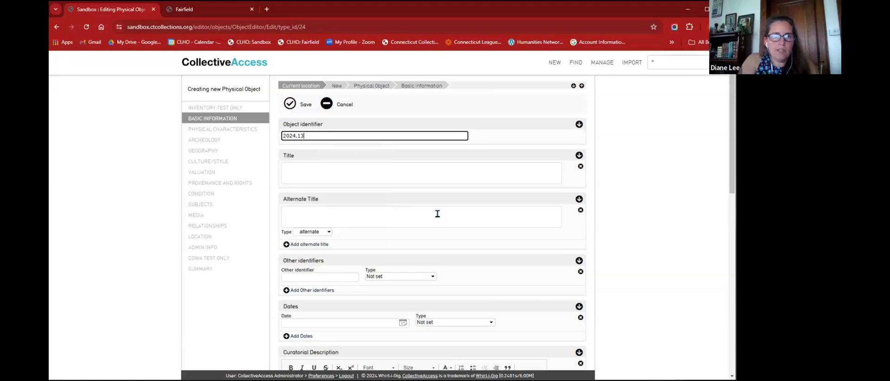
text(.0)
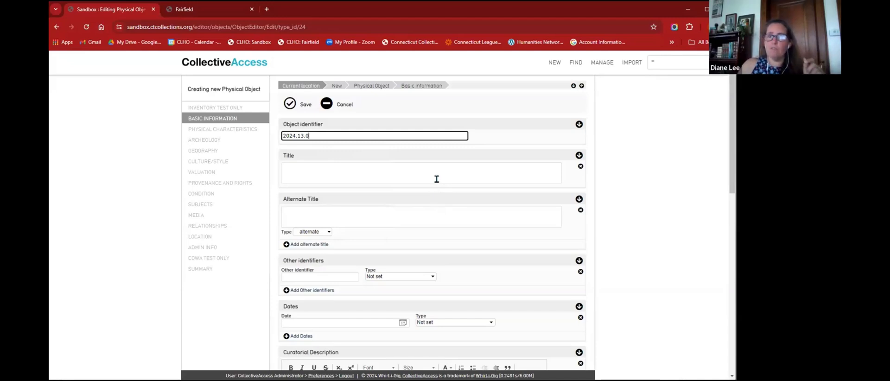
click(292, 105)
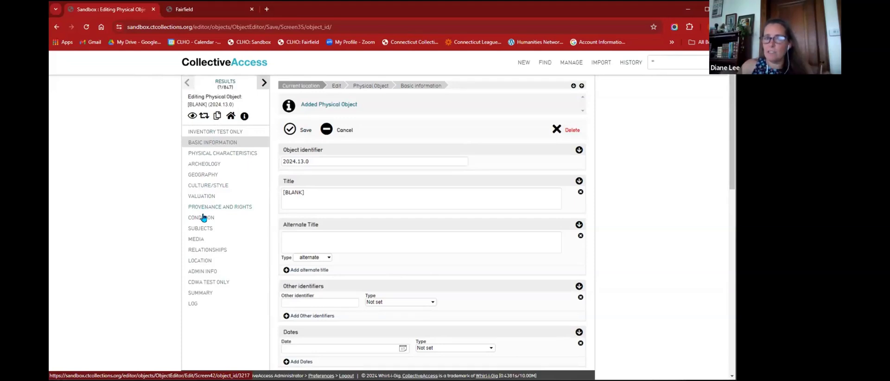
click(324, 204)
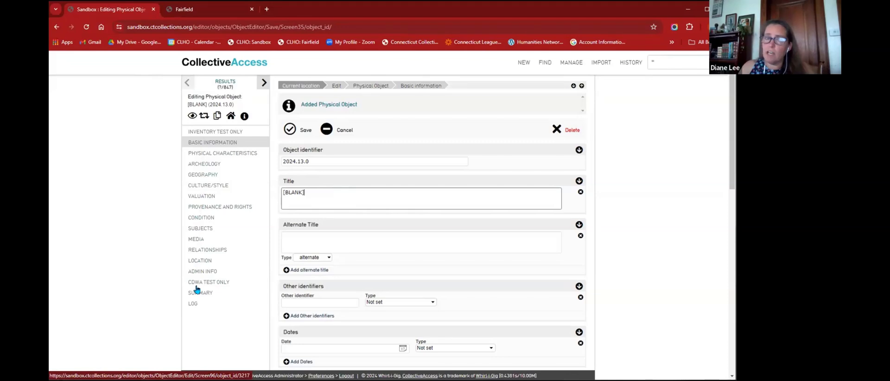
click(194, 304)
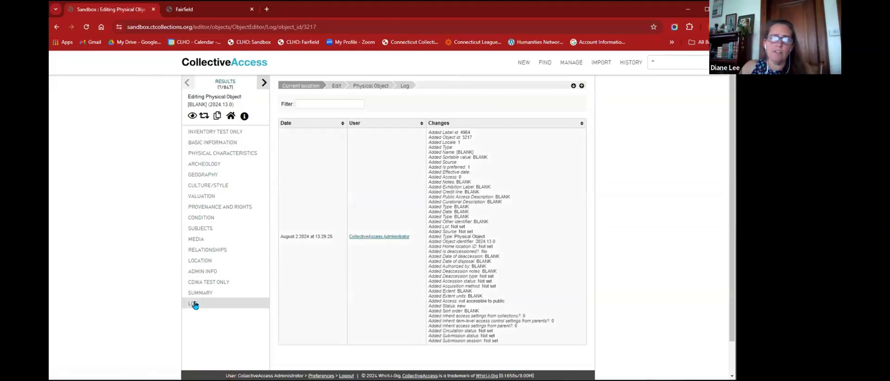
scroll(402, 243, down, 1)
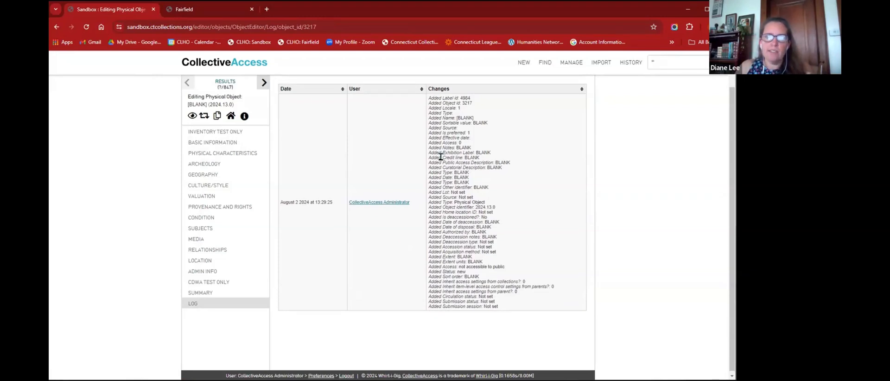
scroll(375, 204, up, 1)
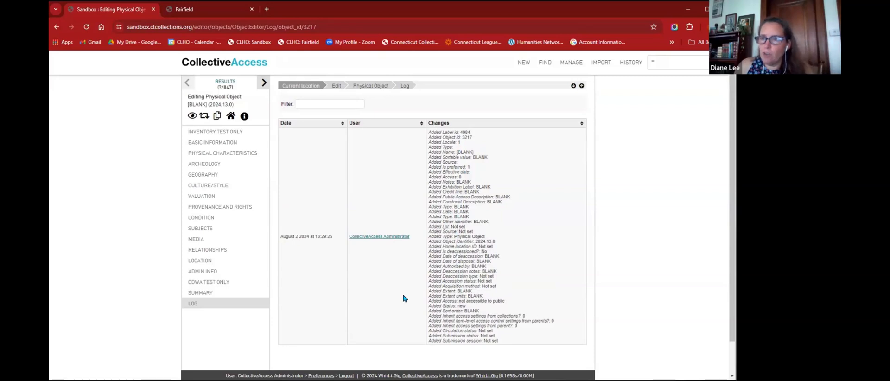
drag(476, 242, 497, 242)
click(439, 241)
drag(439, 241, 498, 244)
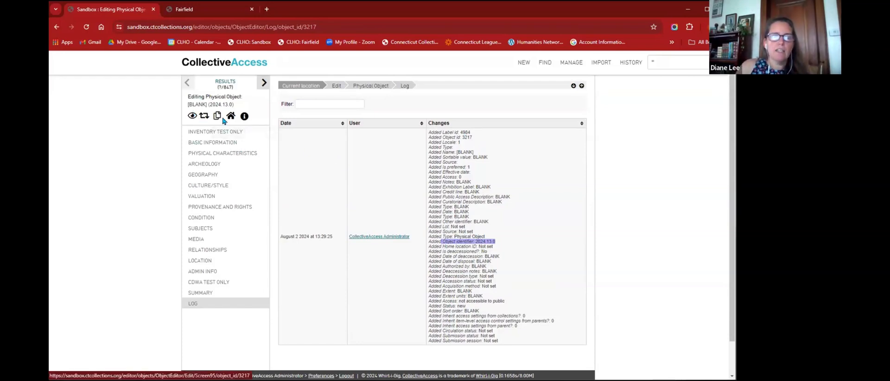
click(205, 144)
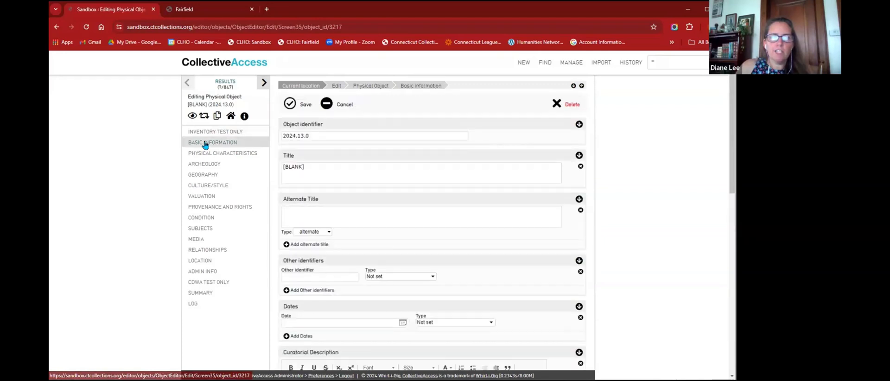
- Replace the [BLANK] title with 'Mug', add the alternate title 'Coffee Mug', and save
click(340, 167)
key(ctrl+a)
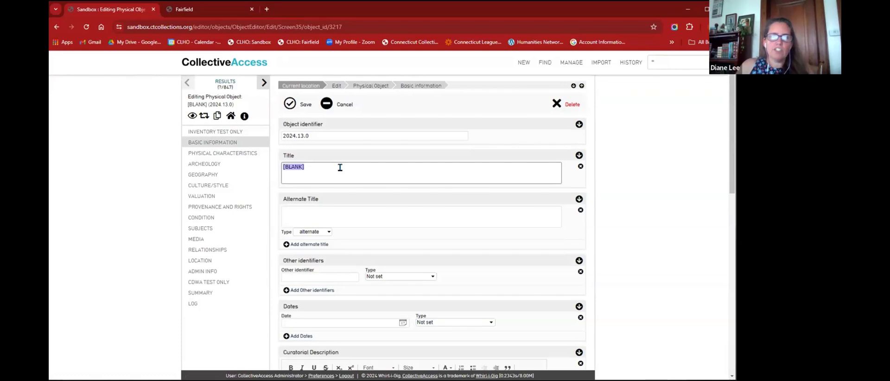
text(Mug)
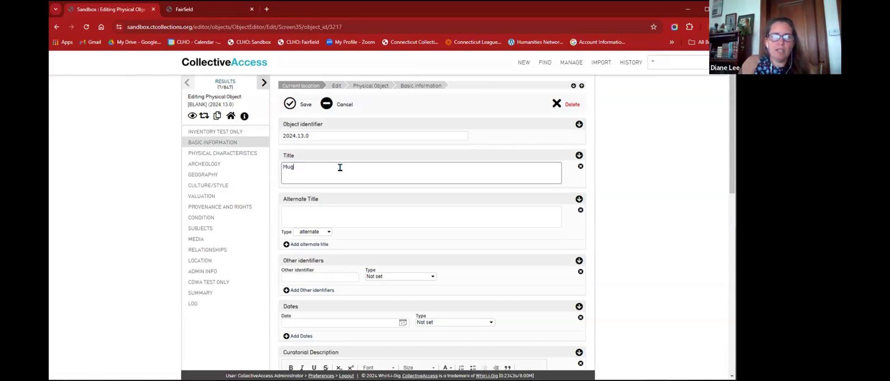
click(320, 213)
text(Coffee)
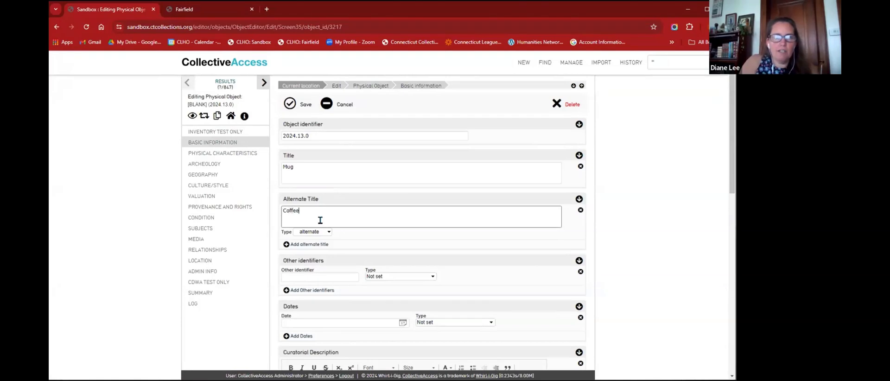
text( Mug)
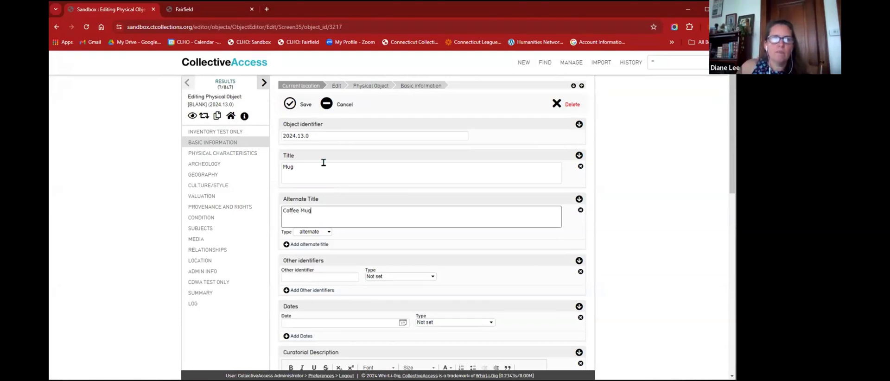
click(291, 105)
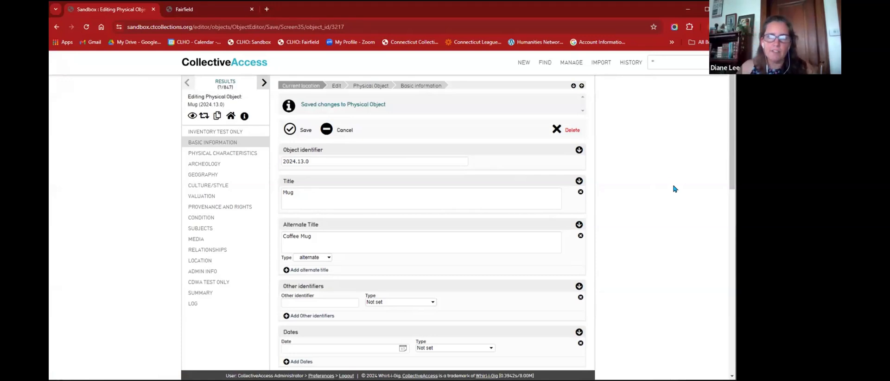
- Review the rest of the saved form and select the * in the quick search box
scroll(405, 189, down, 10)
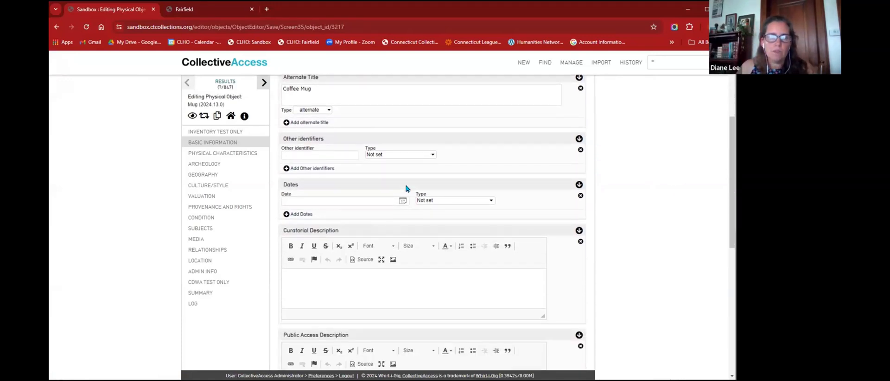
scroll(405, 188, down, 1)
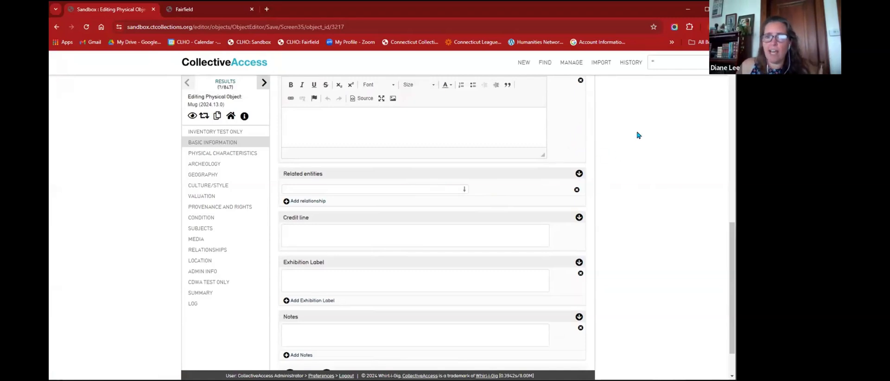
double_click(665, 65)
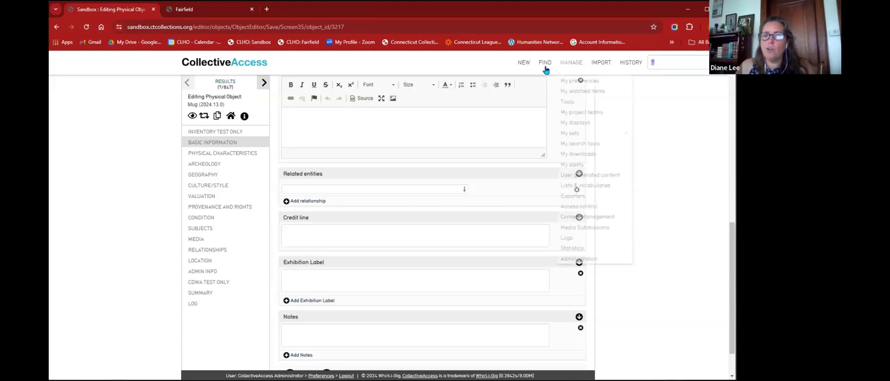
- Show the Find > Objects choices: basic search, advanced search, search builder and browse
mouse_move(546, 65)
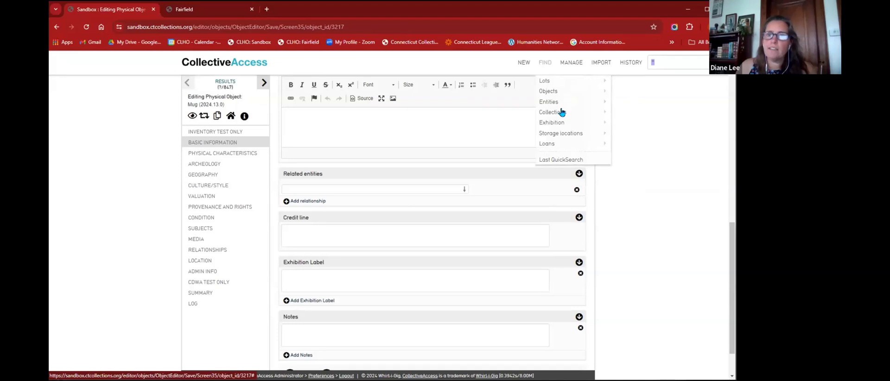
mouse_move(555, 147)
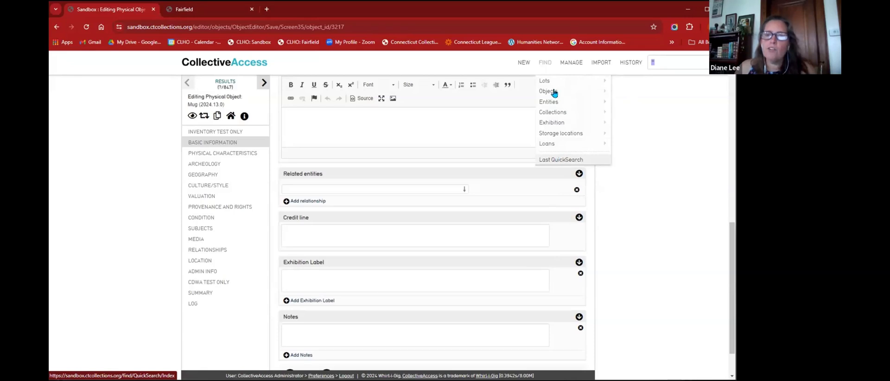
mouse_move(554, 93)
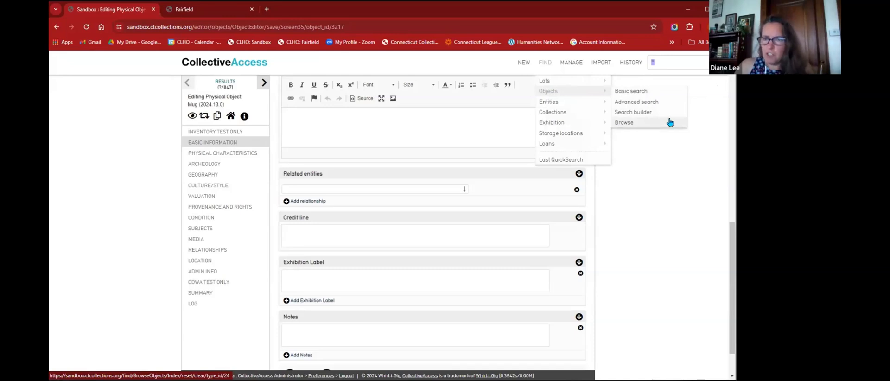
- Open the Objects basic search page and check the History, Saved Searches and Search by Set lists without choosing
click(552, 93)
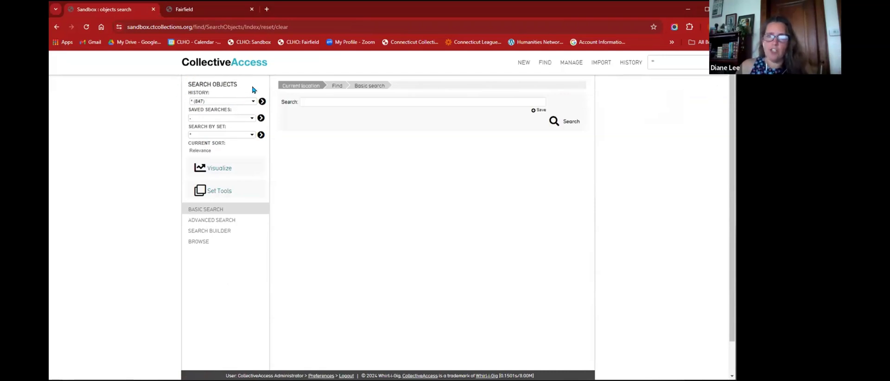
click(210, 102)
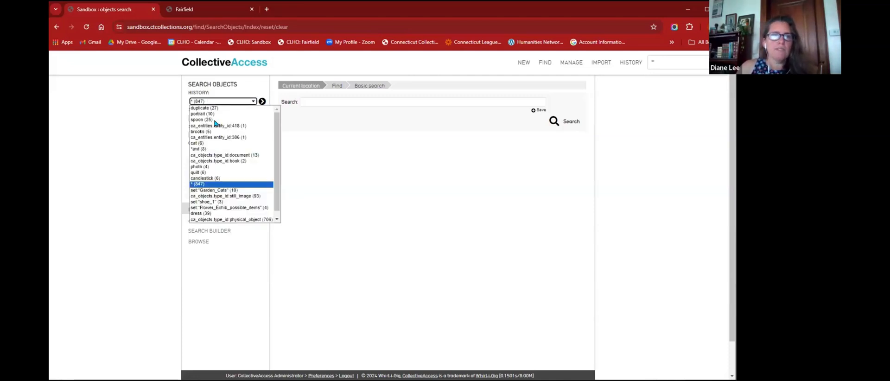
click(215, 121)
click(215, 120)
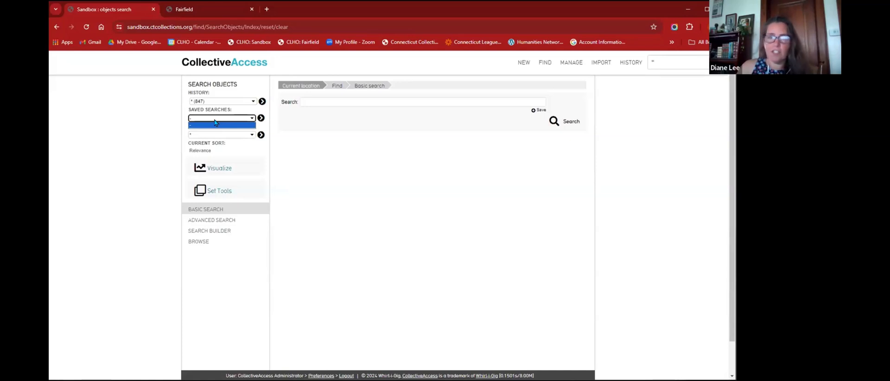
click(215, 124)
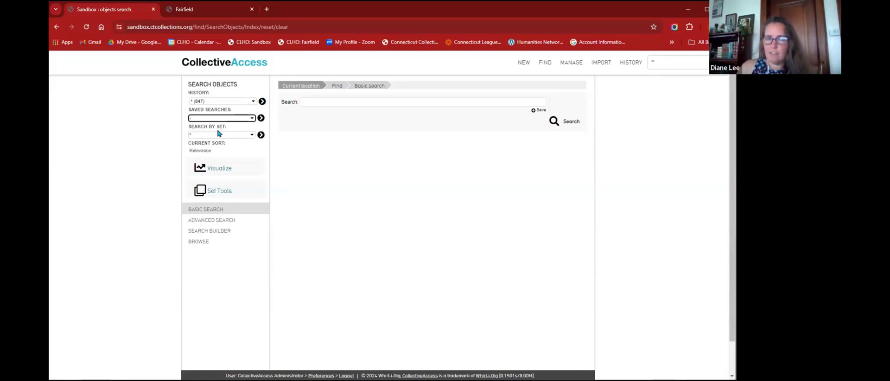
click(219, 136)
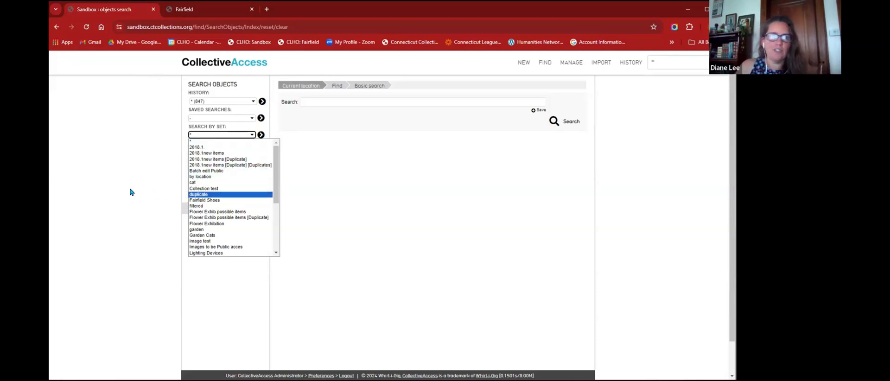
click(139, 194)
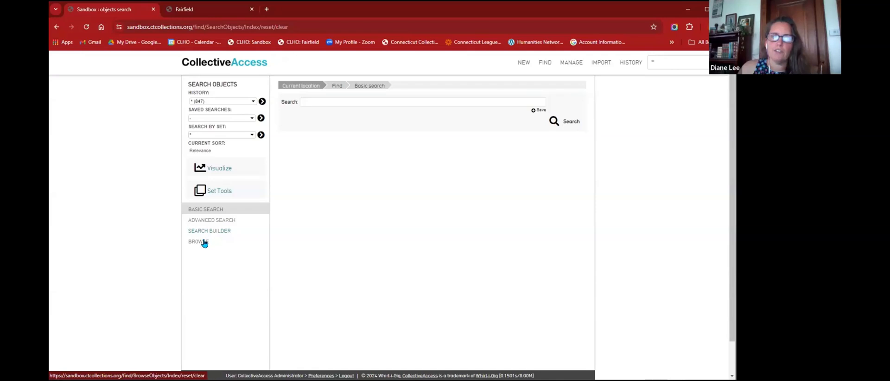
- Switch the object search from Basic to the Advanced search form
click(320, 103)
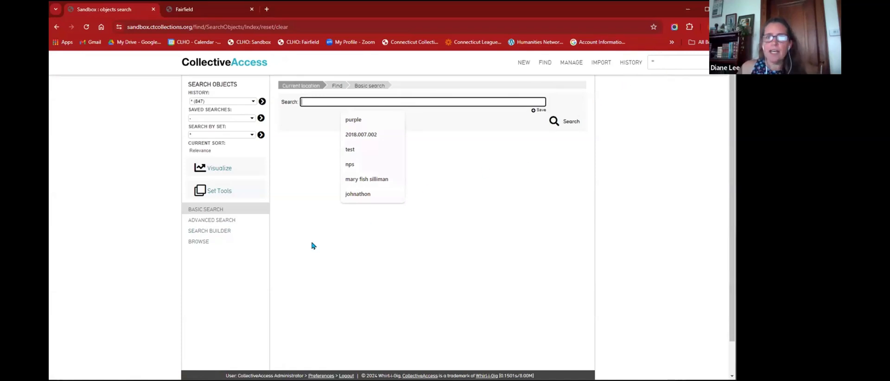
click(217, 220)
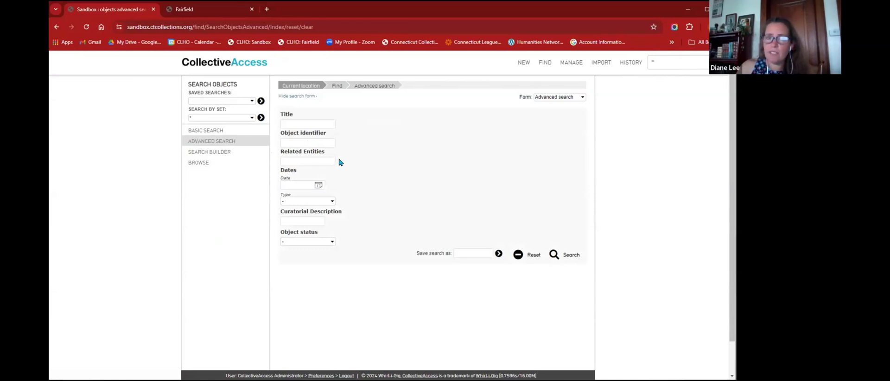
click(298, 202)
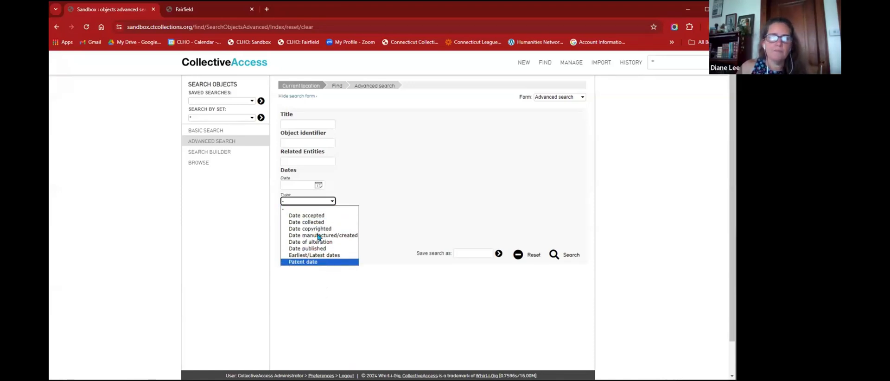
key(Escape)
click(311, 222)
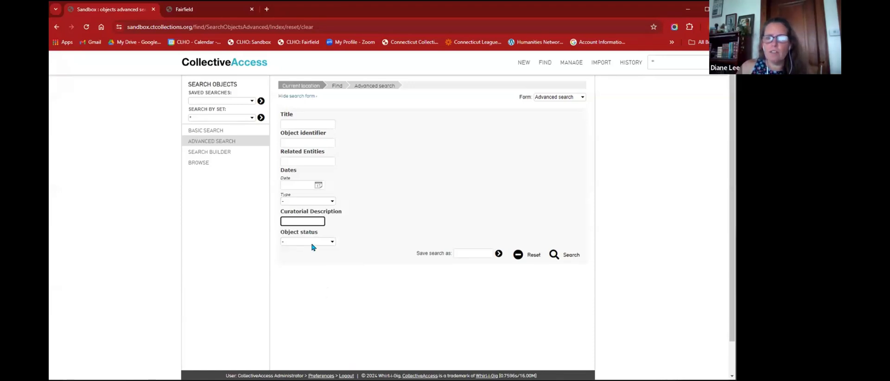
click(396, 201)
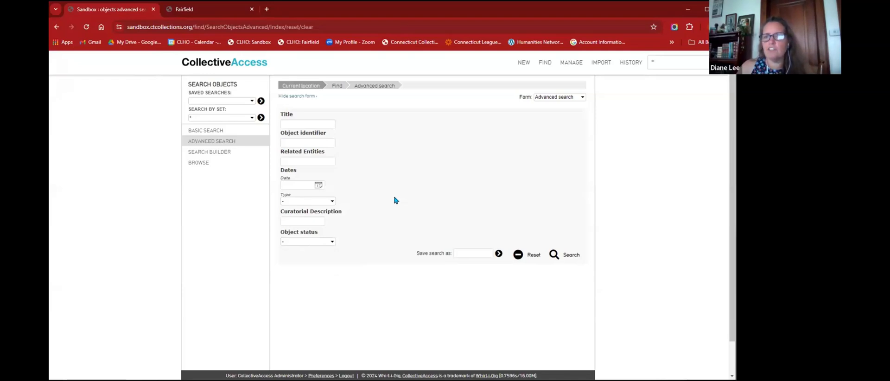
click(323, 125)
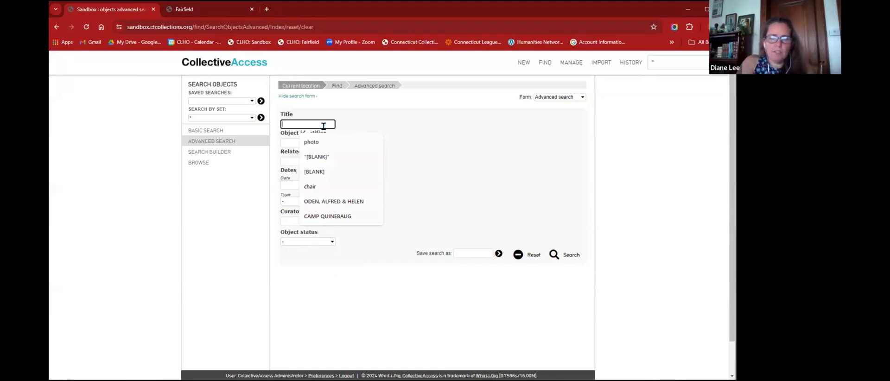
- Search advanced for title 'mug' and identifier '2024.*', then open the single result, 2024.13.0 Mug
text(muh)
text(g)
click(316, 142)
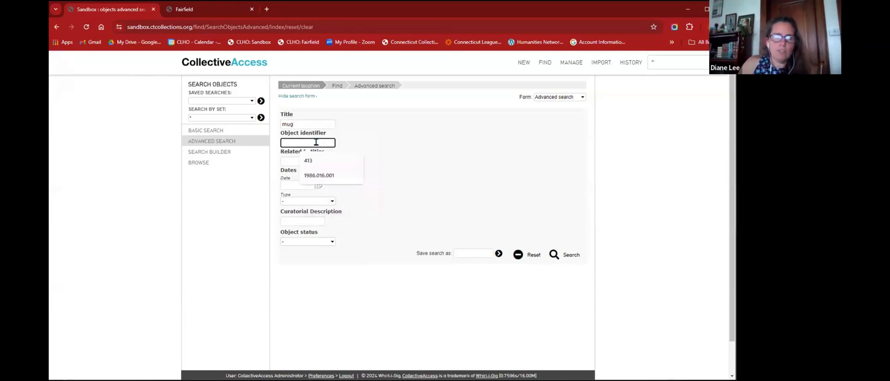
text(2024)
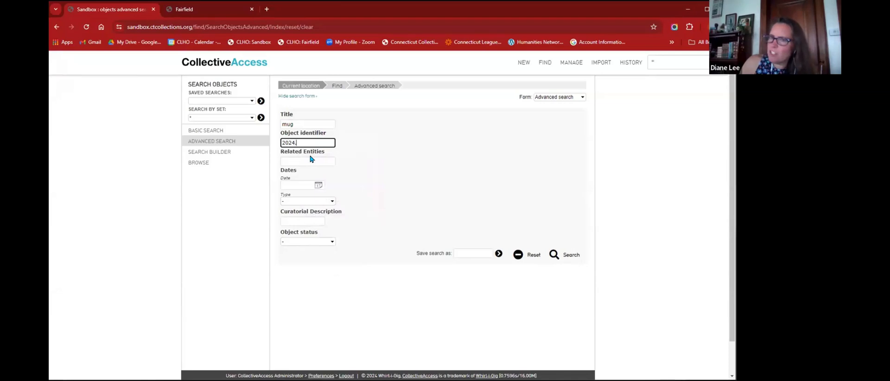
text(.*)
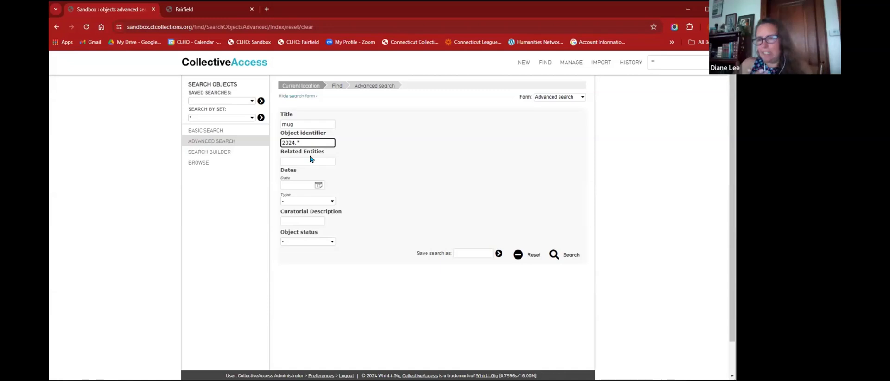
click(562, 254)
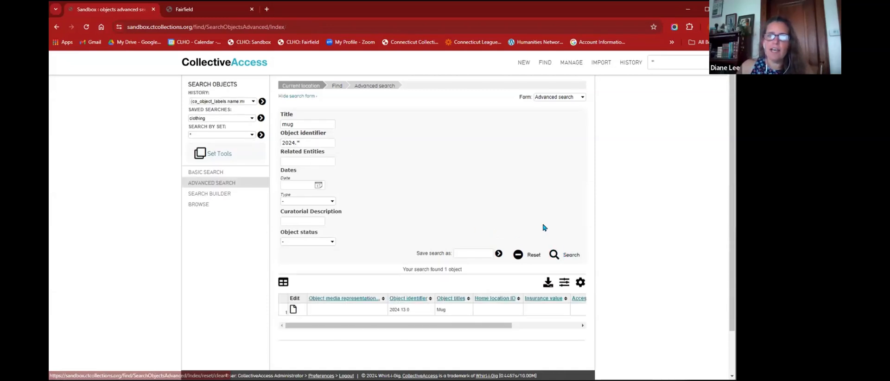
scroll(447, 187, down, 1)
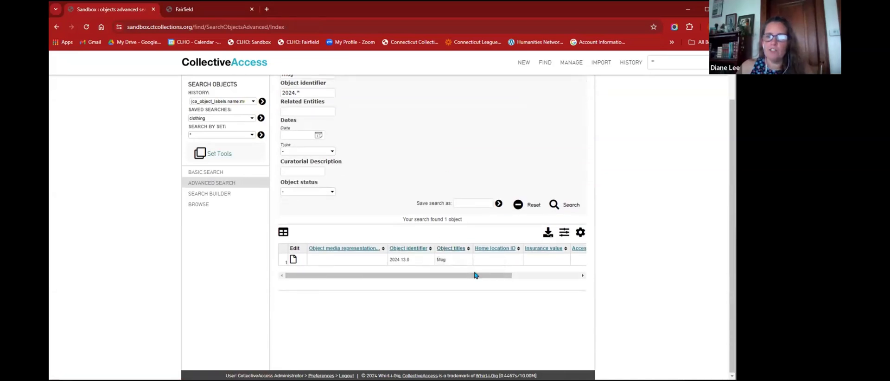
click(294, 260)
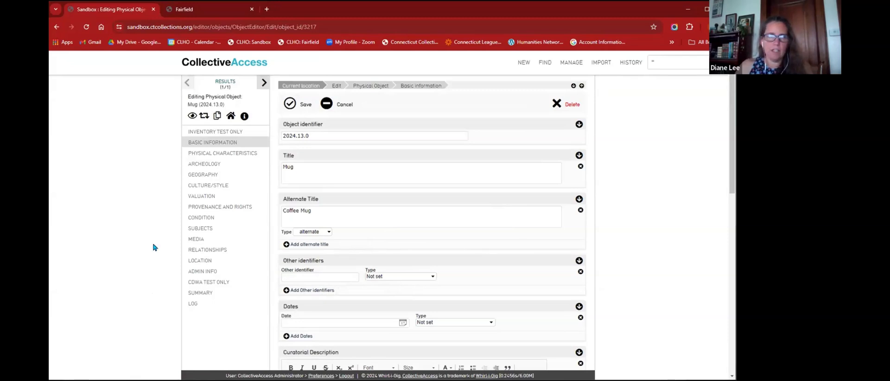
- Scroll through the editing form of record 2024.13.0 Mug, alternate title Coffee Mug
scroll(640, 197, down, 2)
scroll(639, 197, down, 7)
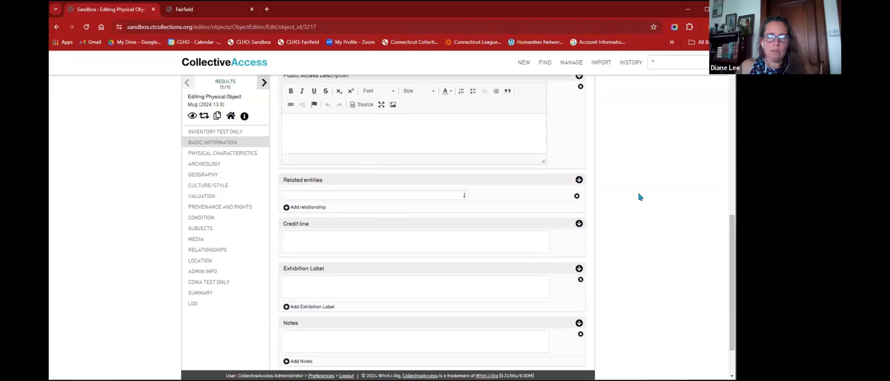
scroll(640, 197, up, 10)
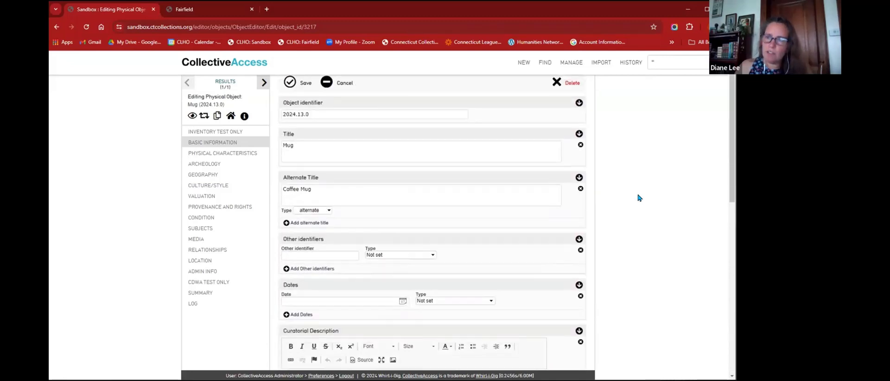
scroll(638, 197, up, 1)
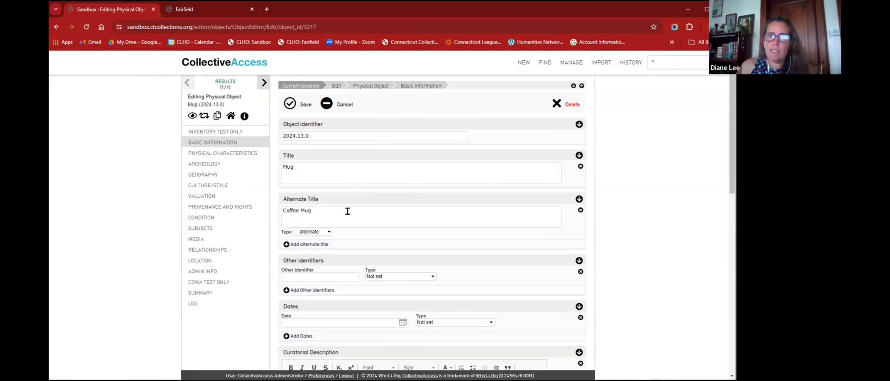
scroll(347, 214, down, 4)
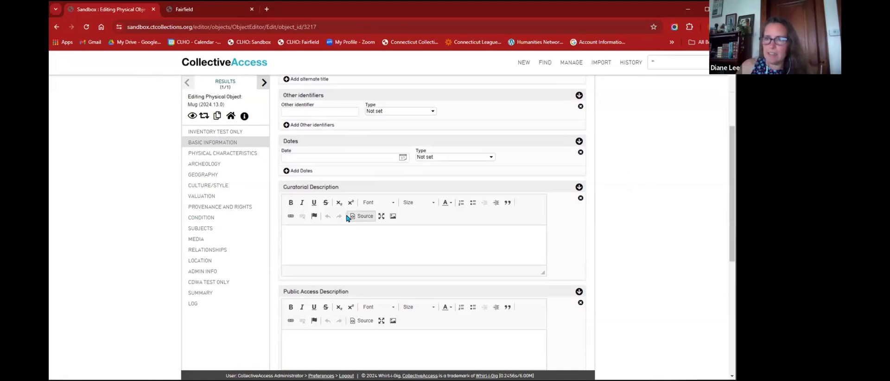
scroll(347, 214, down, 3)
scroll(346, 214, down, 2)
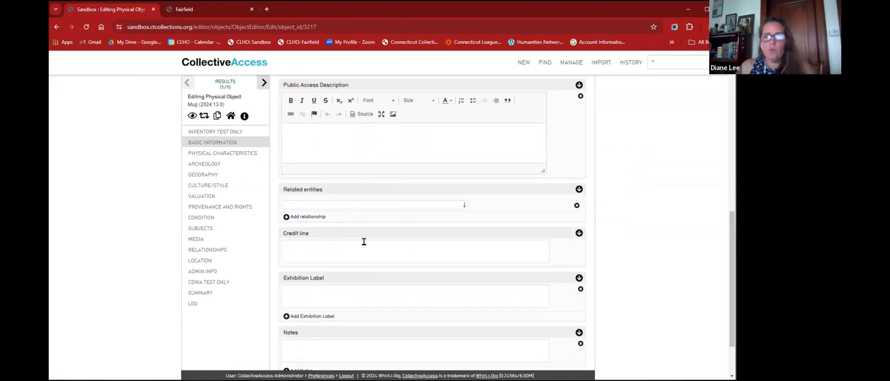
click(380, 250)
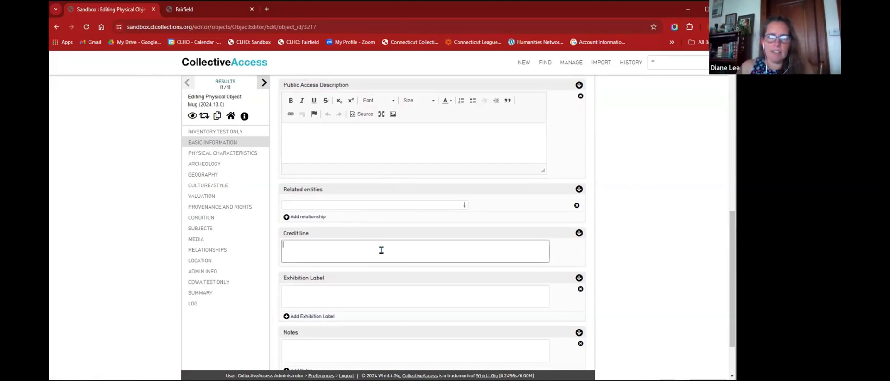
click(383, 205)
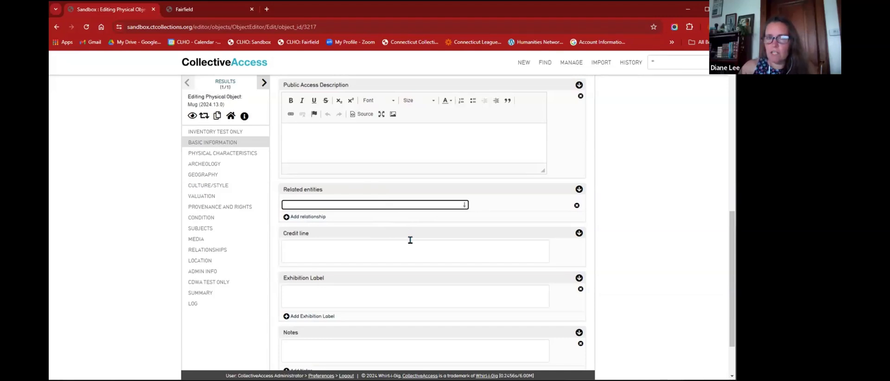
scroll(415, 203, up, 8)
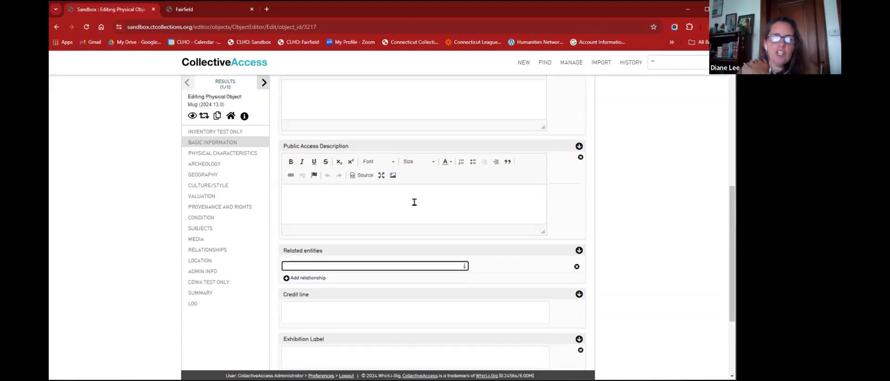
scroll(414, 203, up, 2)
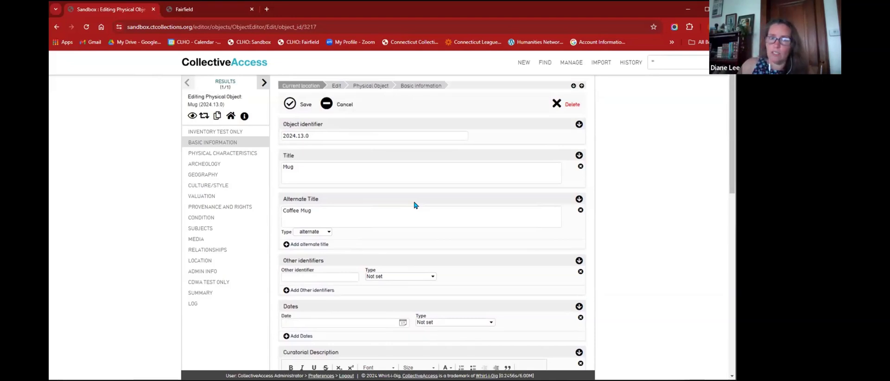
- Show the help tooltip explaining what the Other identifiers field records
scroll(414, 203, down, 3)
scroll(408, 194, up, 3)
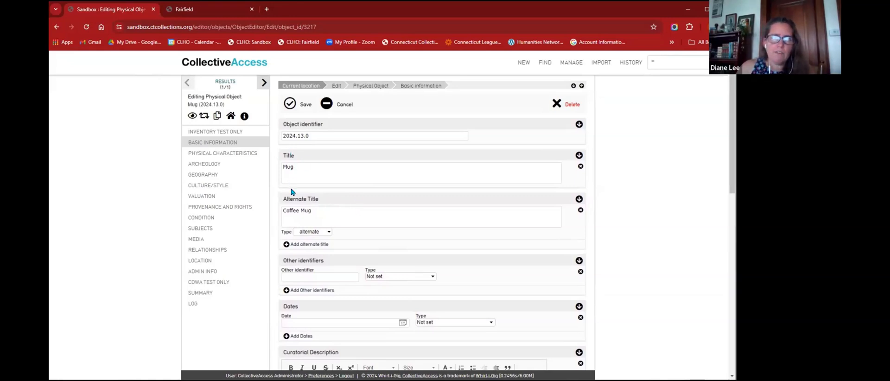
mouse_move(288, 258)
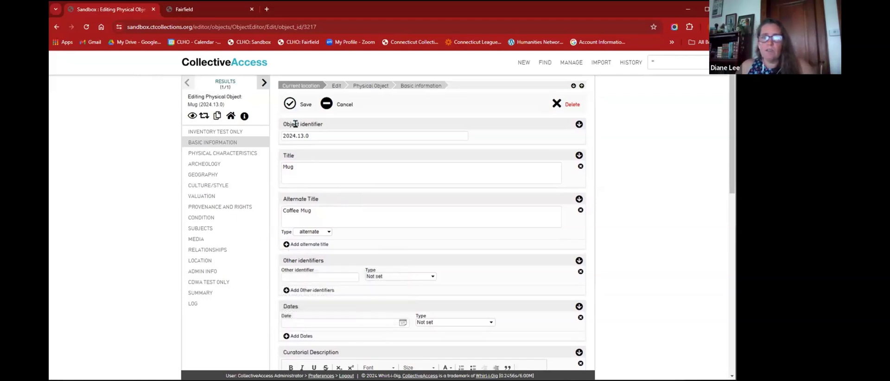
mouse_move(314, 261)
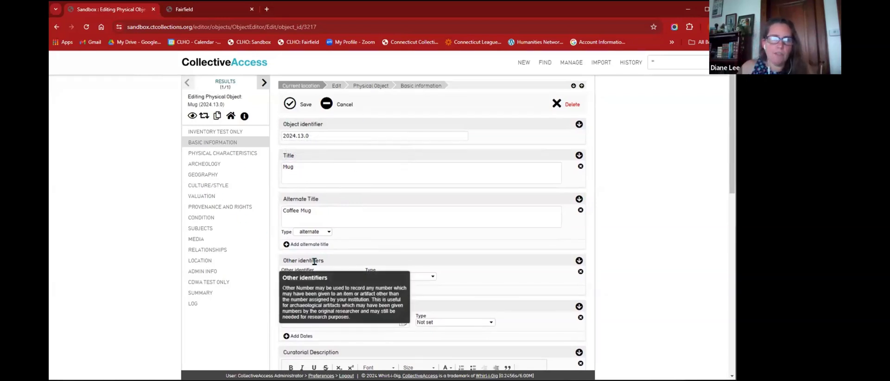
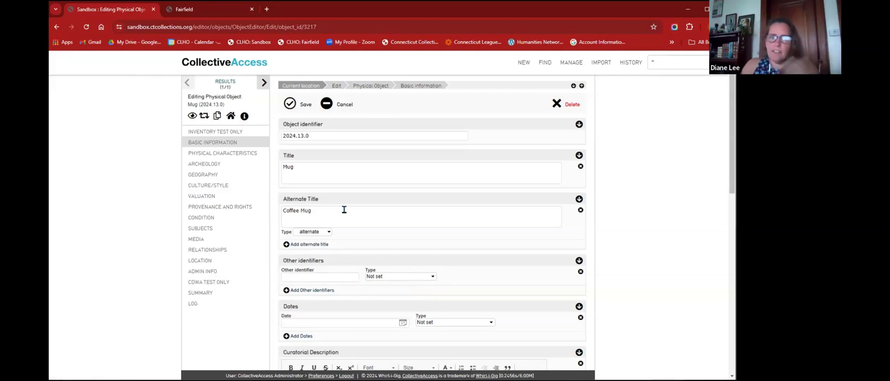
- Look at the available identifier types for an other identifier, then scroll down the form
click(326, 278)
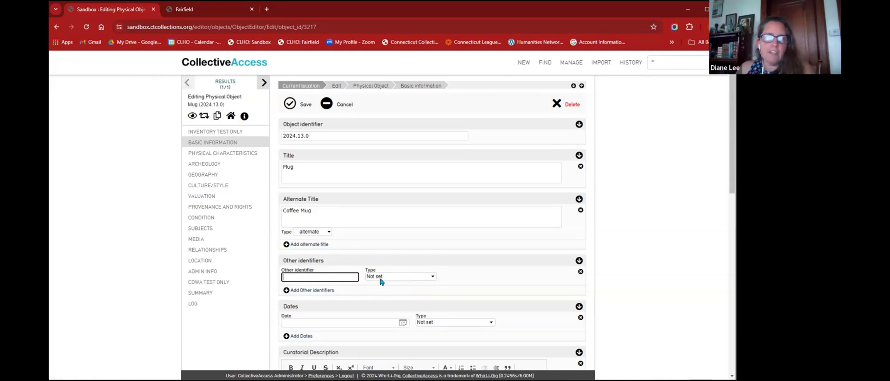
click(383, 277)
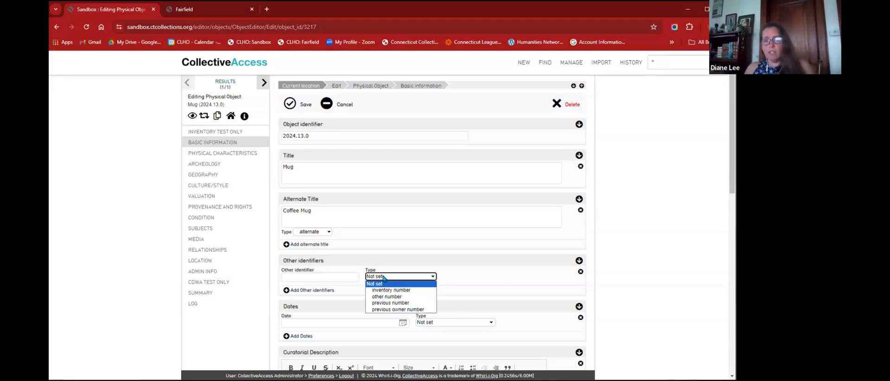
scroll(383, 277, down, 2)
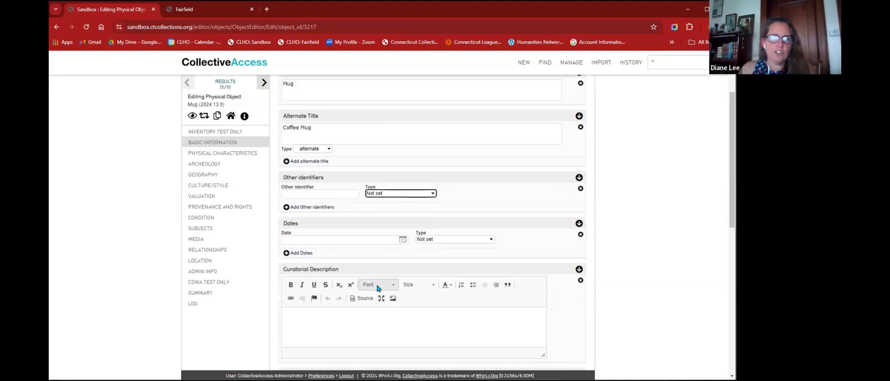
scroll(377, 281, down, 4)
scroll(376, 281, down, 2)
- Link the existing donor person under Related entities with the relationship 'donated by'
click(403, 247)
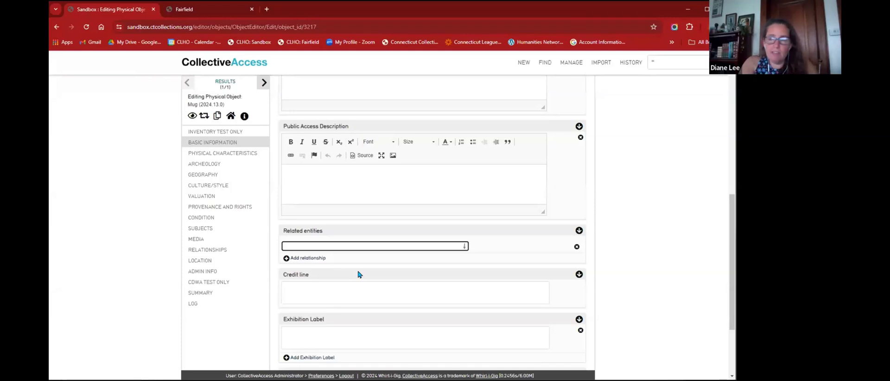
text(Diane)
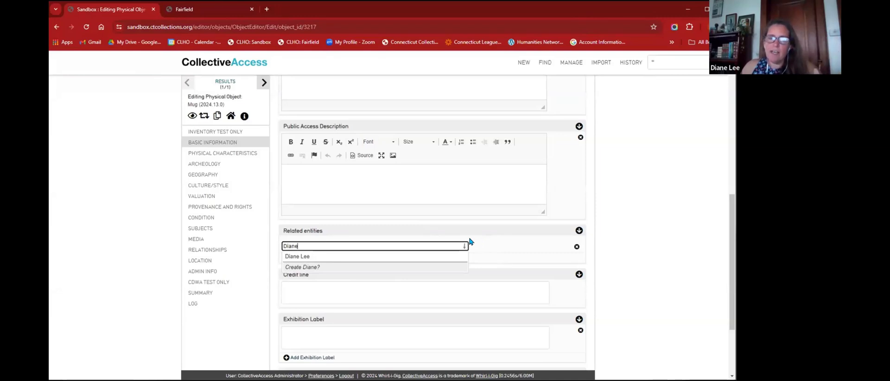
click(313, 257)
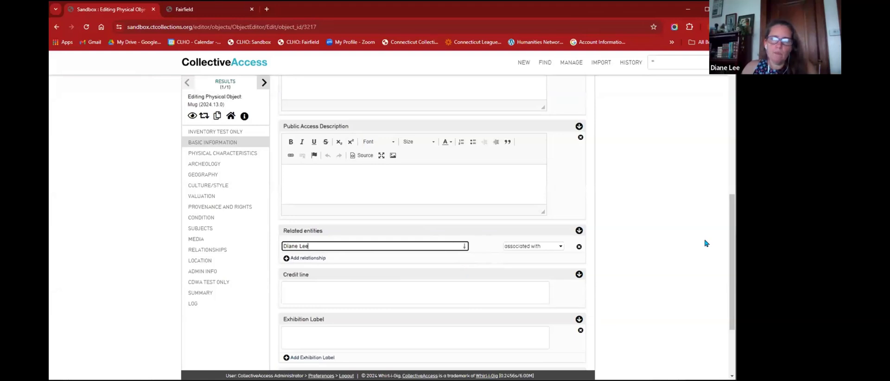
click(516, 248)
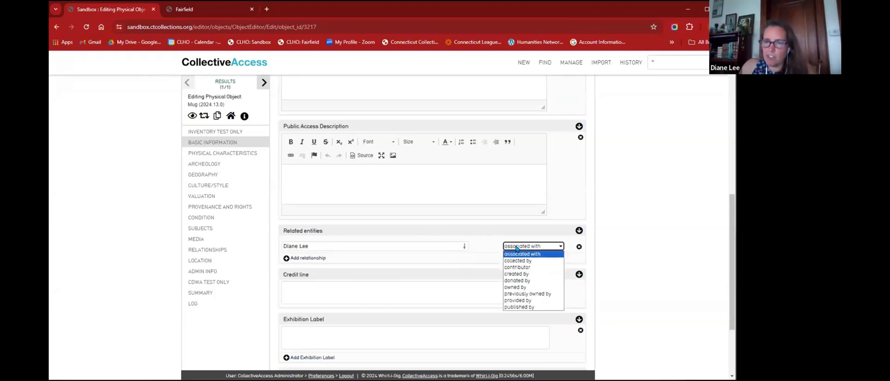
click(513, 281)
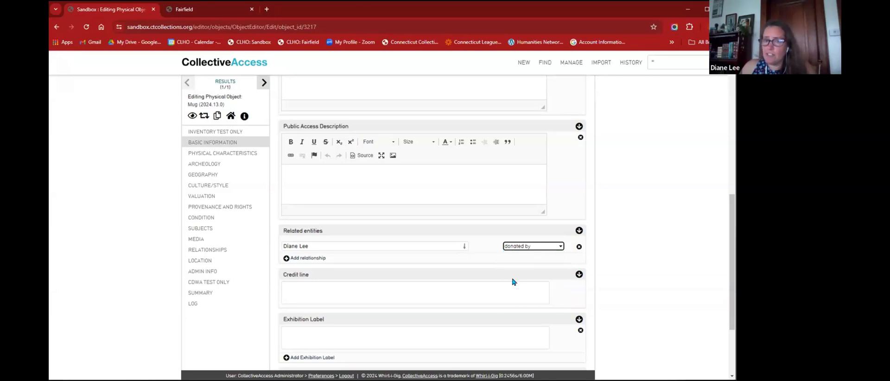
click(481, 291)
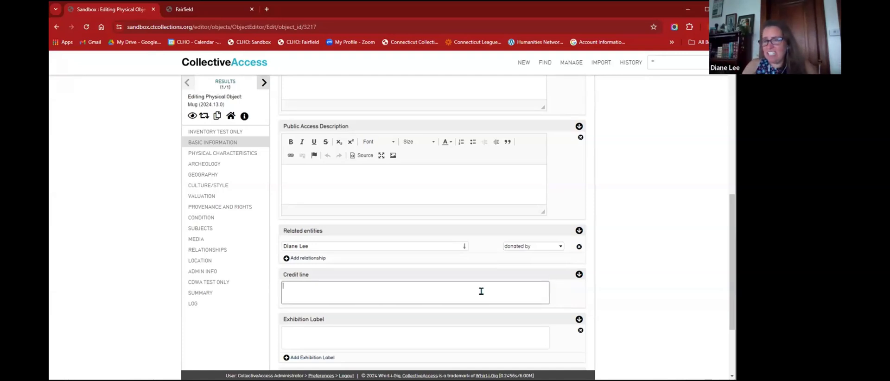
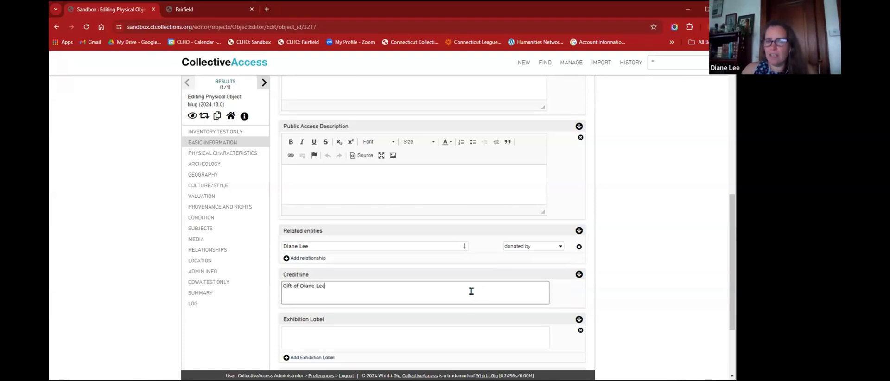
- Fill the credit line with 'Gift of' plus the donor's name, then scroll back up
click(450, 331)
click(410, 288)
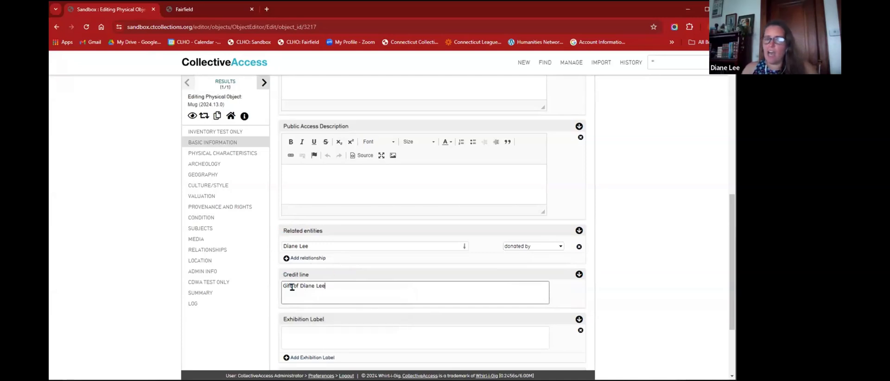
scroll(332, 204, up, 7)
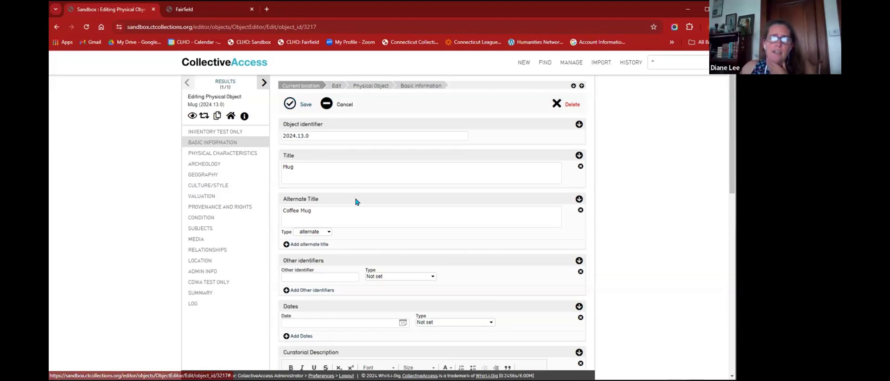
- Cancel the leave-page prompt to keep the unsaved edits, then save the Mug record
click(362, 170)
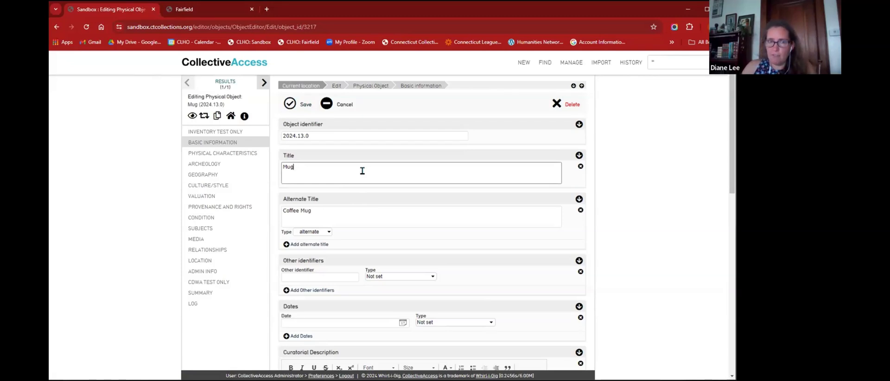
scroll(361, 192, down, 3)
scroll(361, 240, up, 2)
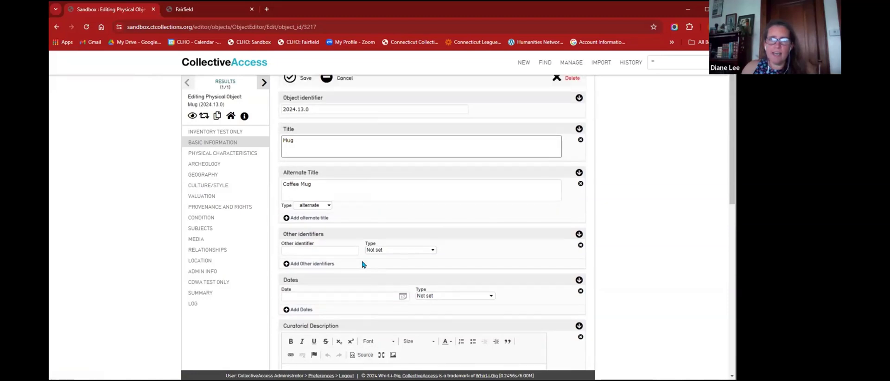
scroll(363, 264, up, 1)
click(265, 83)
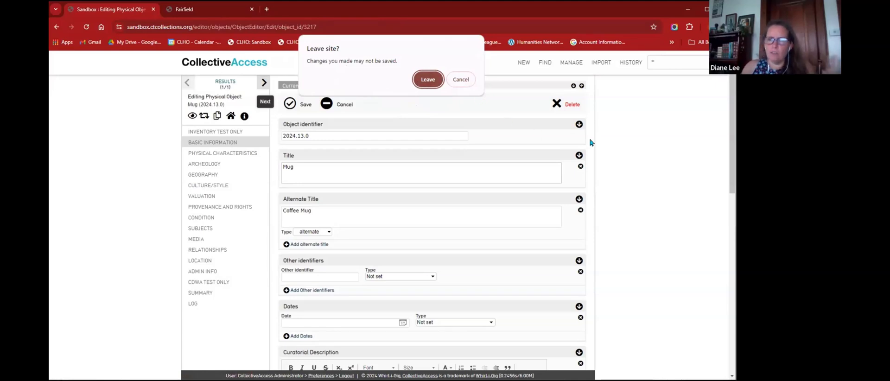
click(461, 80)
click(293, 105)
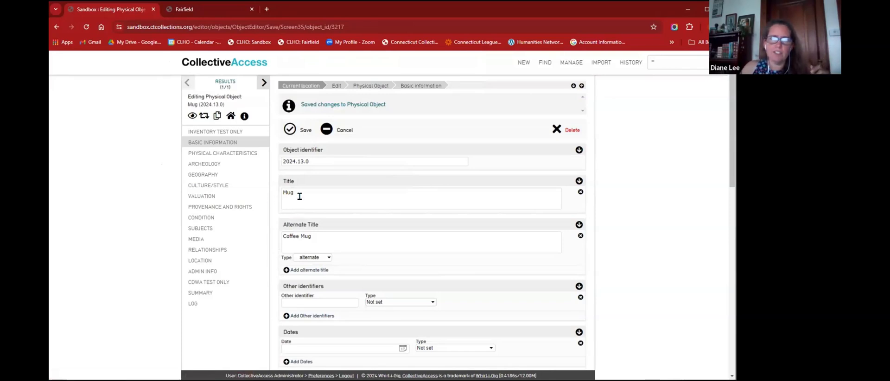
- Reload the Mug record, verify the saved credit line and donor link, and view its change log
click(265, 85)
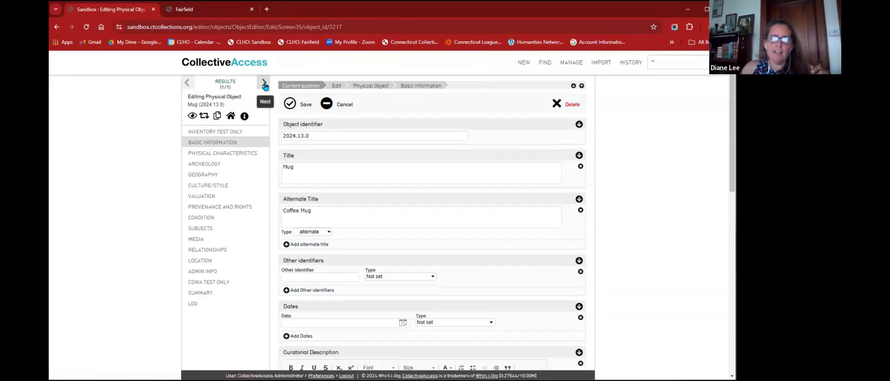
scroll(371, 179, down, 8)
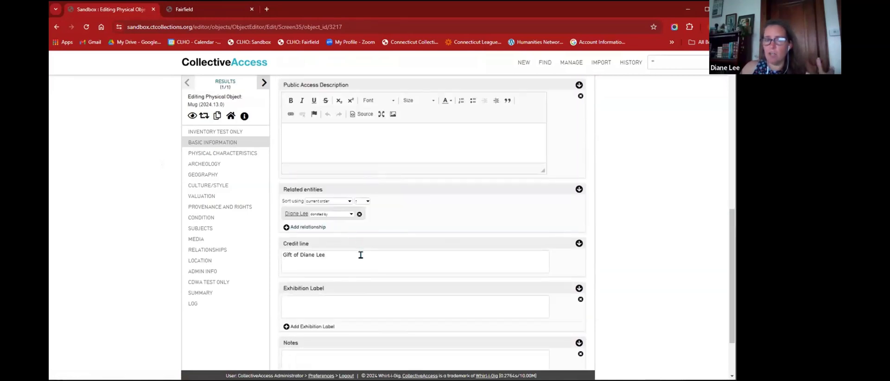
click(360, 271)
scroll(361, 268, down, 2)
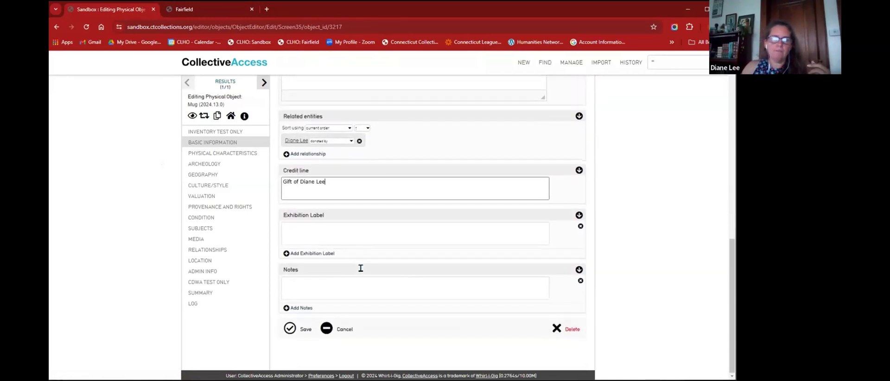
scroll(361, 268, up, 4)
scroll(366, 328, down, 1)
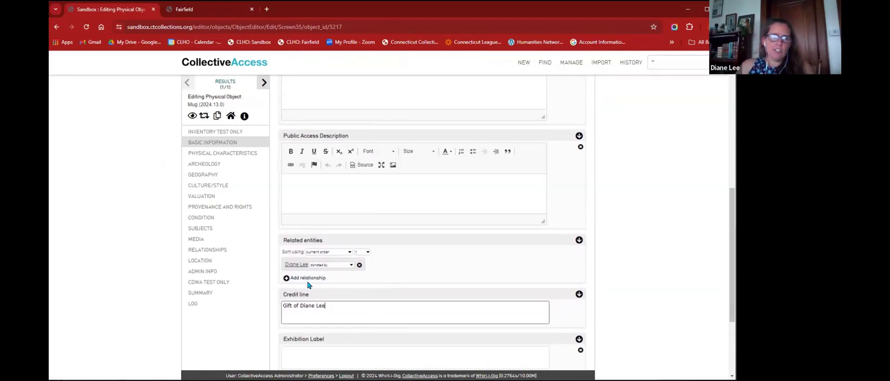
click(192, 305)
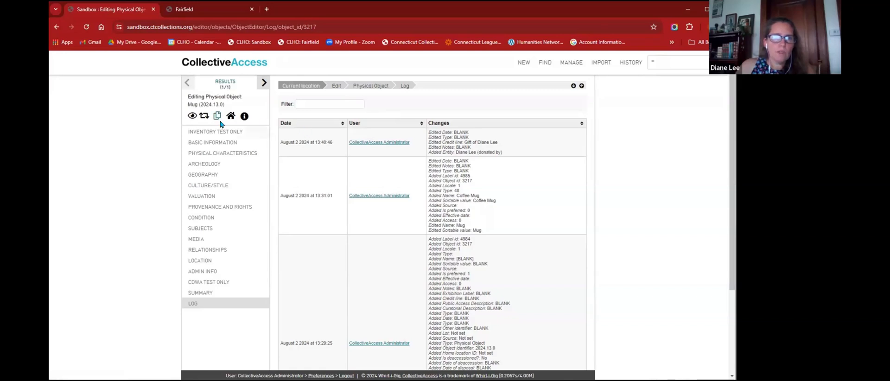
- Return to the Mug record's basic information and review the donor link and gift credit line
click(201, 143)
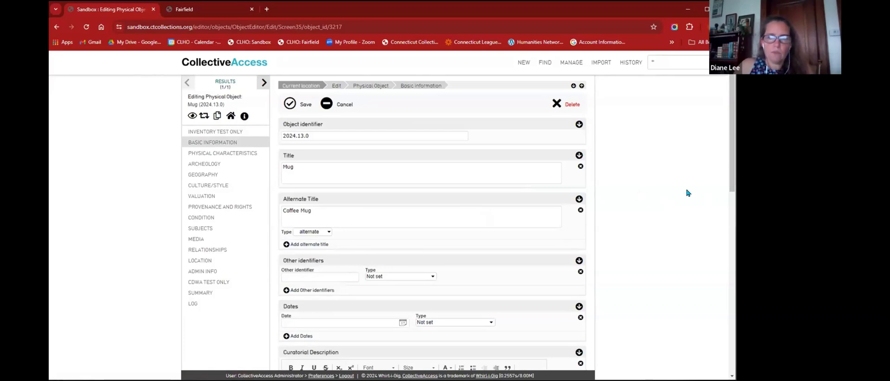
scroll(254, 219, down, 2)
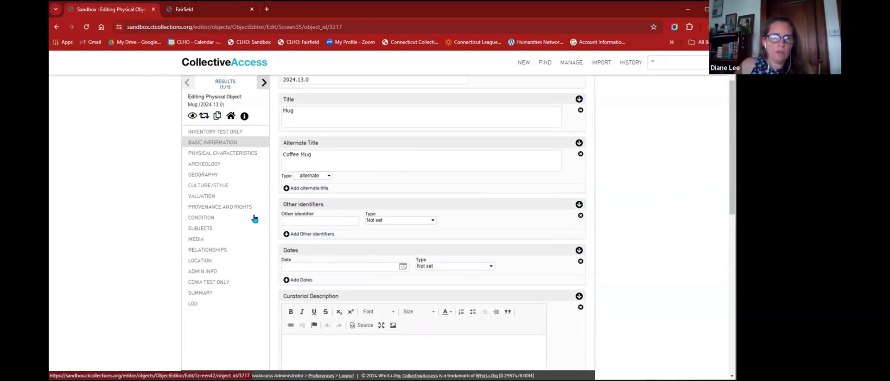
scroll(450, 203, down, 7)
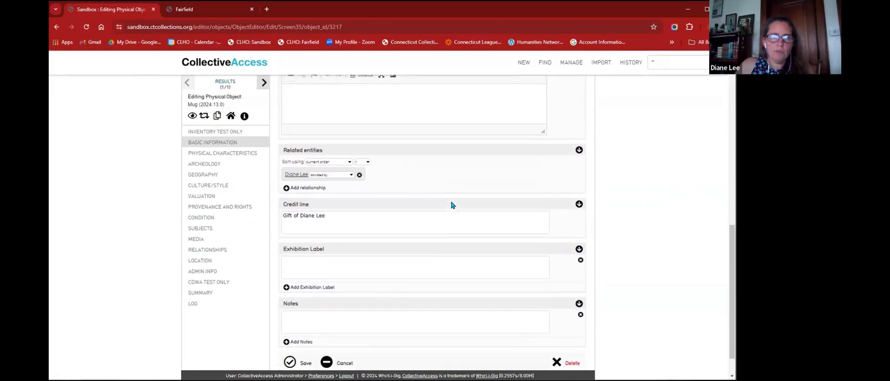
scroll(440, 211, up, 3)
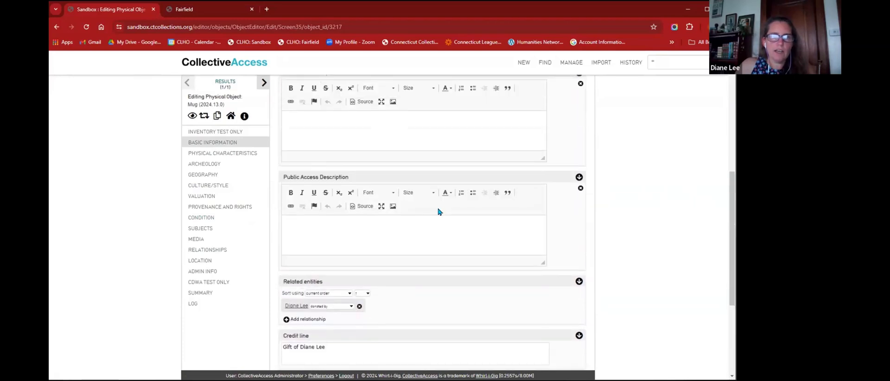
scroll(408, 234, down, 4)
mouse_move(313, 213)
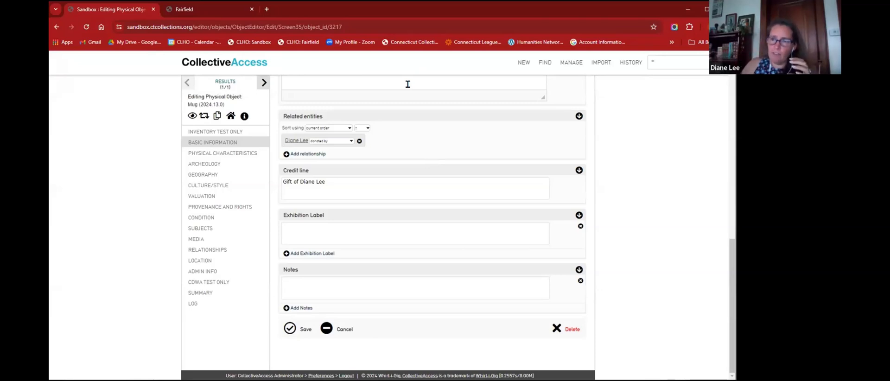
- Load ctcollections.org in a new browser tab
click(274, 11)
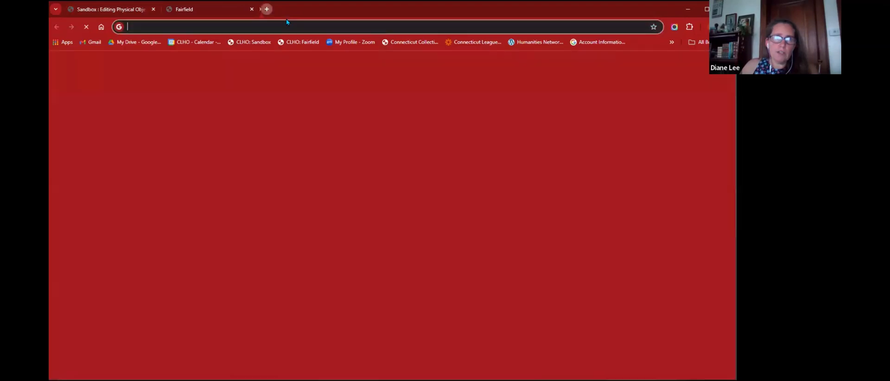
text(ct)
text(collections.org)
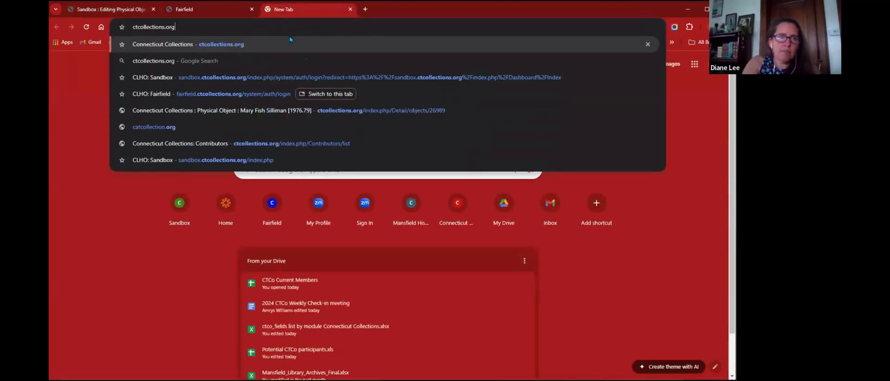
key(Return)
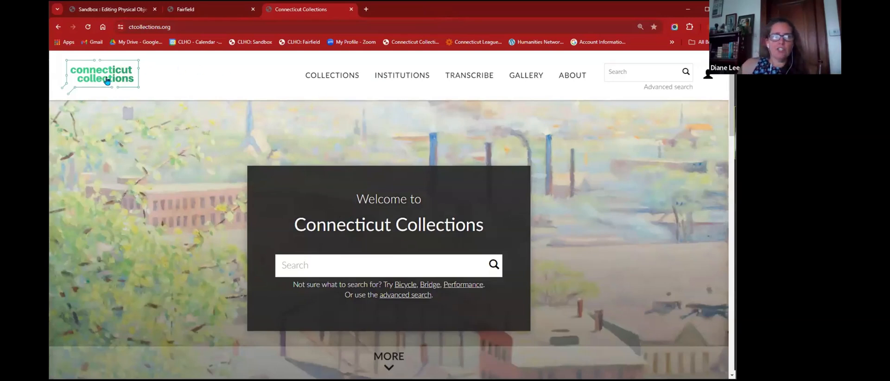
click(335, 78)
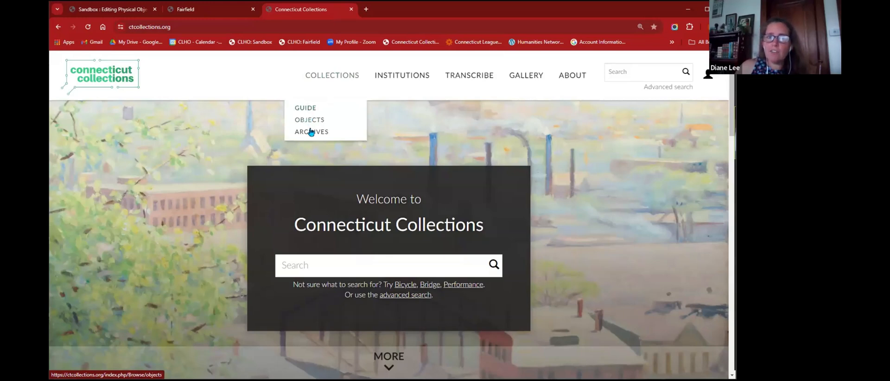
click(391, 77)
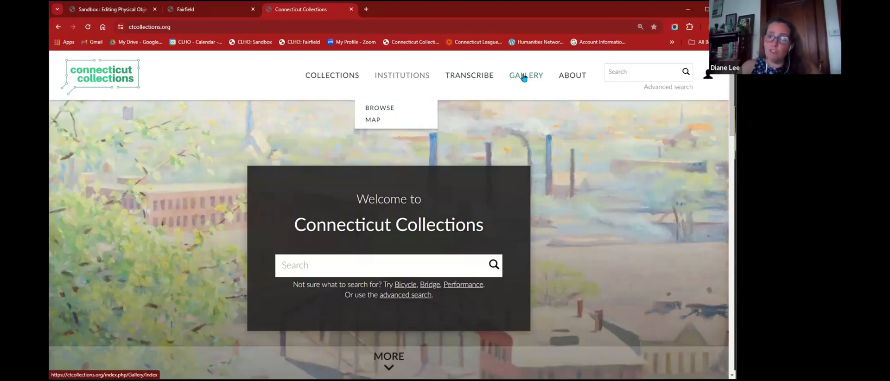
click(629, 75)
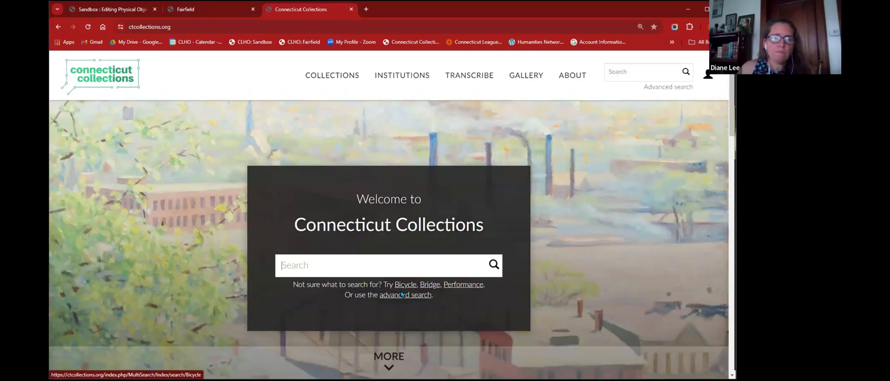
scroll(406, 227, down, 2)
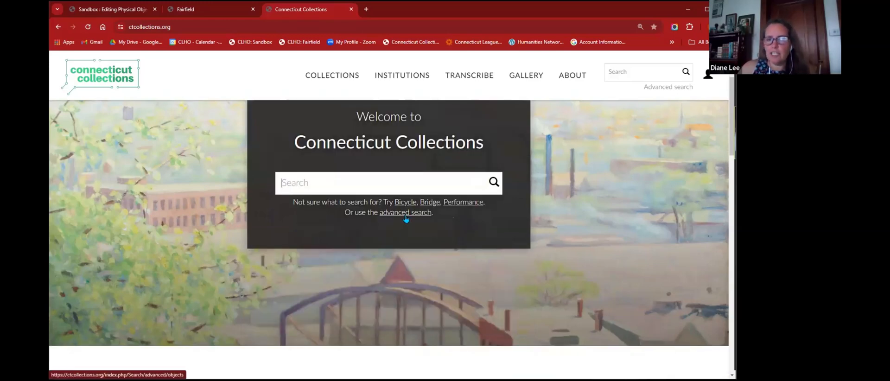
scroll(405, 218, down, 8)
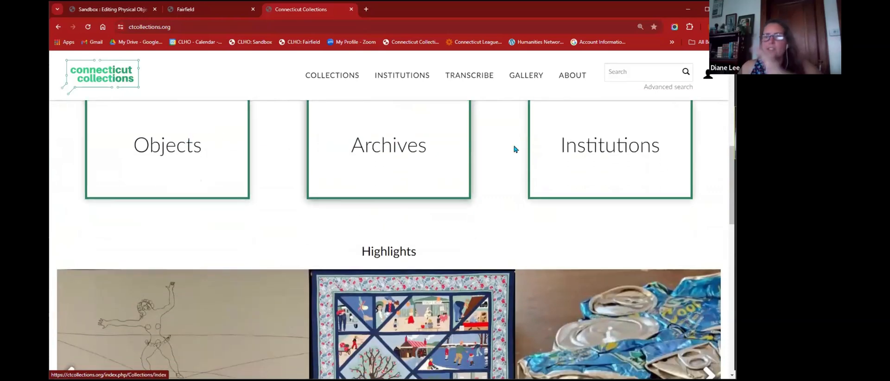
- Advance the Highlights carousel four items and open the 1954 pipe-smoking Self-Portrait drawing
scroll(596, 154, down, 3)
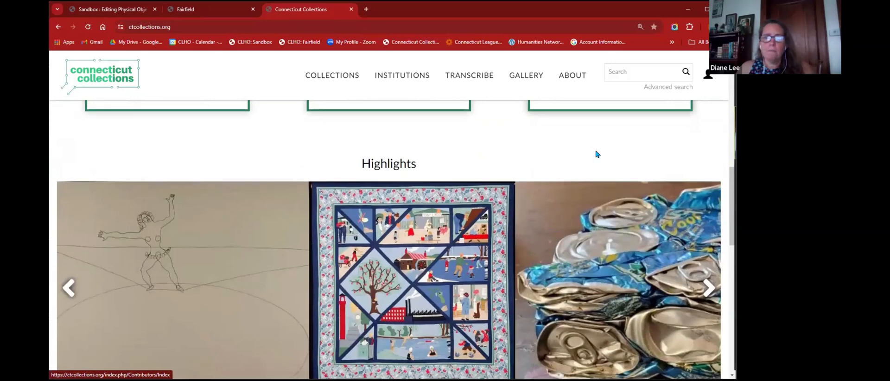
scroll(671, 217, down, 1)
scroll(673, 208, up, 1)
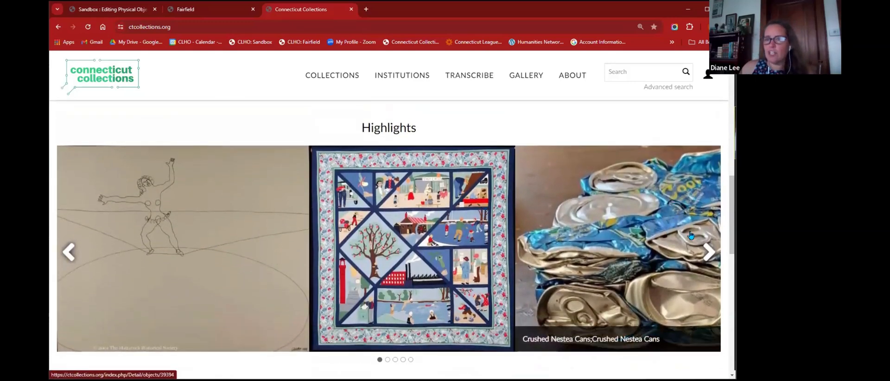
click(708, 250)
click(708, 250)
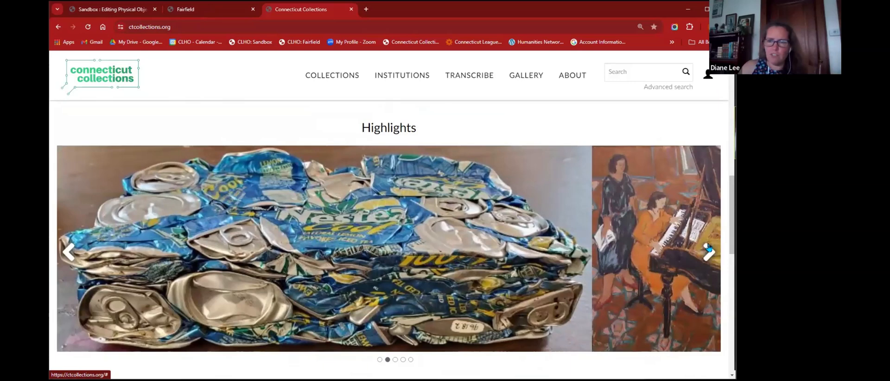
click(708, 251)
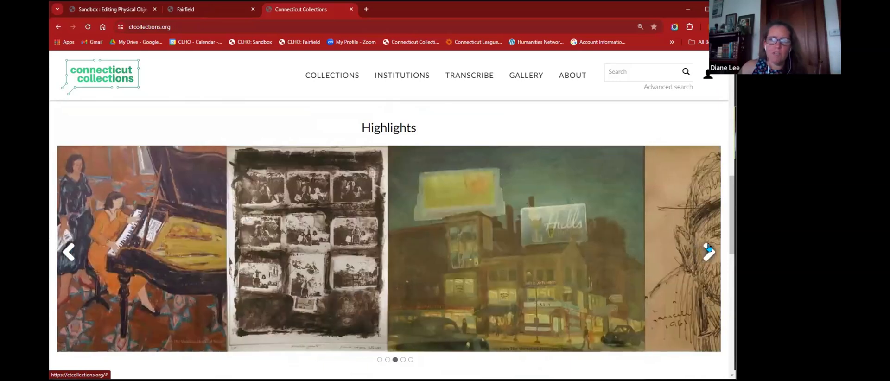
click(708, 250)
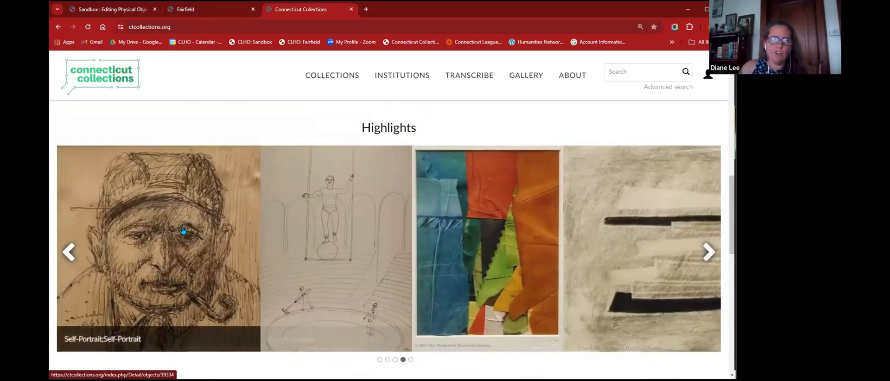
click(169, 247)
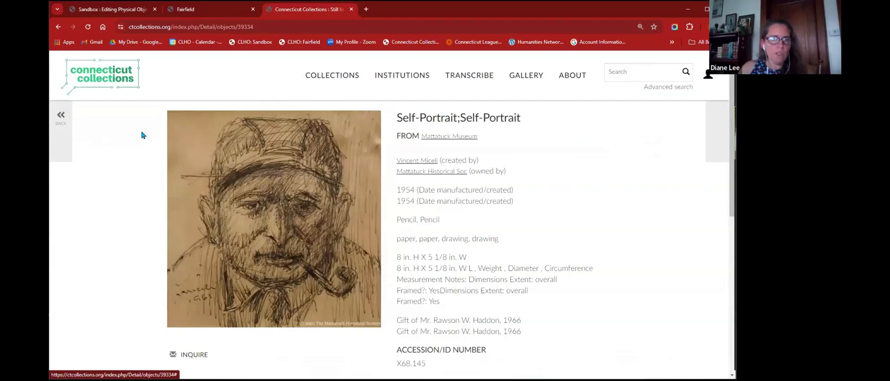
- Go back from the Self-Portrait page to the home page and scroll to its search banner
click(62, 122)
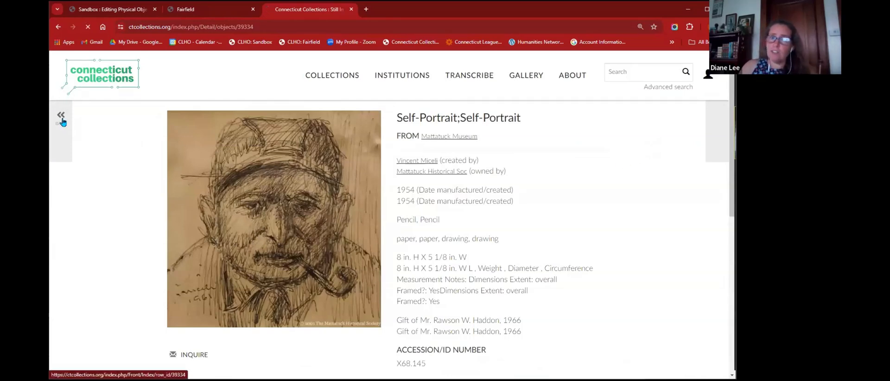
scroll(177, 186, down, 4)
scroll(176, 187, down, 10)
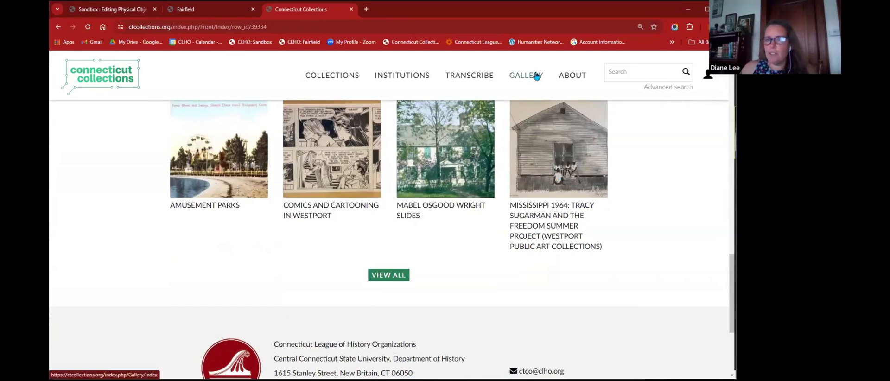
scroll(446, 264, up, 15)
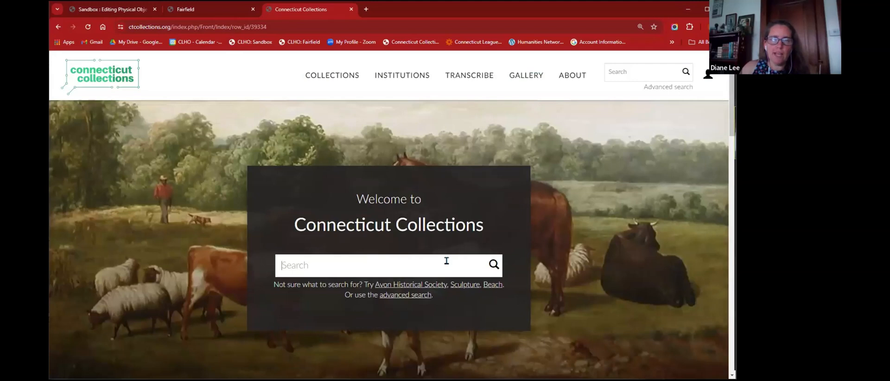
- Search 'mary fish silliman' and scroll through the archive, people and object results
text(mary )
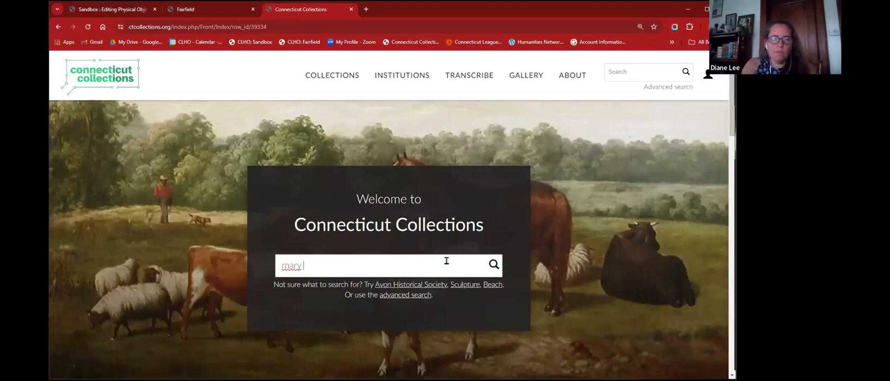
text(fish silliman)
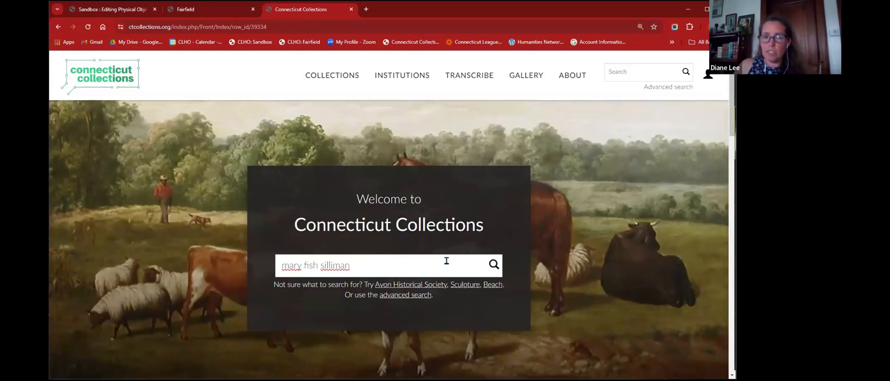
click(493, 265)
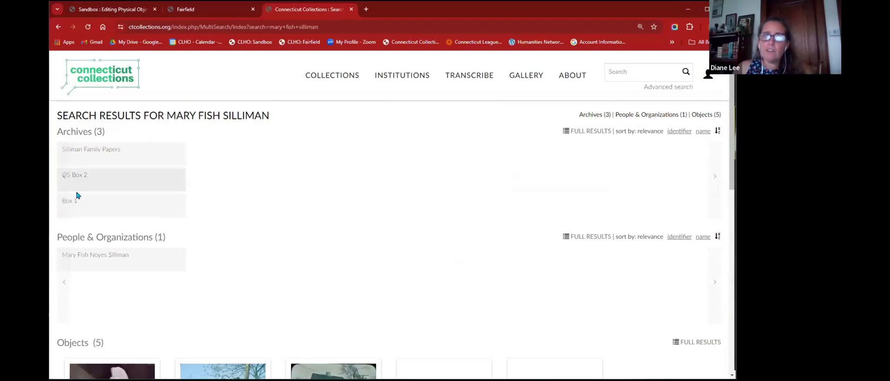
scroll(188, 195, down, 1)
scroll(189, 195, down, 1)
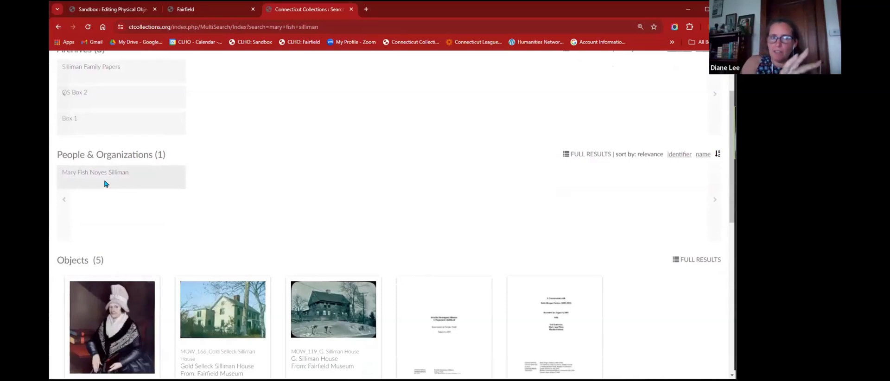
scroll(405, 193, down, 4)
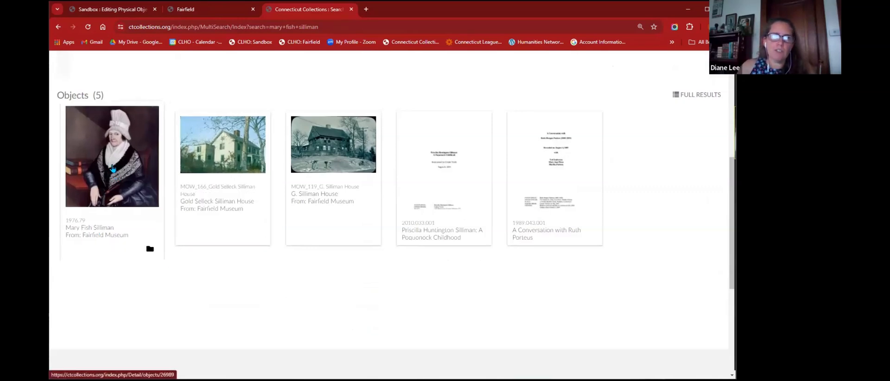
- Open the Mary Fish Silliman oil painting (accession 1976.79) and select its gift credit line
click(112, 168)
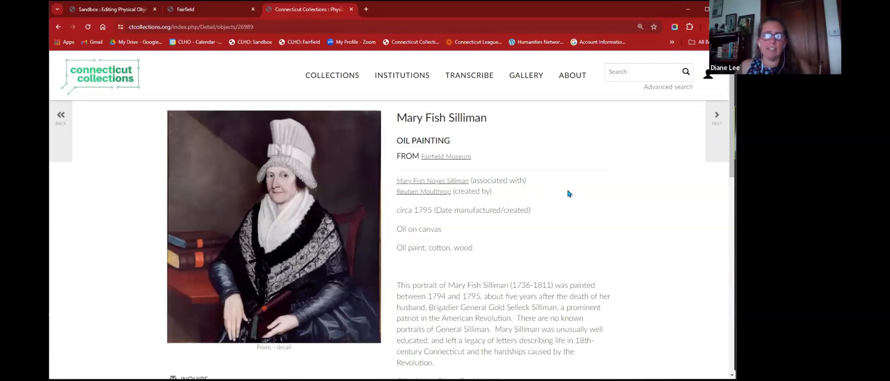
scroll(570, 192, down, 1)
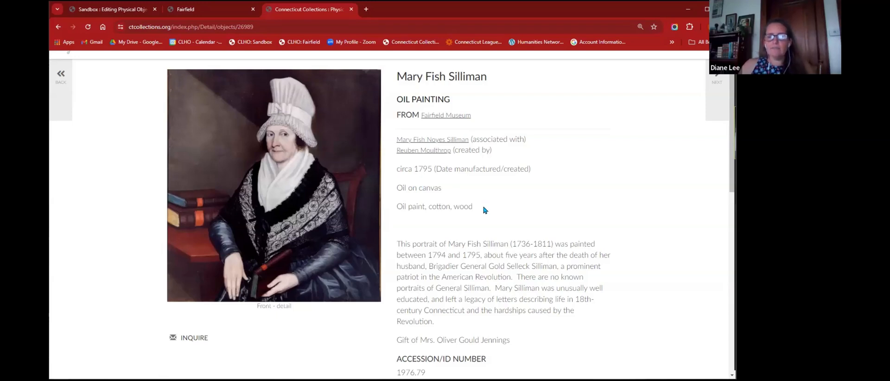
scroll(485, 210, down, 2)
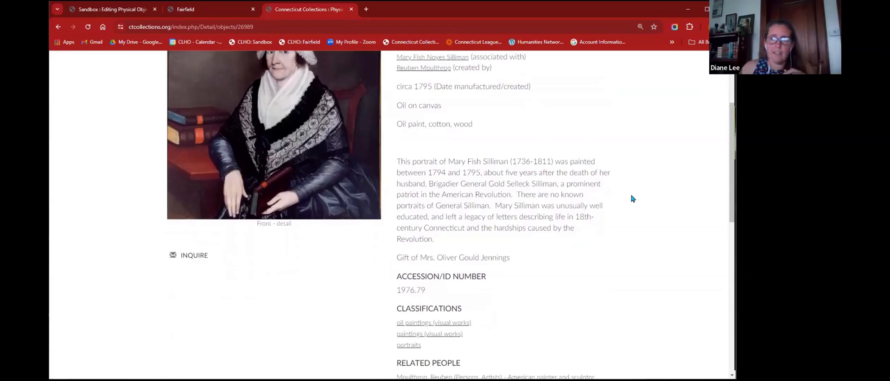
scroll(631, 197, down, 2)
drag(398, 175, 520, 179)
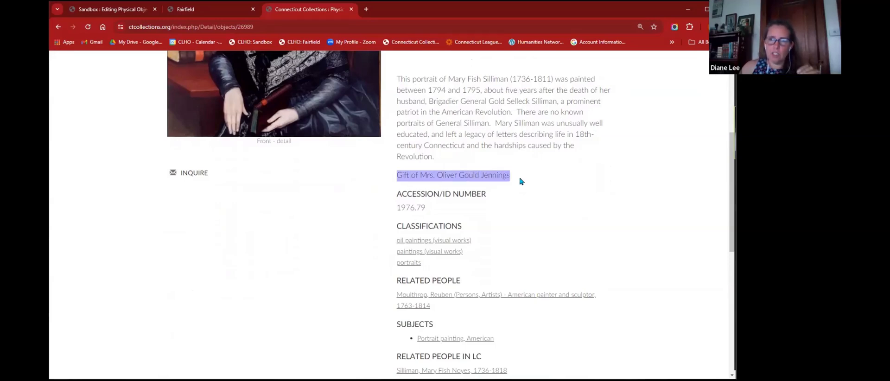
- Read the painting's public record: creator, circa 1795 date, oil on canvas, and portrait description
scroll(524, 188, up, 1)
scroll(524, 186, down, 1)
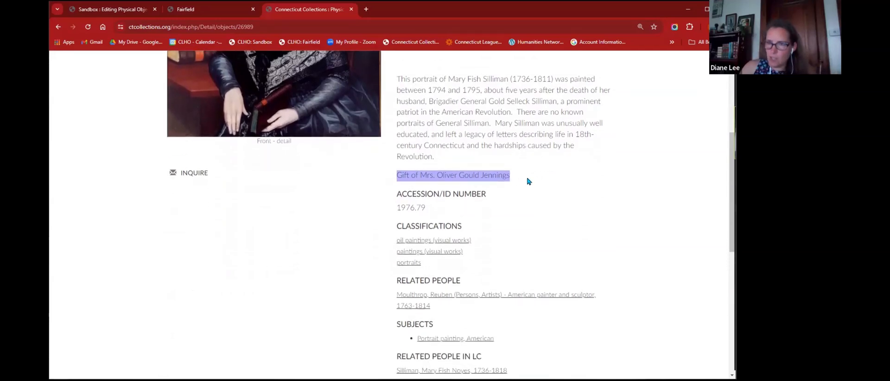
click(529, 182)
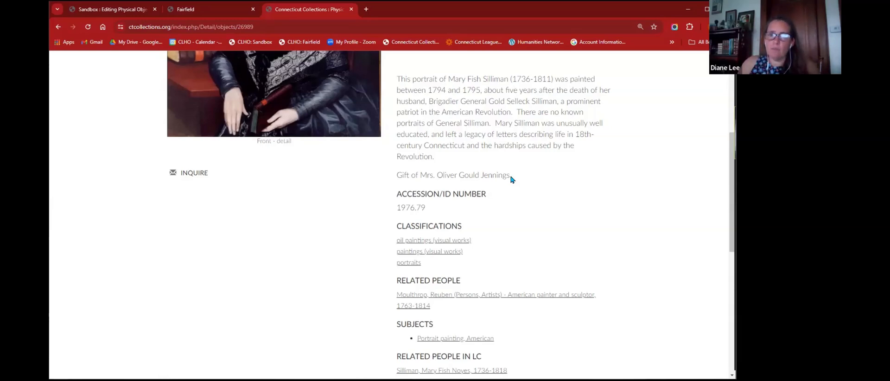
scroll(517, 202, down, 1)
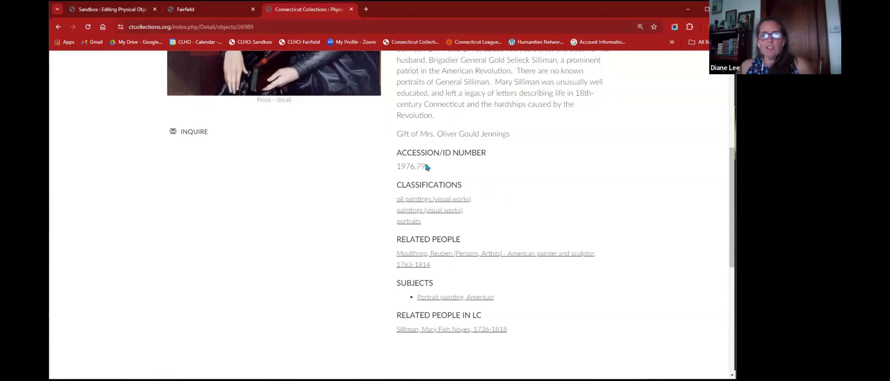
scroll(529, 180, down, 1)
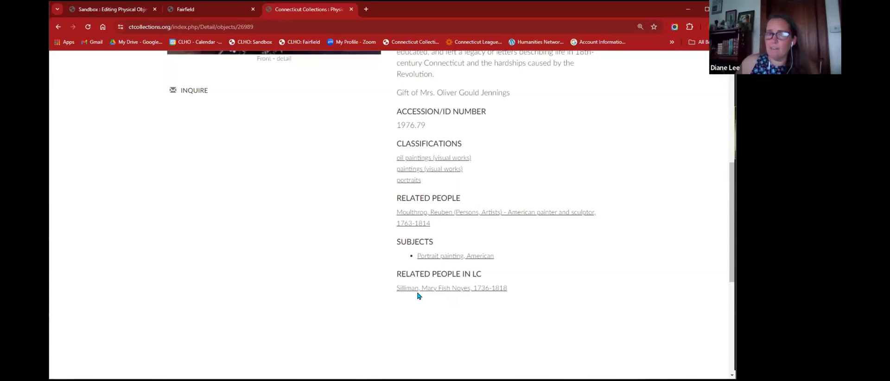
scroll(419, 293, up, 5)
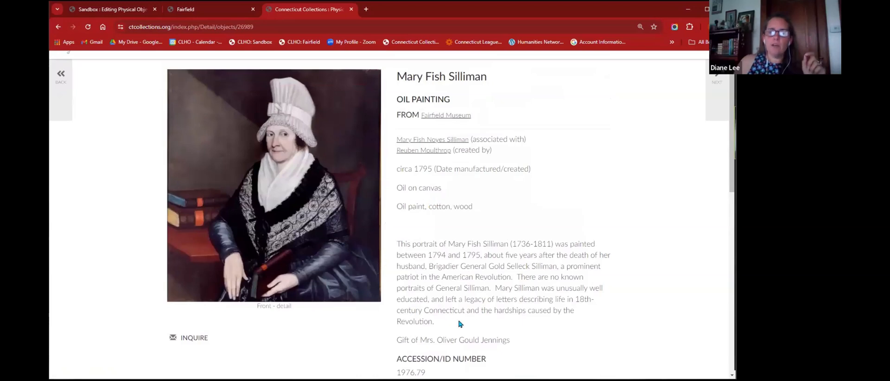
scroll(431, 189, up, 1)
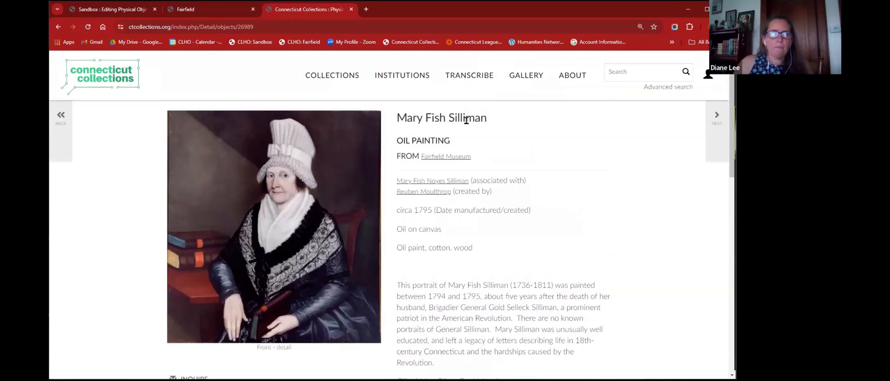
- Log in to the Fairfield CollectiveAccess back end with the saved credentials
click(216, 12)
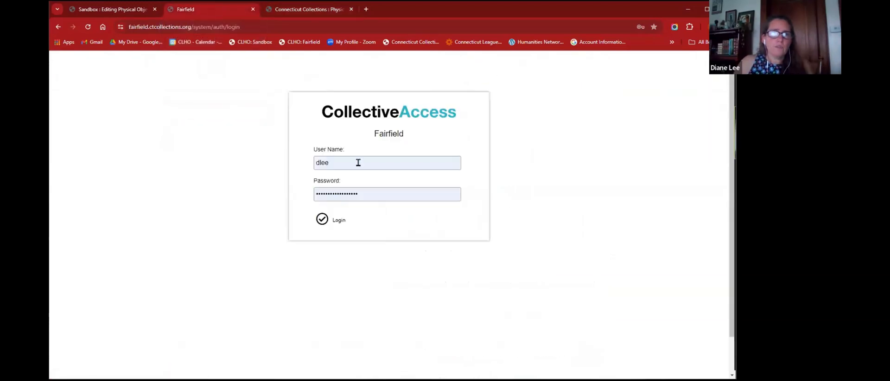
click(337, 220)
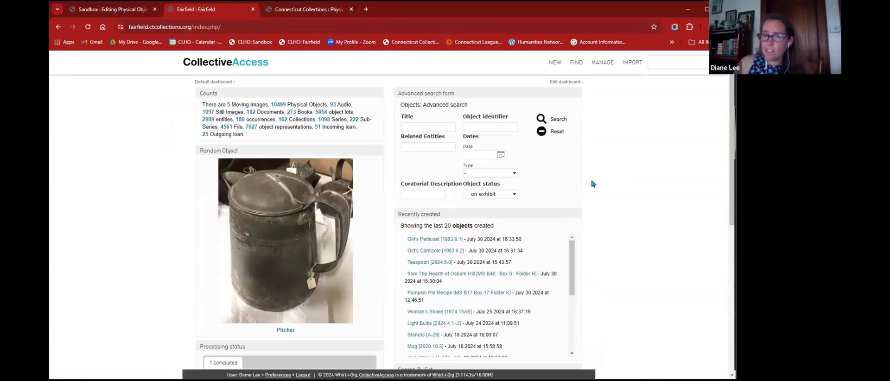
- Scan the dashboard's Recent logins and Recent changes, then open the Anti-trolley Broadside record
scroll(410, 204, down, 1)
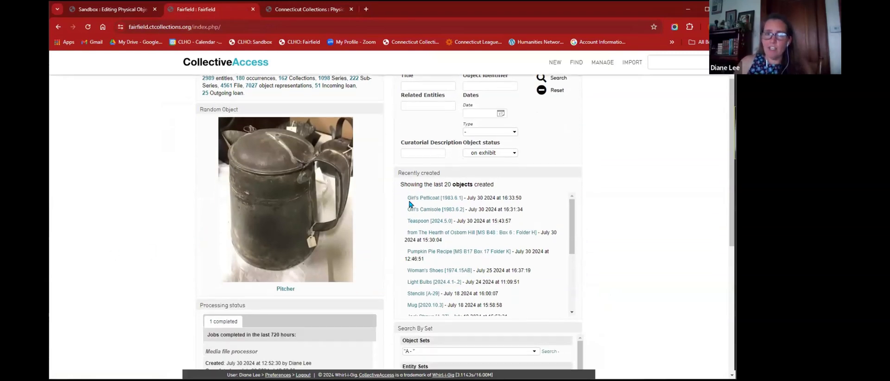
scroll(410, 204, up, 1)
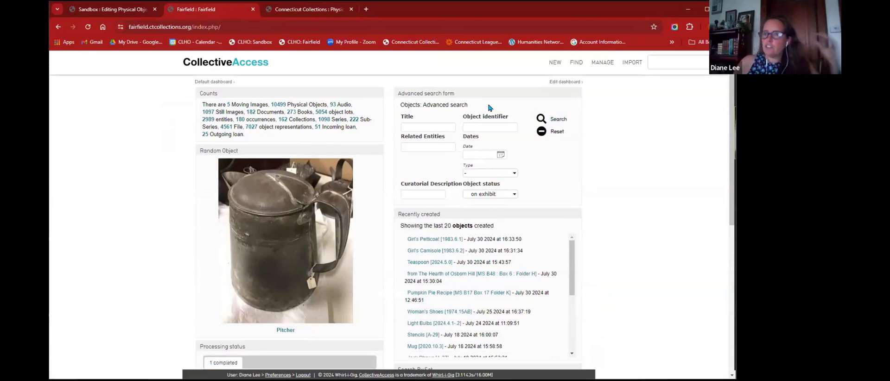
scroll(490, 167, down, 2)
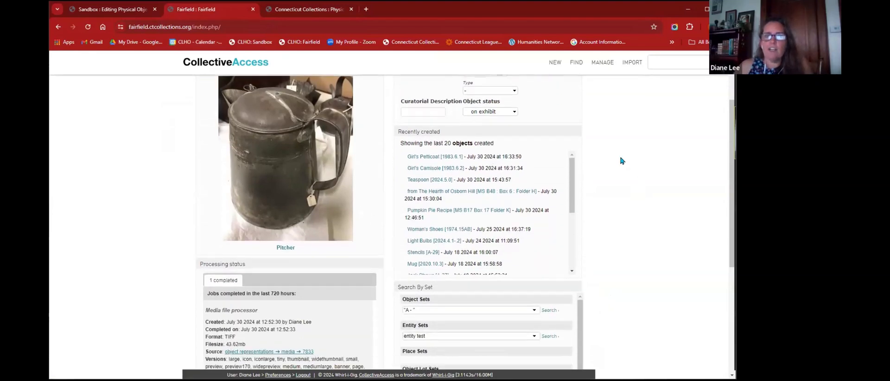
scroll(450, 203, down, 2)
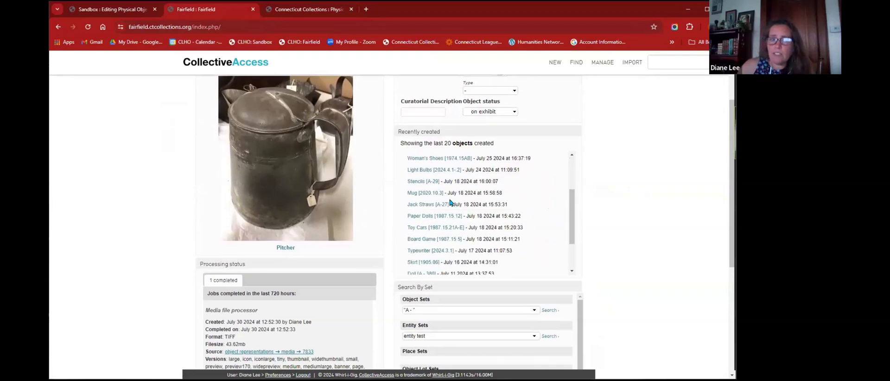
scroll(691, 203, up, 1)
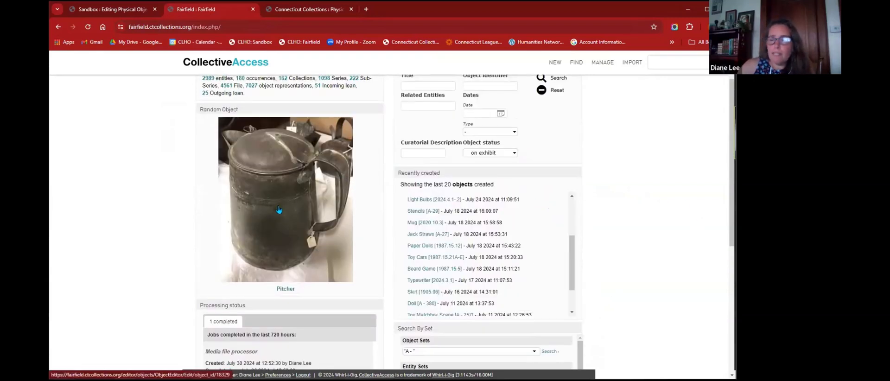
scroll(182, 213, down, 3)
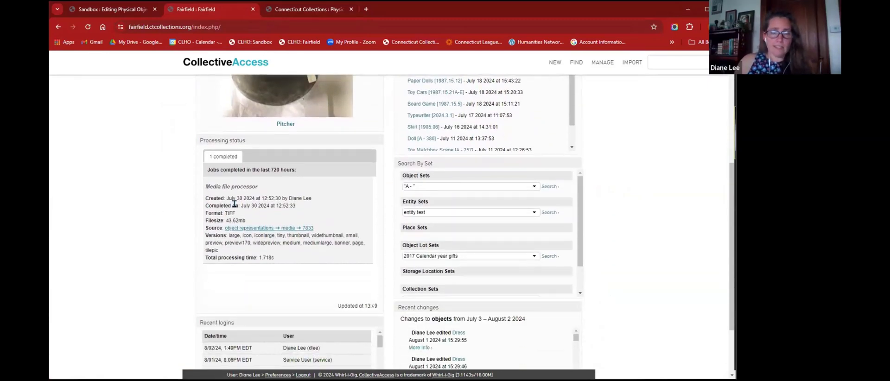
scroll(332, 213, down, 2)
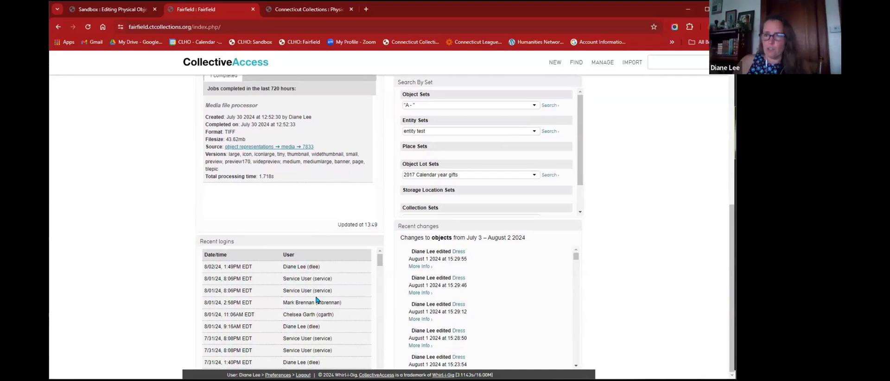
scroll(450, 280, down, 3)
scroll(449, 282, down, 5)
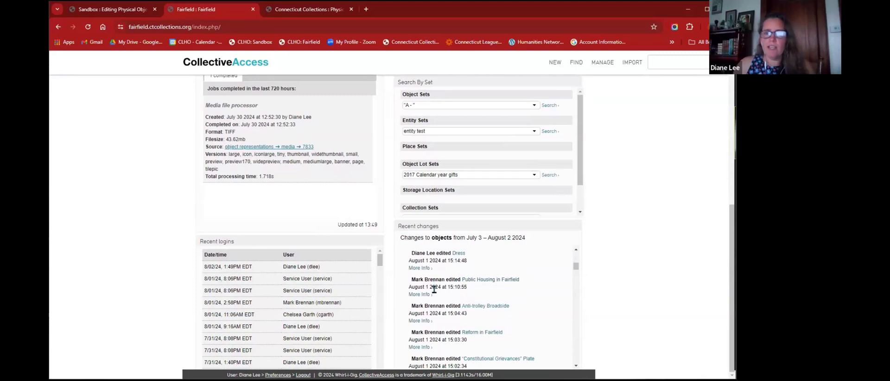
scroll(487, 285, down, 2)
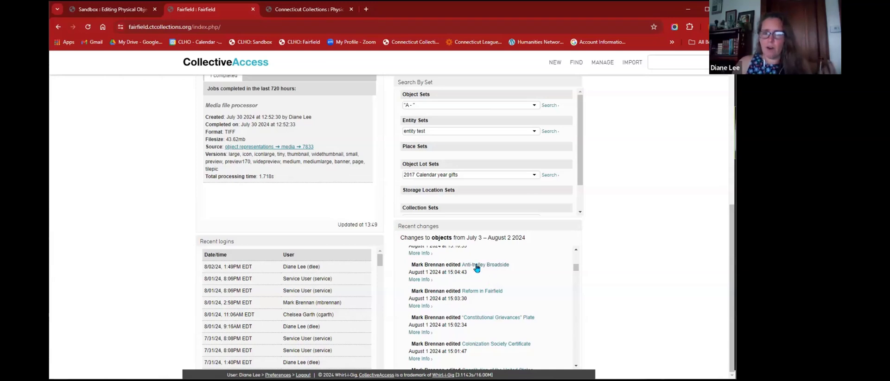
click(480, 267)
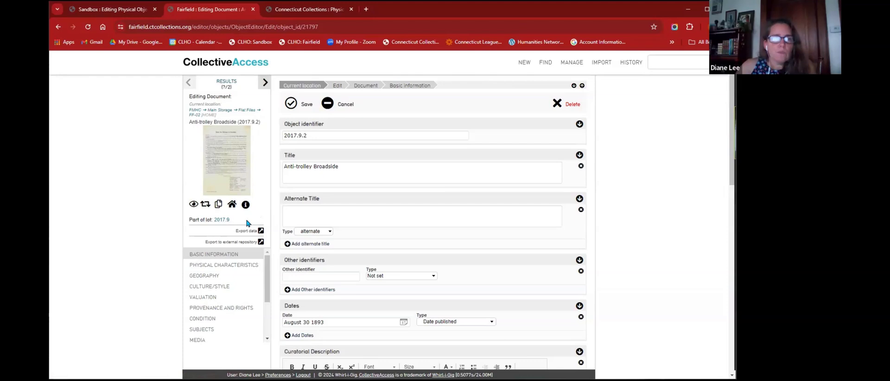
- Scroll the Anti-trolley Broadside editor's section list down toward LOG
scroll(227, 297, down, 3)
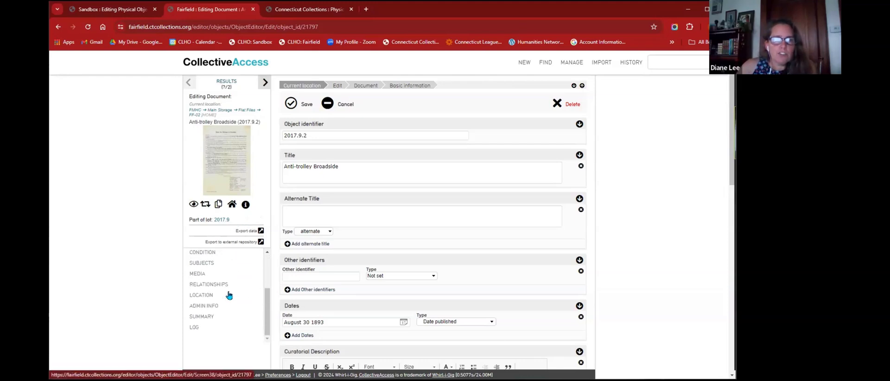
- Open the record's LOG and browse its edits from March 2018 to August 1 2024
click(194, 328)
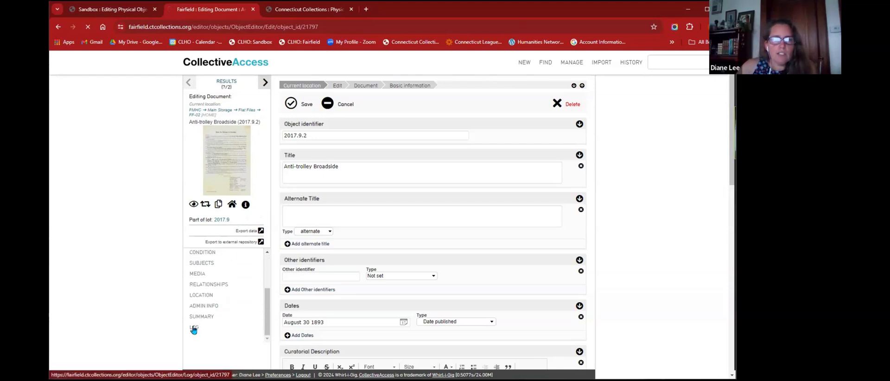
scroll(493, 234, down, 5)
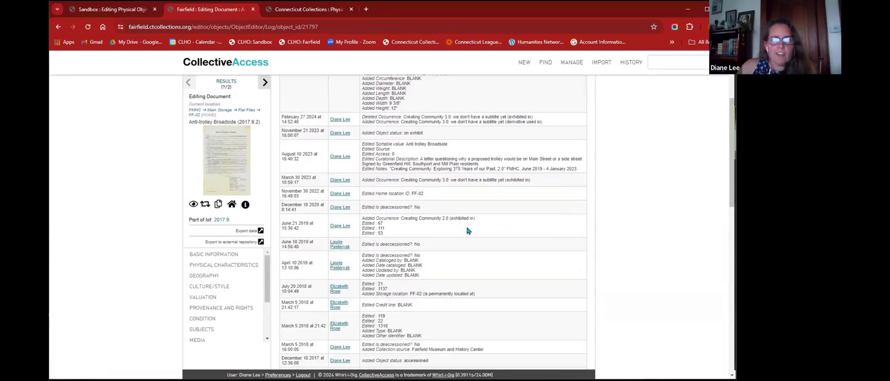
scroll(467, 230, down, 5)
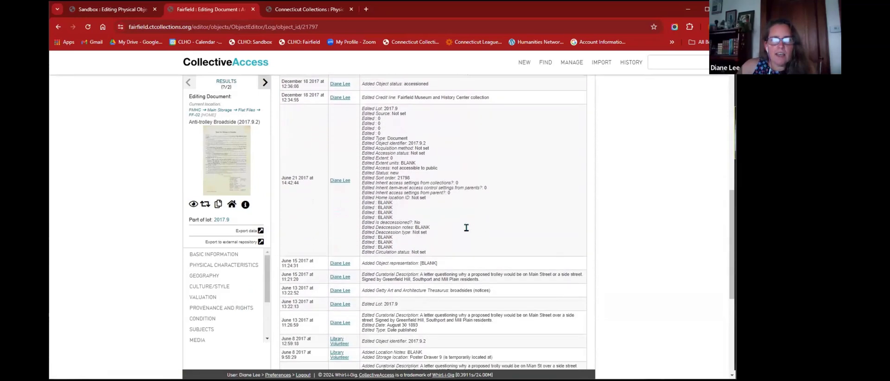
scroll(468, 230, down, 4)
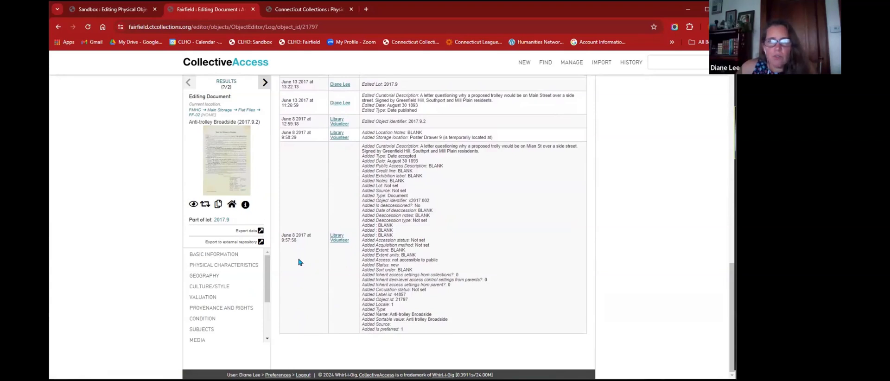
scroll(298, 262, up, 1)
scroll(315, 263, up, 3)
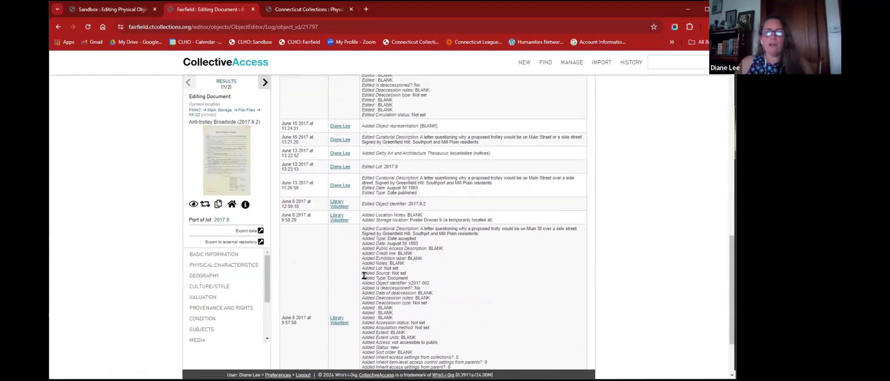
scroll(364, 274, up, 2)
scroll(365, 275, up, 2)
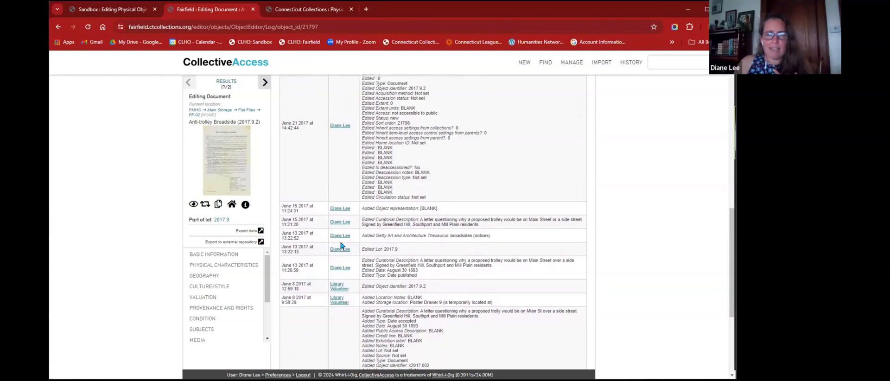
scroll(342, 248, up, 2)
scroll(341, 246, up, 8)
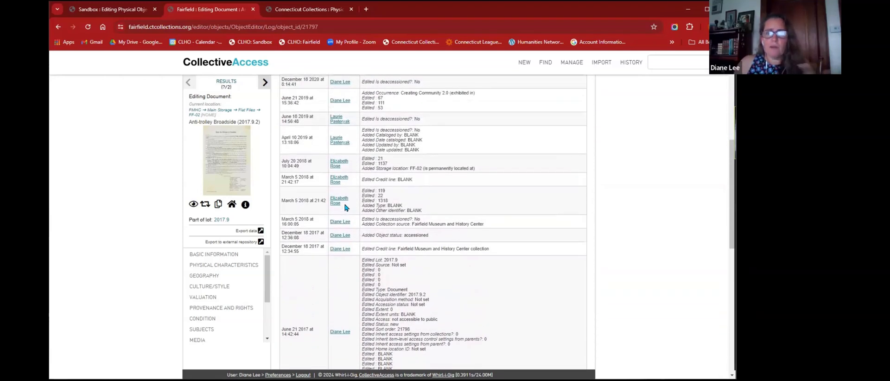
scroll(345, 207, up, 2)
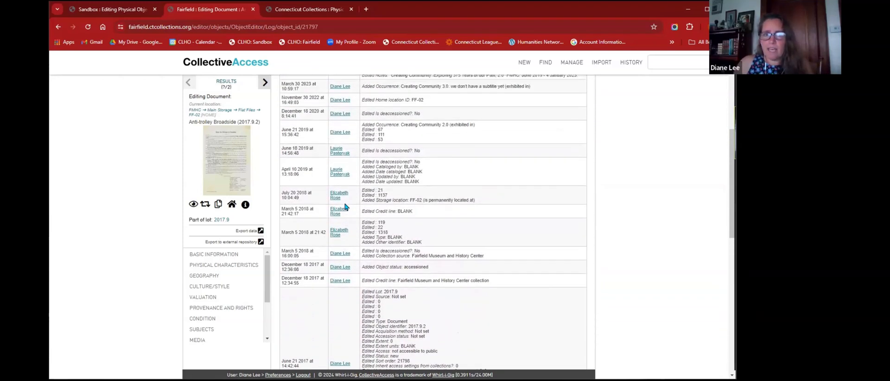
scroll(343, 183, up, 2)
scroll(345, 209, up, 6)
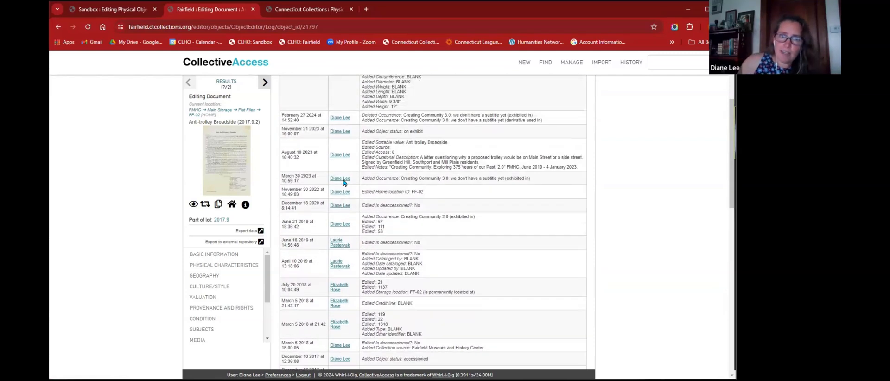
scroll(345, 240, up, 2)
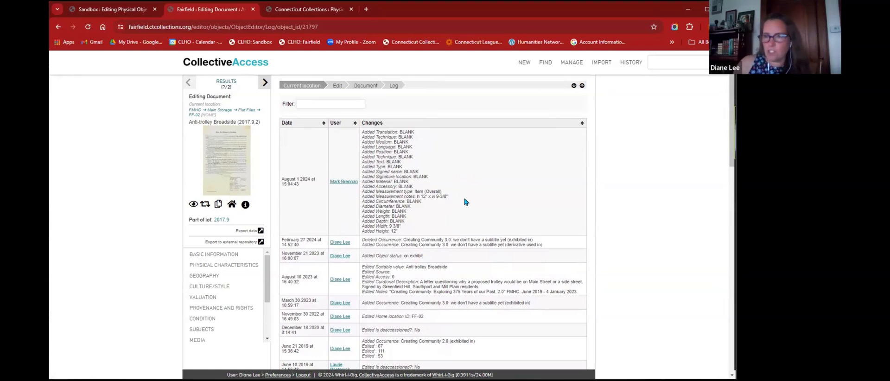
scroll(461, 218, down, 2)
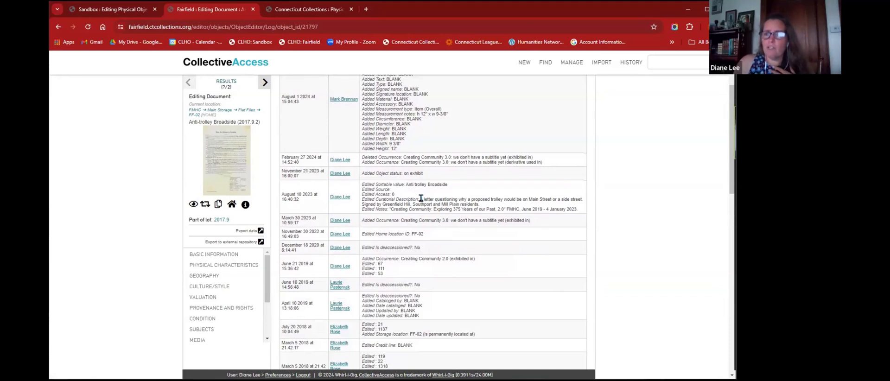
- Select a Curatorial Description entry's text in the log and bring up its context menu
drag(420, 198, 485, 204)
right_click(465, 204)
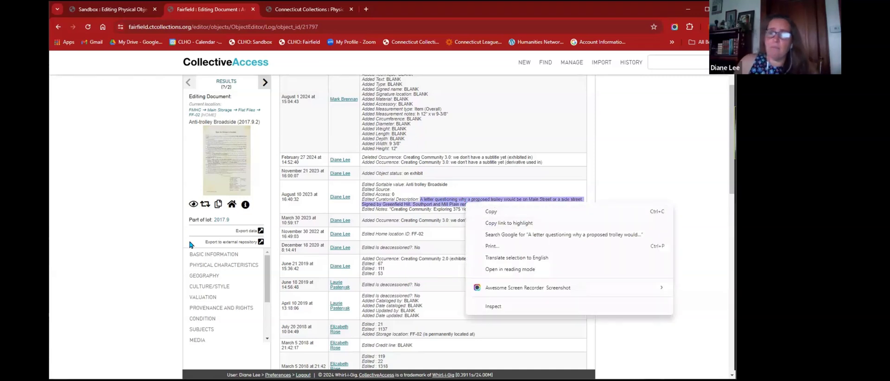
click(395, 267)
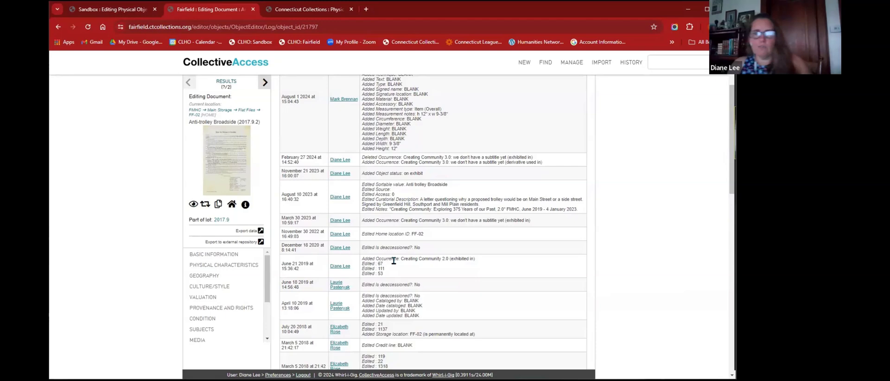
scroll(406, 219, up, 2)
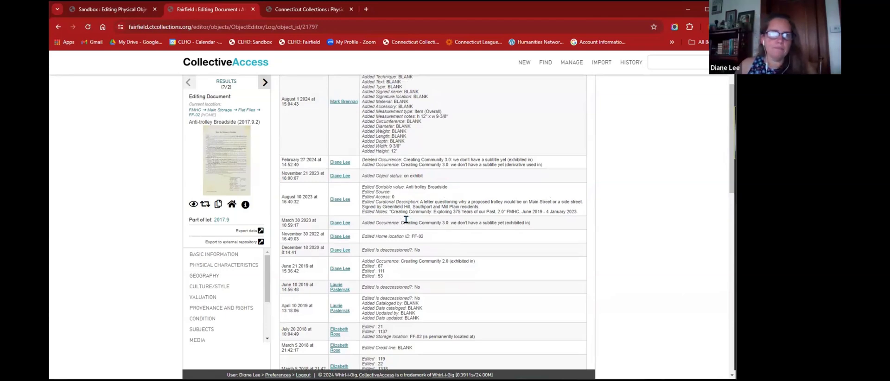
- Return to the basic form, then expand and collapse the In sets / Created / Last changed details
click(221, 256)
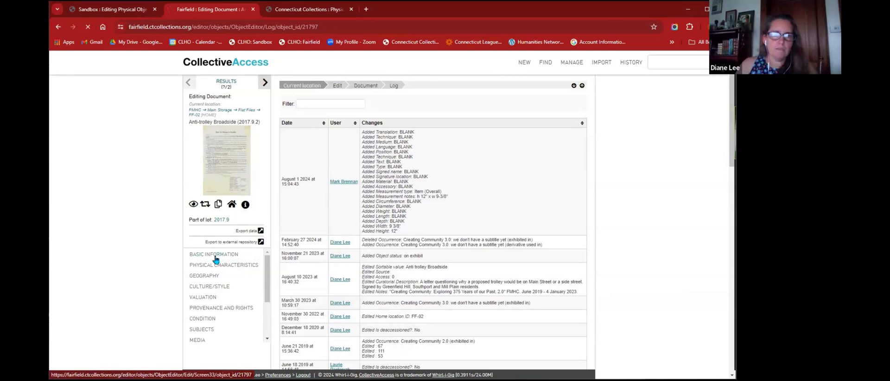
scroll(409, 215, down, 2)
scroll(410, 215, down, 3)
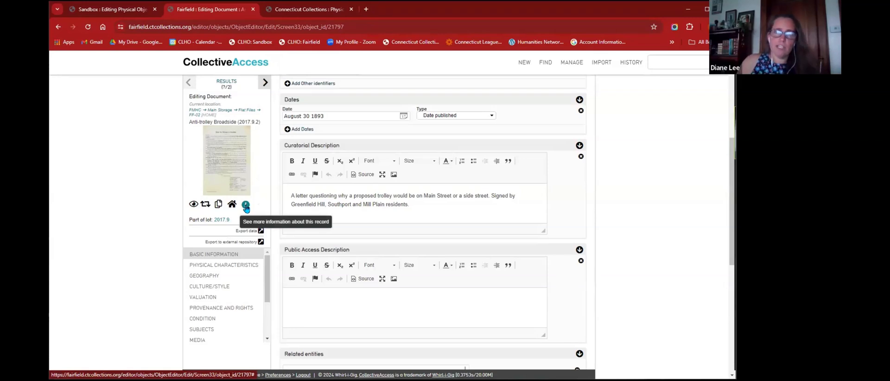
click(246, 205)
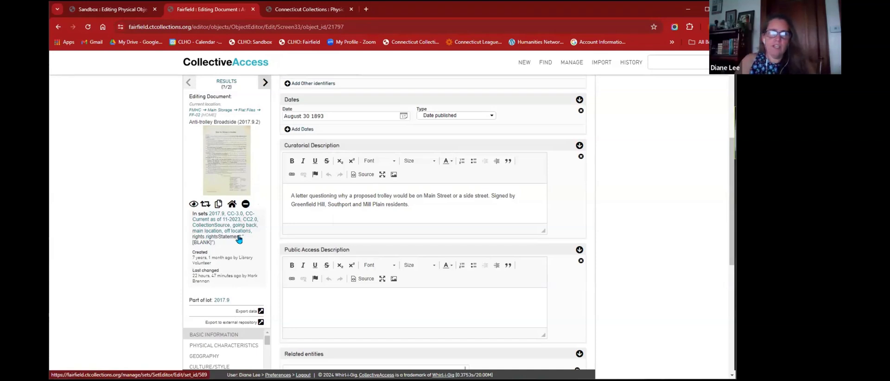
mouse_move(224, 283)
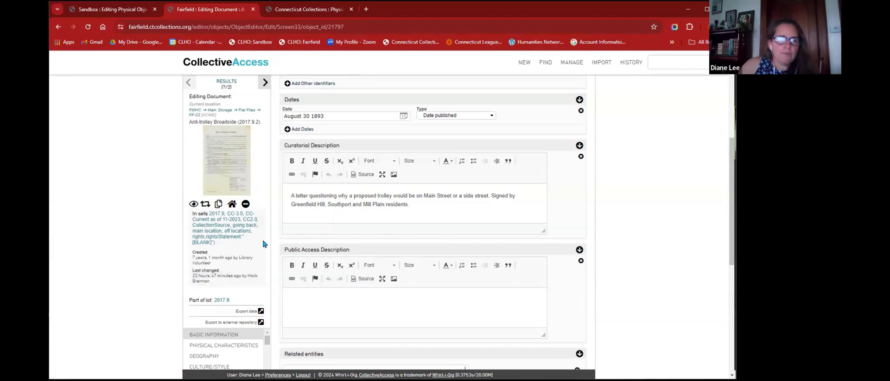
click(246, 205)
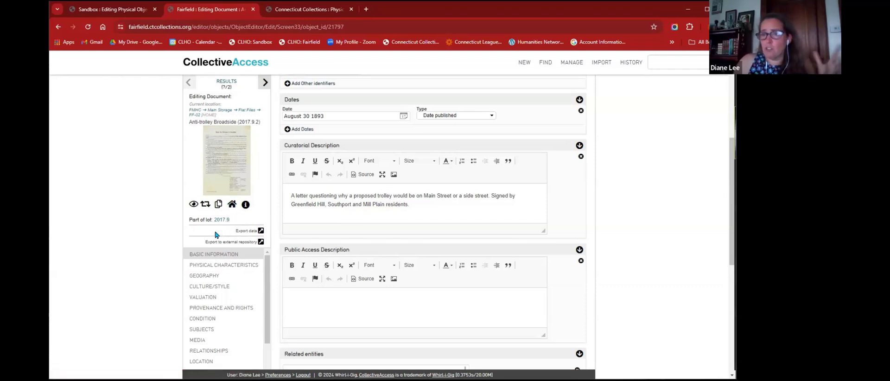
click(207, 210)
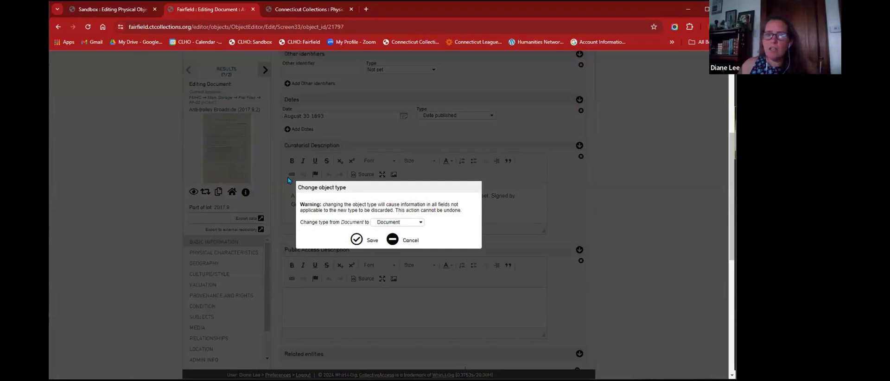
click(390, 225)
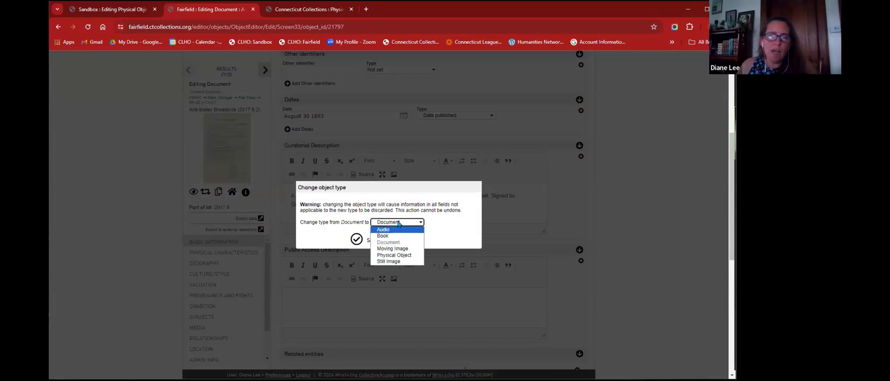
click(343, 243)
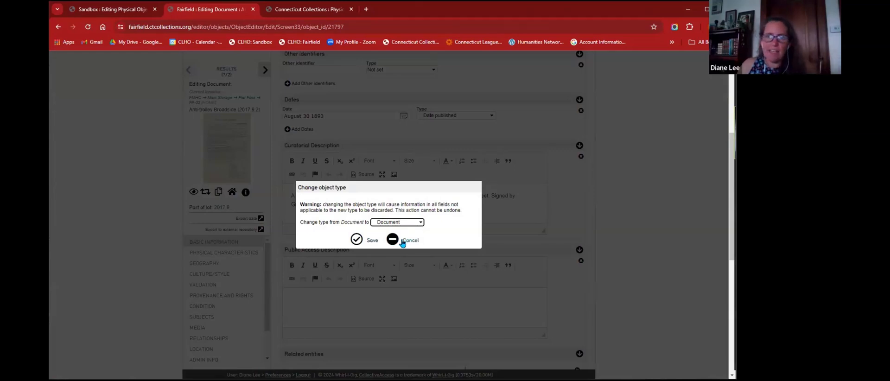
click(401, 242)
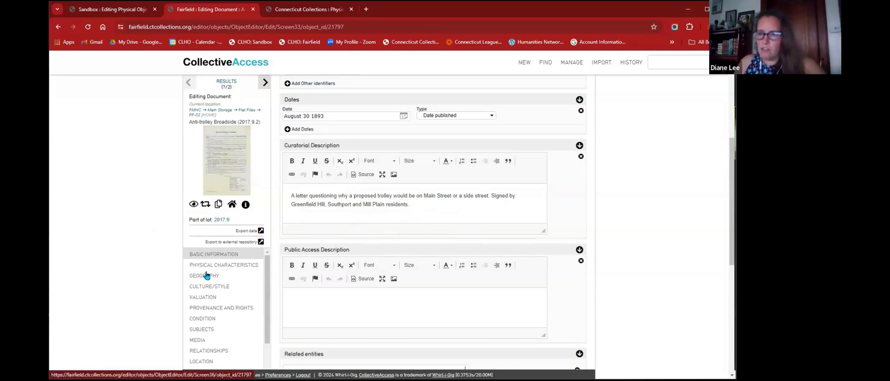
click(346, 307)
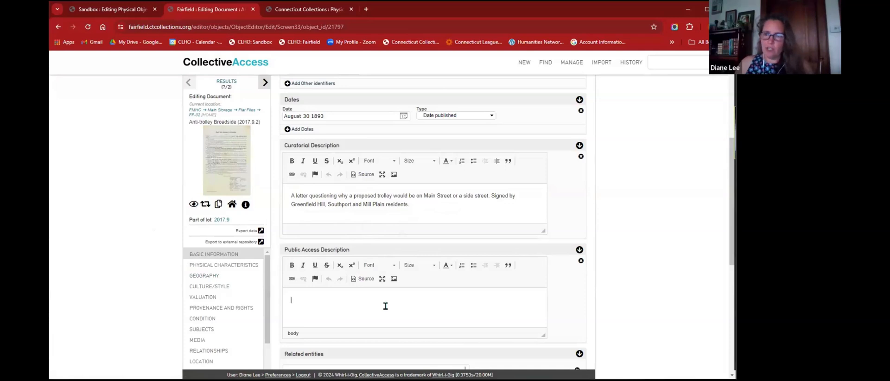
scroll(646, 219, down, 1)
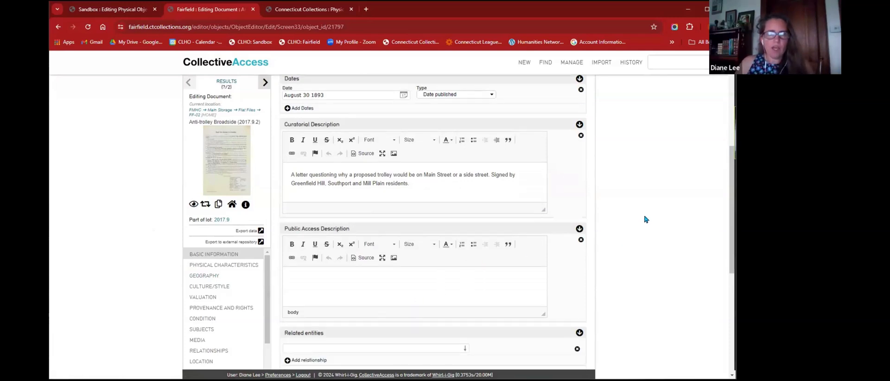
scroll(646, 219, down, 1)
- Search for 'mary fish silliman' and open object 1976.79 from the Objects results
click(658, 66)
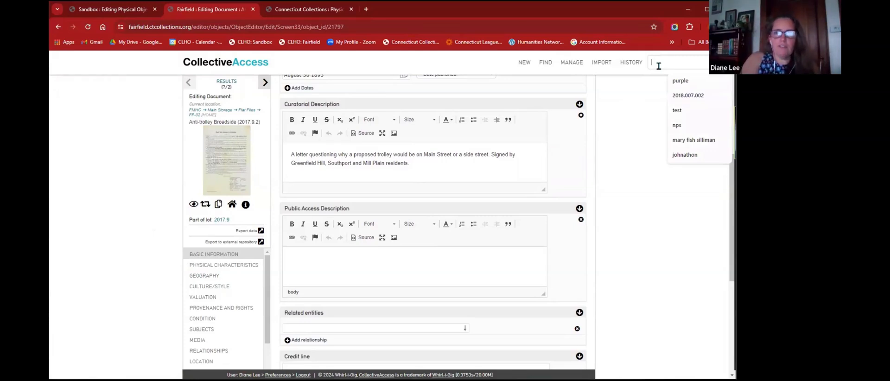
text(mary fish silliman)
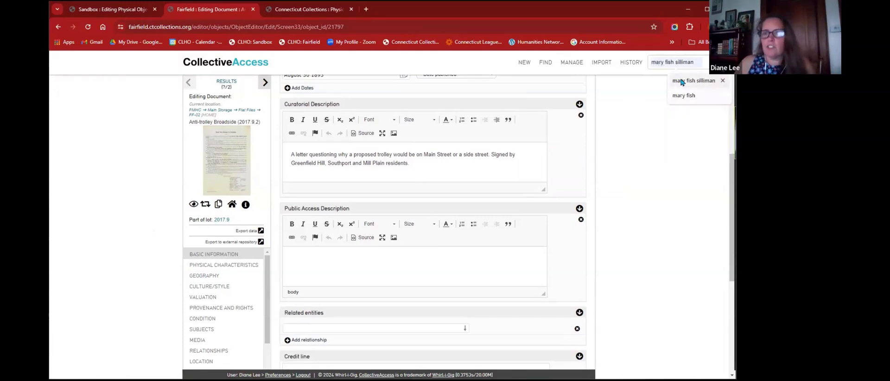
click(681, 82)
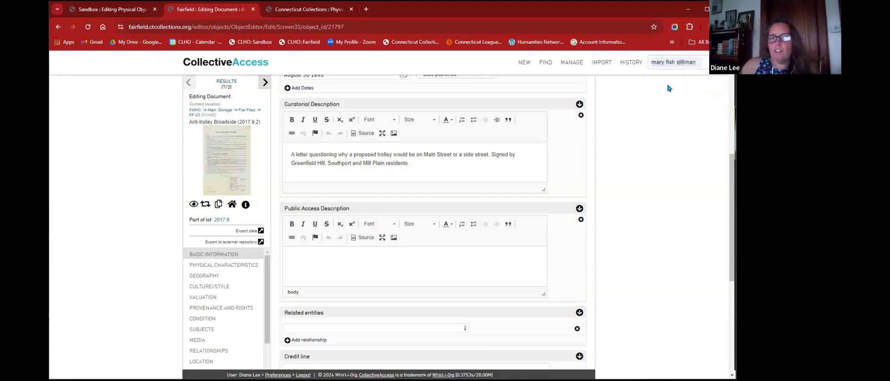
key(Return)
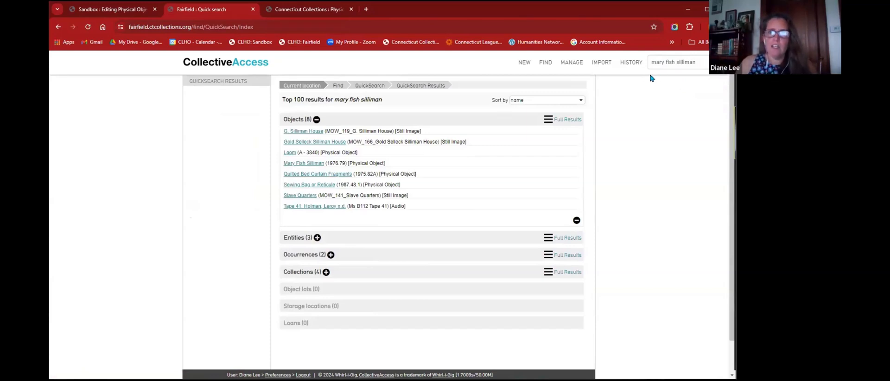
mouse_move(628, 70)
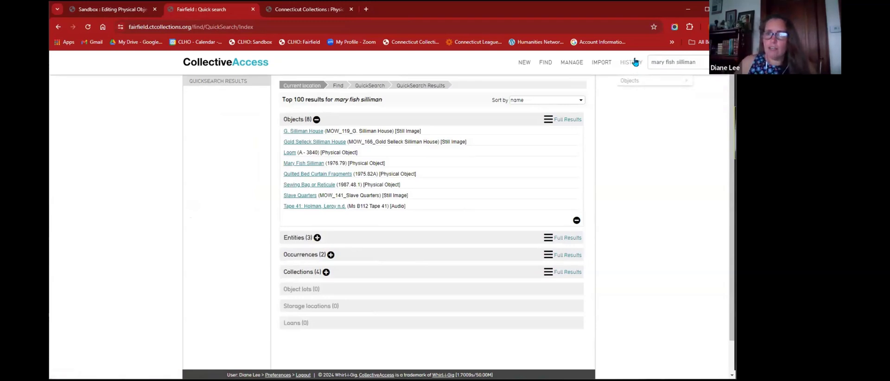
mouse_move(631, 83)
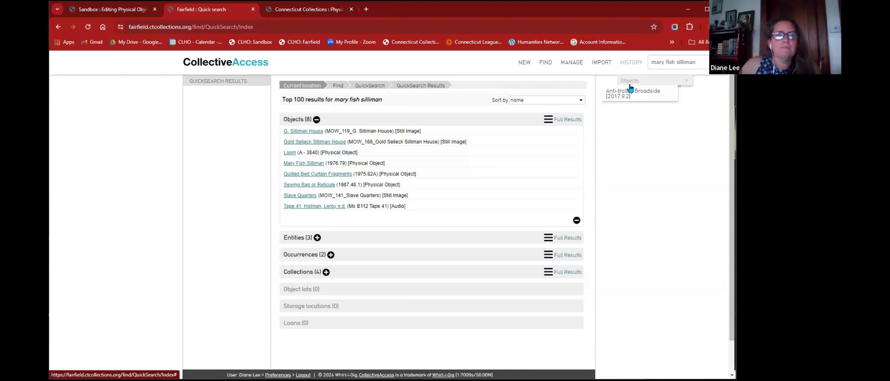
click(297, 163)
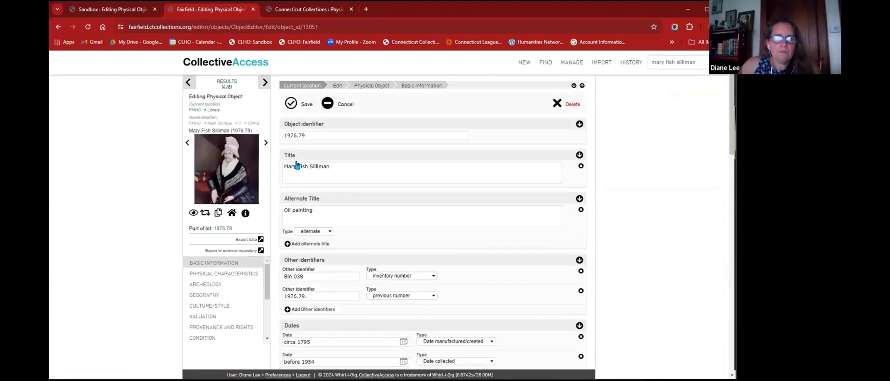
click(229, 173)
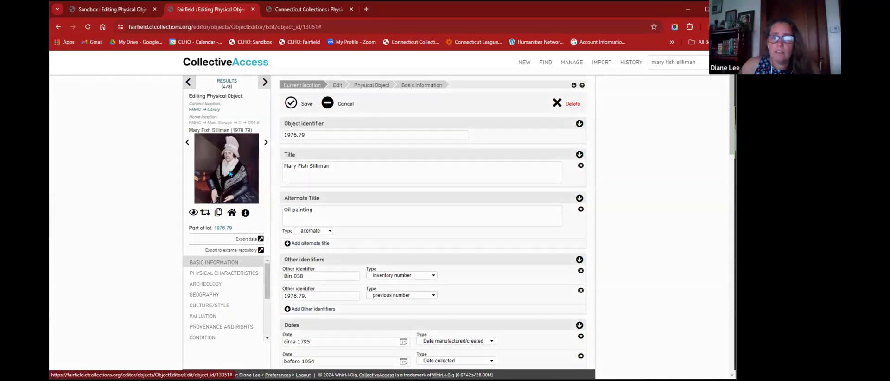
scroll(389, 198, up, 5)
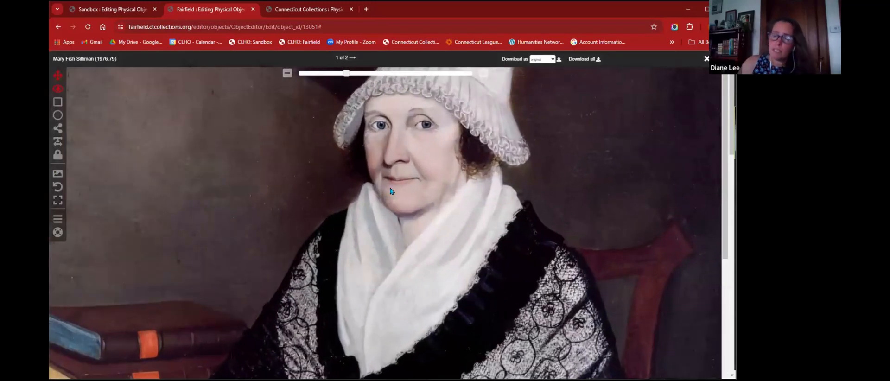
scroll(384, 191, down, 3)
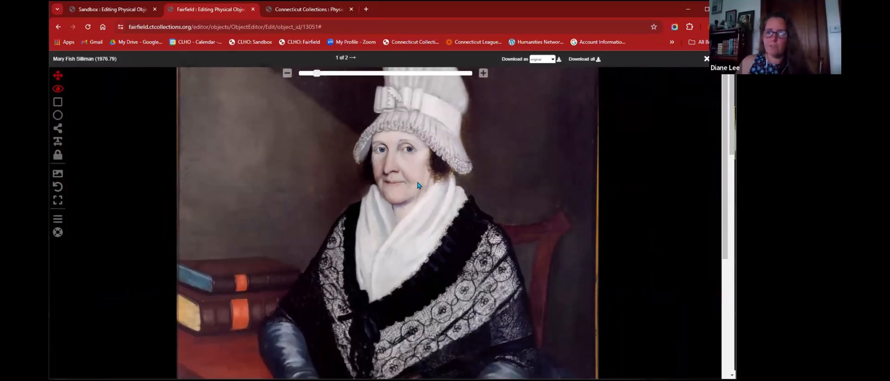
scroll(418, 185, up, 2)
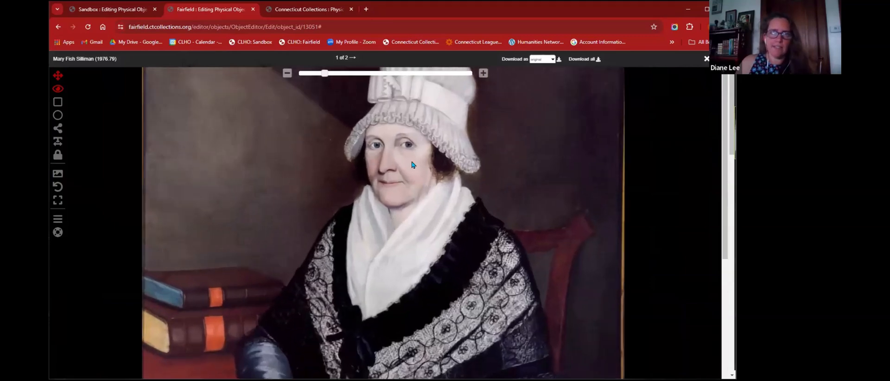
scroll(388, 228, up, 5)
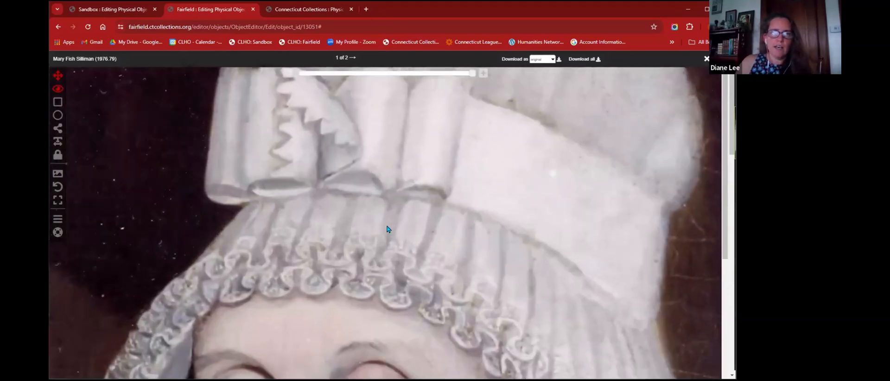
drag(366, 233, 411, 154)
drag(307, 270, 406, 212)
scroll(441, 215, down, 2)
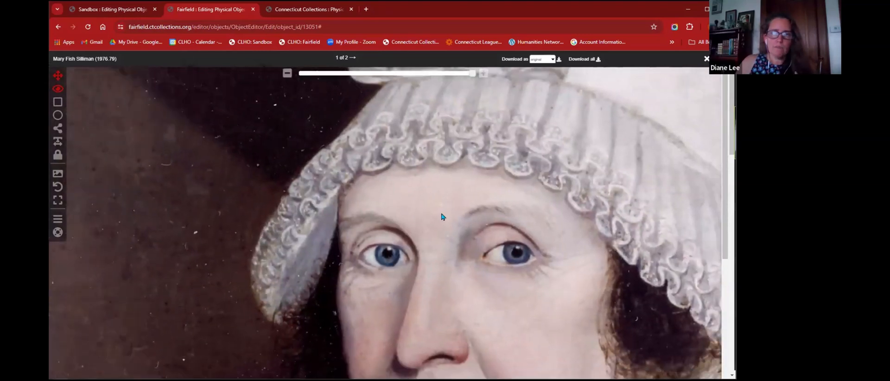
scroll(442, 216, down, 1)
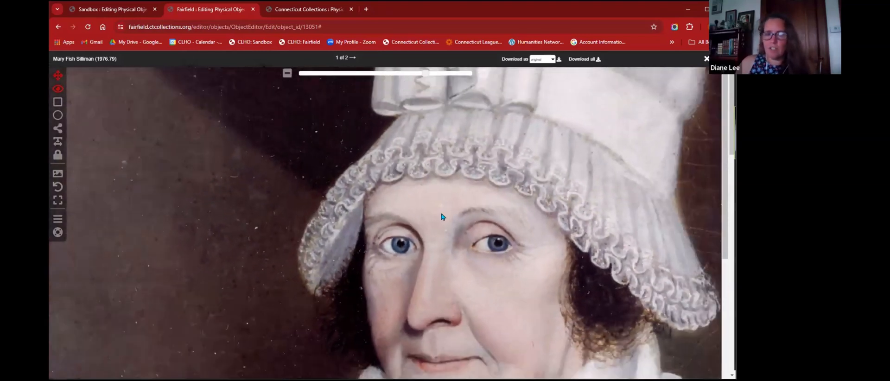
drag(461, 207, 344, 245)
scroll(344, 245, down, 4)
scroll(345, 246, down, 3)
scroll(437, 221, up, 6)
scroll(438, 223, up, 4)
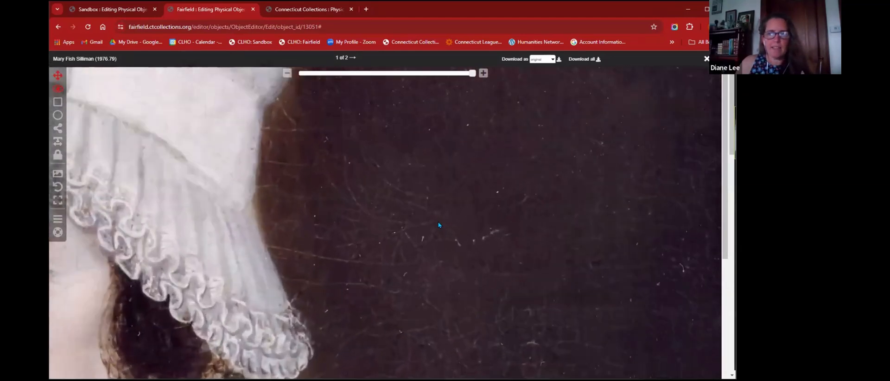
scroll(339, 241, down, 5)
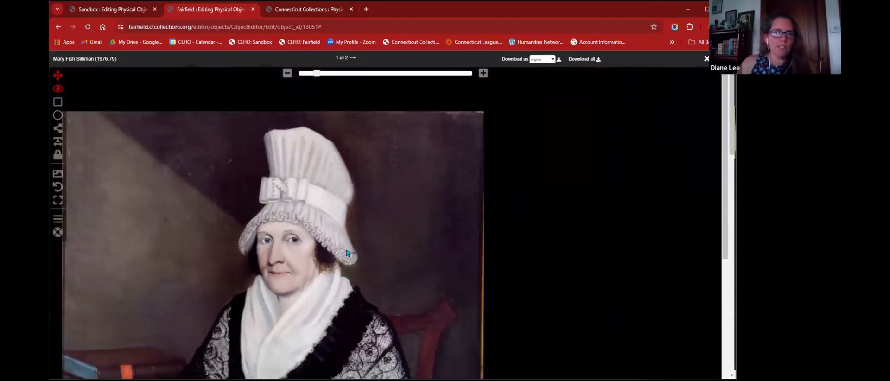
click(355, 58)
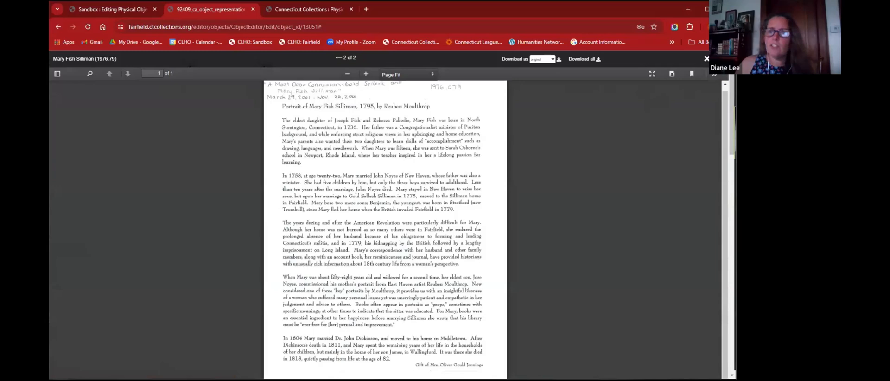
click(707, 58)
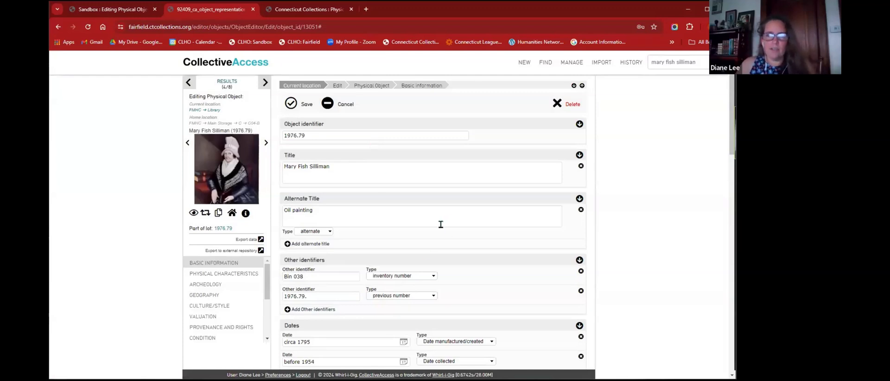
- Enlarge the Curatorial Description box to show its full text
scroll(418, 242, down, 4)
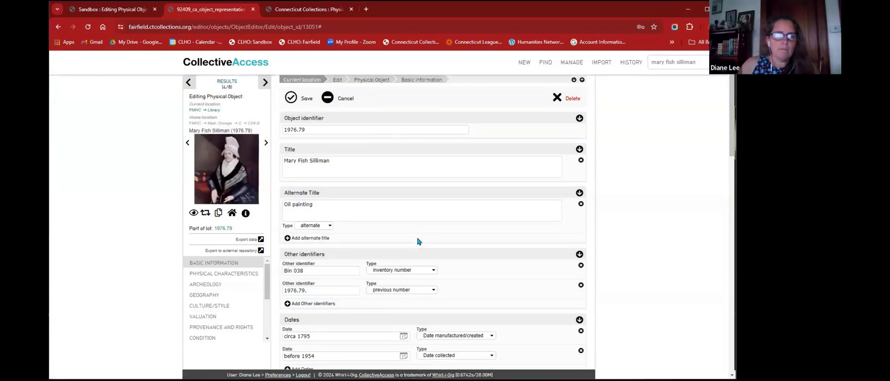
scroll(418, 241, down, 4)
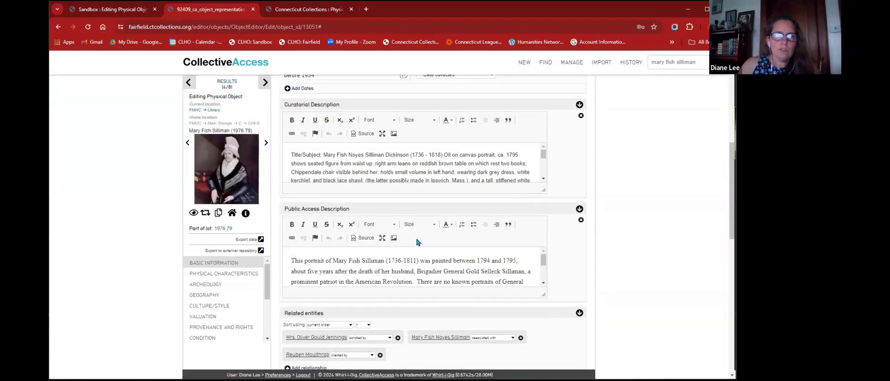
scroll(417, 241, up, 1)
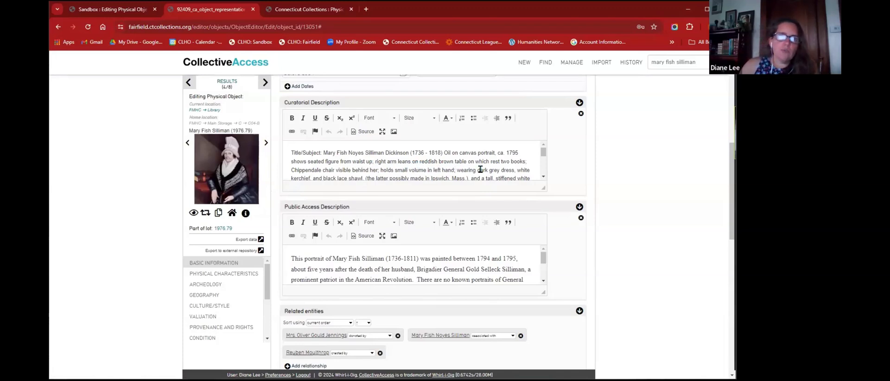
scroll(480, 170, down, 2)
scroll(480, 170, down, 2)
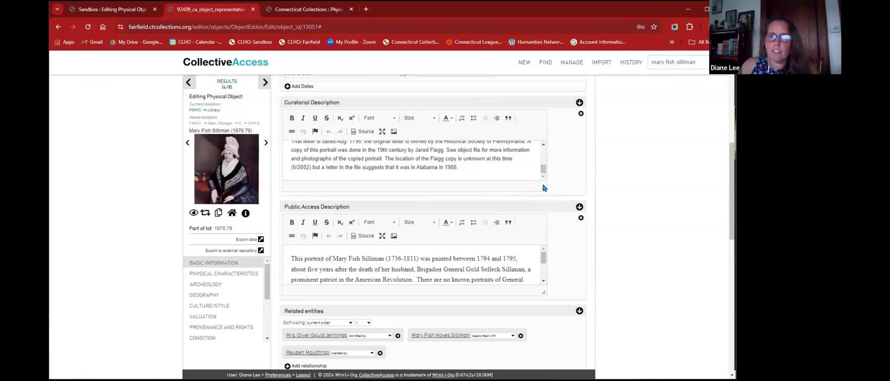
scroll(500, 165, up, 1)
scroll(499, 165, down, 1)
scroll(499, 165, up, 2)
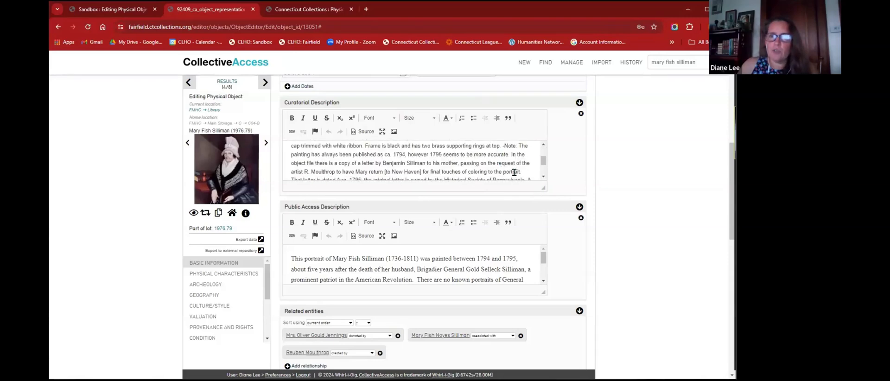
drag(541, 188, 549, 252)
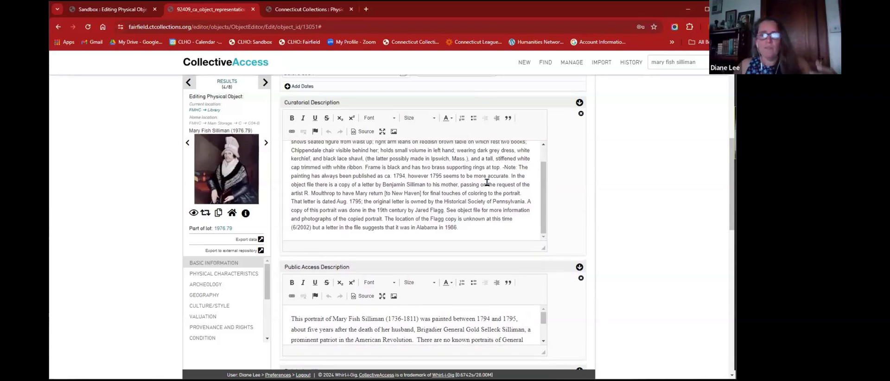
scroll(484, 185, up, 1)
scroll(509, 187, down, 1)
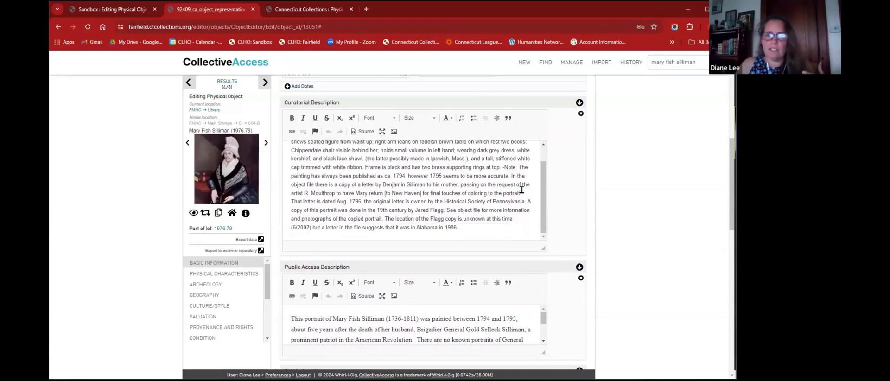
scroll(662, 184, down, 2)
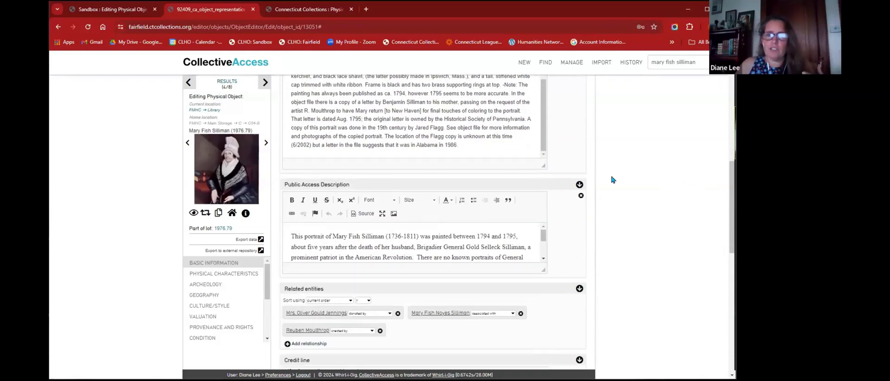
click(543, 165)
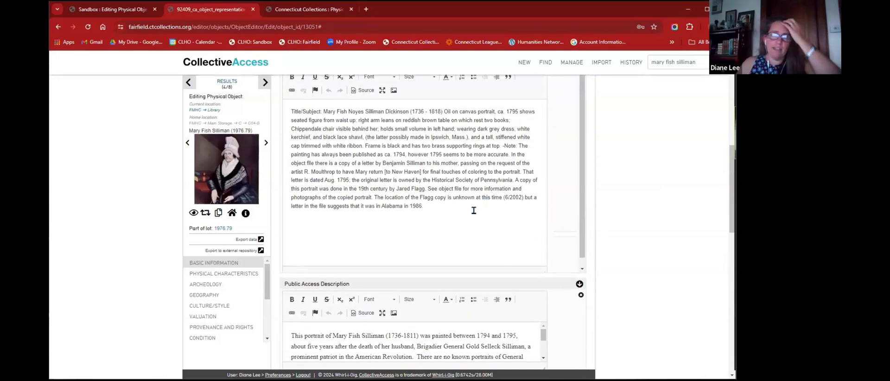
- Enlarge the Public Access Description box, select its text, and switch to Connecticut Collections
scroll(626, 188, down, 2)
scroll(481, 188, up, 2)
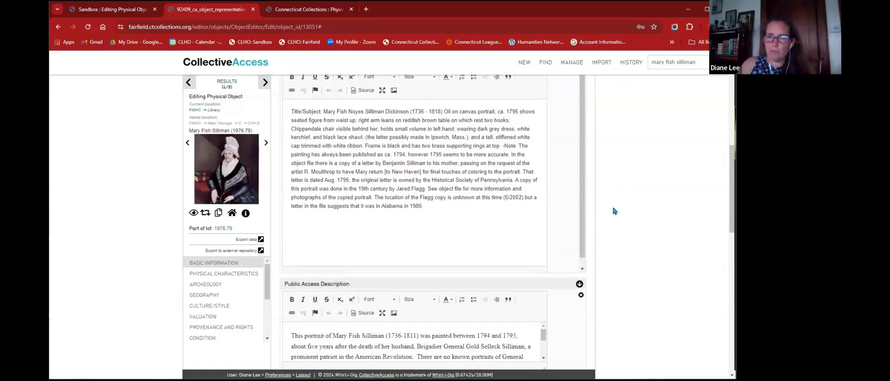
scroll(658, 190, down, 4)
drag(542, 204, 543, 250)
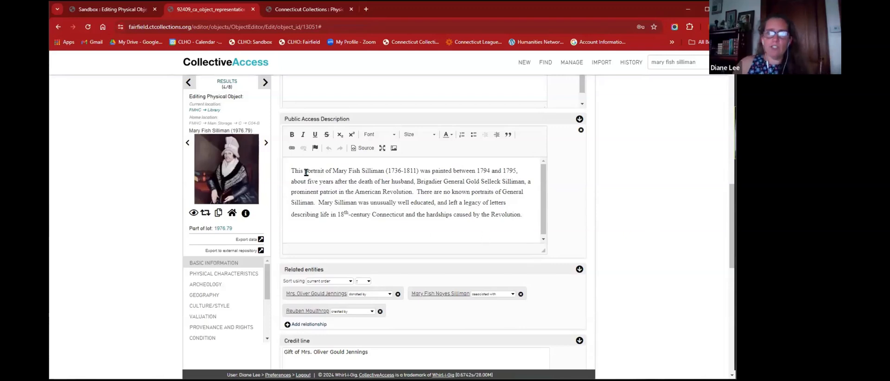
drag(291, 171, 531, 223)
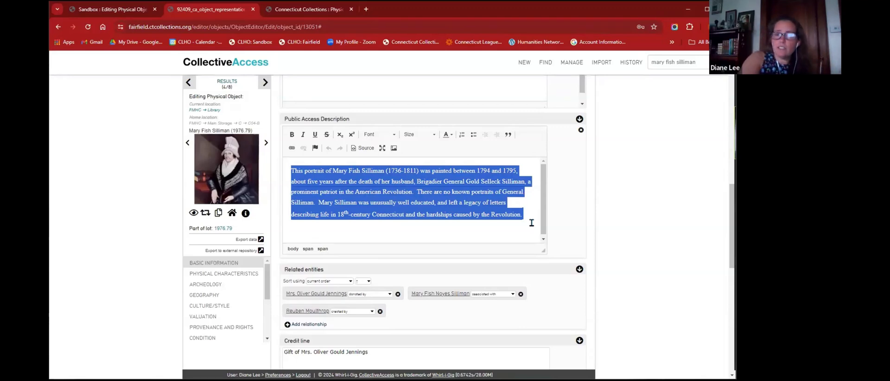
click(562, 213)
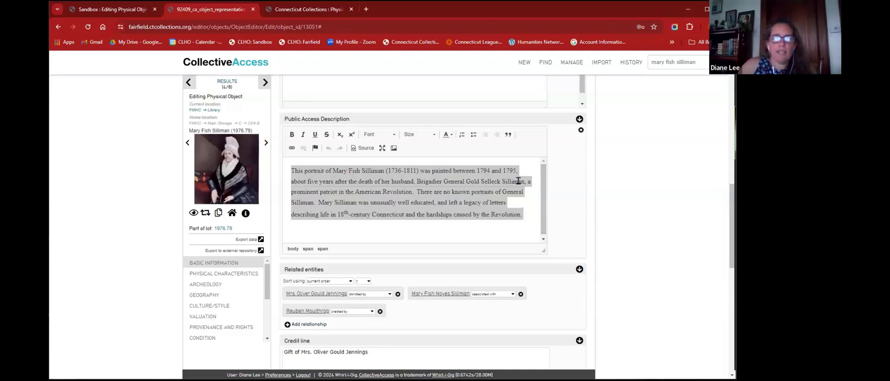
click(313, 10)
- Read the published description on Connecticut Collections, then return to the CollectiveAccess editor
scroll(643, 190, down, 3)
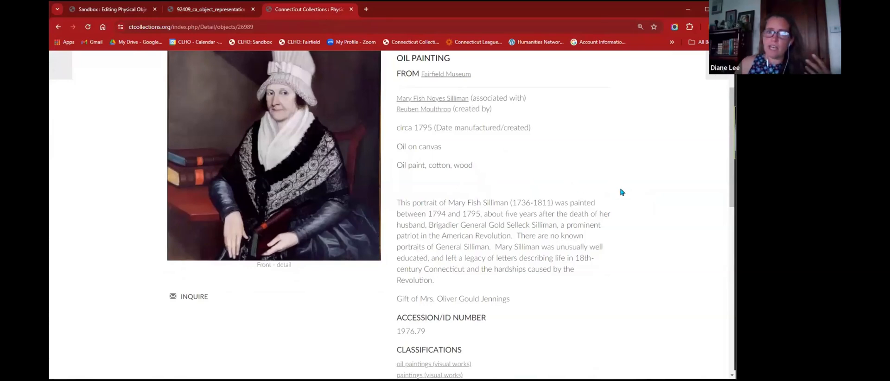
scroll(630, 205, down, 1)
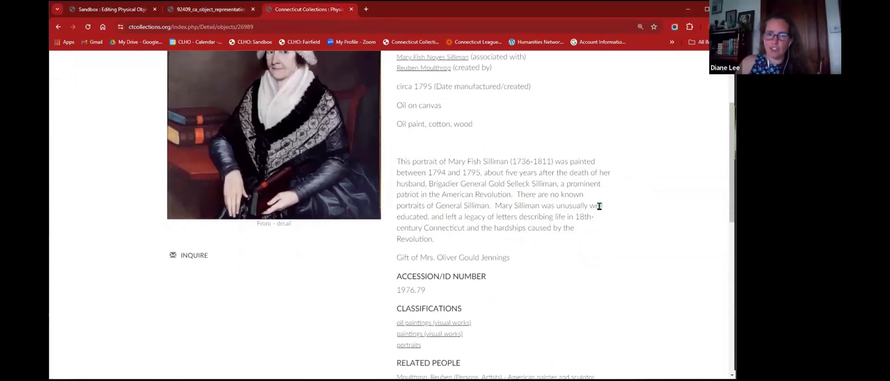
click(210, 9)
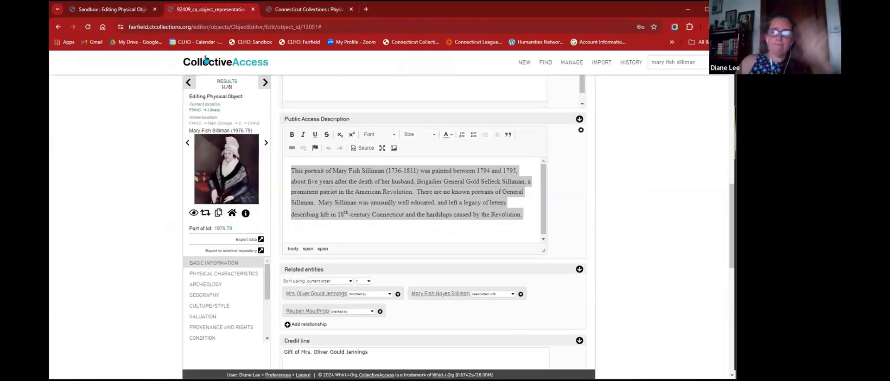
scroll(483, 193, up, 4)
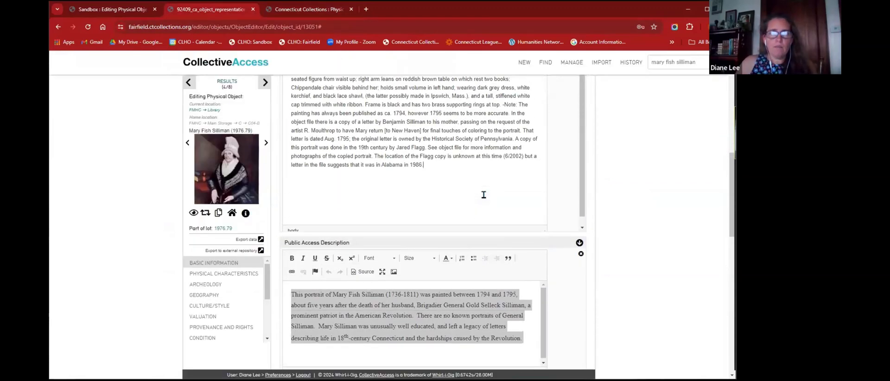
scroll(483, 193, down, 1)
click(416, 306)
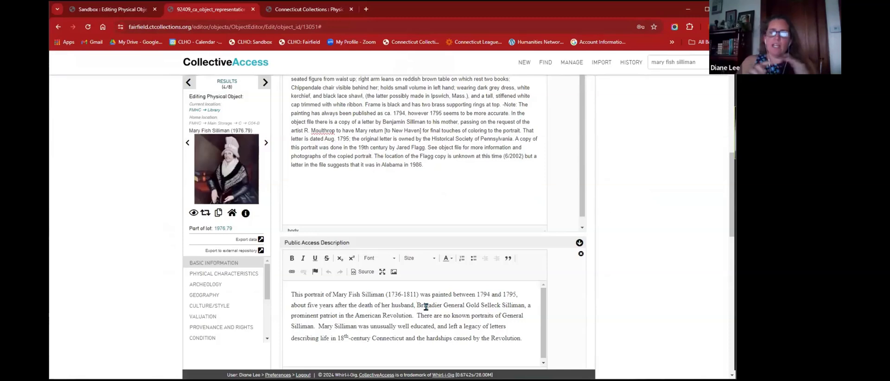
scroll(426, 307, up, 1)
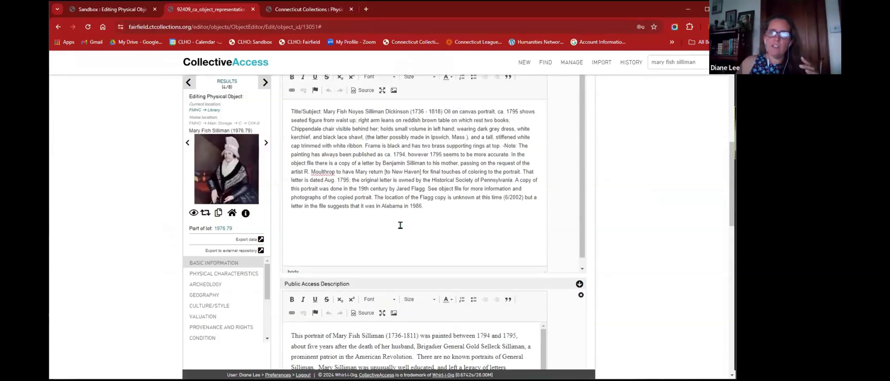
scroll(398, 224, up, 2)
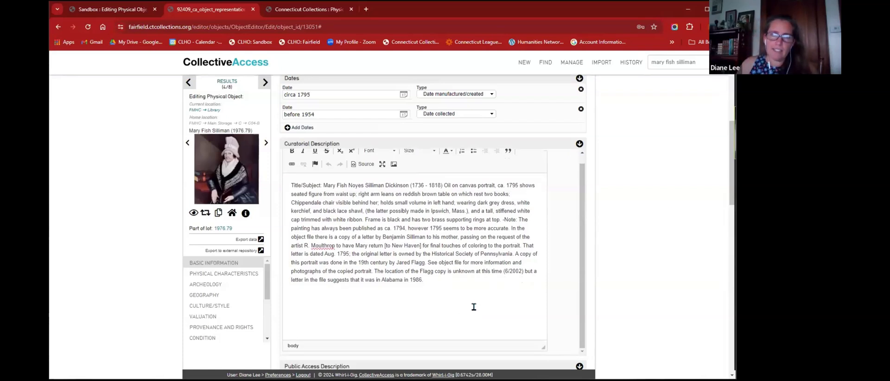
scroll(670, 210, down, 1)
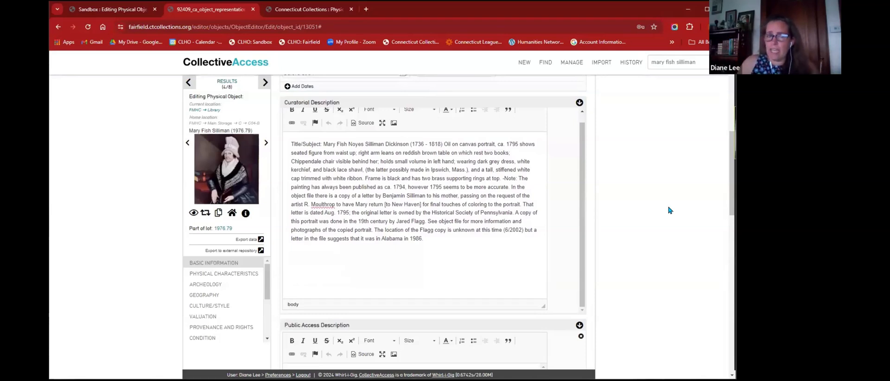
scroll(668, 210, up, 1)
scroll(668, 210, down, 3)
click(470, 316)
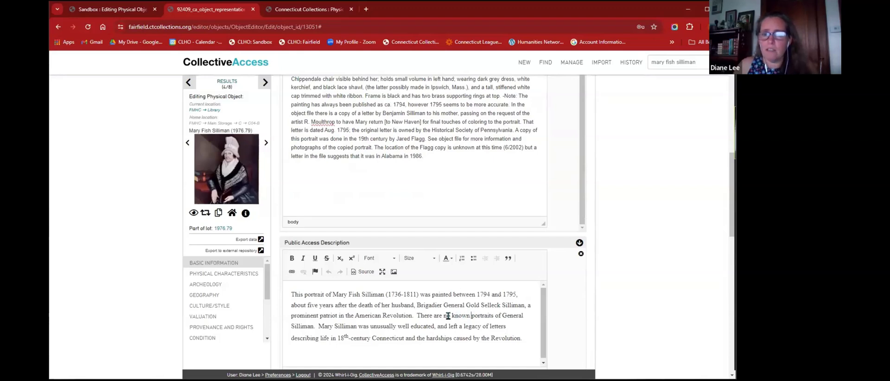
drag(451, 314, 455, 314)
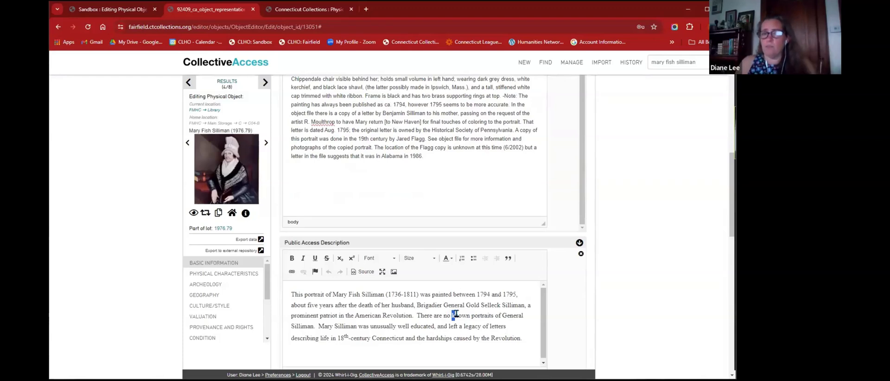
scroll(459, 187, up, 2)
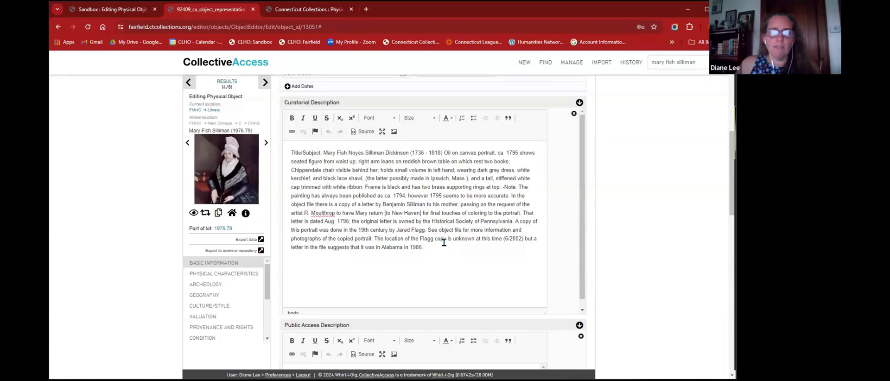
scroll(633, 211, down, 2)
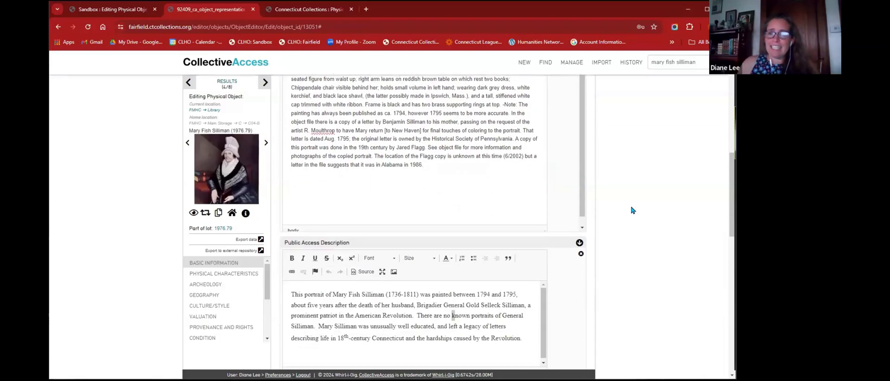
- Add an Exhibition label entry, then delete the blank one, leaving three labels
scroll(633, 210, down, 7)
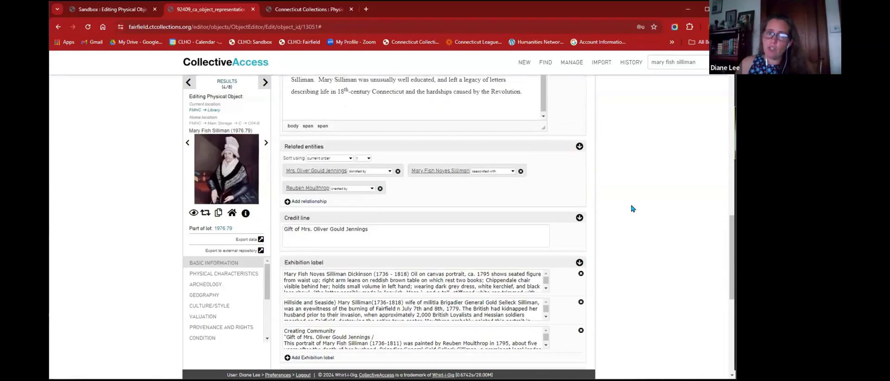
scroll(632, 209, down, 4)
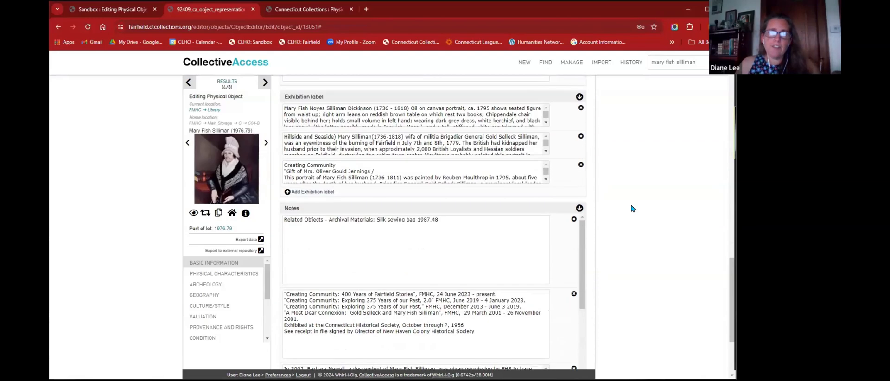
scroll(632, 208, down, 1)
scroll(631, 206, up, 3)
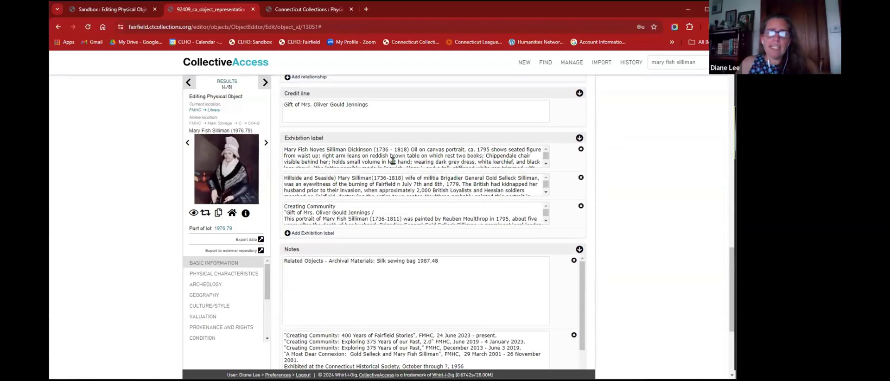
scroll(291, 234, up, 1)
scroll(291, 234, up, 1)
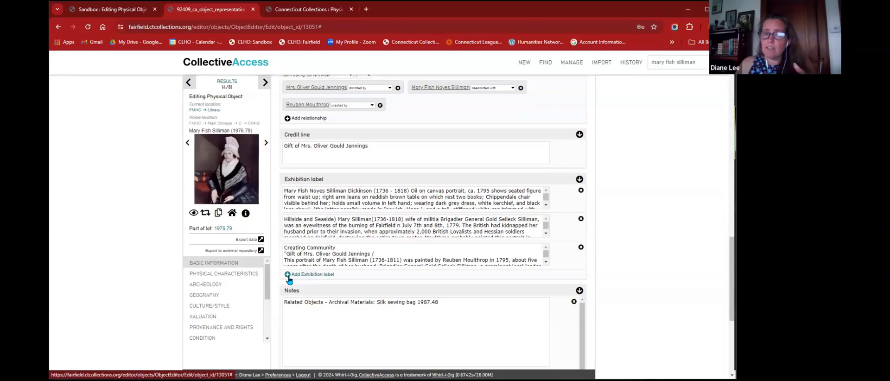
click(288, 274)
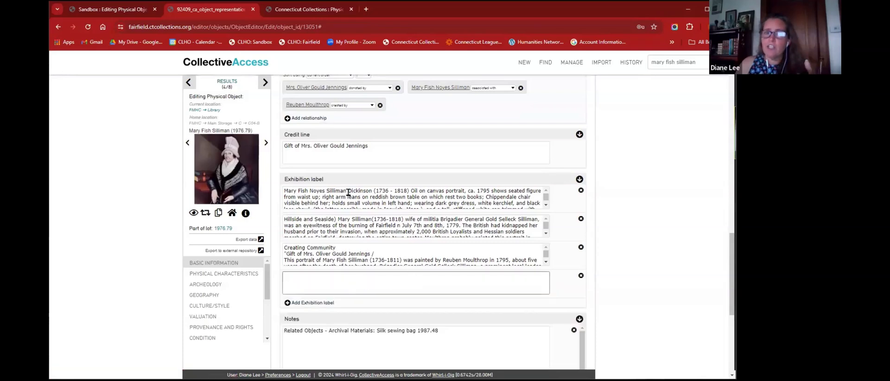
mouse_move(291, 180)
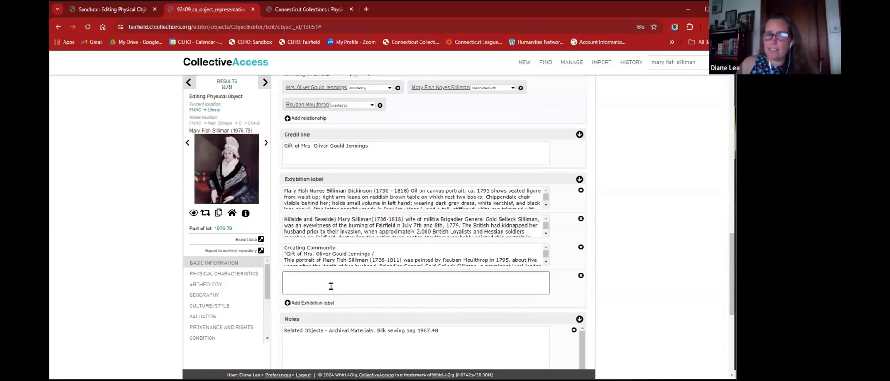
scroll(679, 163, down, 3)
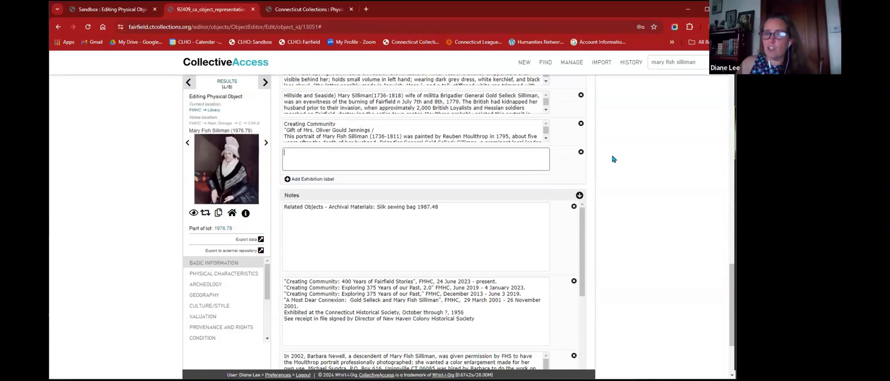
click(580, 155)
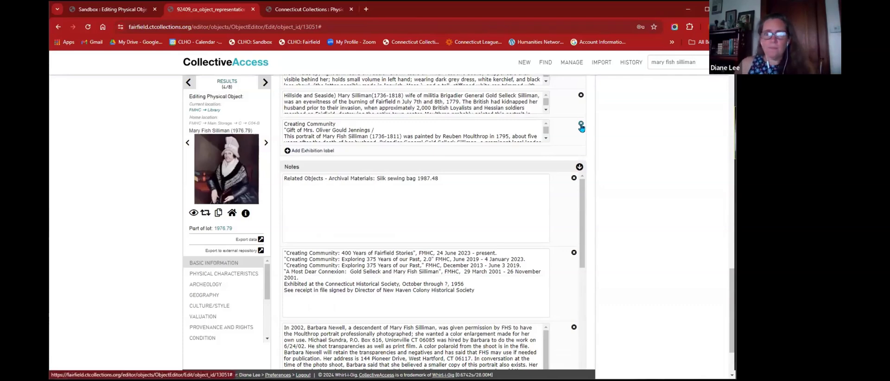
scroll(646, 159, down, 2)
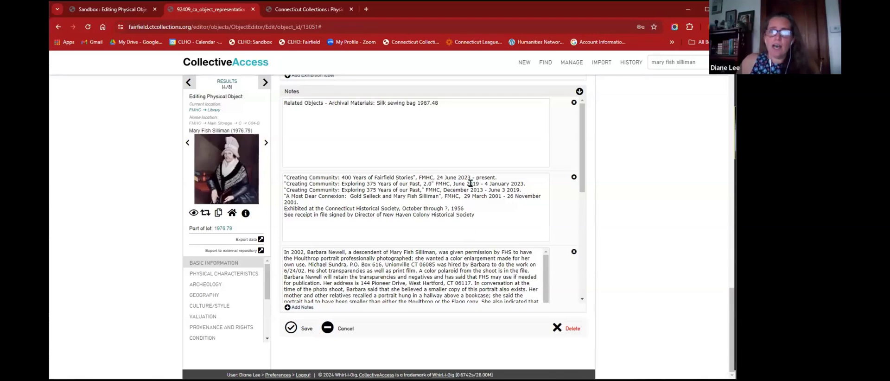
scroll(452, 145, down, 1)
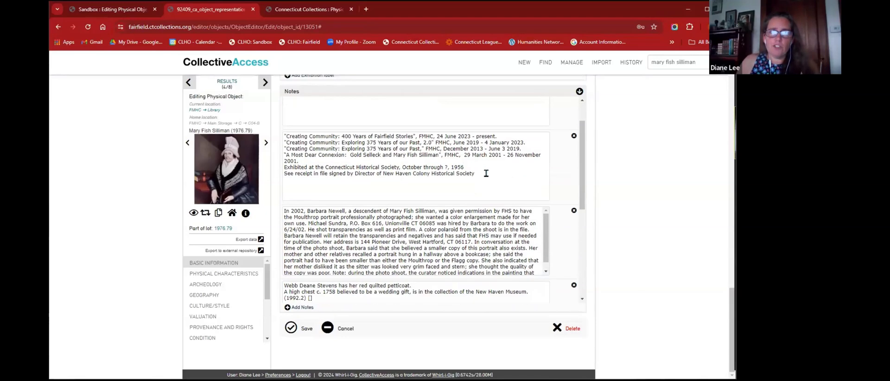
drag(487, 168, 282, 133)
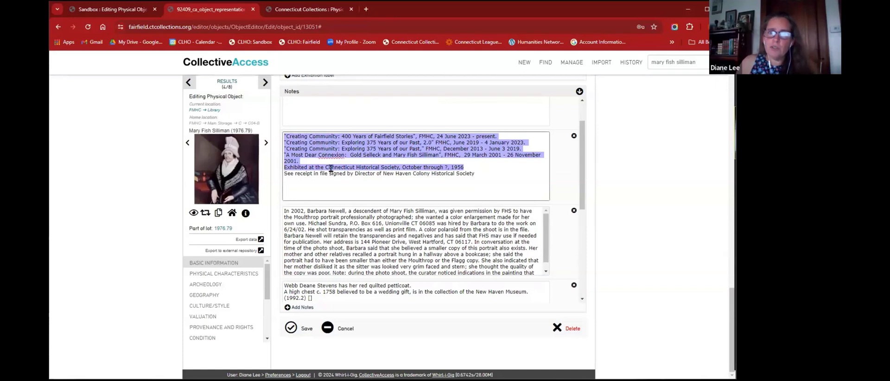
click(482, 217)
scroll(486, 209, down, 1)
scroll(565, 213, down, 2)
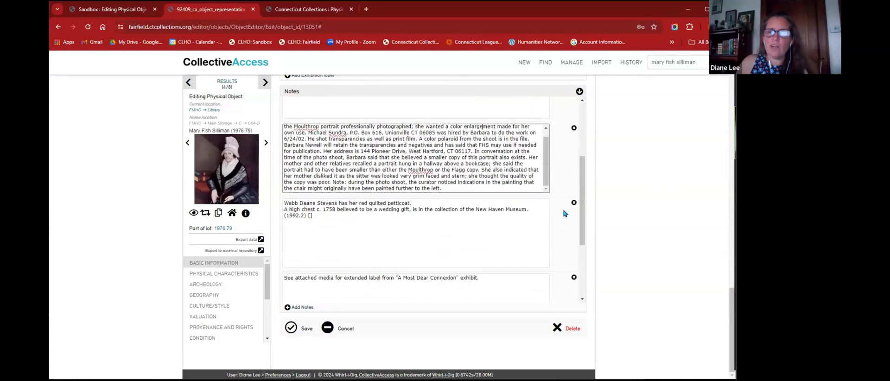
scroll(564, 214, down, 2)
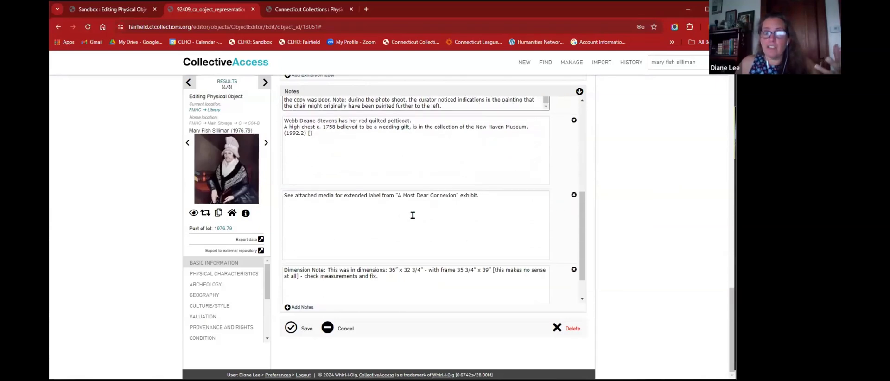
scroll(412, 215, up, 3)
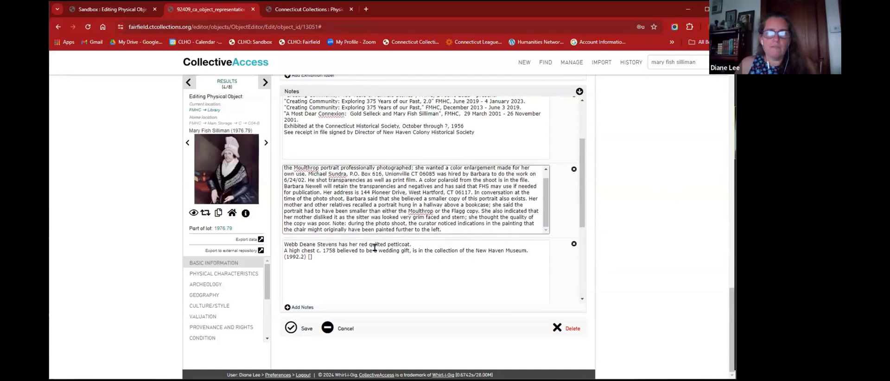
click(366, 259)
drag(349, 244, 430, 250)
click(426, 266)
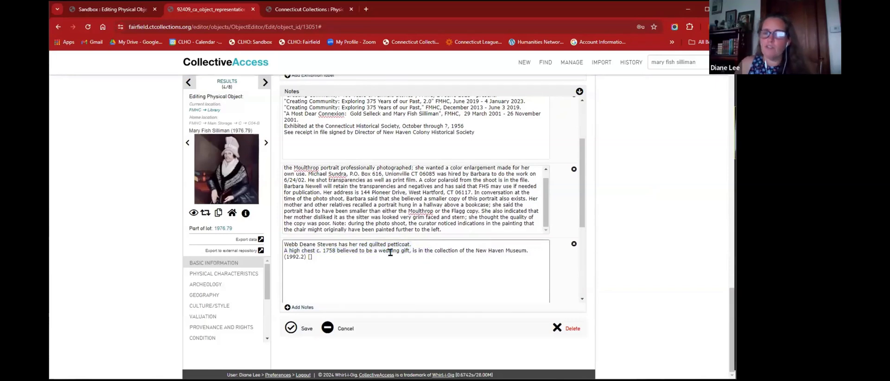
drag(476, 253, 530, 252)
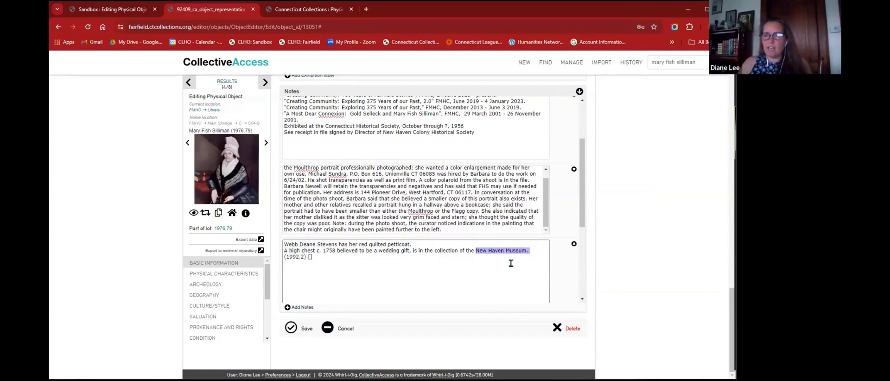
click(462, 277)
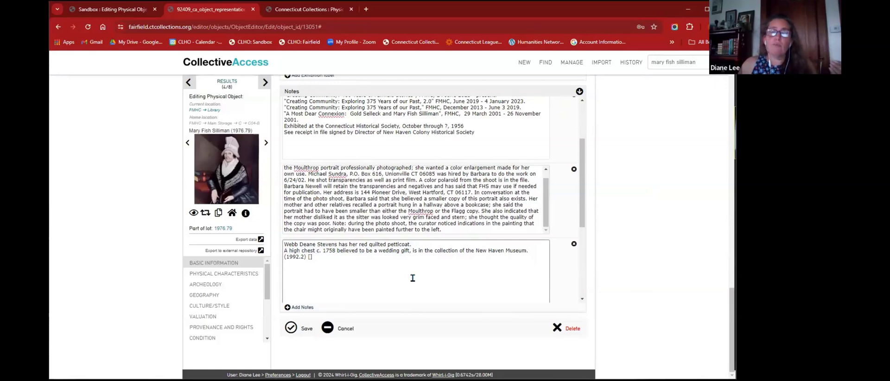
scroll(408, 280, up, 1)
scroll(408, 280, up, 2)
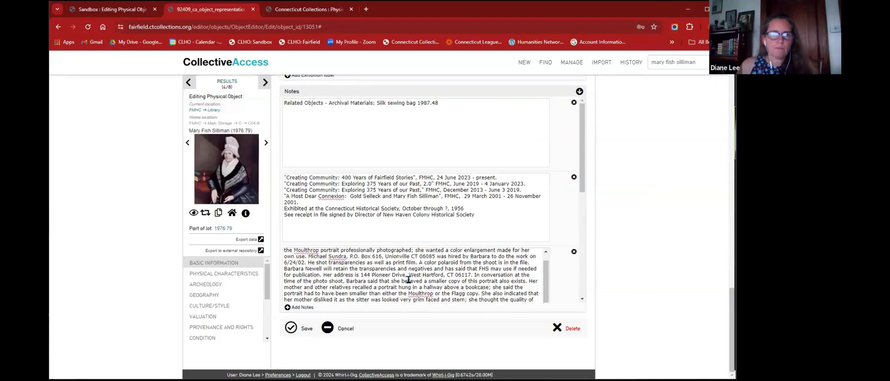
scroll(407, 274, up, 5)
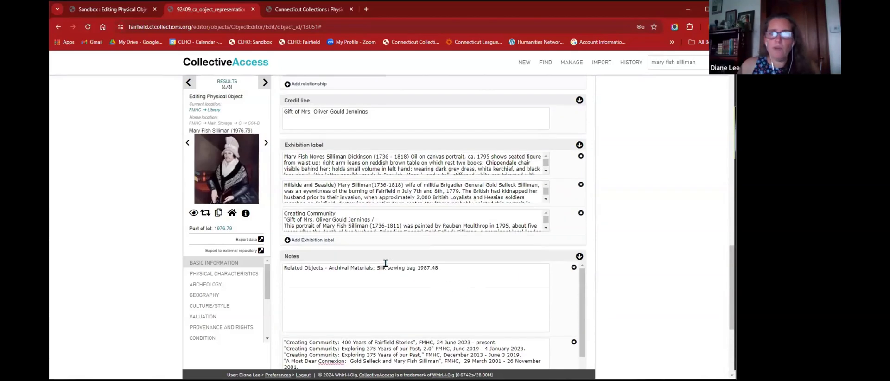
drag(379, 265, 496, 278)
click(440, 278)
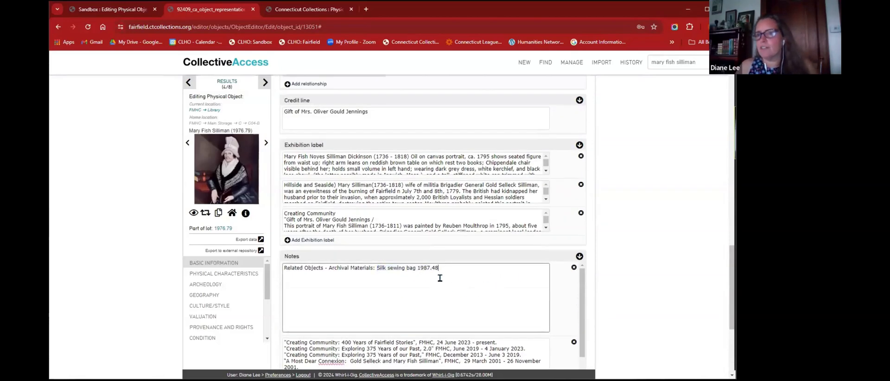
scroll(633, 216, up, 5)
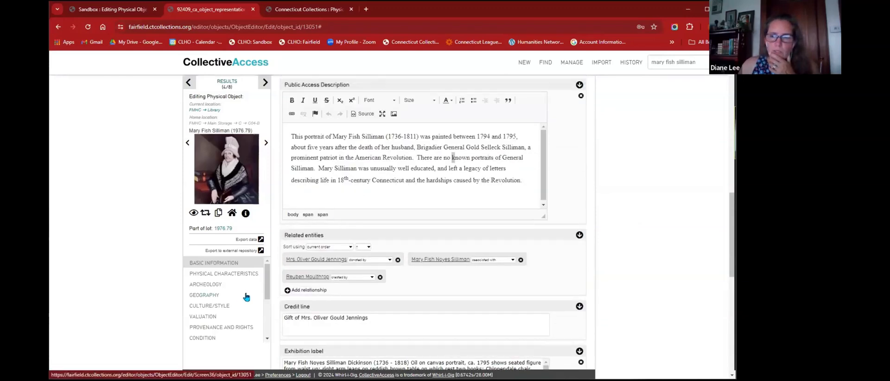
scroll(241, 296, down, 1)
- Discard the unsaved edits and open the portrait's Physical Characteristics at the measurement notes field
scroll(239, 301, down, 1)
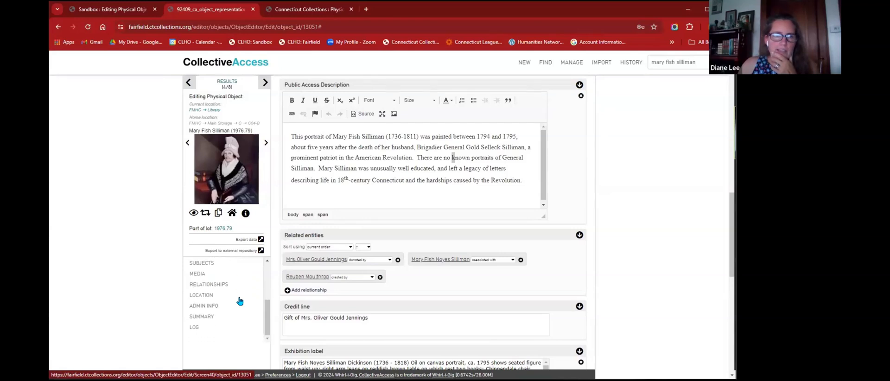
click(209, 285)
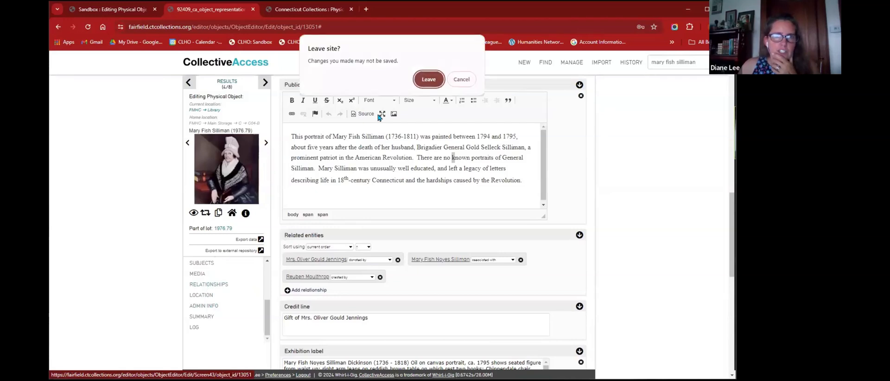
click(428, 79)
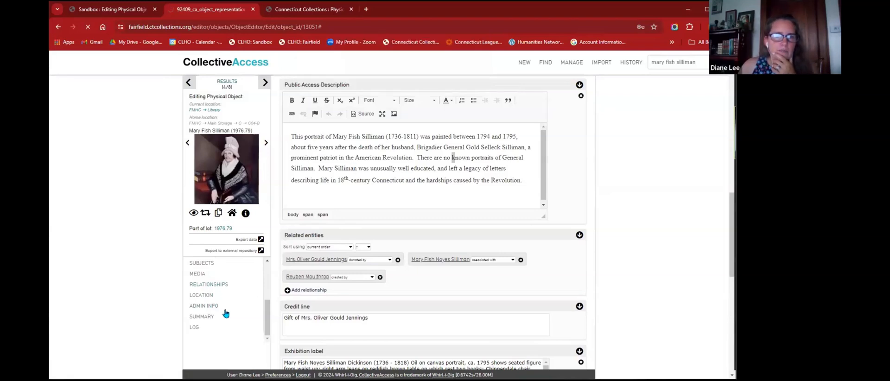
click(227, 277)
click(351, 182)
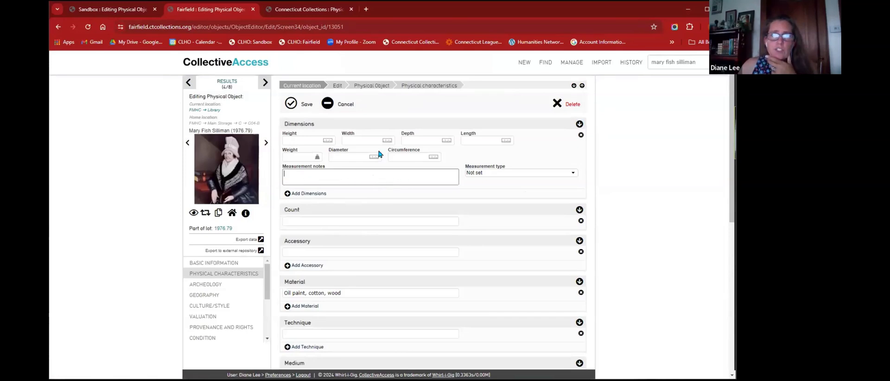
- Look over the portrait's public Connecticut Collections page, then return to the record editor
click(302, 9)
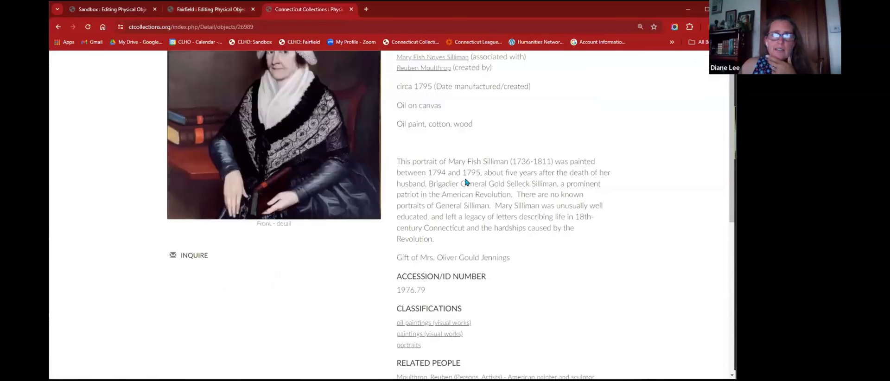
scroll(451, 165, up, 1)
scroll(452, 166, down, 3)
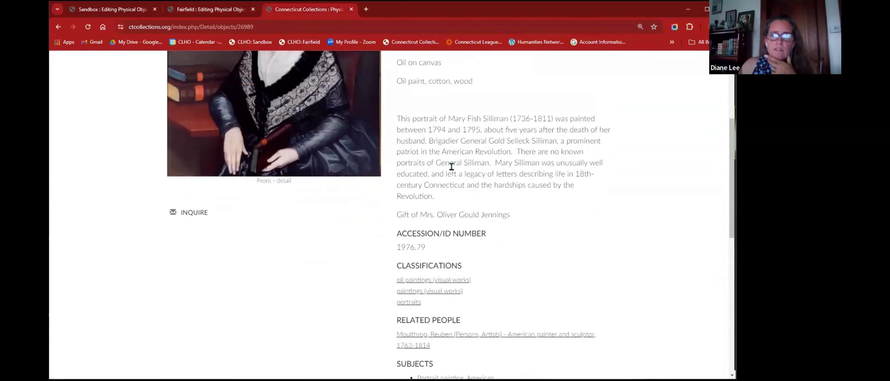
scroll(452, 169, up, 4)
scroll(490, 153, down, 6)
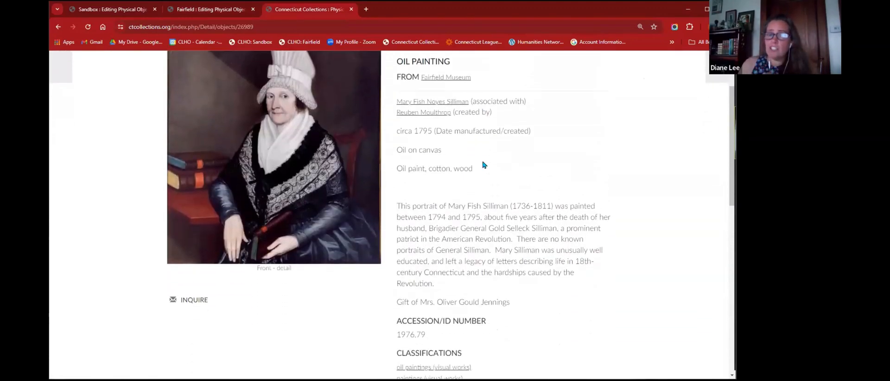
click(214, 12)
- Scroll past Material, Medium, Inscription and Signature, highlighting the questionable dimension values in the note
scroll(415, 264, down, 7)
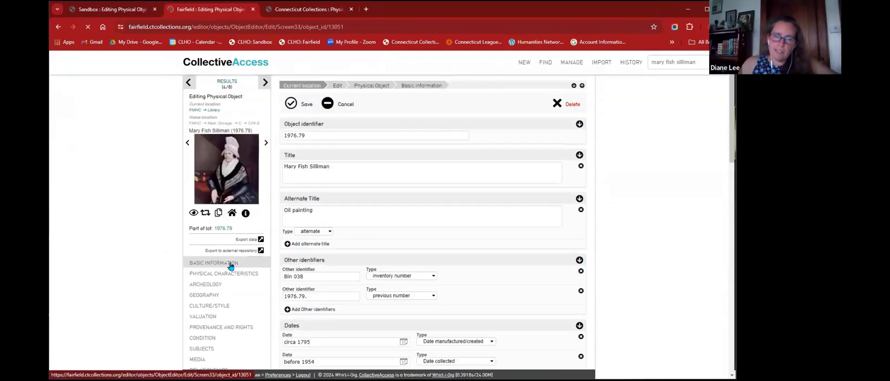
scroll(340, 238, down, 5)
scroll(340, 238, down, 5)
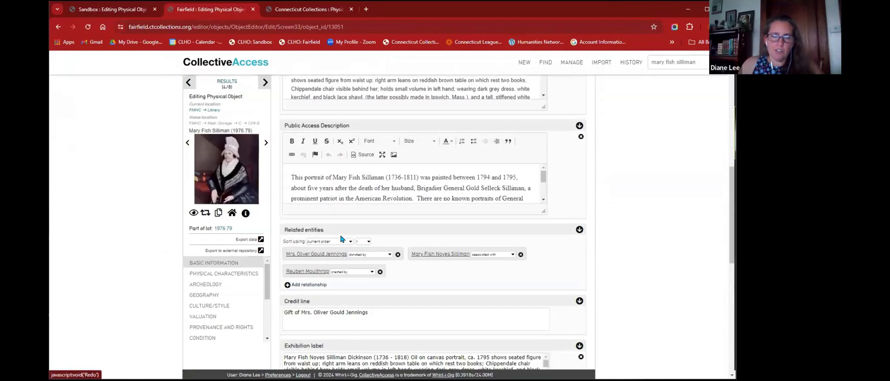
scroll(504, 243, down, 2)
scroll(659, 197, down, 8)
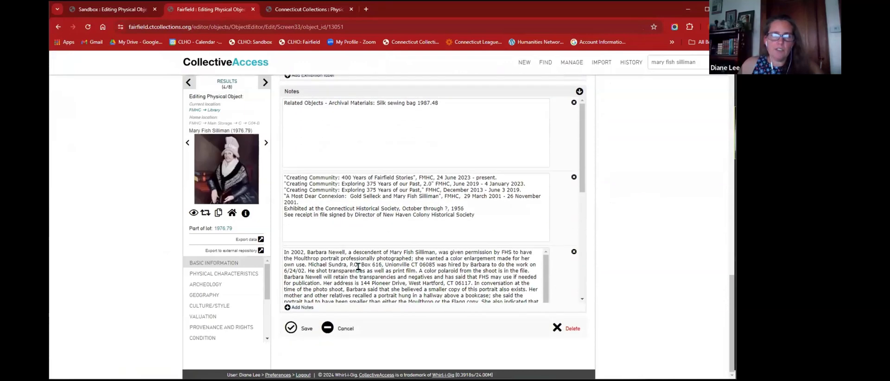
scroll(409, 252, down, 1)
scroll(470, 228, down, 3)
scroll(471, 228, down, 5)
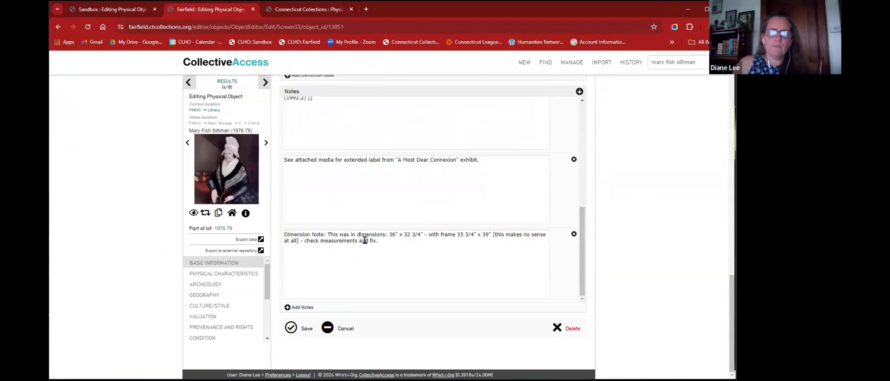
drag(388, 234, 440, 243)
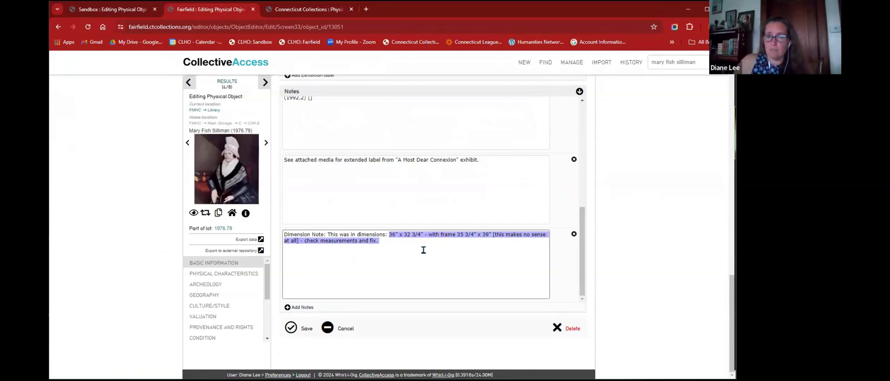
click(423, 250)
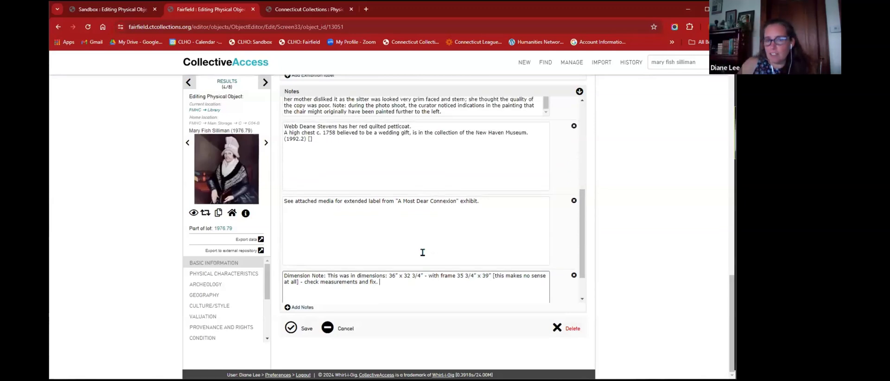
- Reopen Physical Characteristics, scroll down, and switch to the portrait's public Connecticut Collections page
scroll(423, 252, down, 1)
scroll(336, 242, up, 1)
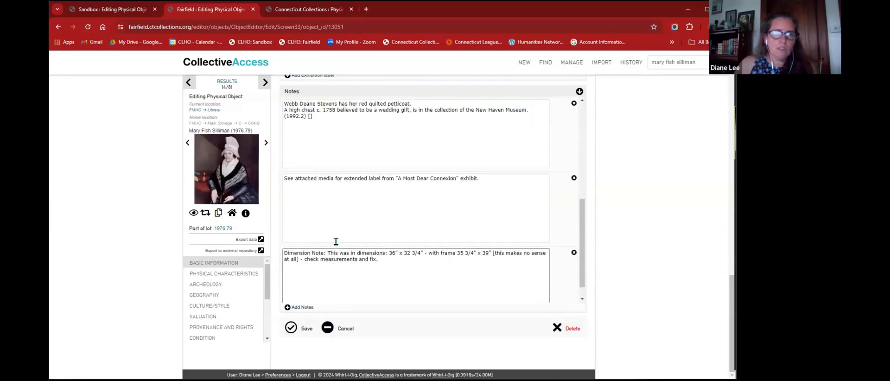
scroll(336, 241, up, 10)
click(233, 273)
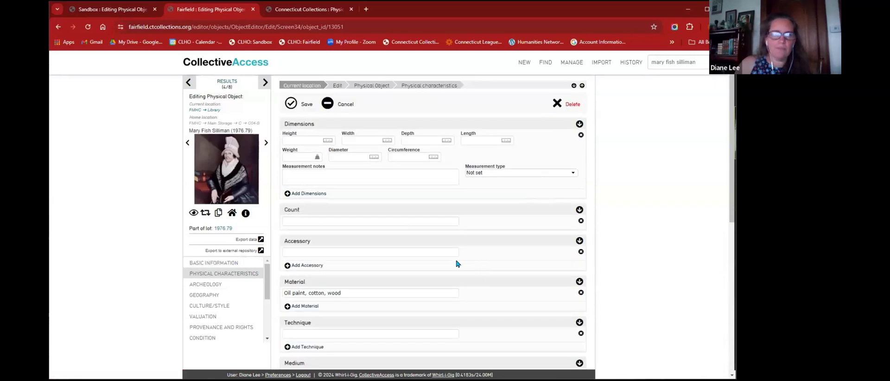
scroll(456, 263, down, 4)
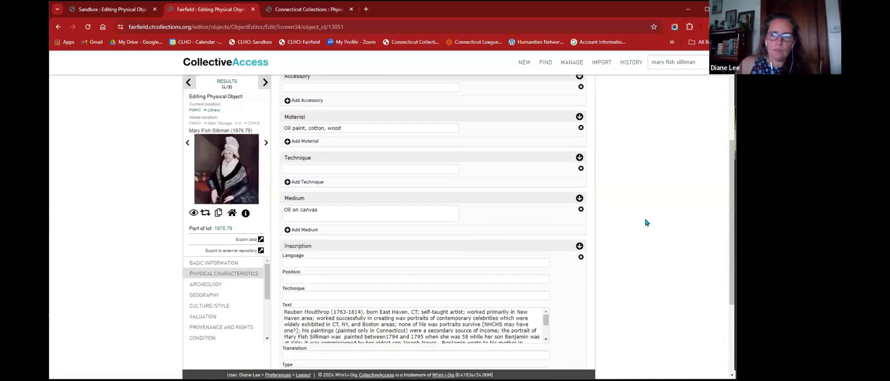
scroll(431, 218, down, 3)
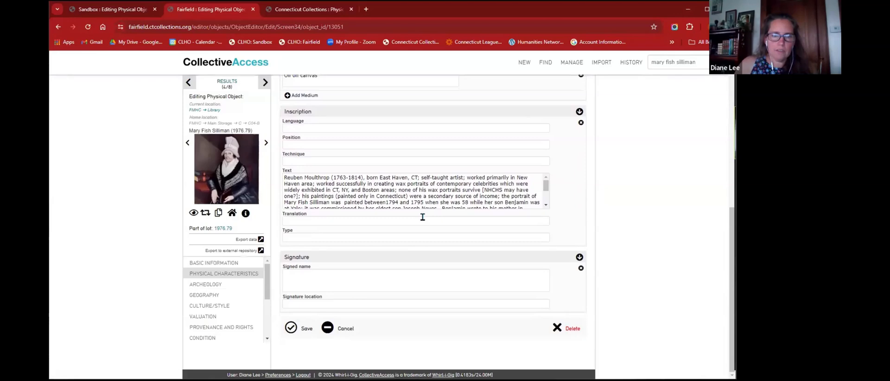
click(286, 13)
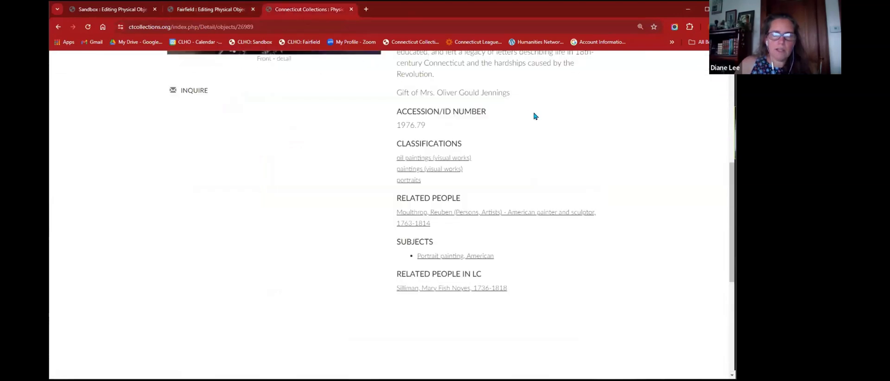
- Scroll the Mary Fish Silliman object page back up to its title and full portrait
scroll(563, 143, up, 2)
scroll(571, 144, up, 5)
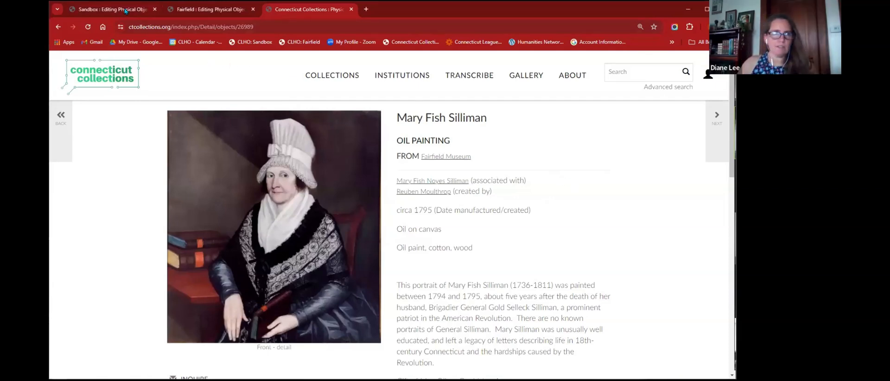
- Go to the sandbox dashboard from the Sandbox tab and begin a quick search
click(111, 14)
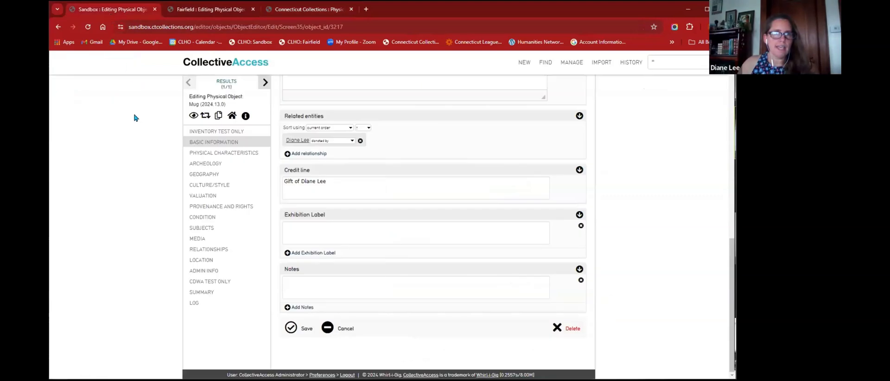
click(217, 64)
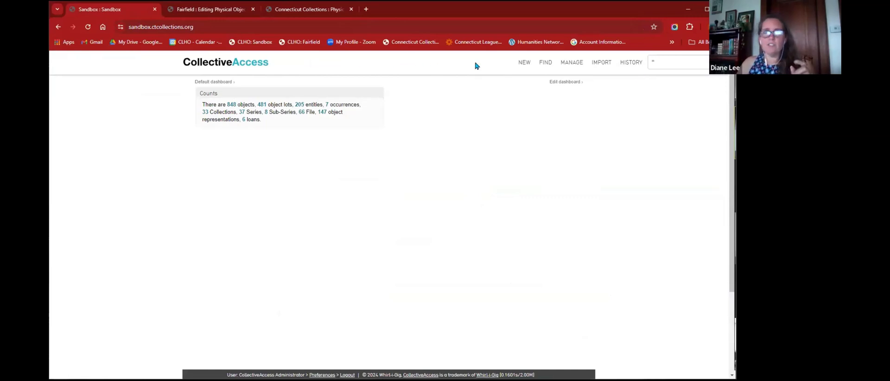
mouse_move(640, 66)
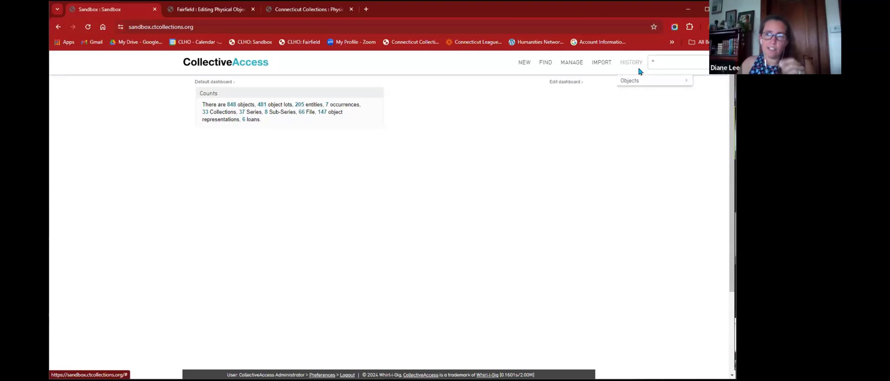
mouse_move(639, 82)
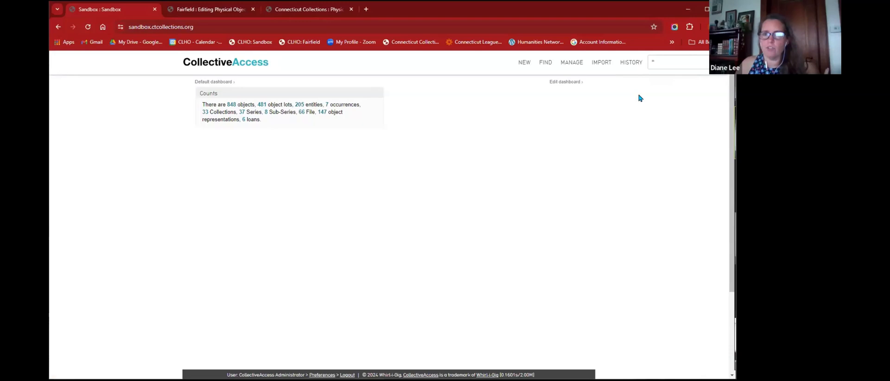
click(675, 66)
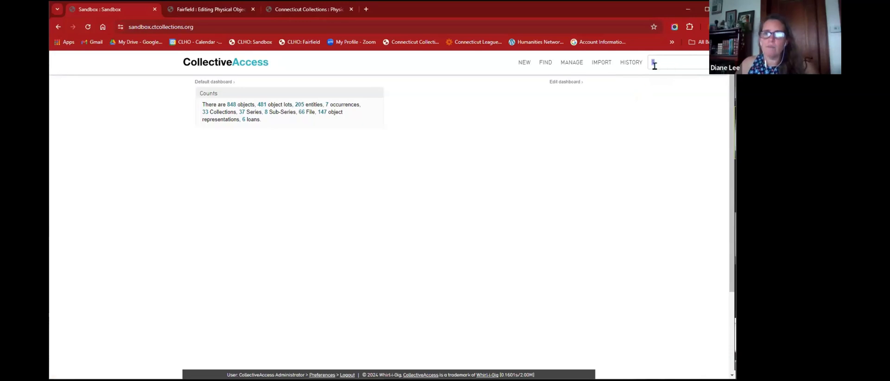
- Reopen Mug [2024.13.0] from History > Objects and scroll to its donor and gift credit line
click(638, 68)
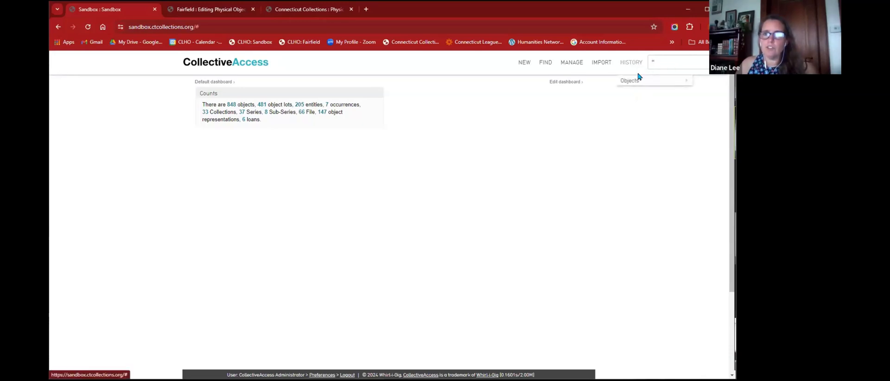
click(635, 91)
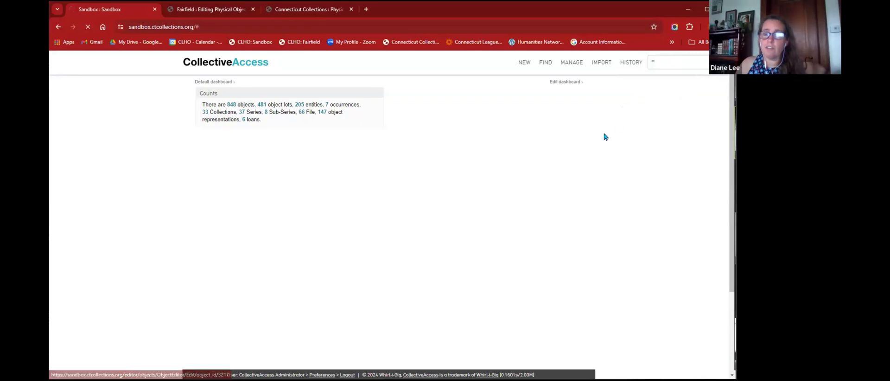
scroll(357, 205, down, 10)
scroll(358, 206, down, 3)
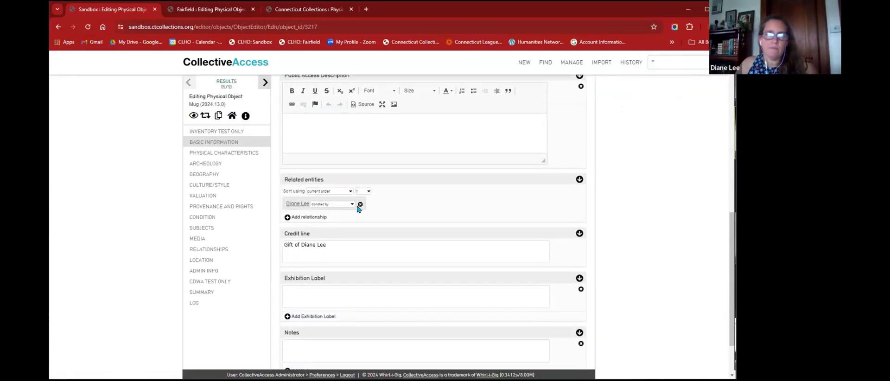
- View the Mug's related donor entity, then return to the dashboard showing 848 objects and 205 entities
click(301, 176)
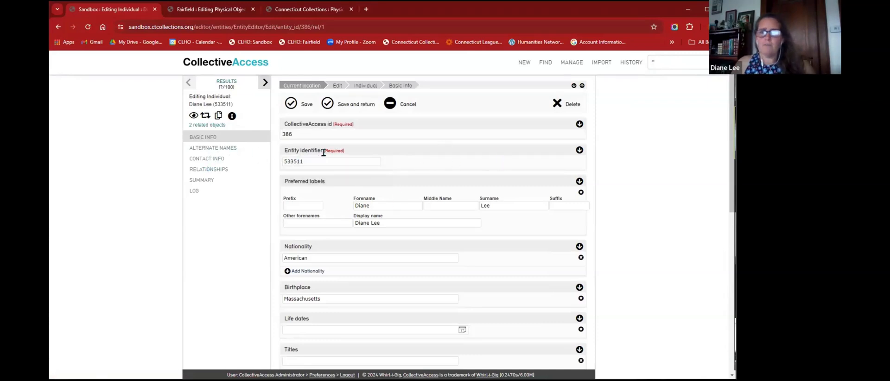
click(235, 65)
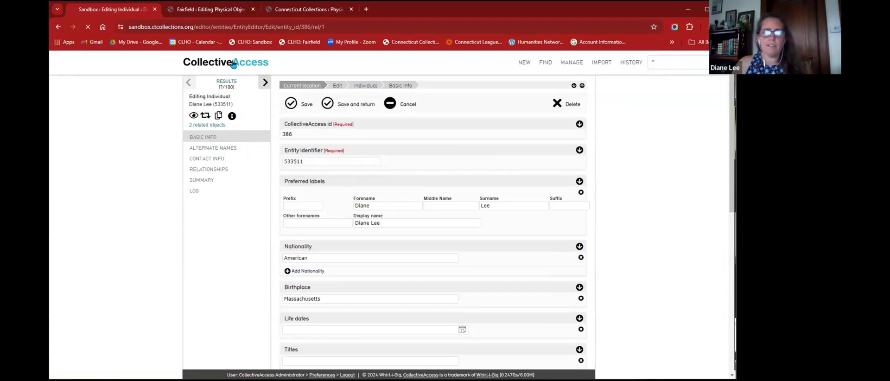
mouse_move(630, 68)
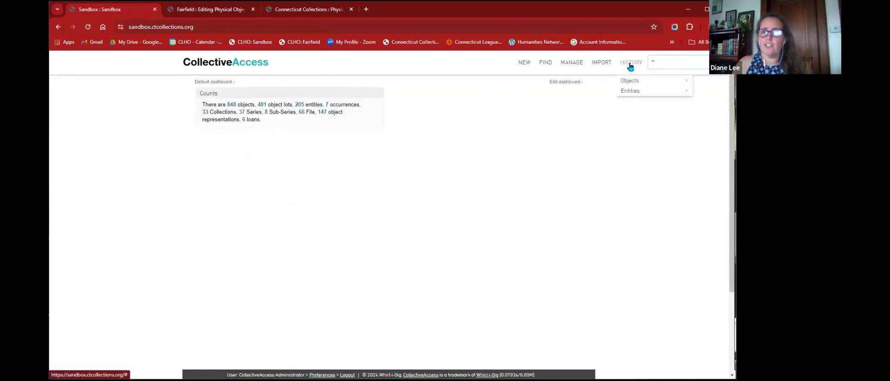
mouse_move(649, 83)
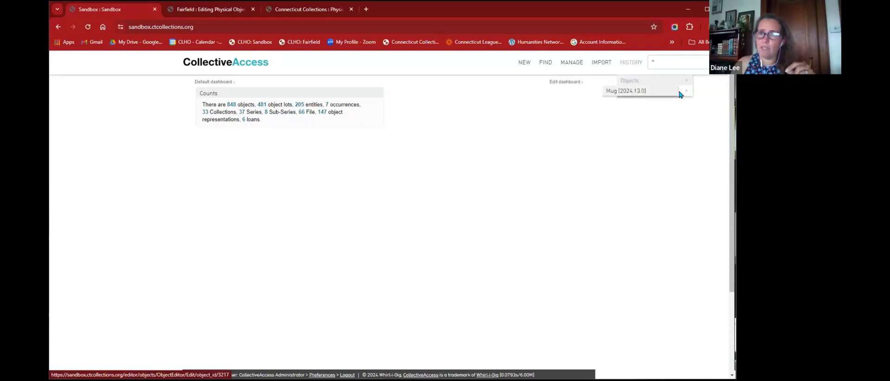
mouse_move(680, 95)
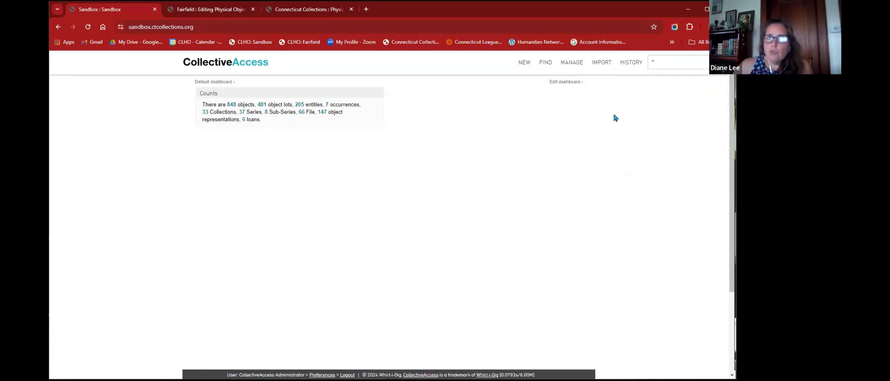
- Open Manage > Access control to list the sandbox's eleven full-access user logins
mouse_move(577, 68)
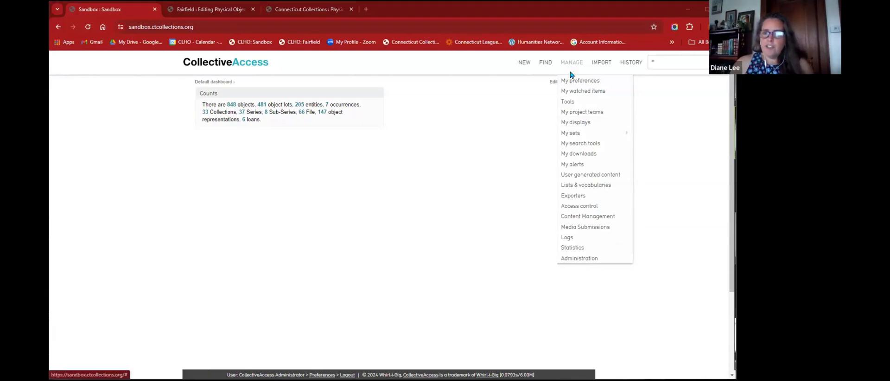
click(576, 205)
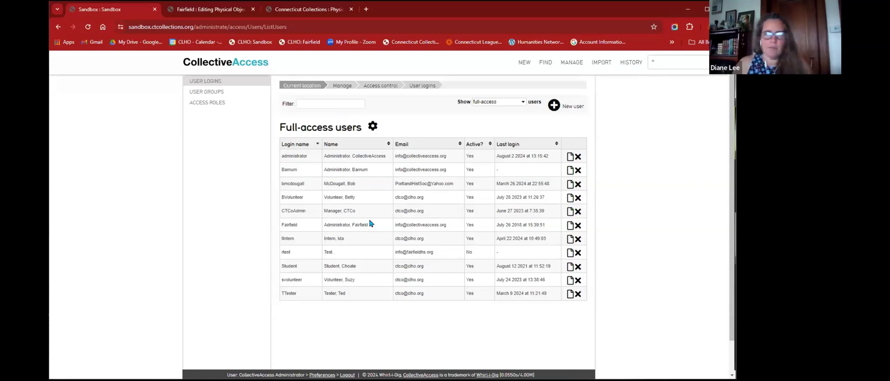
- Review the user logins, then switch to the Fairfield tab's Mary Fish Silliman record
click(218, 11)
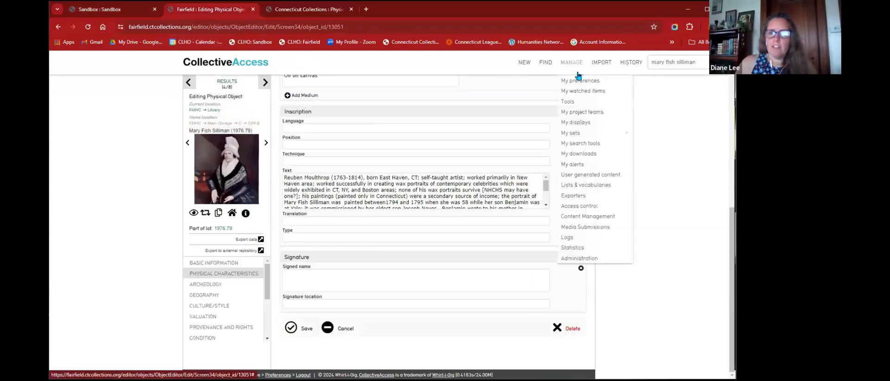
- Scroll Fairfield's full-access user list, then show the sandbox's nine access roles, Administrators to Volunteer
click(581, 207)
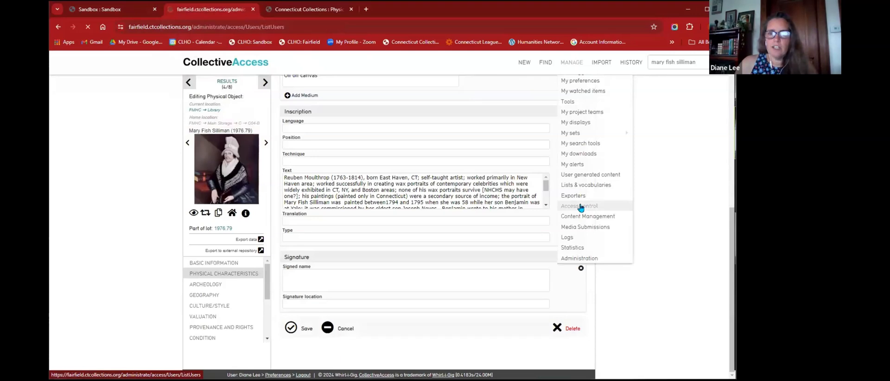
scroll(425, 239, down, 5)
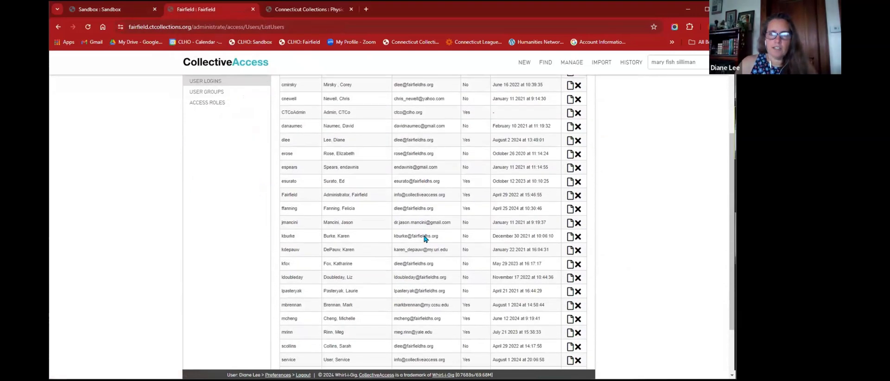
scroll(424, 238, up, 5)
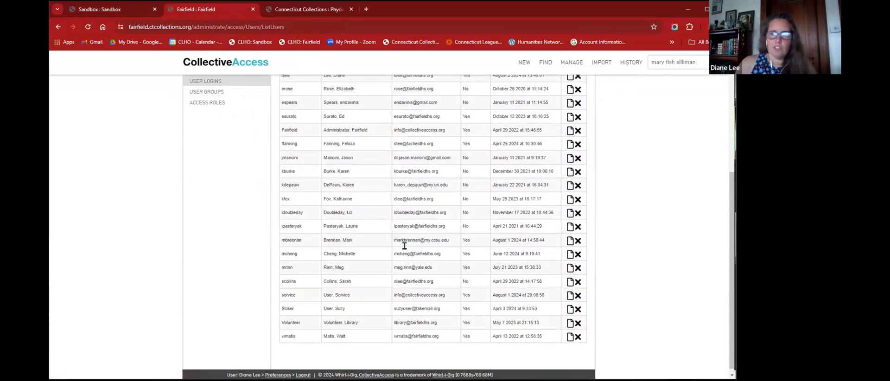
scroll(349, 246, down, 5)
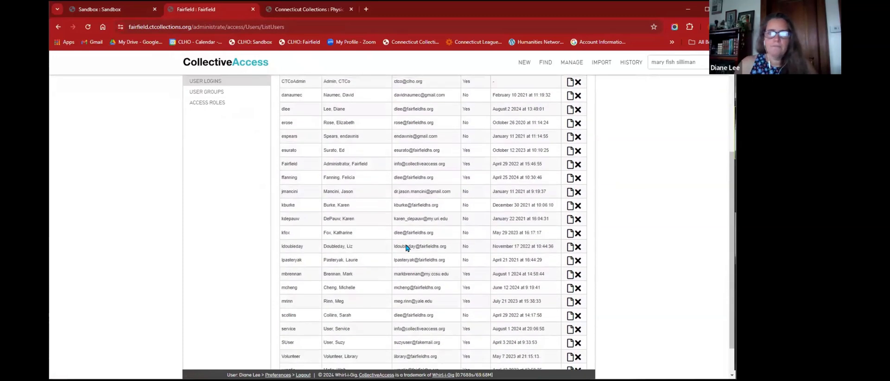
scroll(343, 241, up, 5)
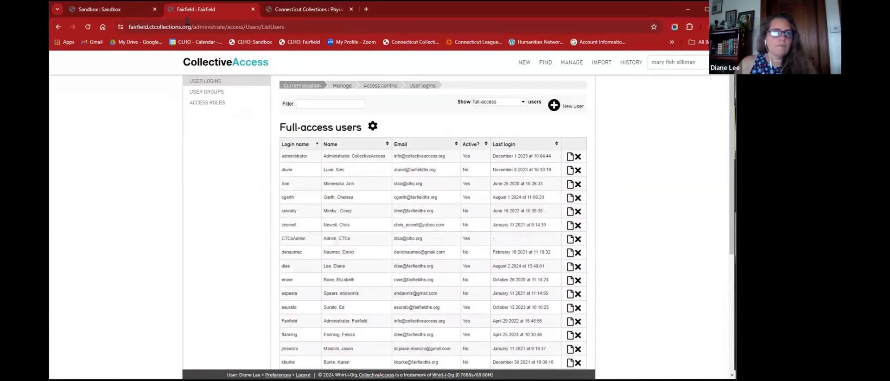
click(101, 10)
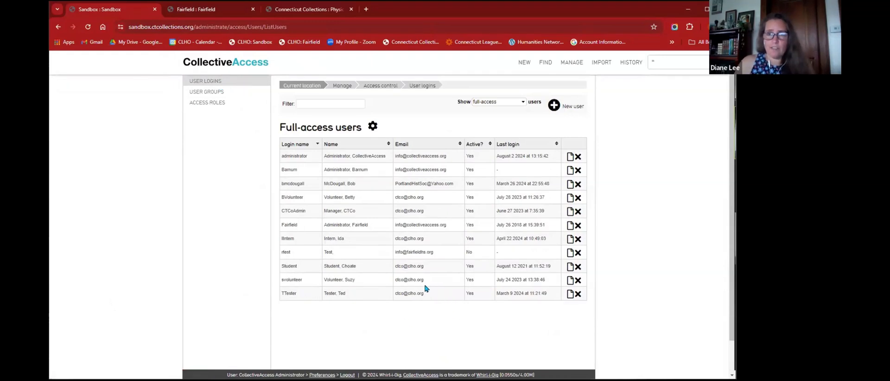
click(216, 104)
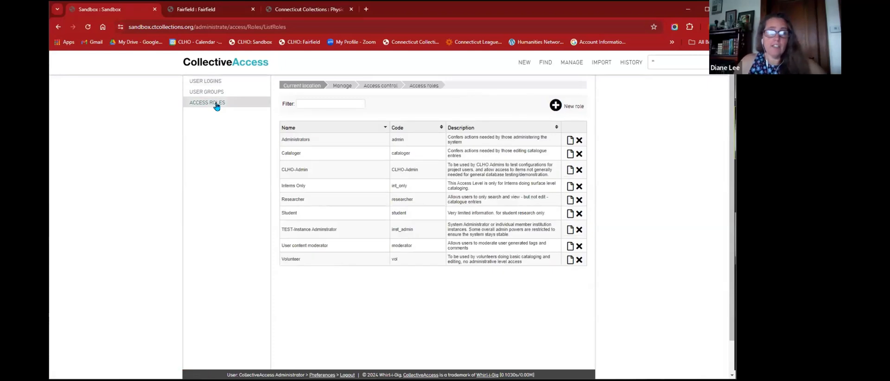
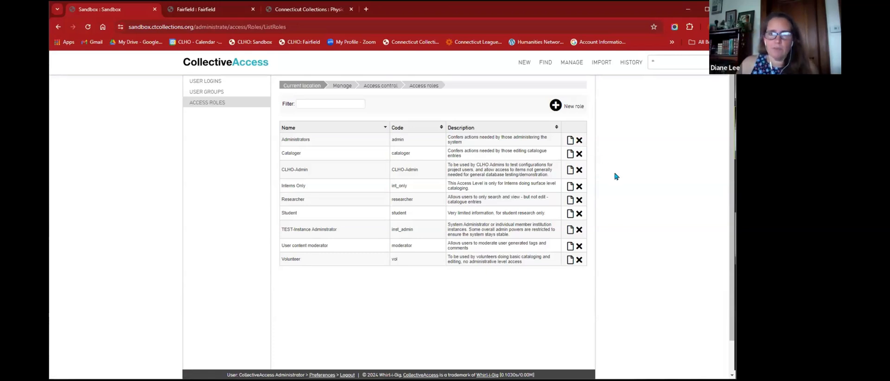
- Open the Administrators role and review its Actions, where only 'Is administrator' is granted
click(570, 145)
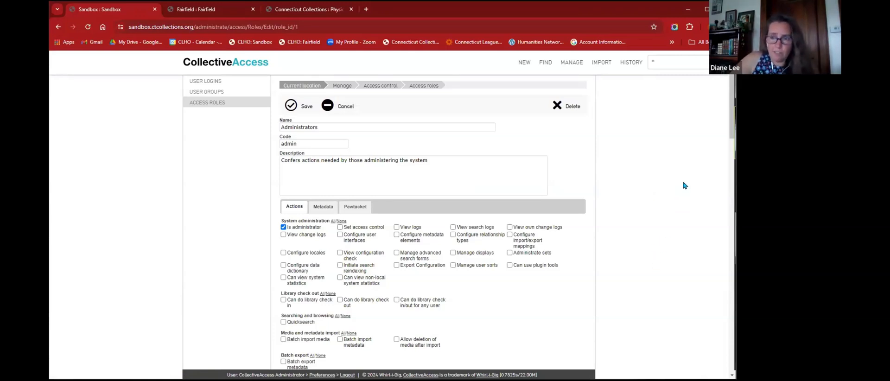
scroll(641, 165, down, 3)
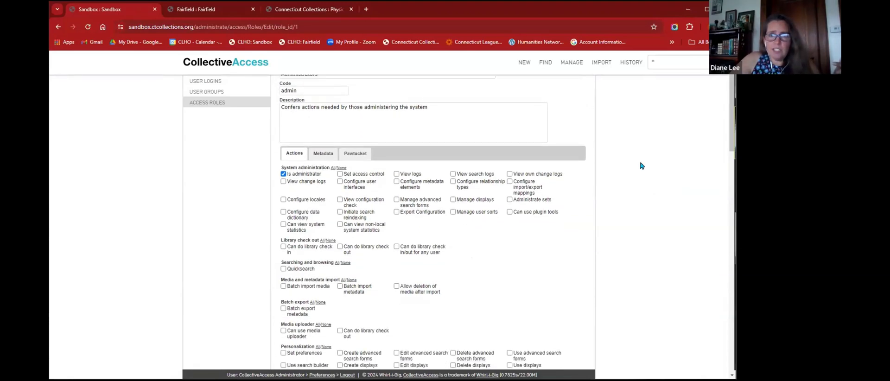
scroll(641, 165, down, 5)
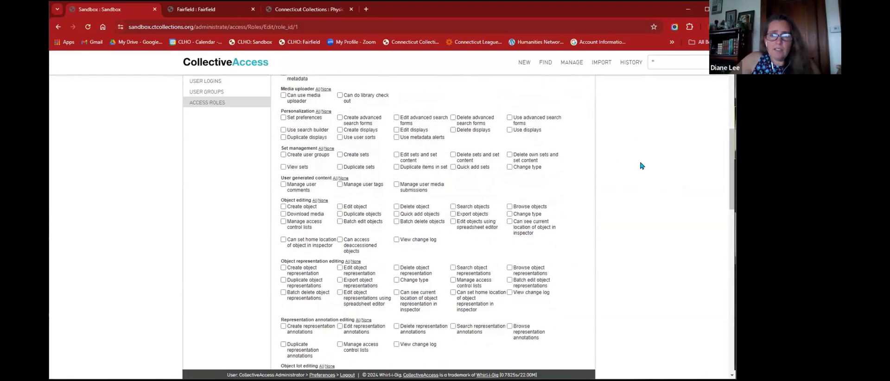
scroll(641, 165, down, 5)
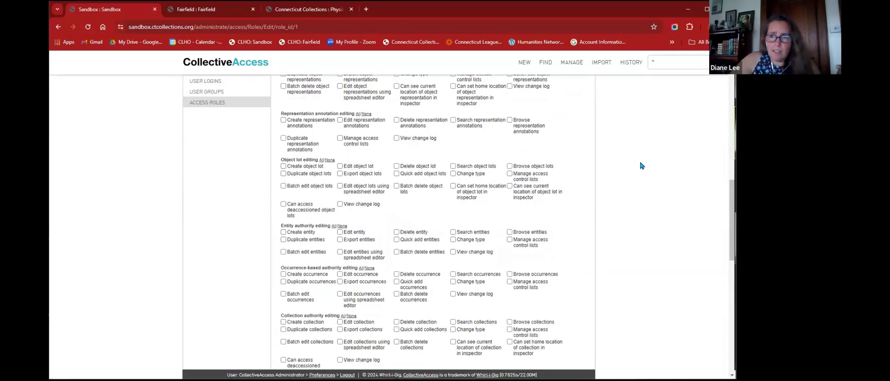
scroll(641, 166, down, 6)
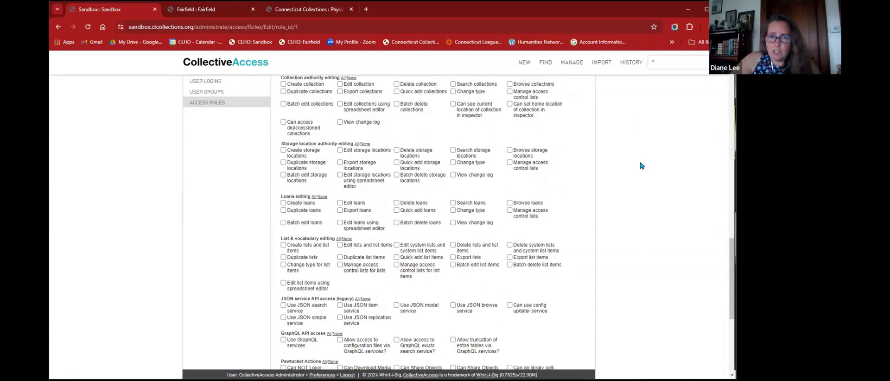
scroll(641, 166, down, 4)
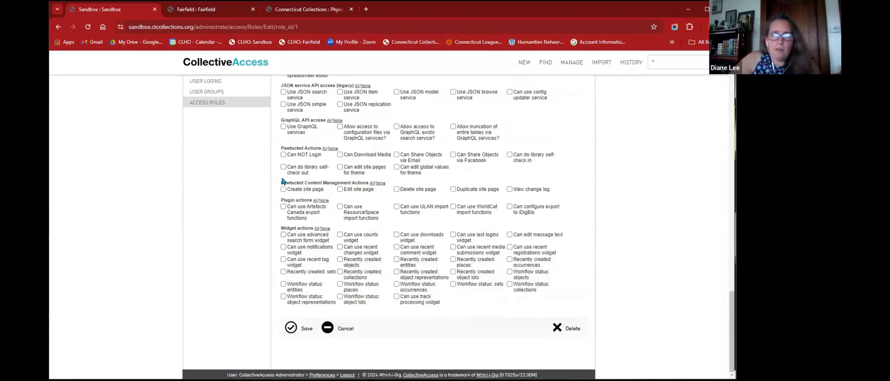
mouse_move(296, 168)
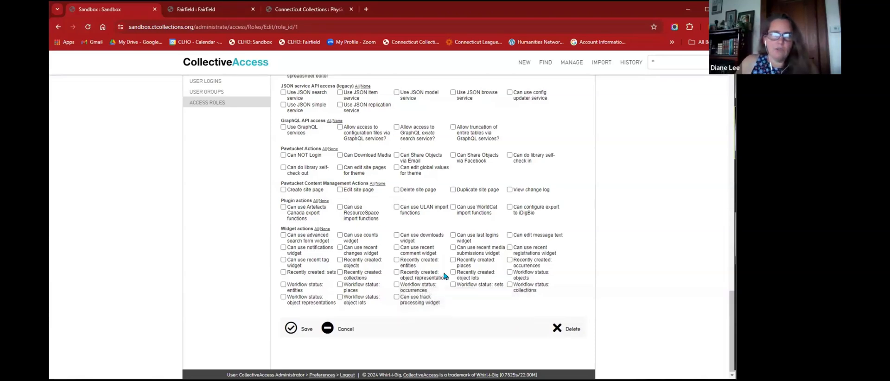
scroll(444, 276, up, 15)
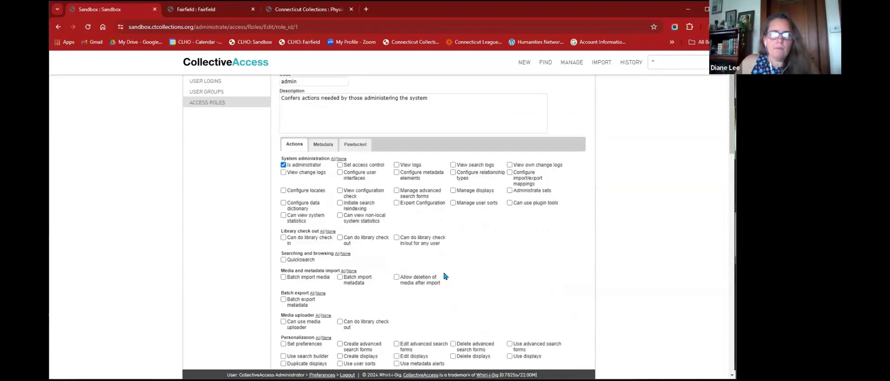
scroll(444, 276, down, 1)
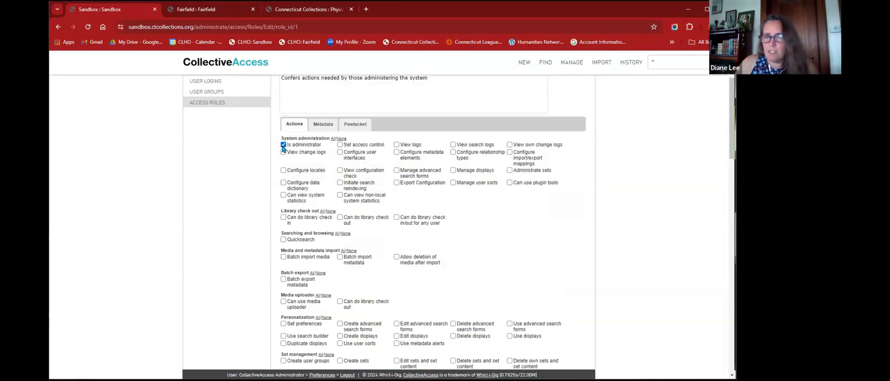
- On the Administrators Metadata tab, set all Object fields to read-only, then restore read/edit
click(323, 124)
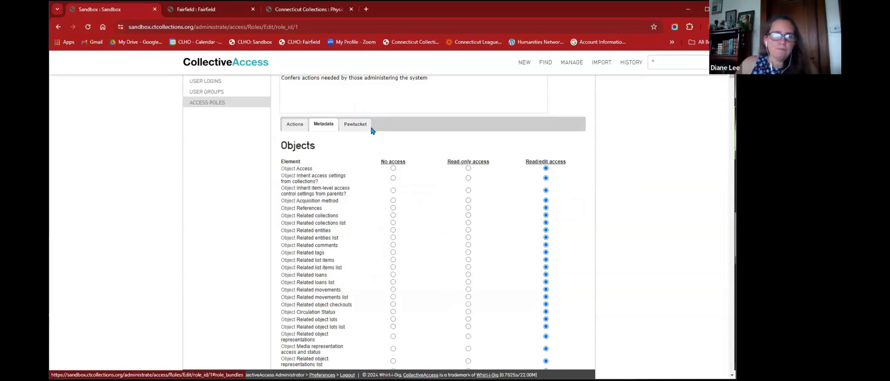
scroll(369, 130, down, 2)
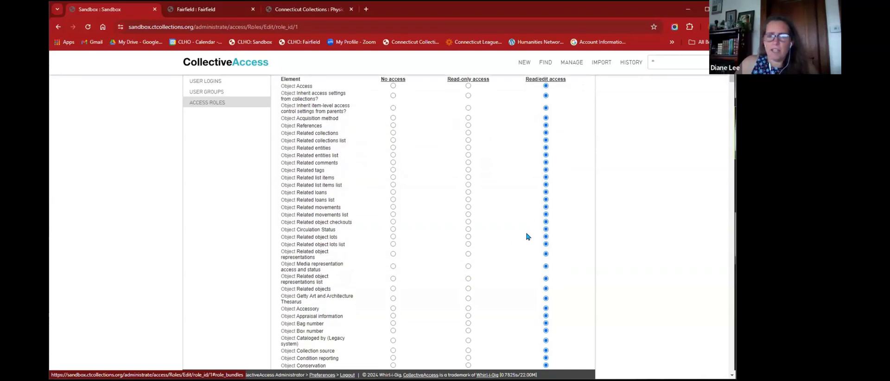
scroll(393, 185, down, 3)
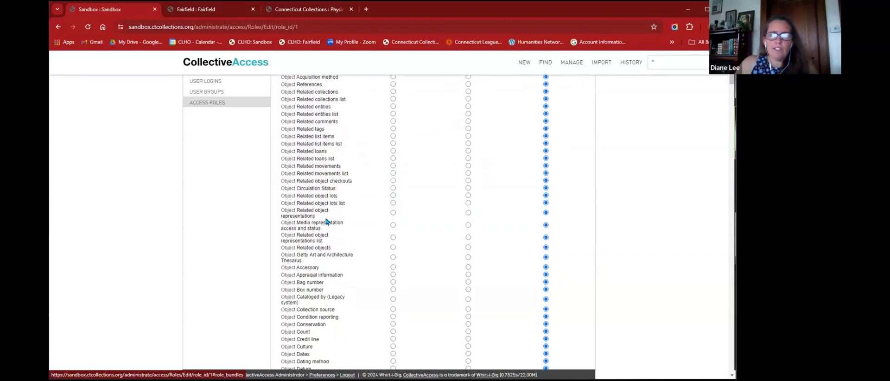
scroll(415, 173, up, 7)
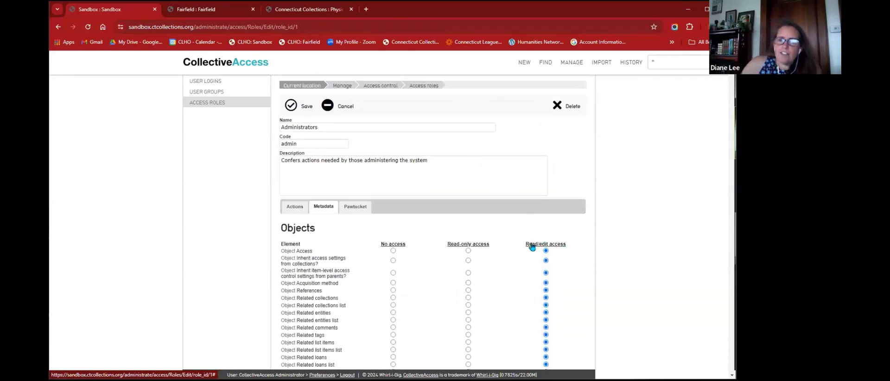
click(475, 246)
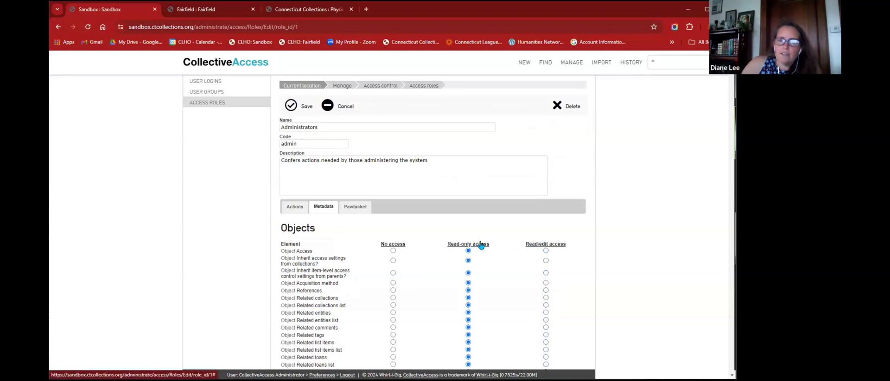
scroll(490, 236, down, 15)
scroll(490, 237, down, 5)
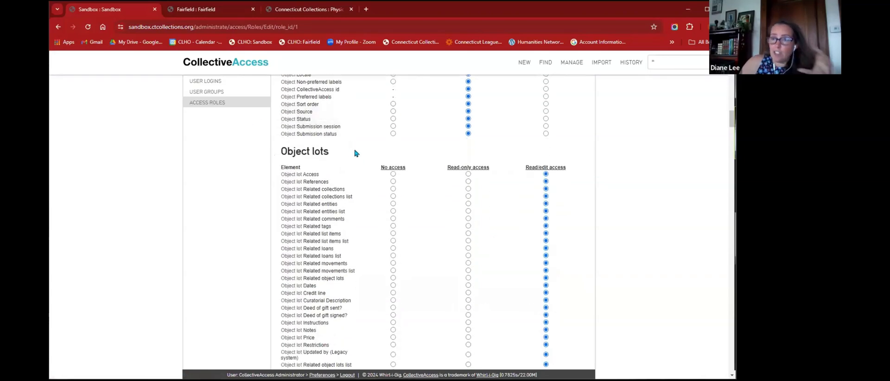
scroll(479, 235, up, 20)
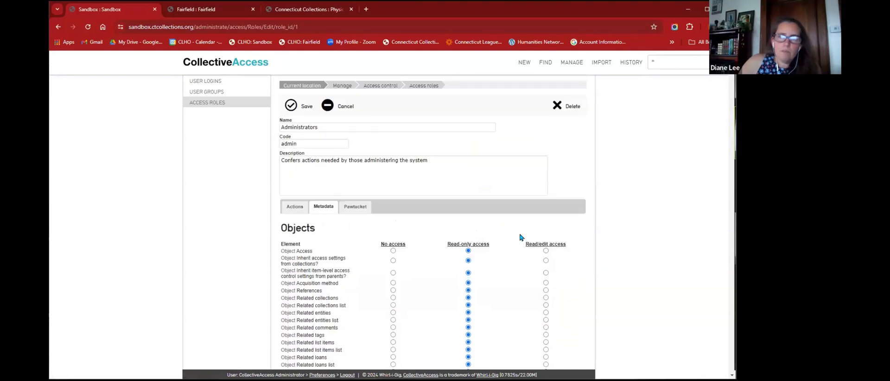
click(561, 246)
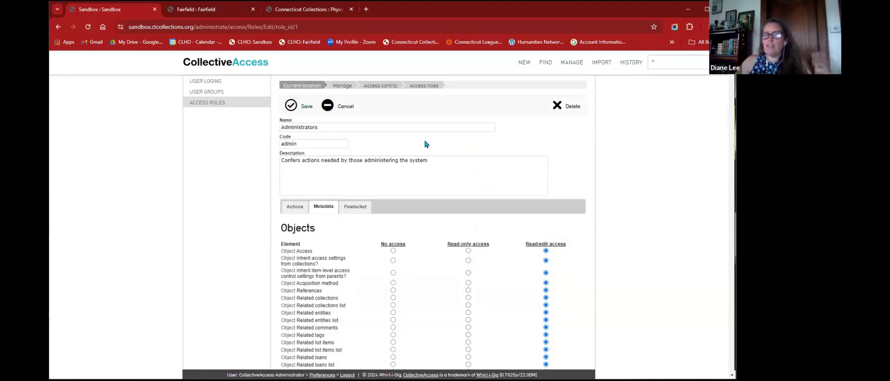
- Check the role description and return to the access roles list
click(402, 175)
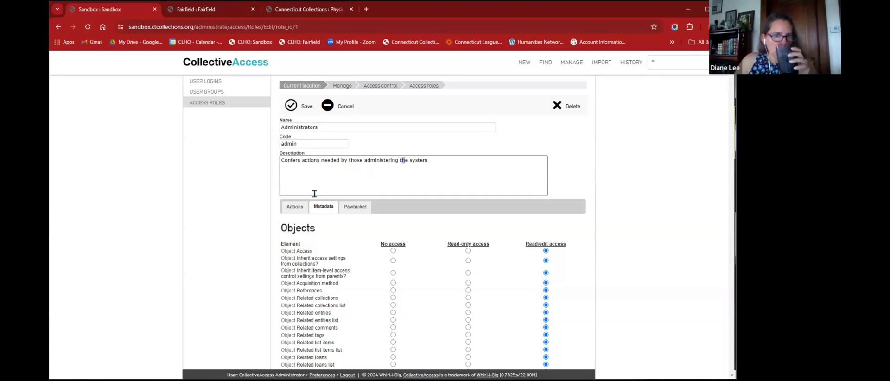
scroll(359, 237, down, 10)
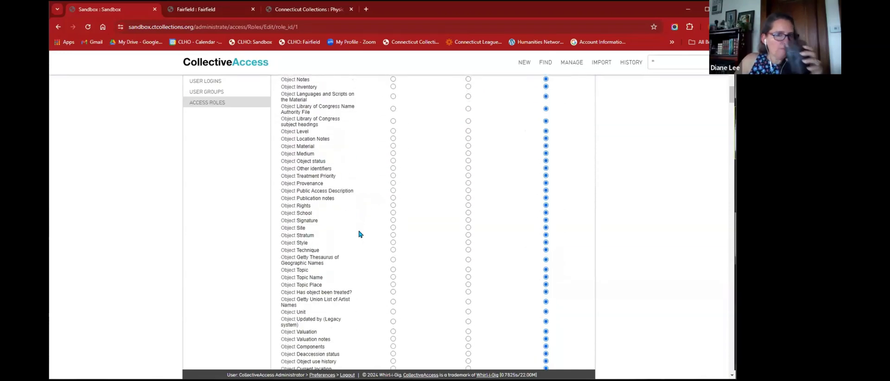
scroll(382, 175, up, 5)
scroll(383, 175, up, 5)
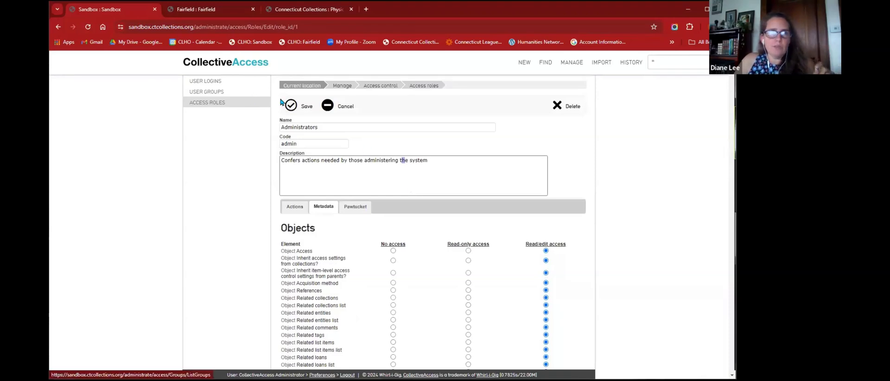
click(217, 104)
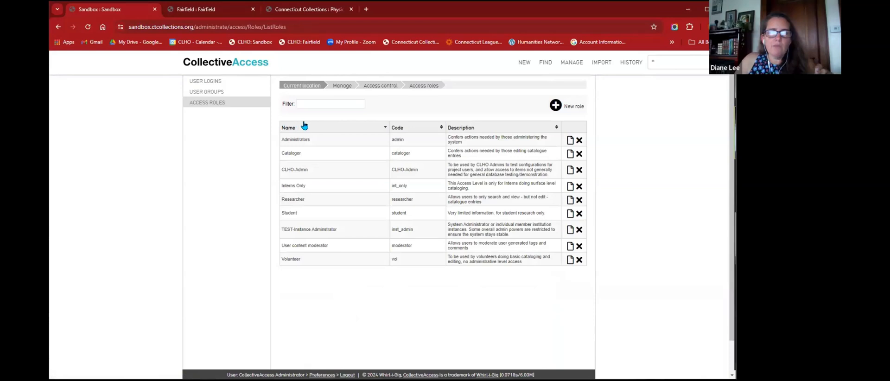
- Open the Cataloger role and review its action permissions
click(570, 155)
scroll(459, 261, down, 2)
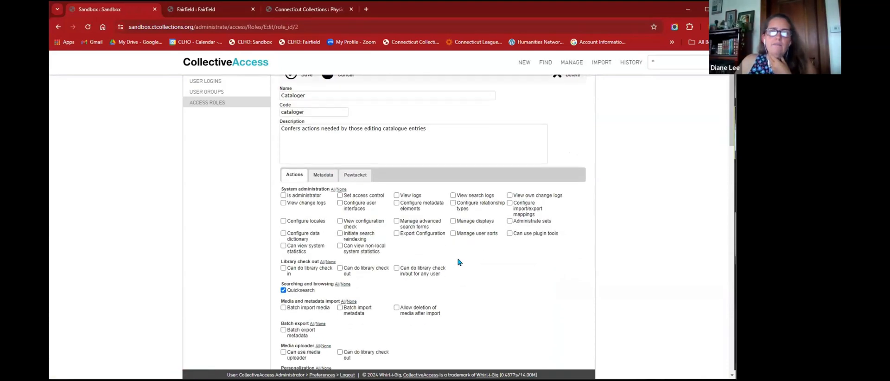
scroll(463, 260, down, 2)
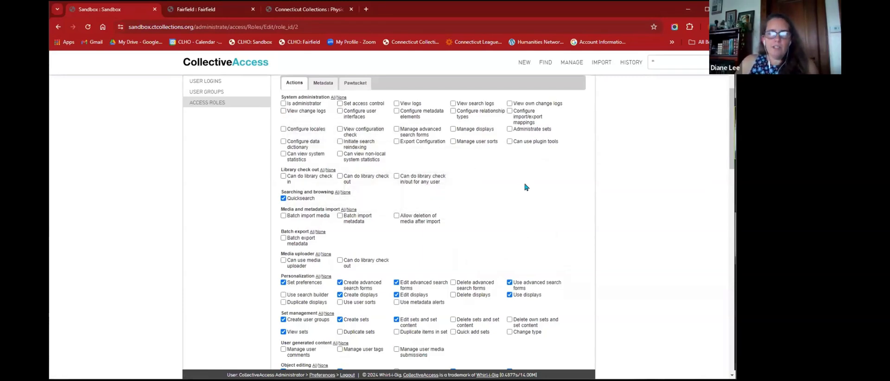
scroll(526, 186, down, 2)
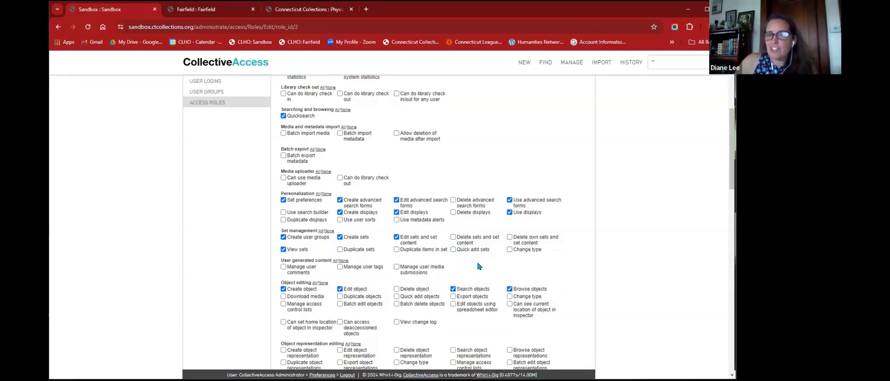
scroll(482, 267, down, 2)
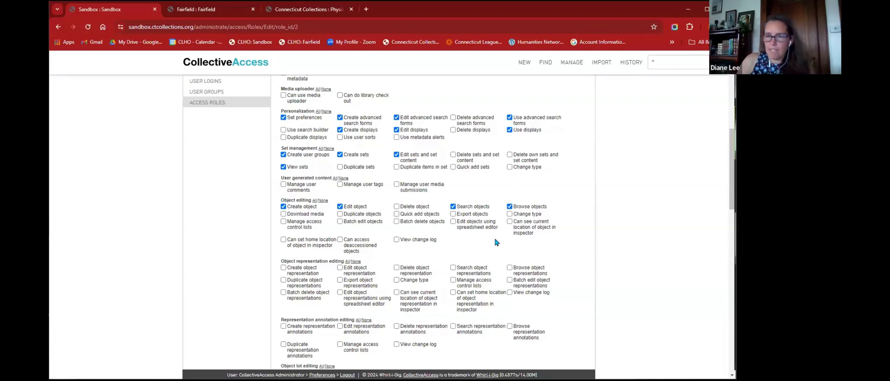
scroll(491, 242, up, 2)
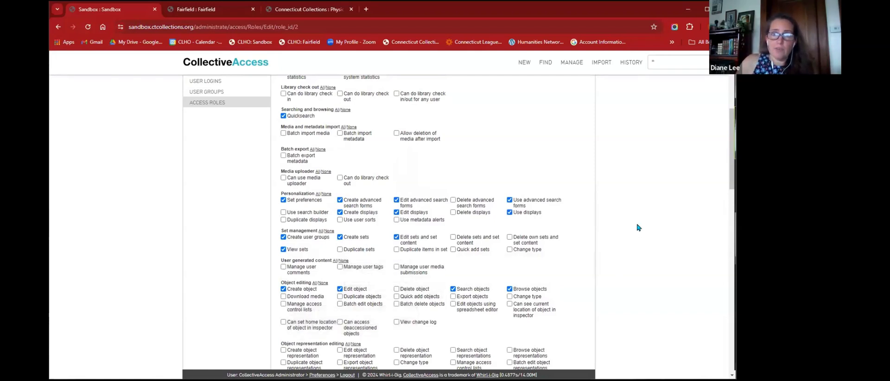
scroll(638, 228, up, 1)
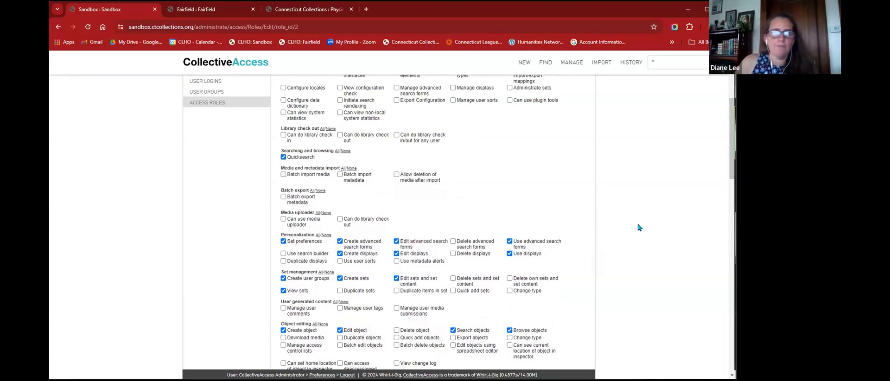
scroll(638, 228, up, 4)
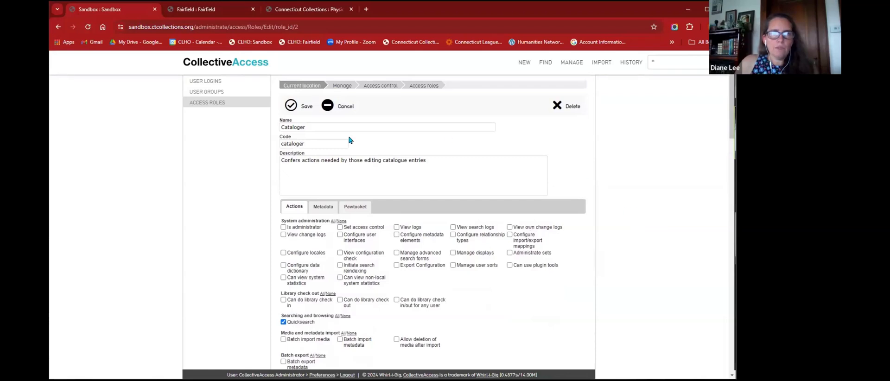
- Review the Cataloger's read/edit metadata access on objects and entities, then return to the roles list
click(308, 171)
click(390, 177)
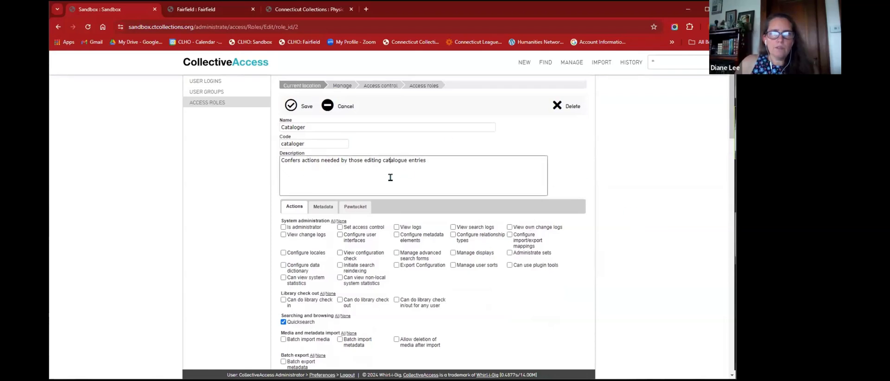
click(329, 206)
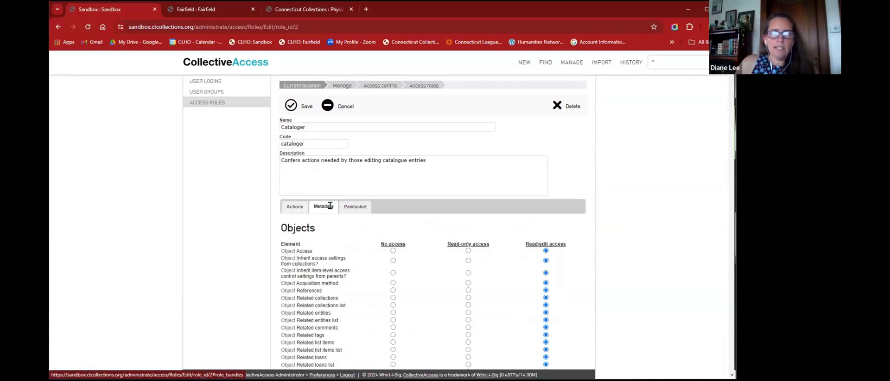
scroll(598, 181, down, 15)
scroll(614, 185, down, 10)
scroll(614, 193, up, 20)
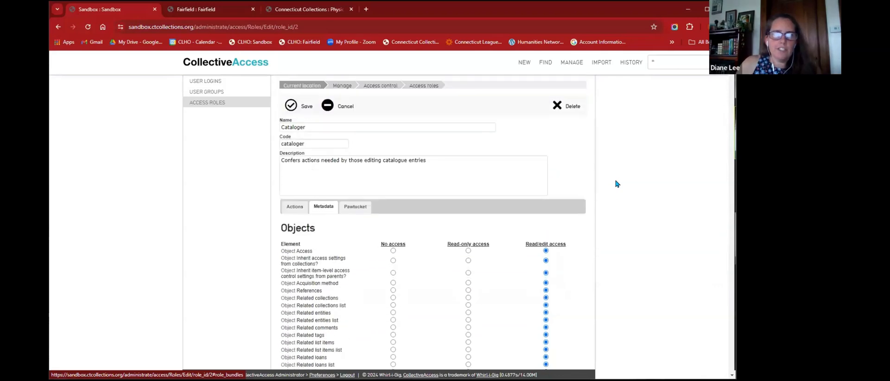
click(211, 103)
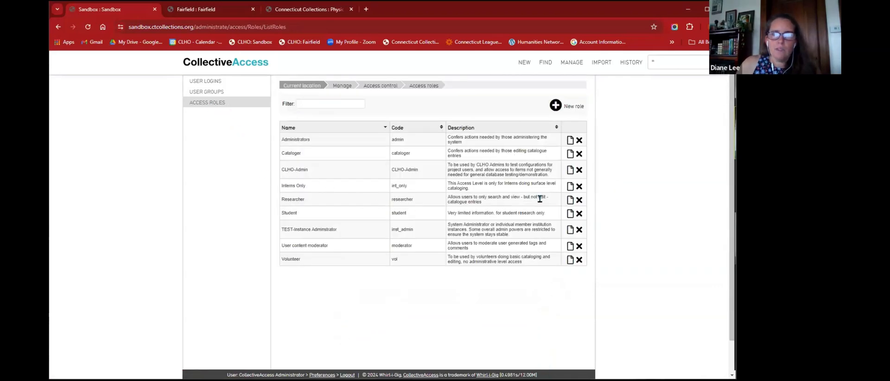
- Open the Researcher role for editing and look over its settings
click(569, 202)
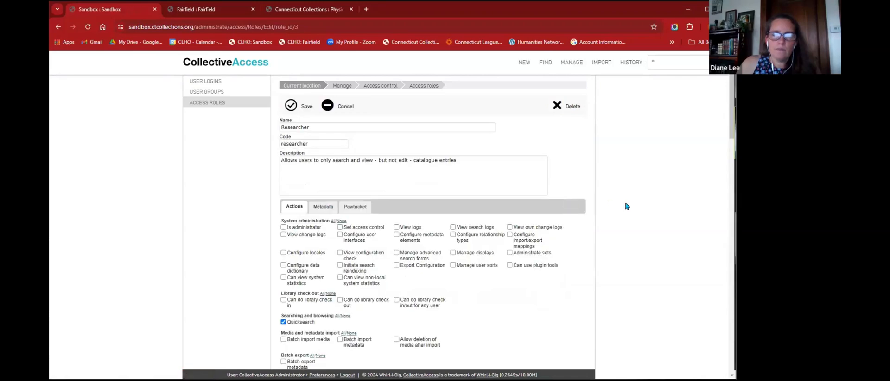
scroll(628, 190, down, 10)
scroll(628, 190, down, 3)
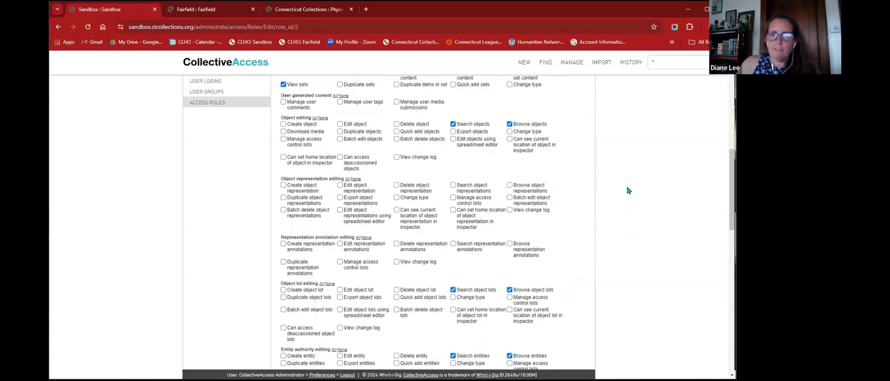
scroll(628, 190, down, 4)
scroll(626, 193, up, 5)
scroll(625, 192, up, 5)
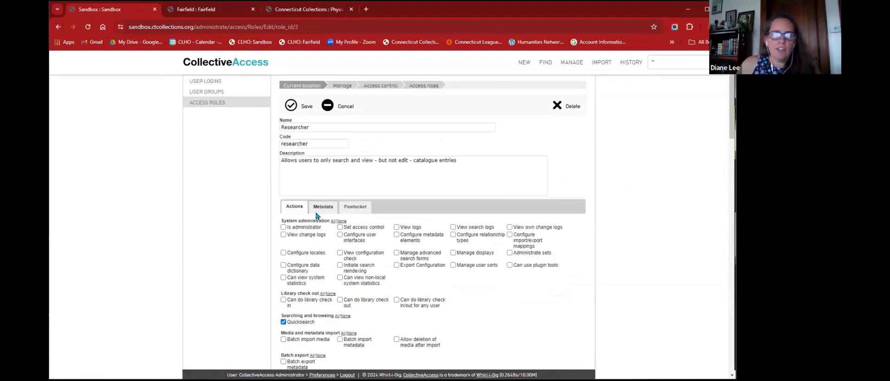
- Make Objects, Object lots, Entities and Collections read-only and Occurrences no access
click(321, 206)
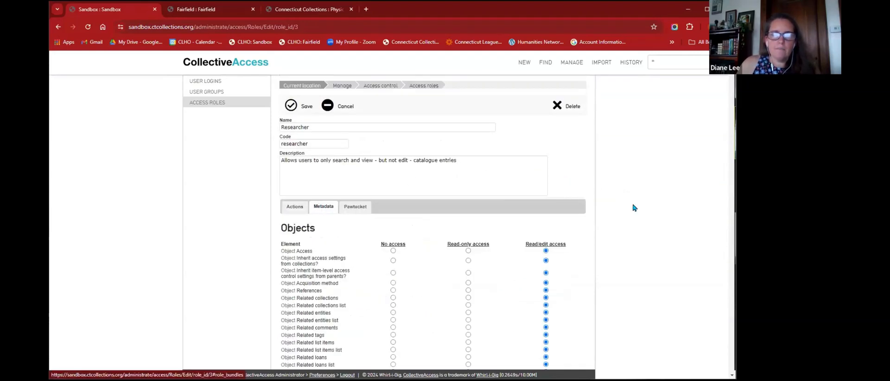
scroll(634, 206, down, 2)
click(482, 168)
scroll(621, 169, down, 10)
scroll(623, 170, down, 10)
click(467, 209)
scroll(607, 185, down, 8)
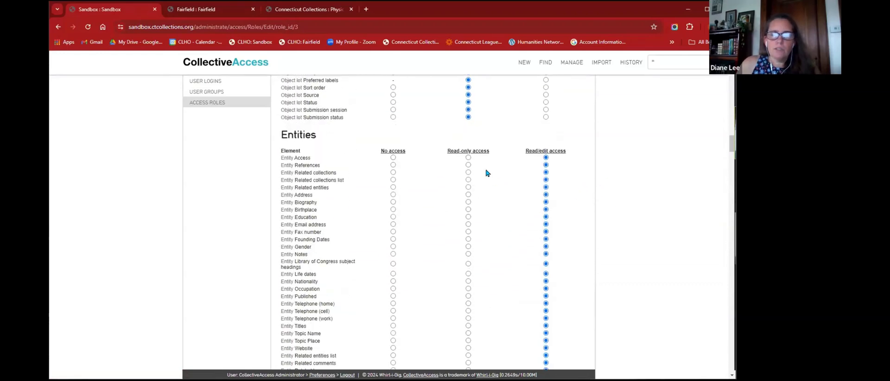
click(476, 154)
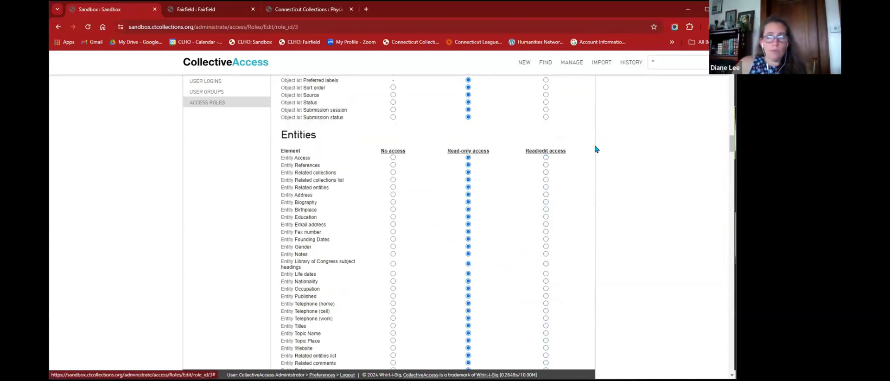
scroll(638, 189, down, 12)
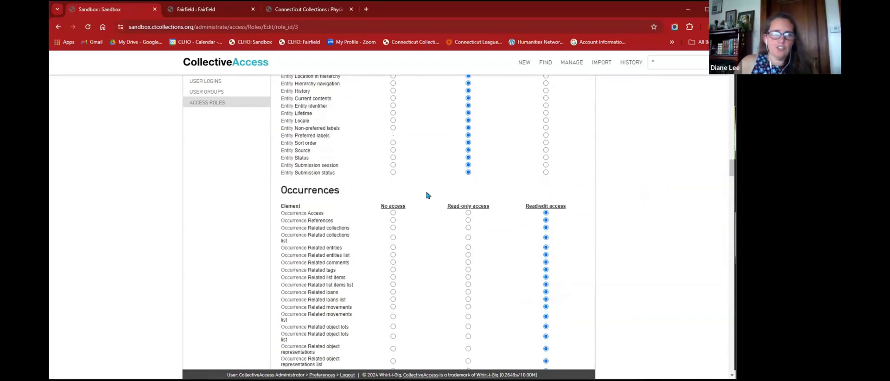
click(467, 206)
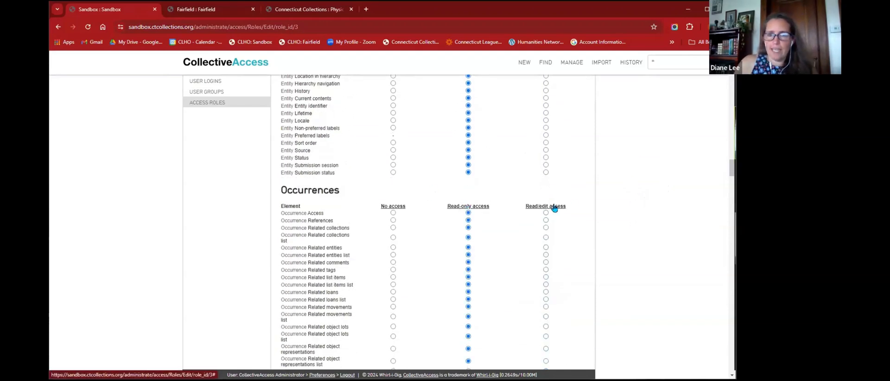
click(393, 205)
scroll(641, 181, down, 10)
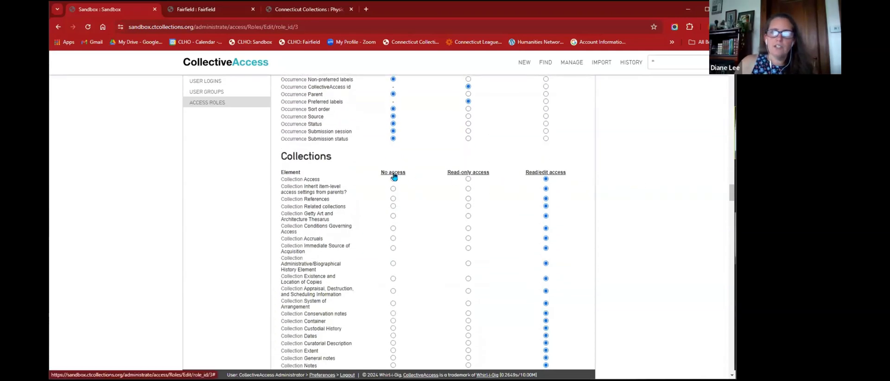
click(468, 173)
- Allow editing of the collection's Related objects and Related occurrences
scroll(510, 185, down, 5)
scroll(512, 184, down, 10)
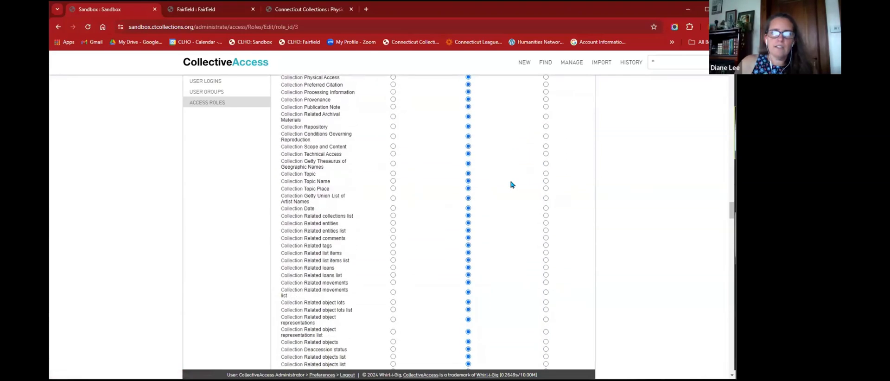
click(546, 187)
click(545, 196)
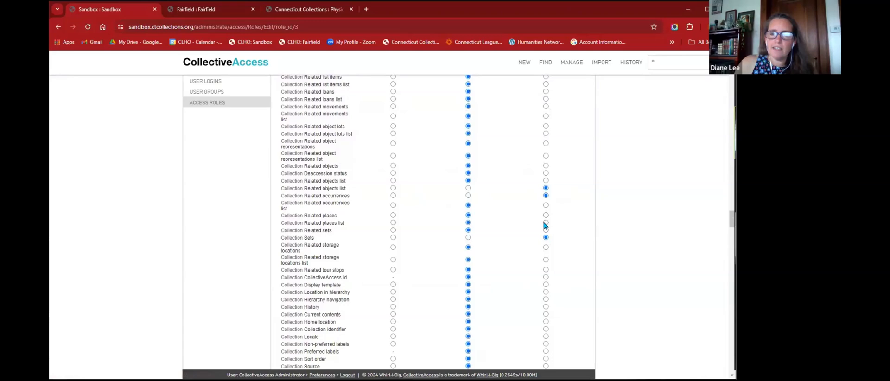
scroll(526, 232, up, 14)
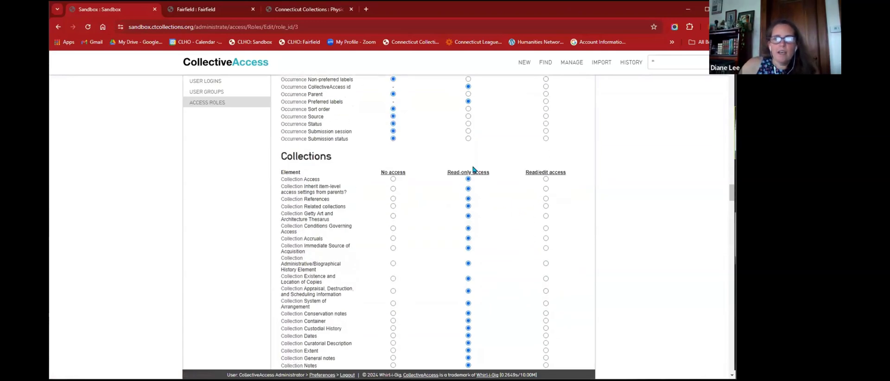
scroll(440, 194, down, 10)
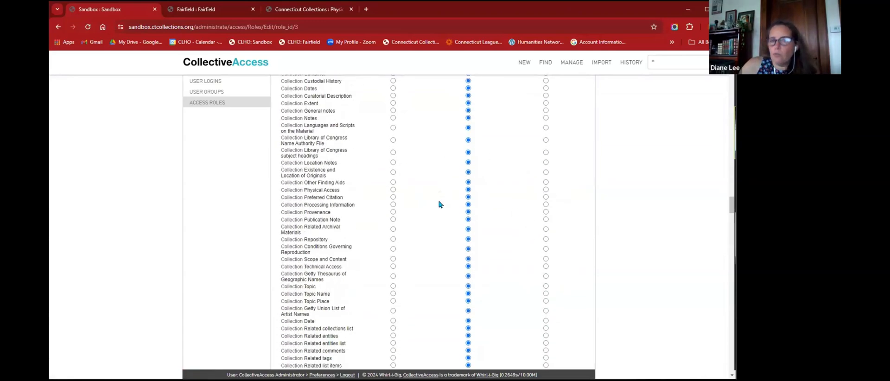
- Block Storage locations and Loans, and make Object representations read-only
click(394, 176)
scroll(453, 204, down, 6)
scroll(453, 205, down, 5)
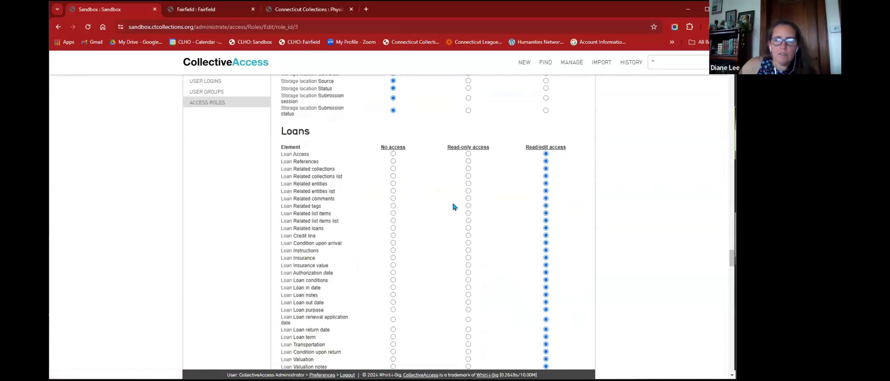
click(393, 148)
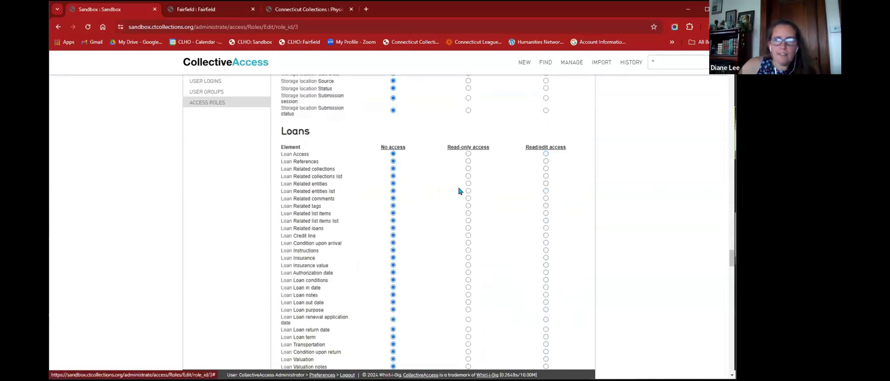
scroll(459, 190, down, 10)
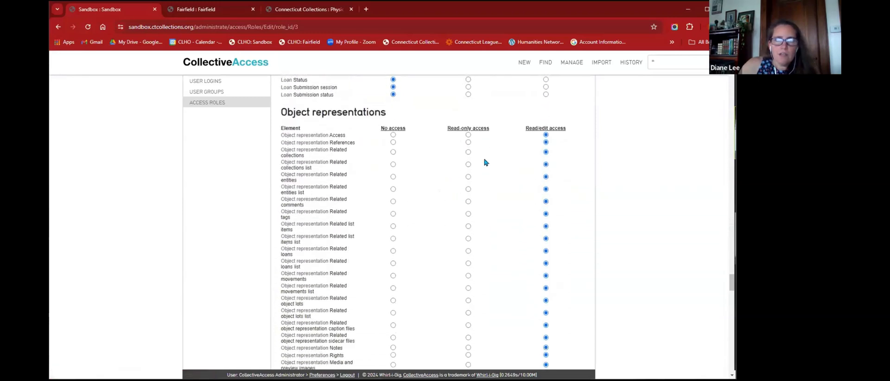
click(478, 130)
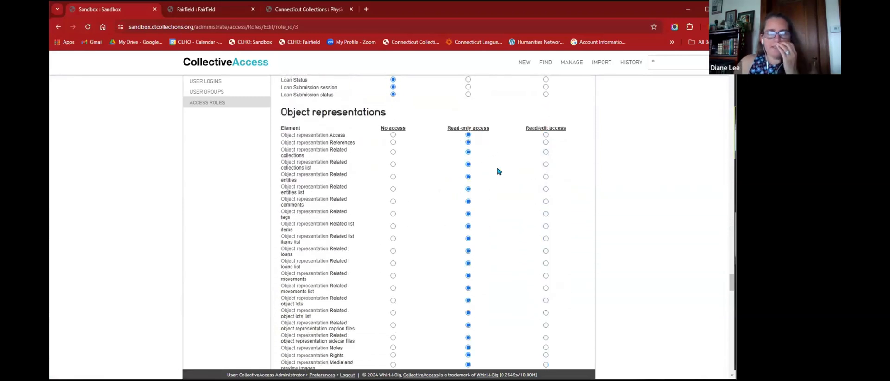
scroll(500, 179, down, 2)
scroll(503, 185, down, 15)
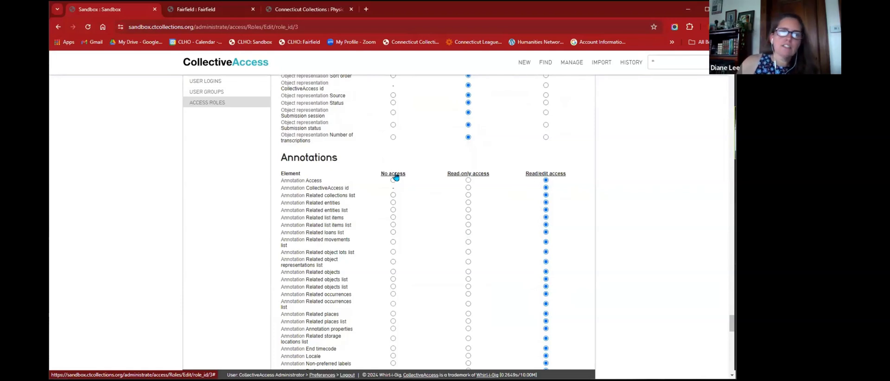
- Block Annotations and Sets, and make Lists and List items read-only
click(394, 174)
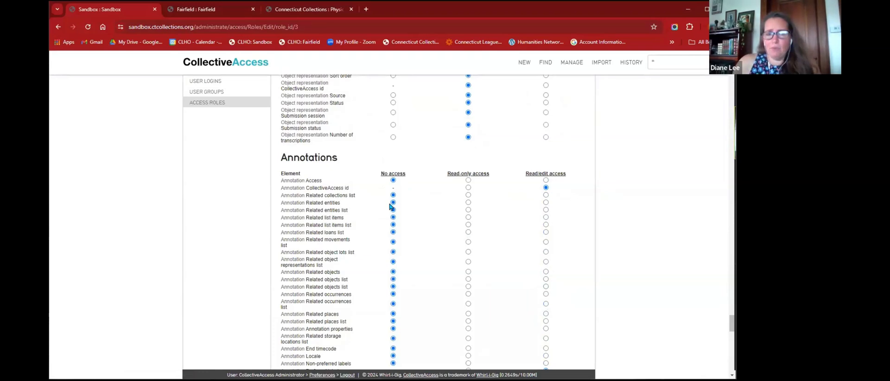
scroll(390, 200, down, 6)
click(393, 145)
scroll(413, 174, down, 3)
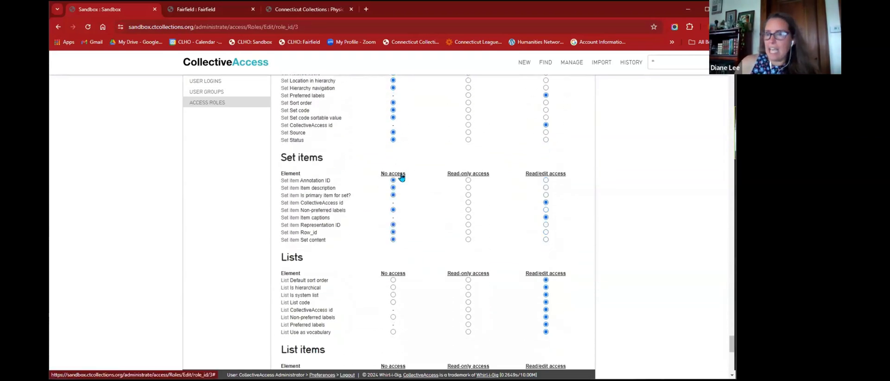
scroll(401, 177, down, 3)
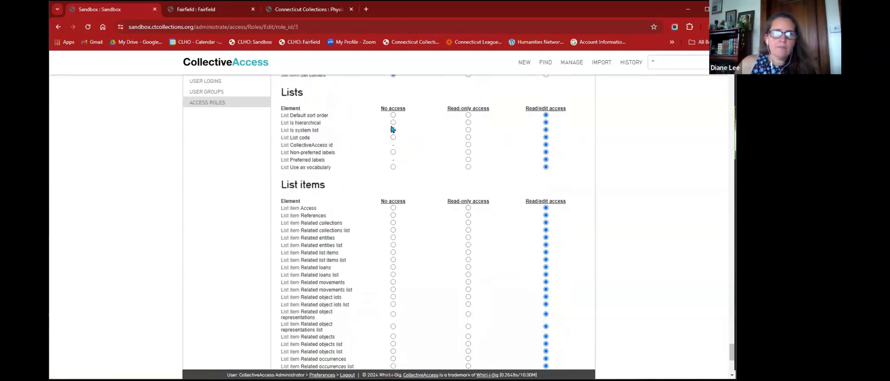
click(452, 110)
click(456, 201)
scroll(465, 185, down, 5)
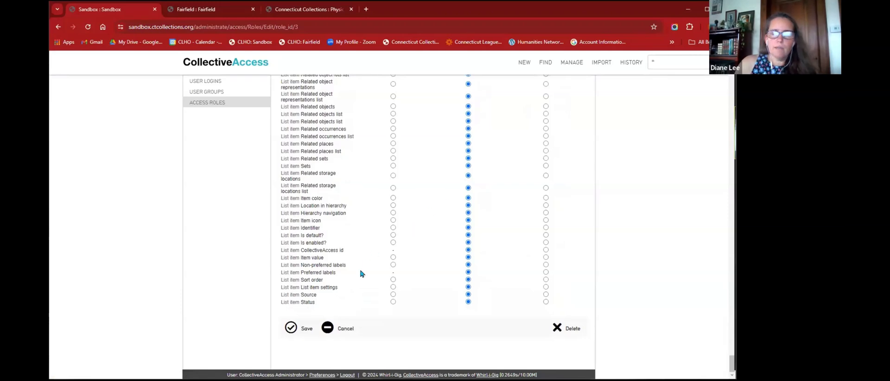
- Save the Researcher role's permissions, then open the list of 11 full-access user logins
click(290, 327)
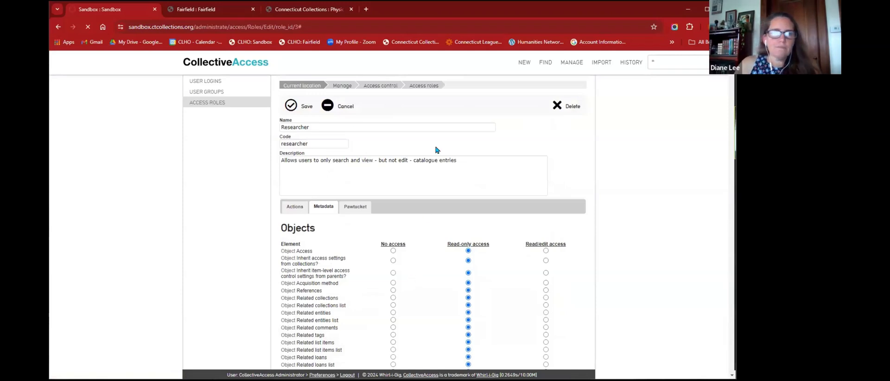
click(426, 167)
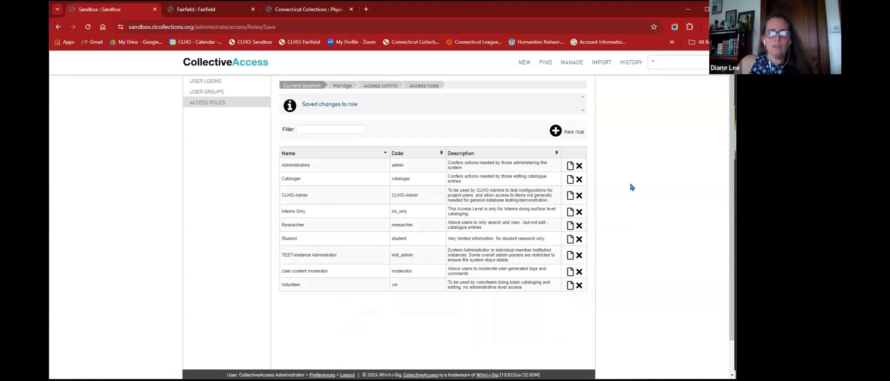
mouse_move(573, 65)
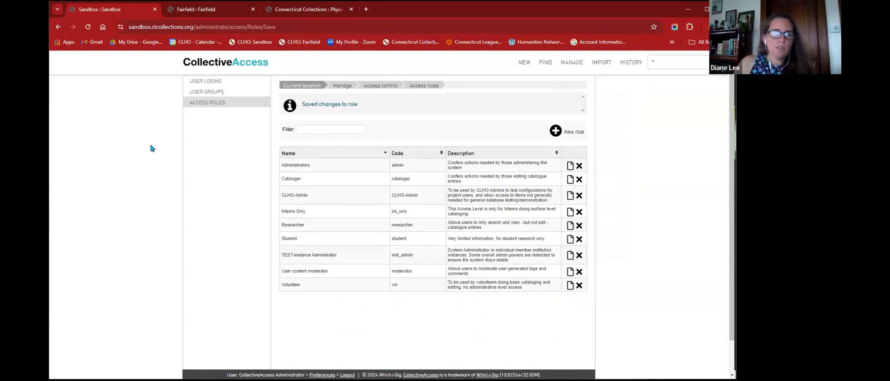
click(200, 83)
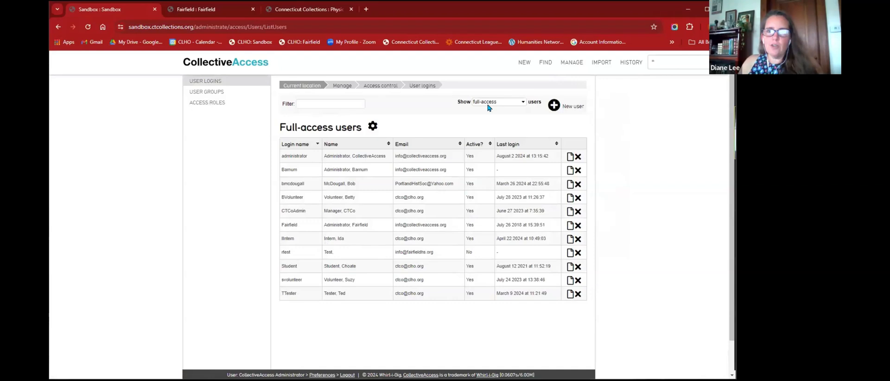
- Filter the user list by a name, then clear the filter to show all users
click(346, 104)
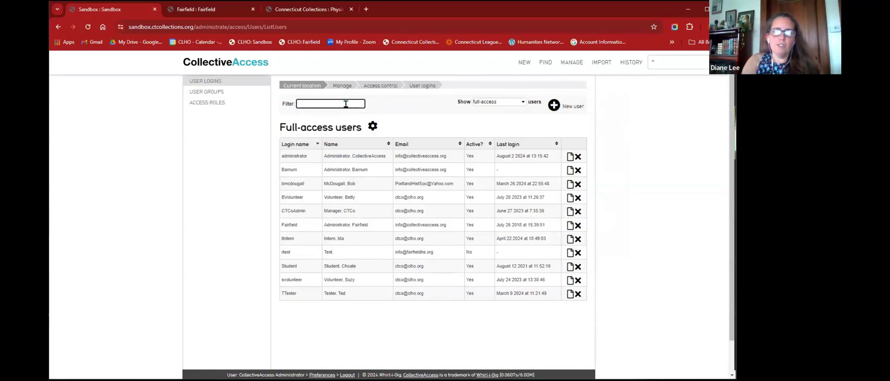
text(Ida)
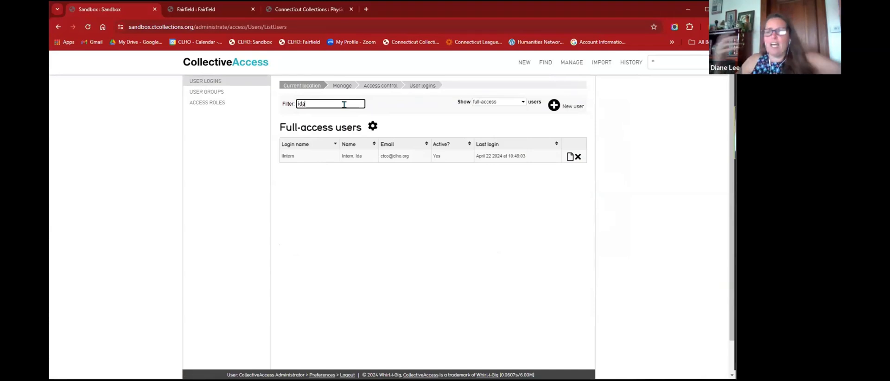
key(BackSpace)
key(BackSpace)
key(BackSpace)
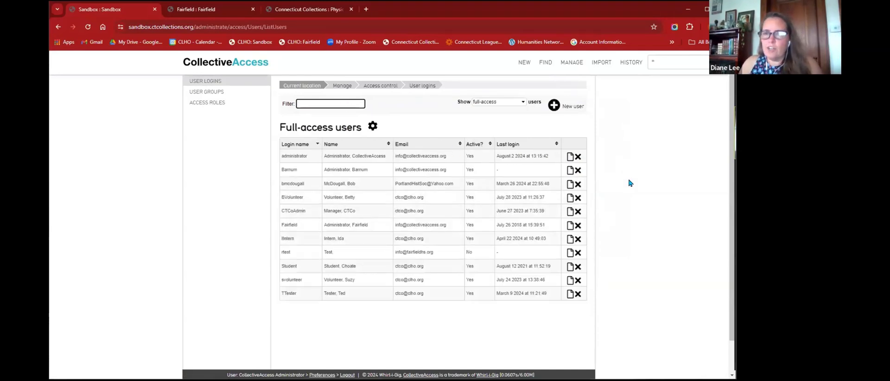
- Start a new user login, then head to User groups, triggering an unsaved-changes warning
click(554, 109)
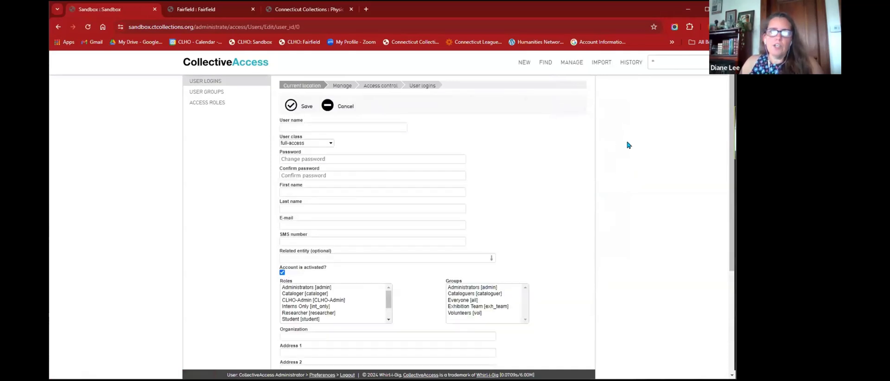
click(355, 124)
click(613, 159)
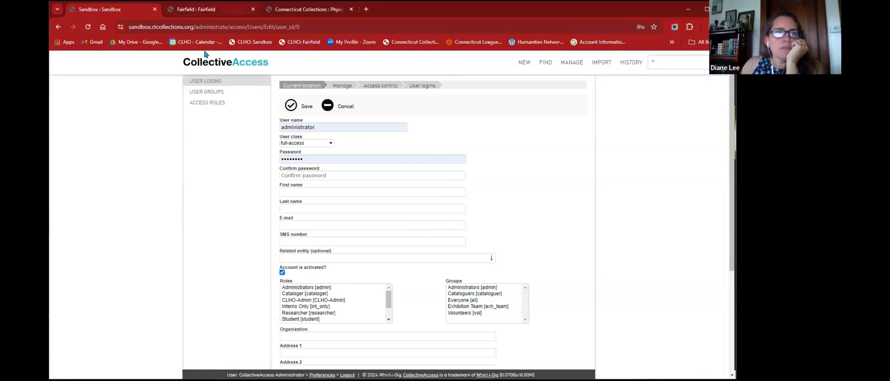
click(207, 92)
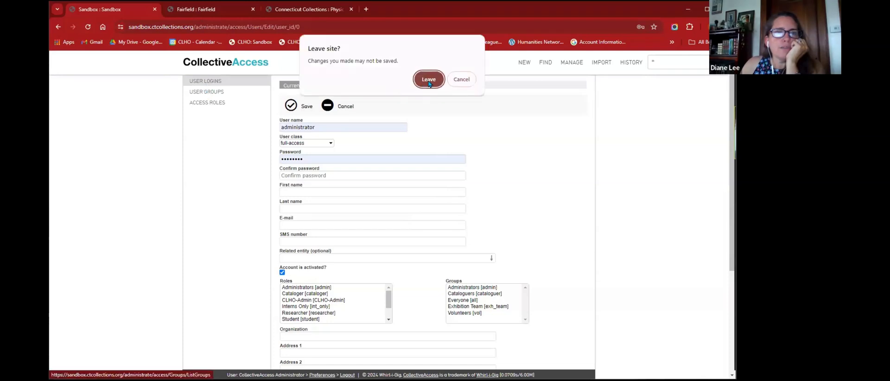
- Leave the unsaved user form and reopen the full-access user logins list
click(435, 83)
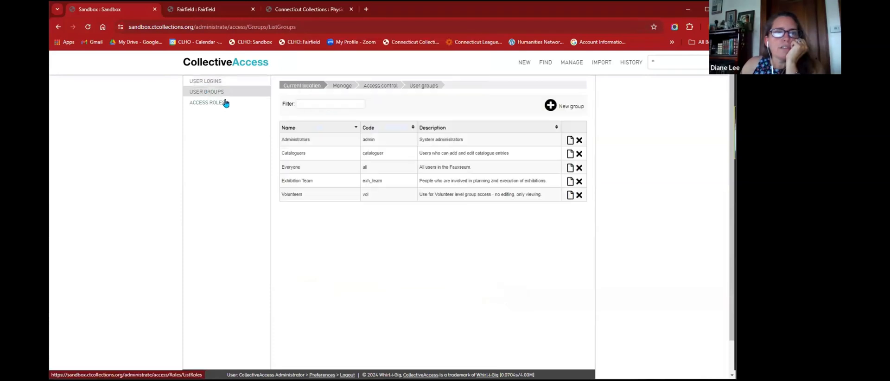
click(210, 81)
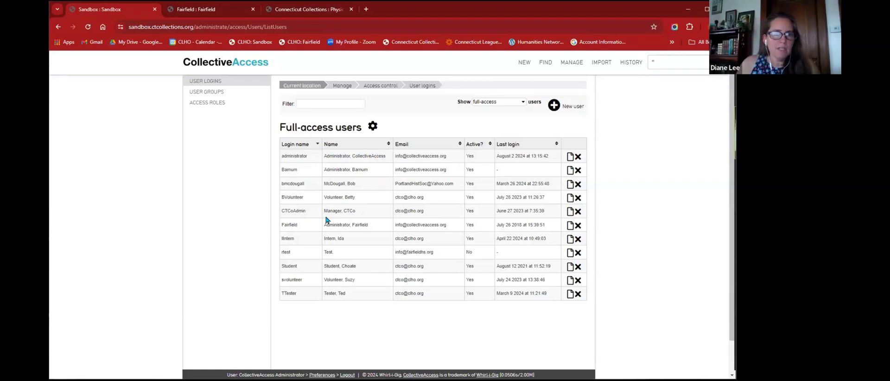
- Create a new user login, replacing the prefilled 'administrator' user name with the person's login name
click(553, 105)
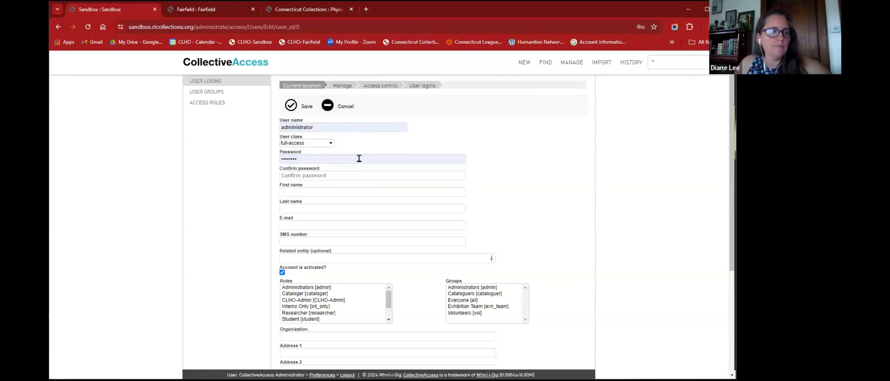
click(355, 125)
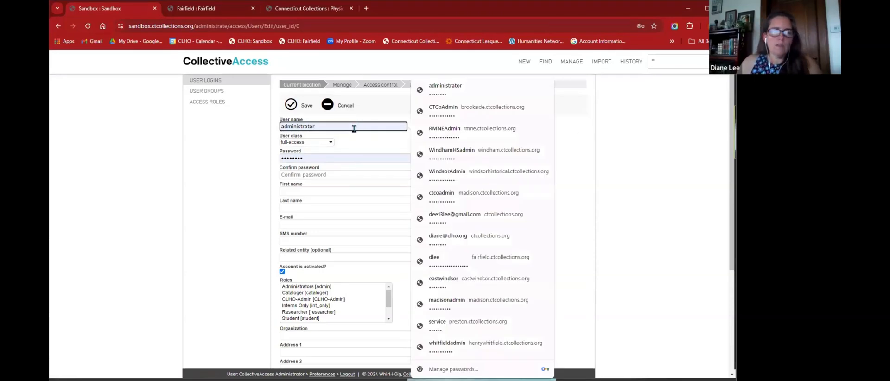
double_click(354, 128)
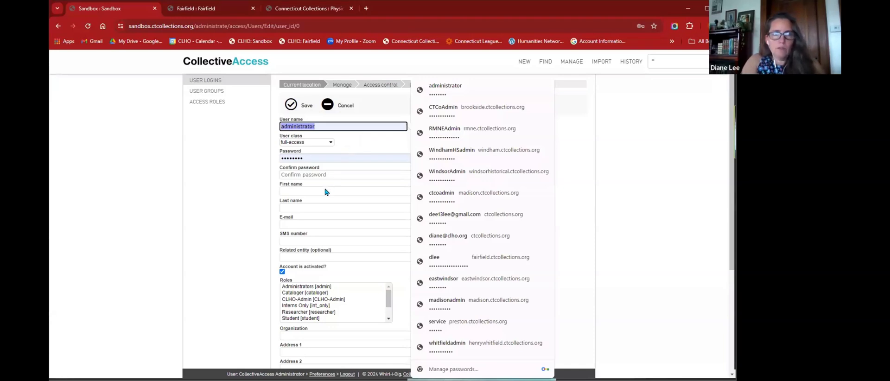
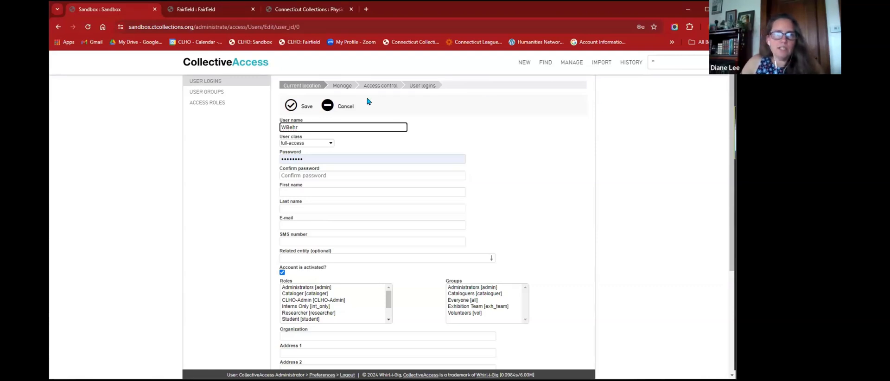
- Keep the user class as full-access and enter a new password plus its confirmation
click(307, 143)
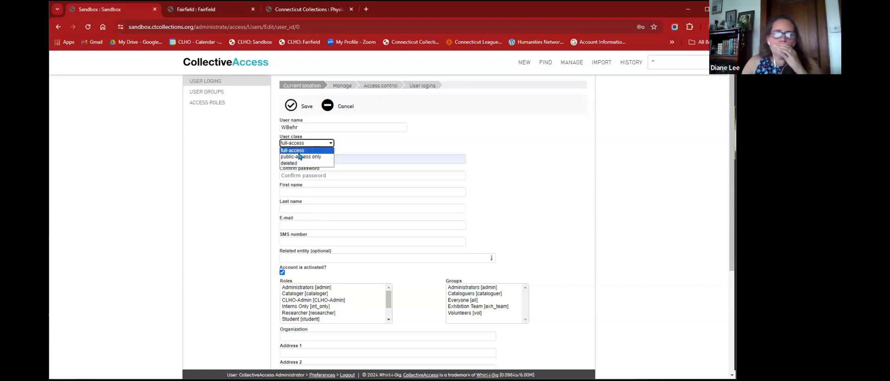
click(345, 155)
double_click(330, 158)
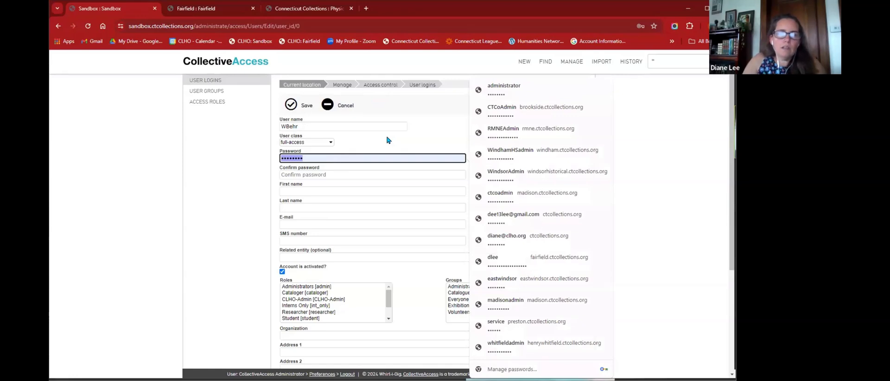
text(********)
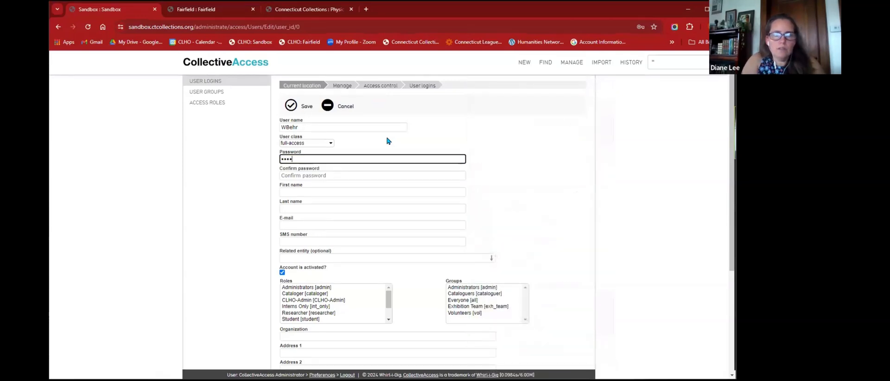
key(Tab)
text(******)
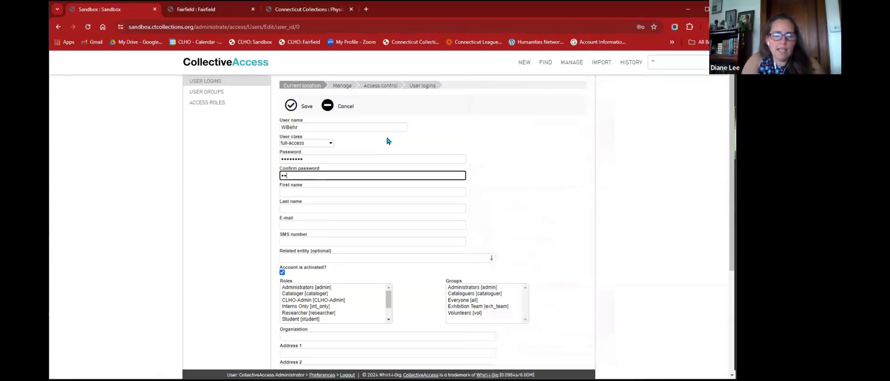
text(**)
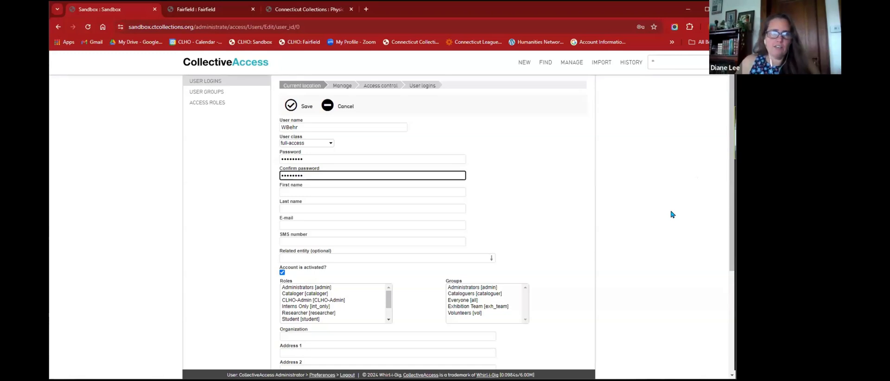
- Enter the new user's first name, last name and e-mail address, fixing an e-mail typo
click(426, 190)
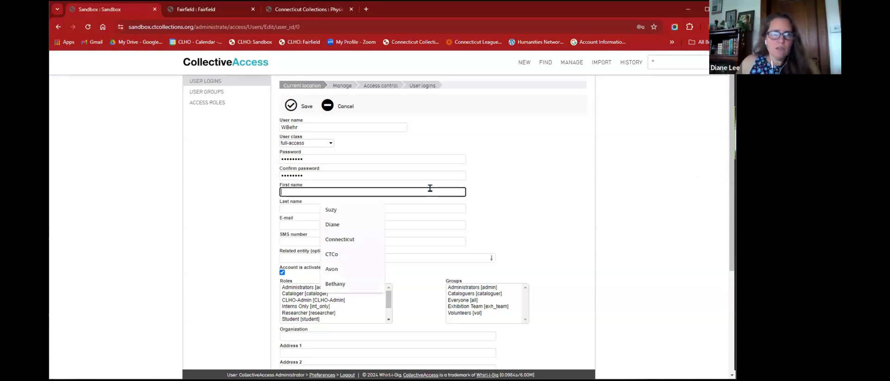
click(500, 191)
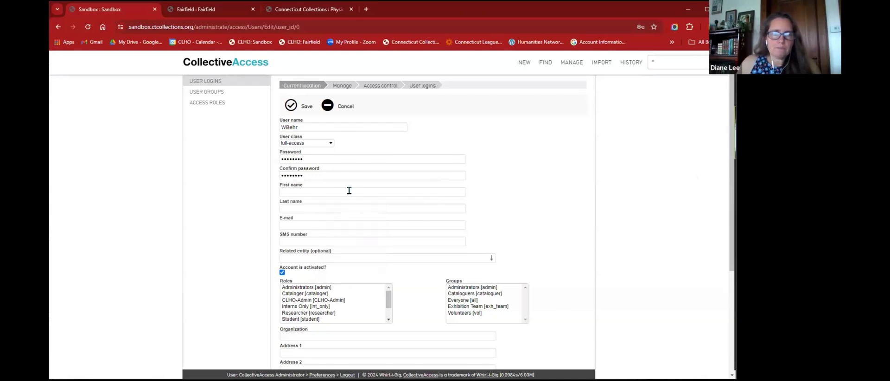
click(308, 191)
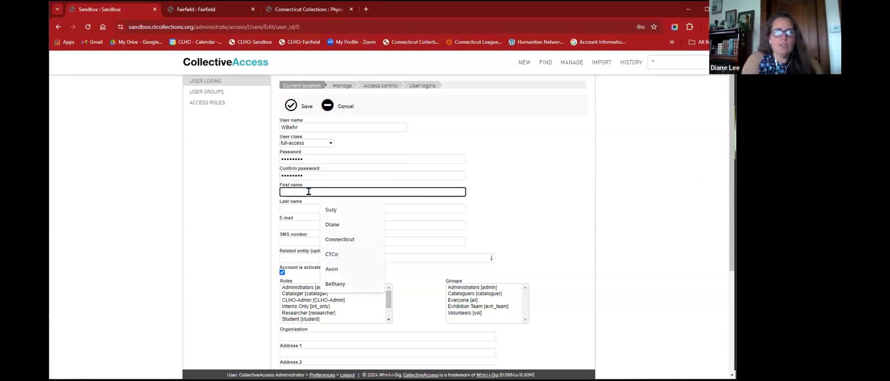
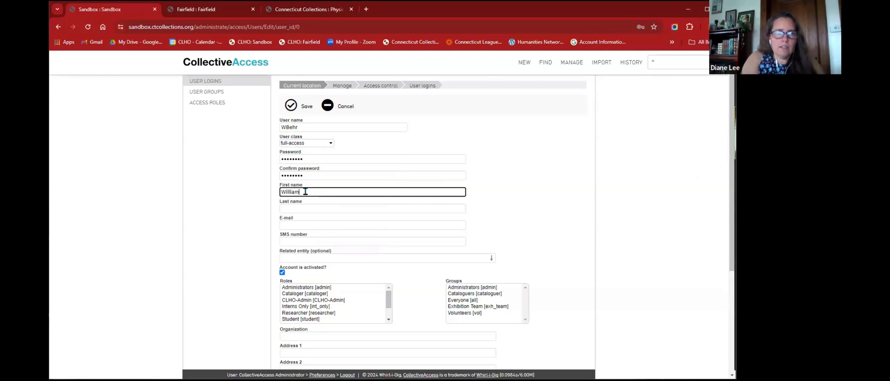
key(Tab)
key(Tab)
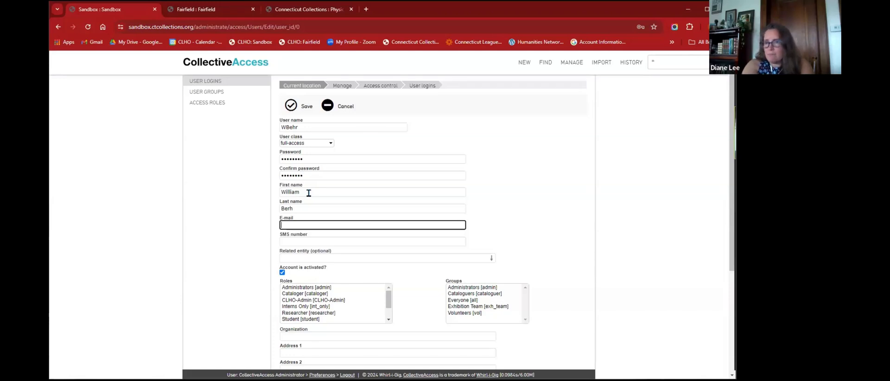
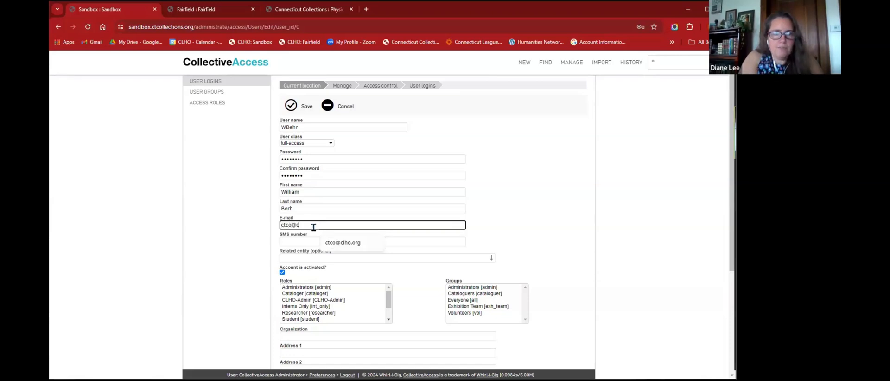
key(Tab)
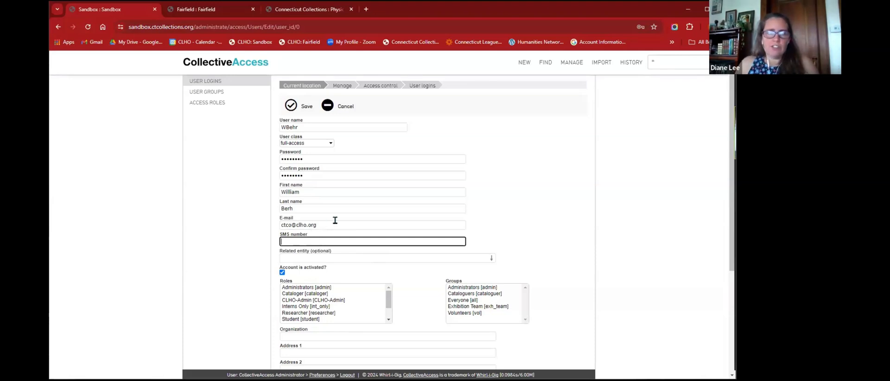
- Give the new user the Cataloger [cataloger] role
scroll(350, 221, down, 1)
click(353, 216)
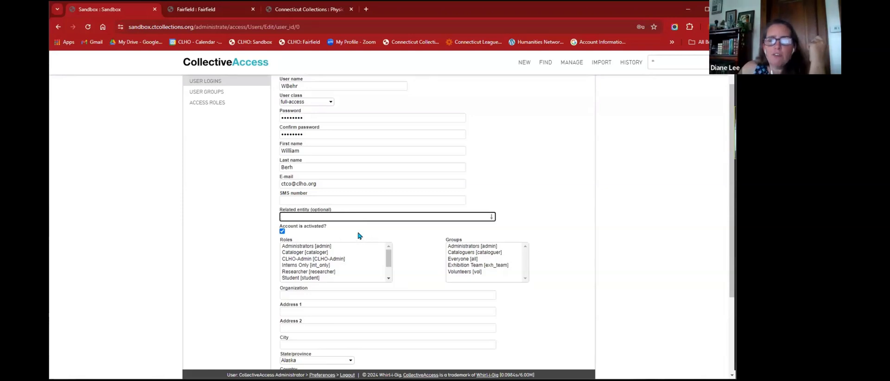
scroll(359, 234, down, 1)
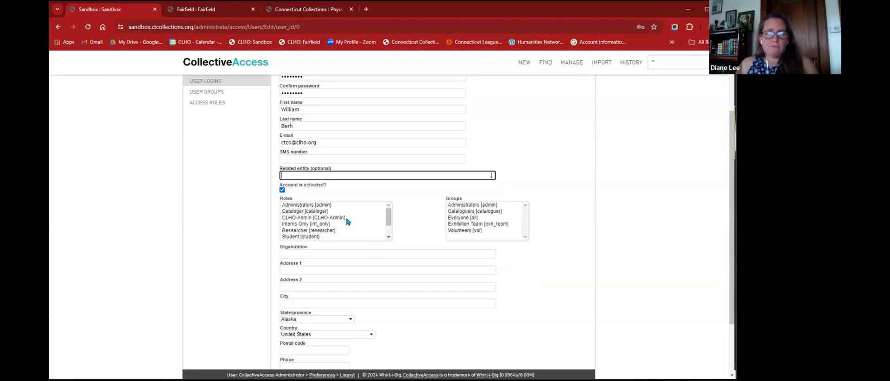
scroll(443, 319, down, 2)
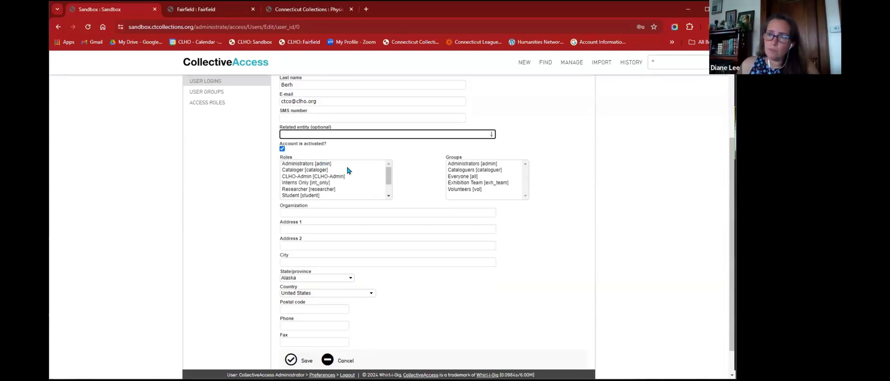
click(308, 173)
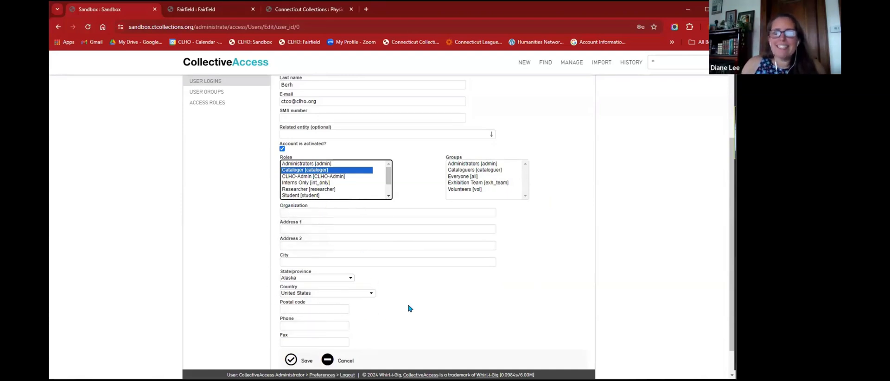
- Set the state/province to Connecticut and save the new user login
click(326, 278)
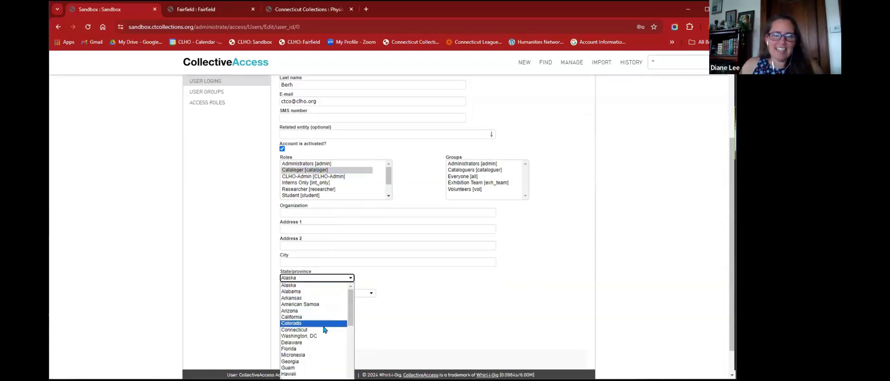
click(323, 326)
click(320, 278)
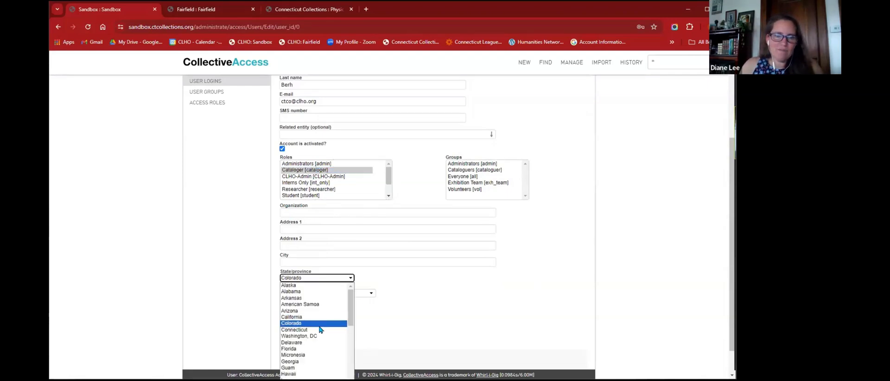
click(320, 332)
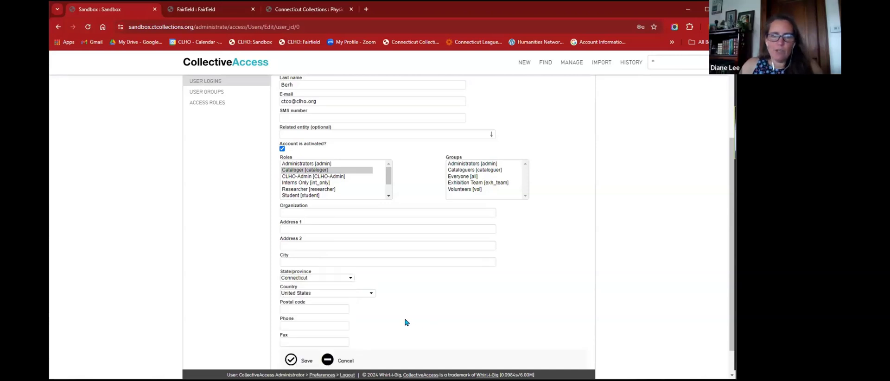
scroll(391, 306, down, 2)
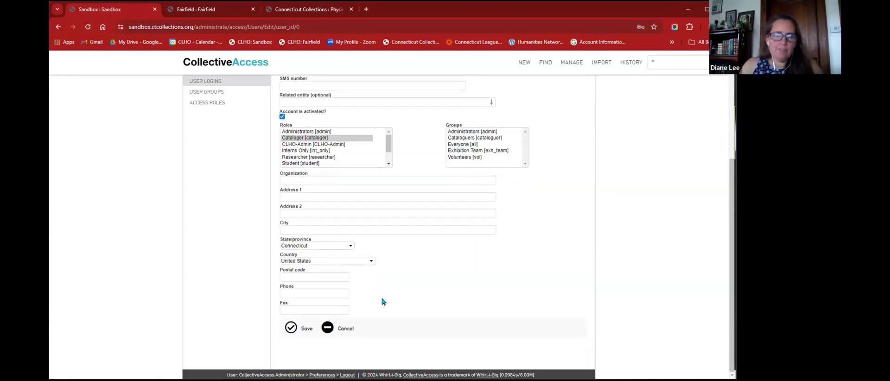
click(290, 329)
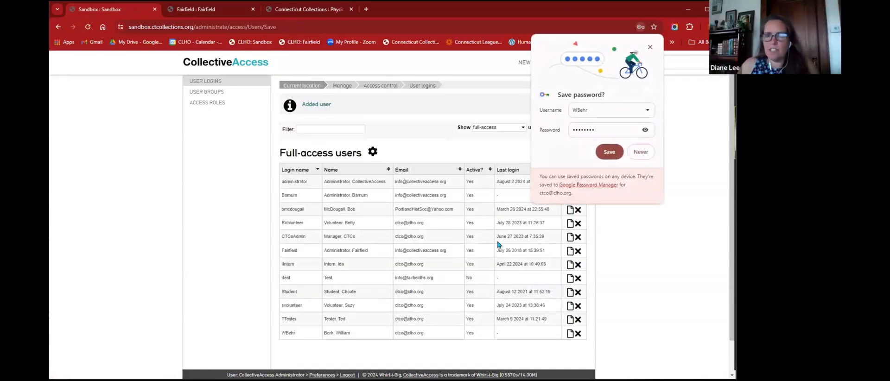
- Dismiss the browser's save-password offer and log the administrator out via the footer
click(651, 202)
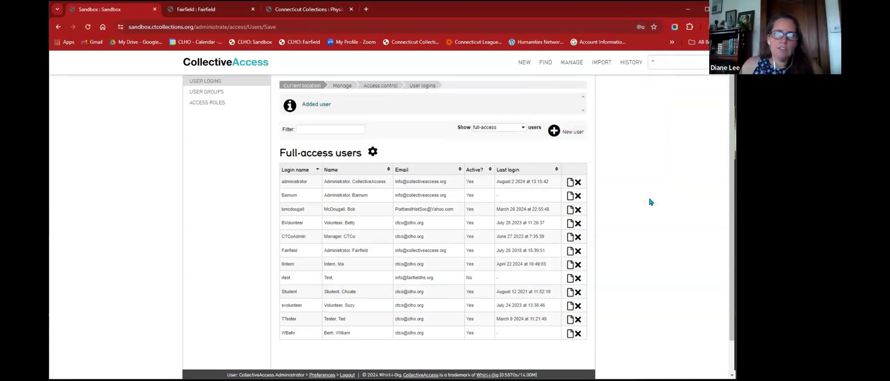
scroll(649, 202, down, 1)
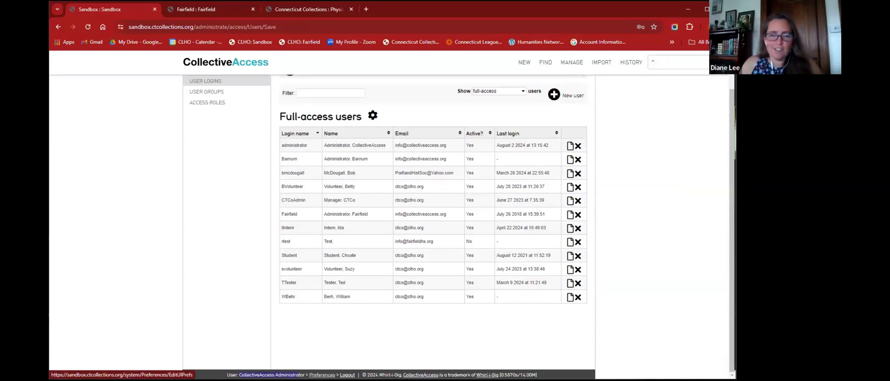
click(347, 374)
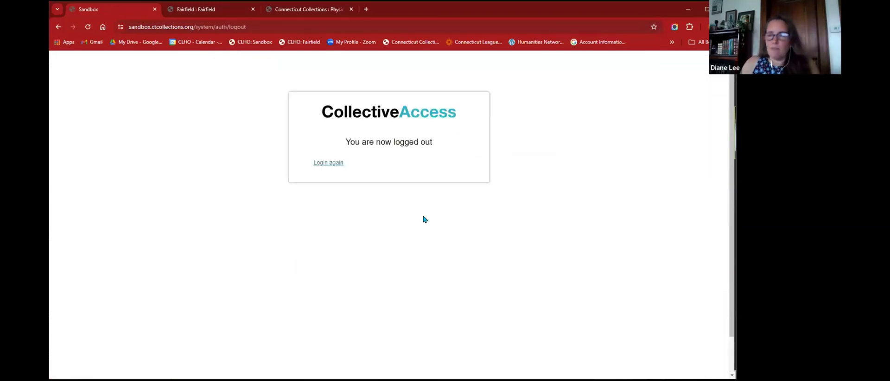
- Replace the autofilled user name with the new user's name, enter its password, and log in
click(322, 162)
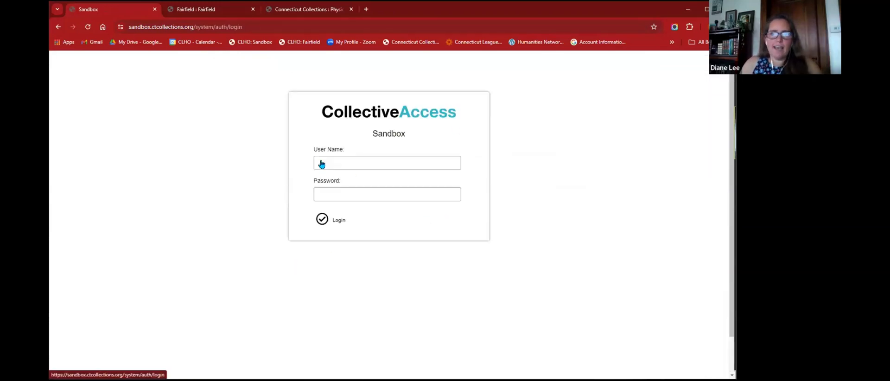
click(359, 166)
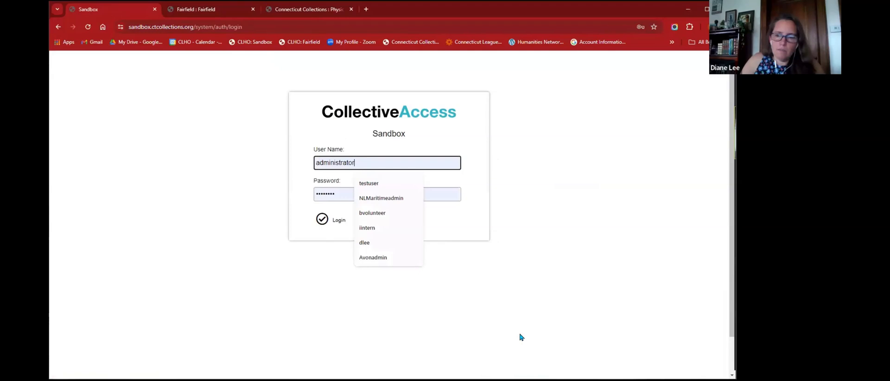
key(BackSpace)
key(BackSpace)
key(BackSpace)
key(BackSpace)
key(BackSpace)
key(BackSpace)
key(BackSpace)
key(BackSpace)
key(BackSpace)
key(BackSpace)
key(BackSpace)
key(BackSpace)
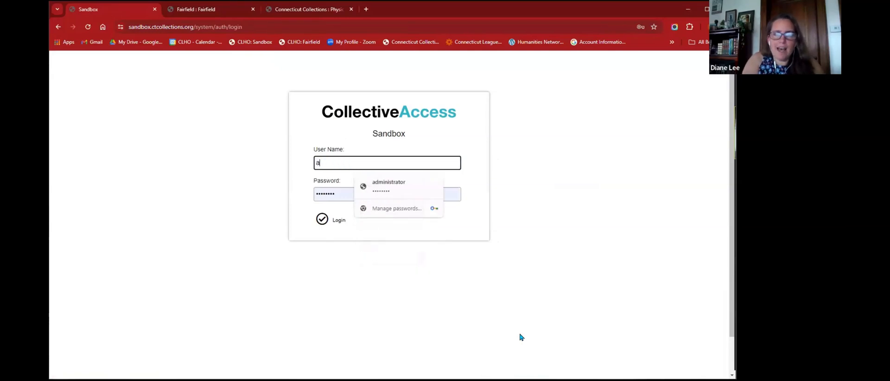
key(BackSpace)
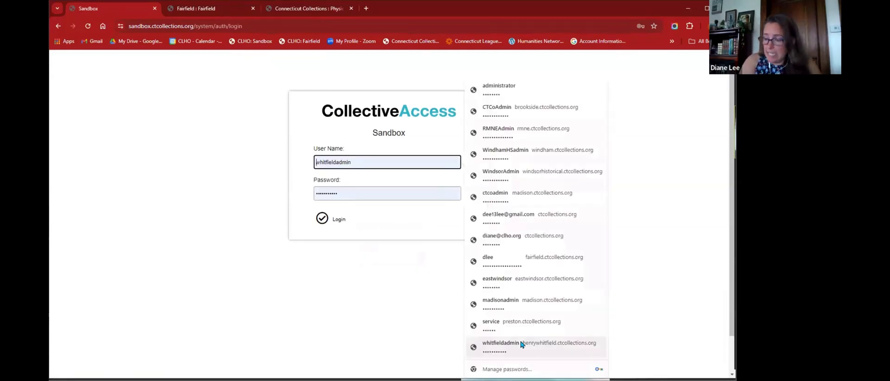
key(Tab)
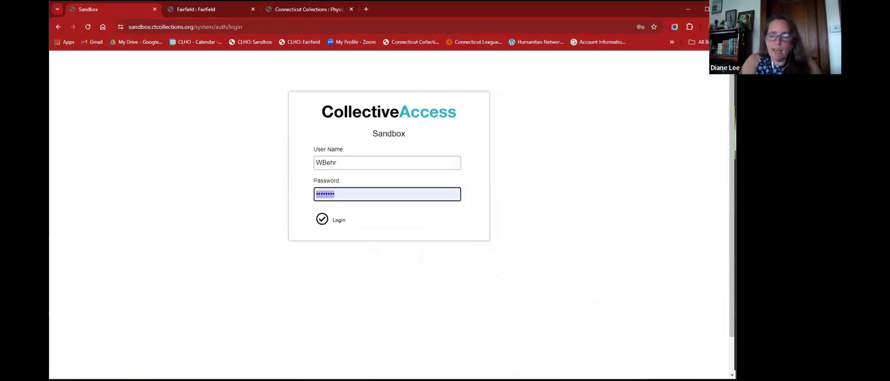
text(••••••••)
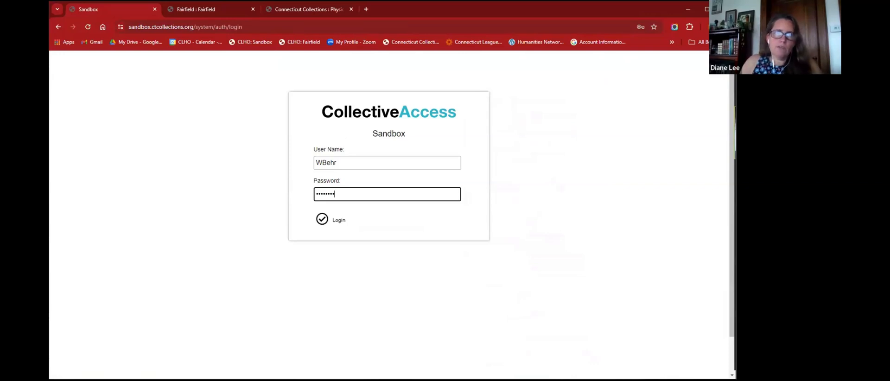
click(322, 219)
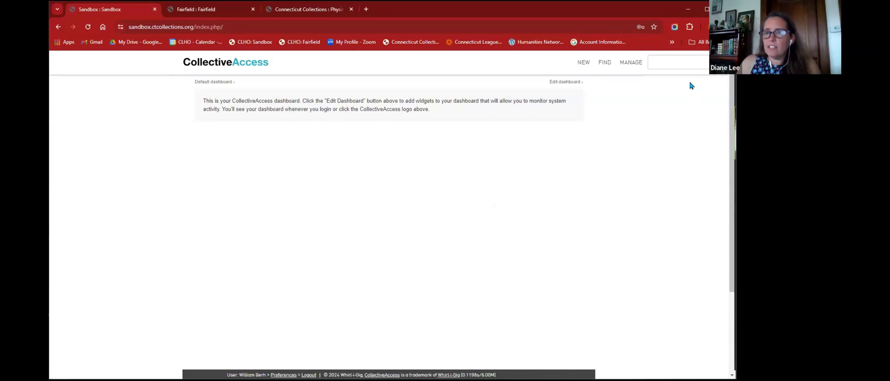
- Review the MANAGE menu options available to the new Cataloger user
mouse_move(616, 66)
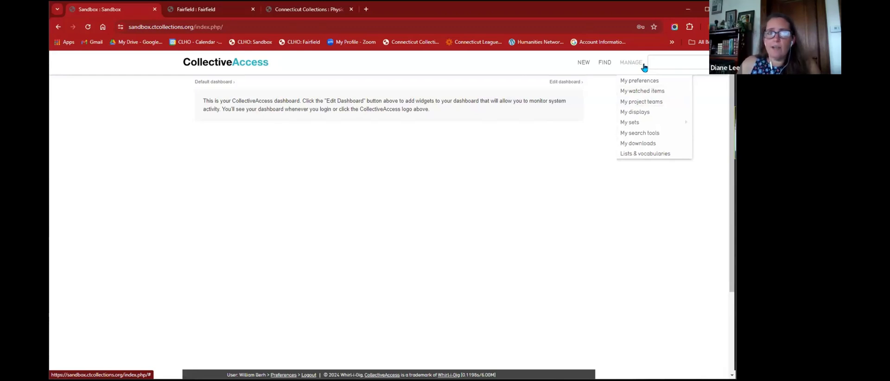
click(214, 10)
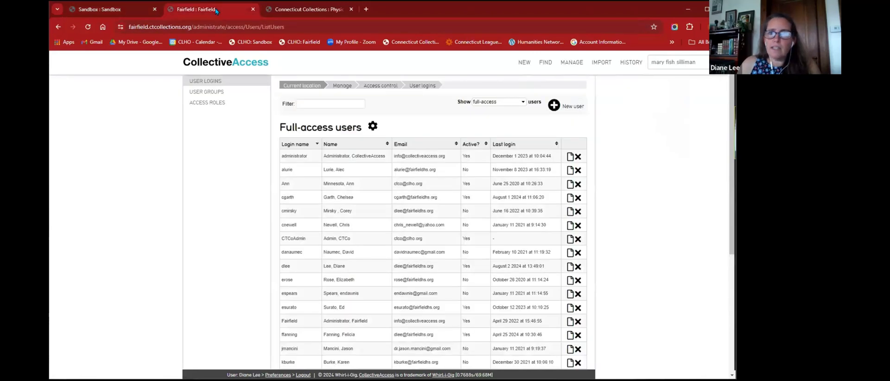
click(118, 12)
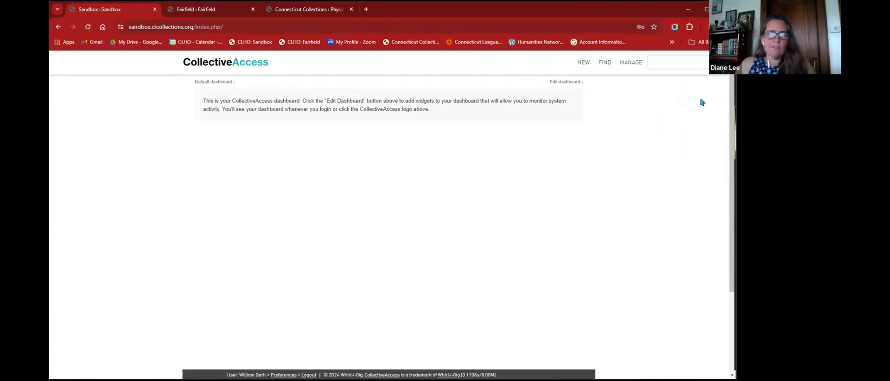
- Run a * wildcard quick search and collapse the Objects results
click(672, 61)
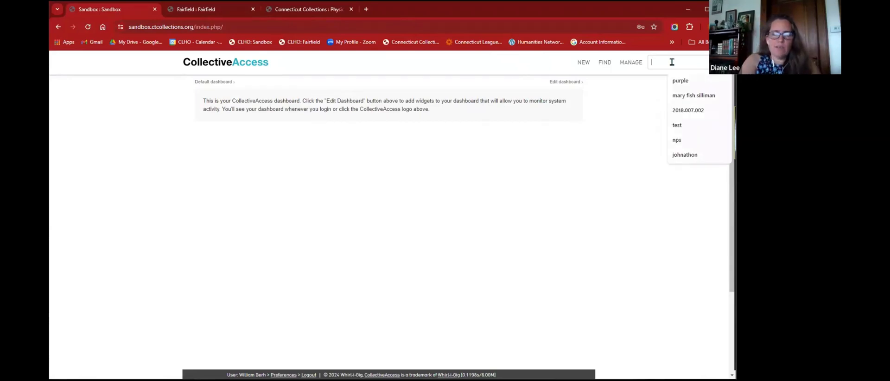
text(*)
key(Return)
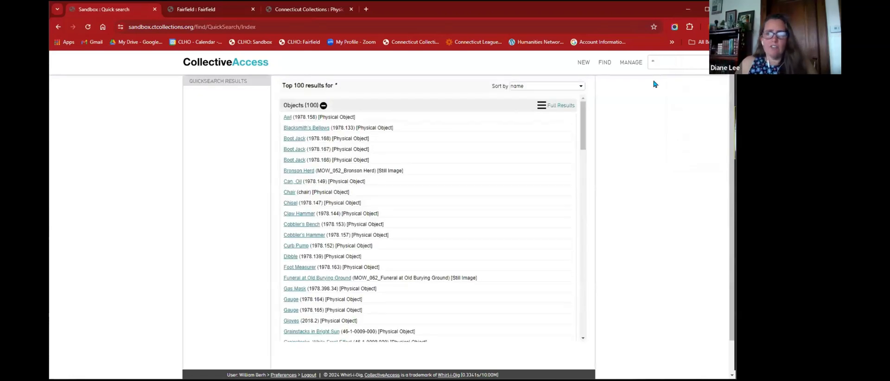
click(323, 105)
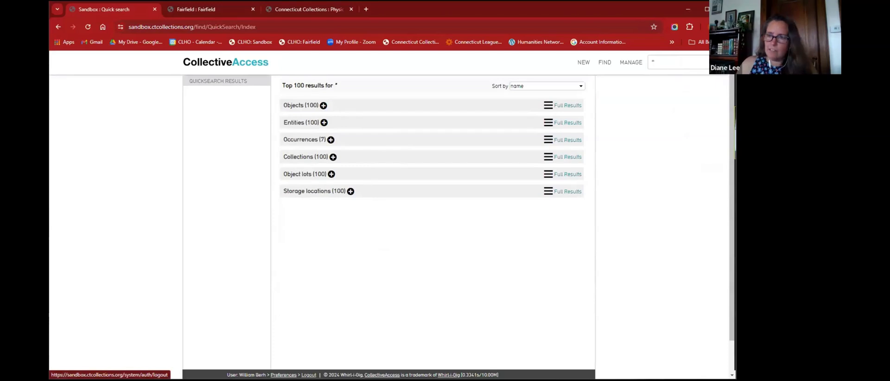
- Log the Cataloger user out and sign back in as administrator
click(309, 374)
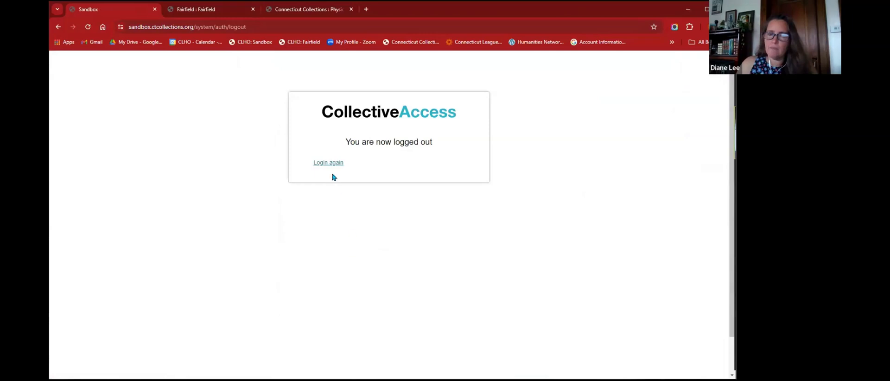
click(331, 162)
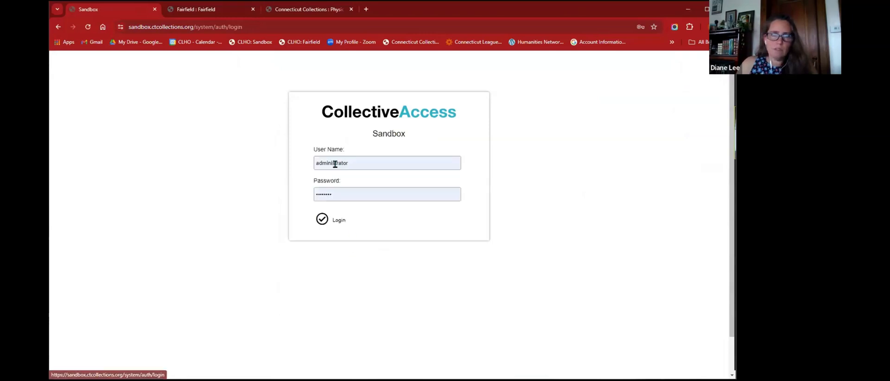
click(322, 220)
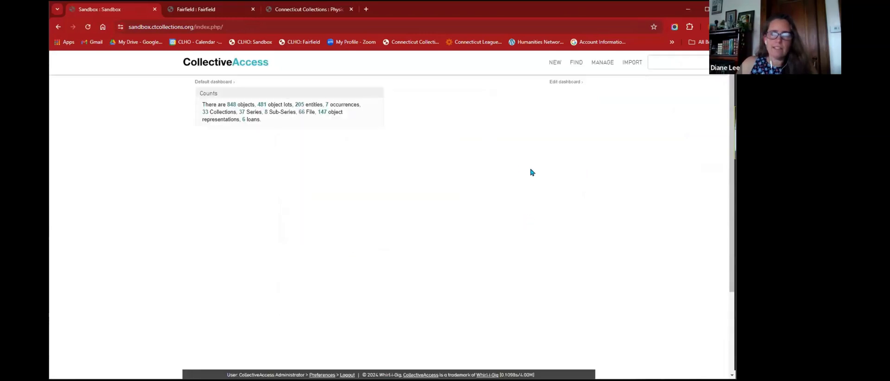
mouse_move(593, 66)
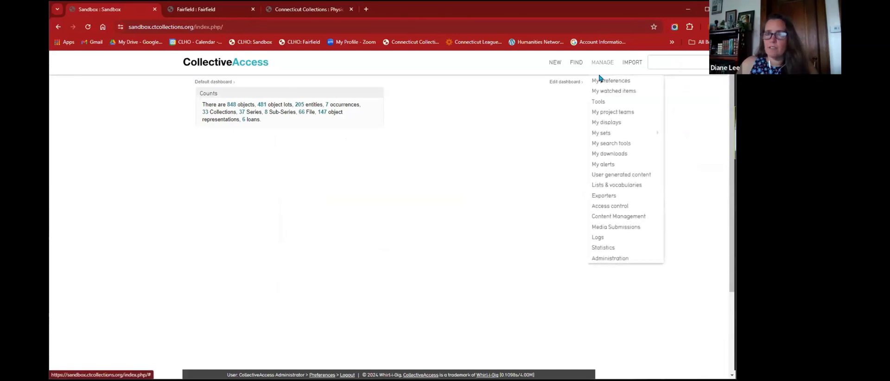
- Open MANAGE > Access control and show the USER GROUPS list
click(618, 207)
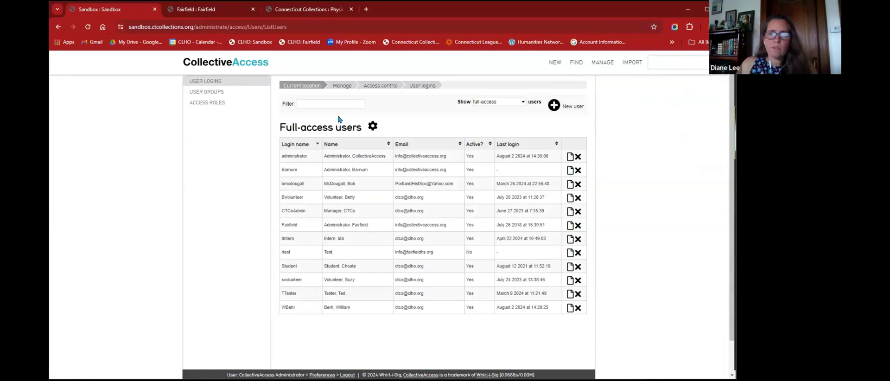
click(210, 95)
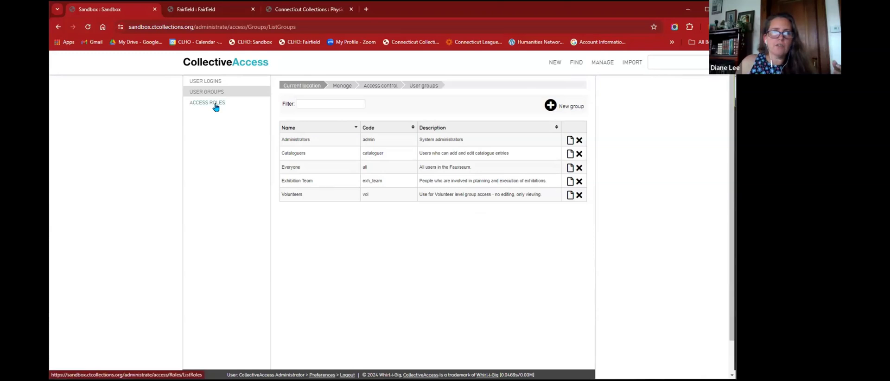
- Return to USER LOGINS and open the new user's account for editing
click(208, 83)
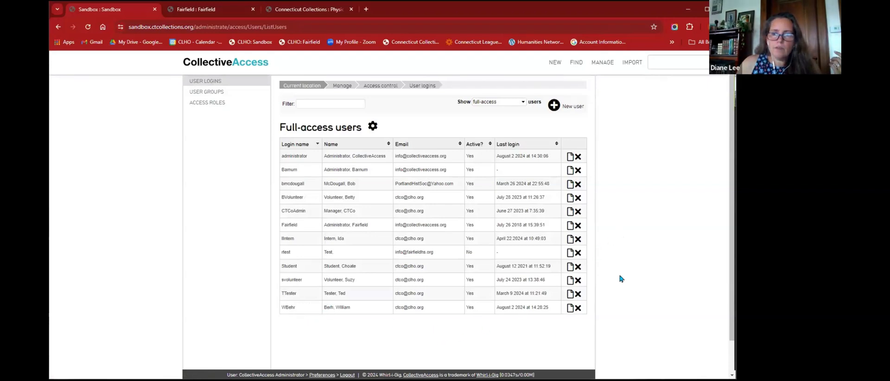
click(570, 308)
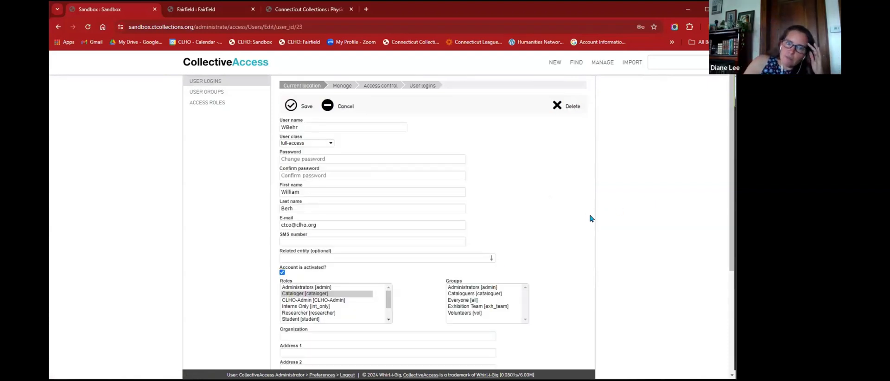
click(317, 158)
key(Tab)
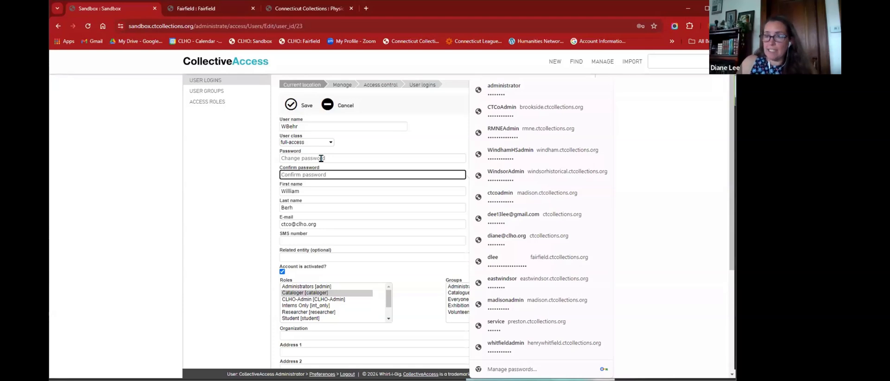
click(144, 243)
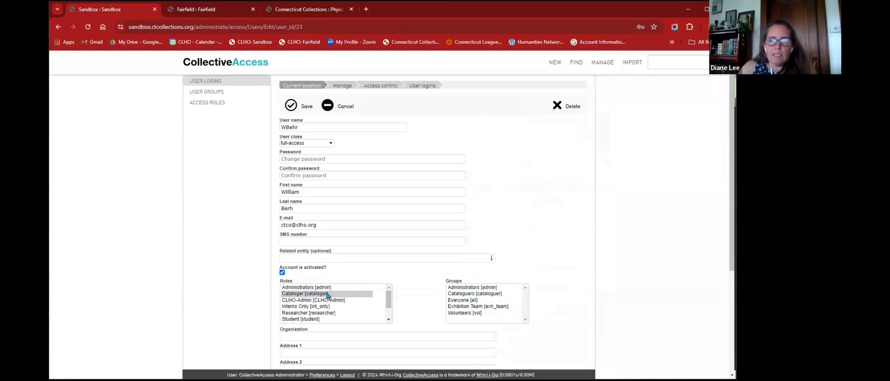
- Put the user in Cataloguers, Everyone and Exhibition Team groups and save
click(458, 295)
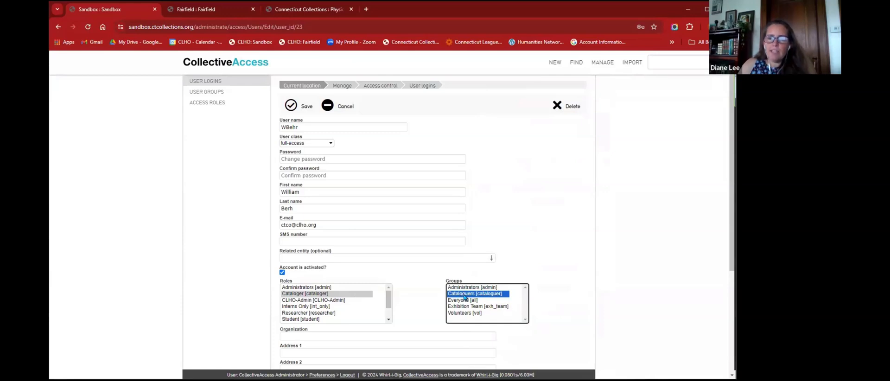
click(467, 300)
click(469, 295)
click(468, 300)
click(469, 296)
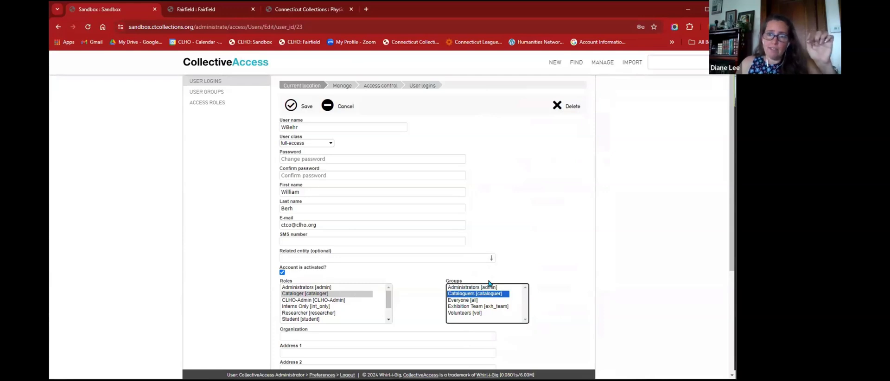
ctrl+click(472, 300)
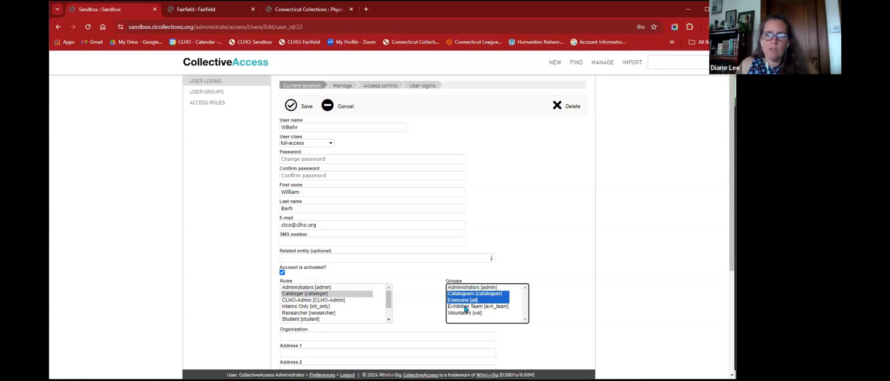
ctrl+click(465, 307)
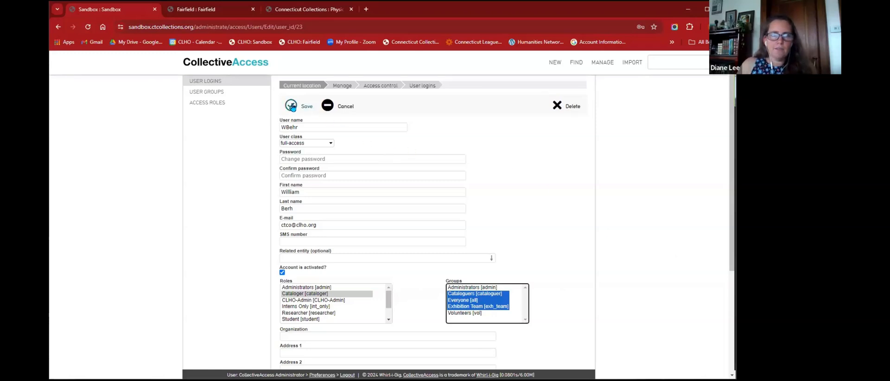
click(291, 106)
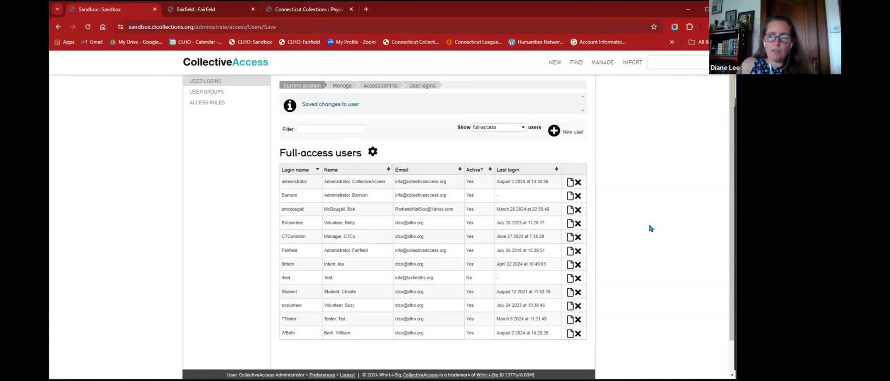
scroll(646, 177, down, 1)
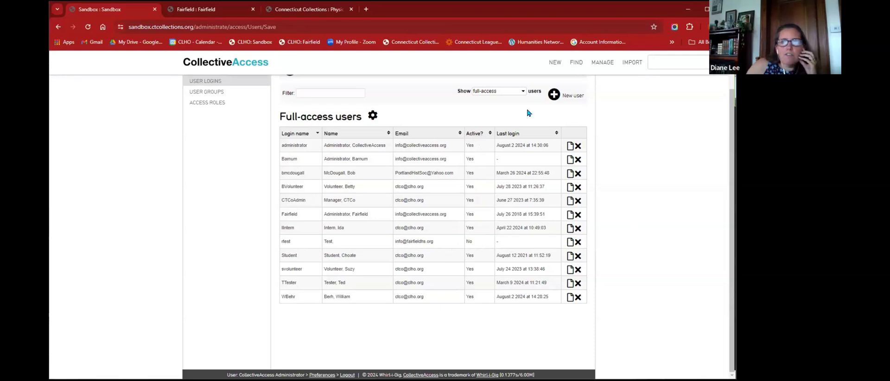
- Start a new user login and select the prefilled user name for replacement
click(551, 96)
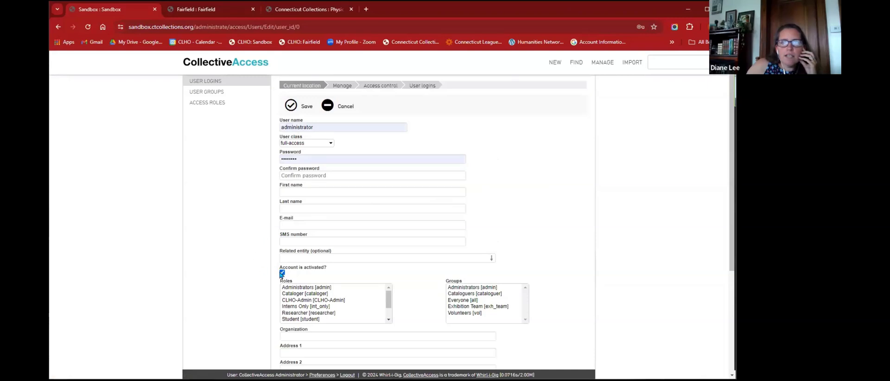
click(282, 272)
click(333, 128)
double_click(333, 127)
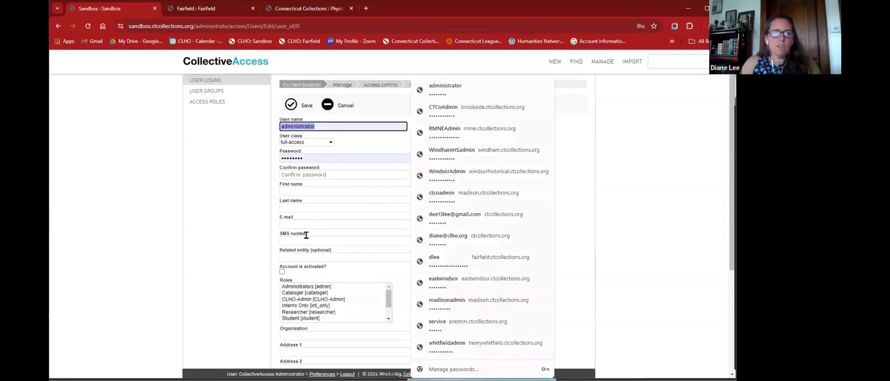
click(282, 274)
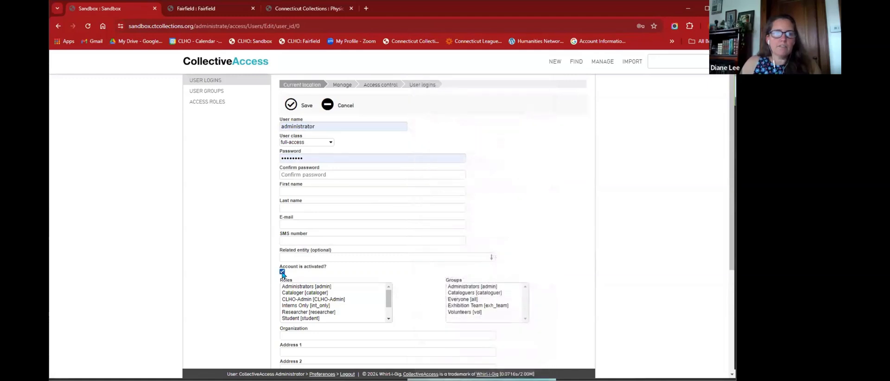
double_click(338, 128)
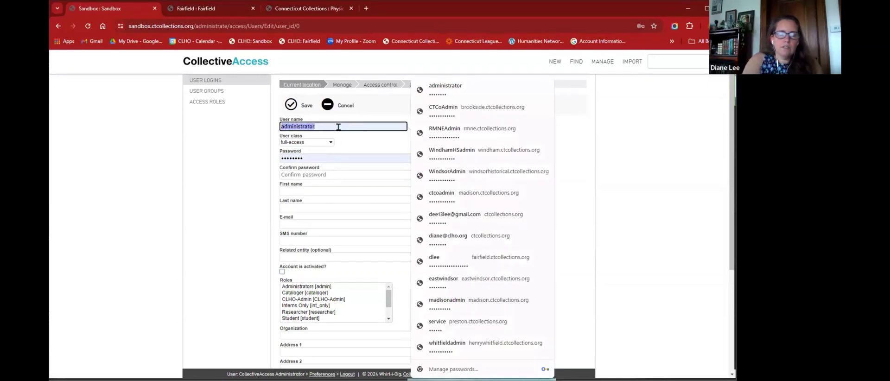
- Enter user name InActive, a password and confirmation, first name In, last name Active
text(I)
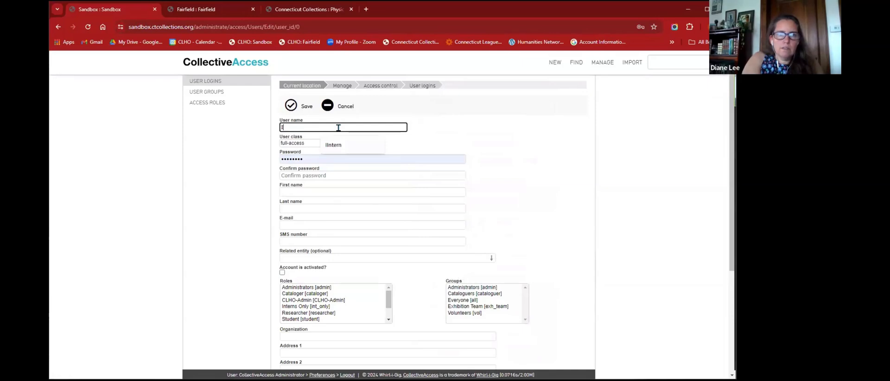
text(nActive)
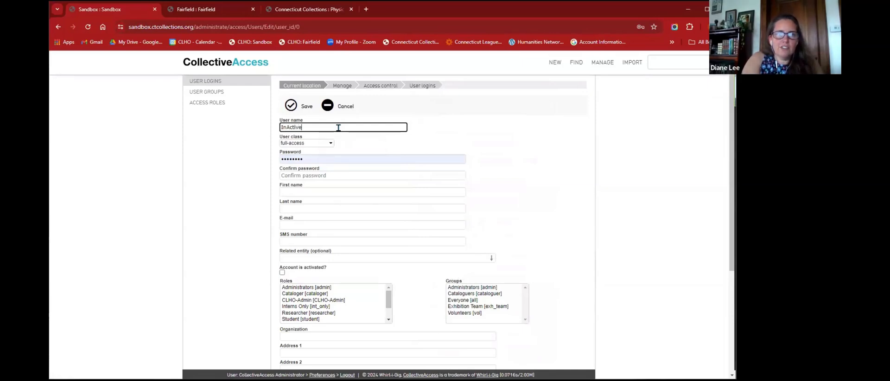
key(Tab)
key(Tab)
text(••••••••)
key(Tab)
text(•••••••)
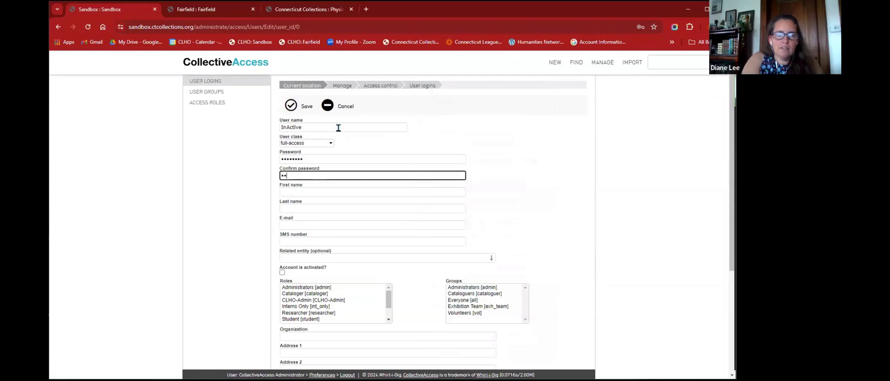
key(Tab)
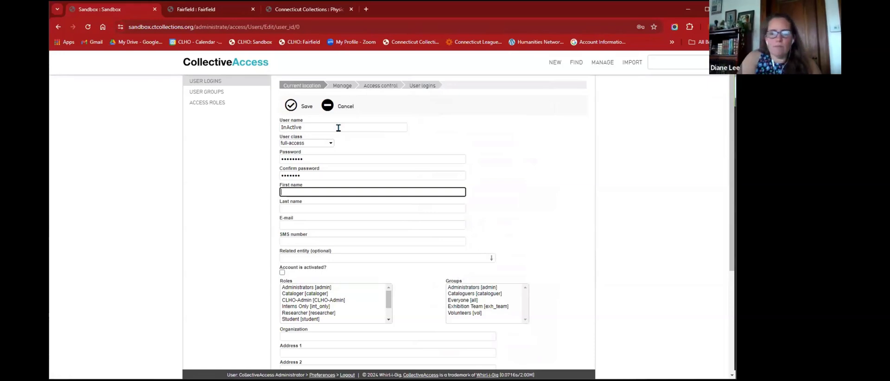
text(InA)
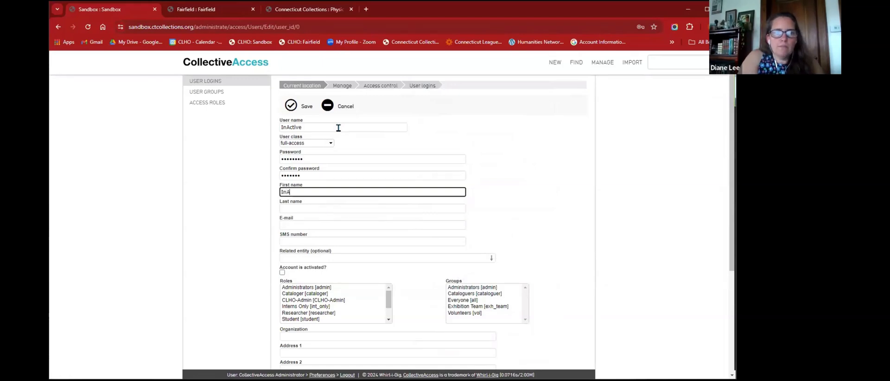
key(Tab)
text(Active)
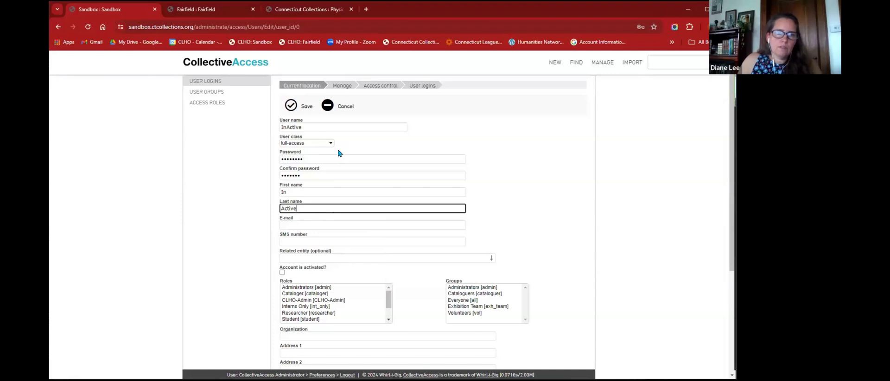
- Pick the suggested e-mail address and tick Account is activated
click(340, 224)
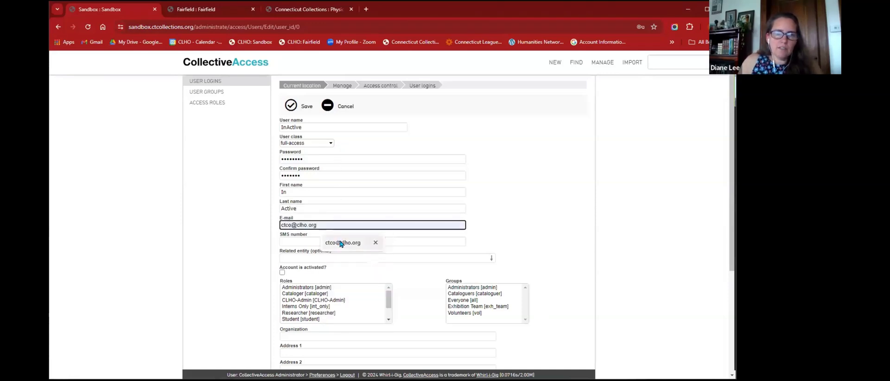
click(342, 242)
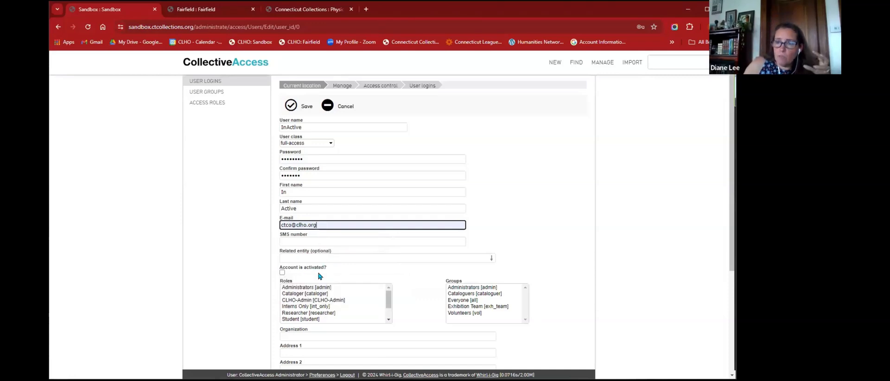
click(282, 273)
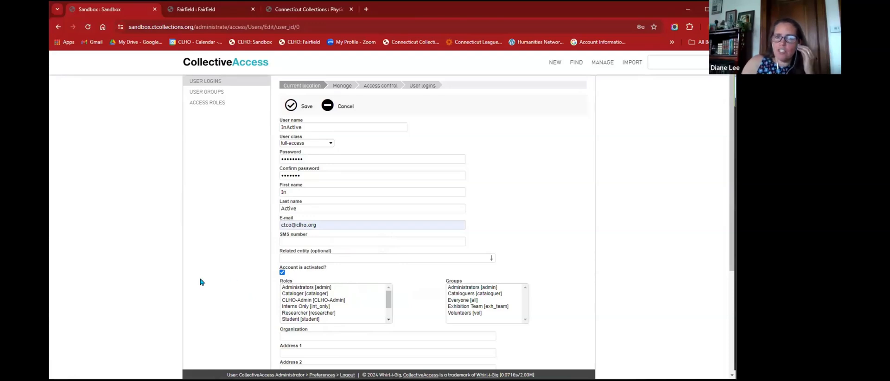
scroll(199, 269, down, 3)
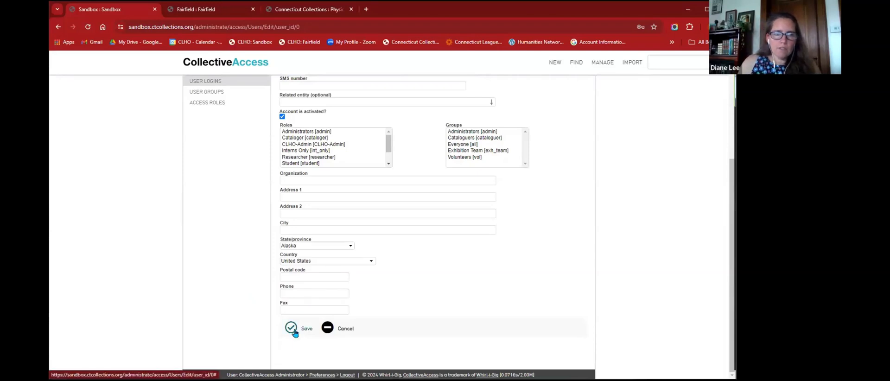
scroll(499, 185, up, 1)
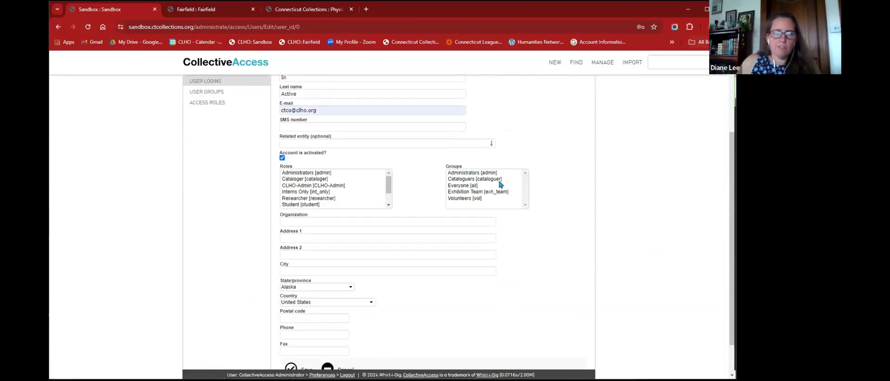
scroll(499, 184, up, 3)
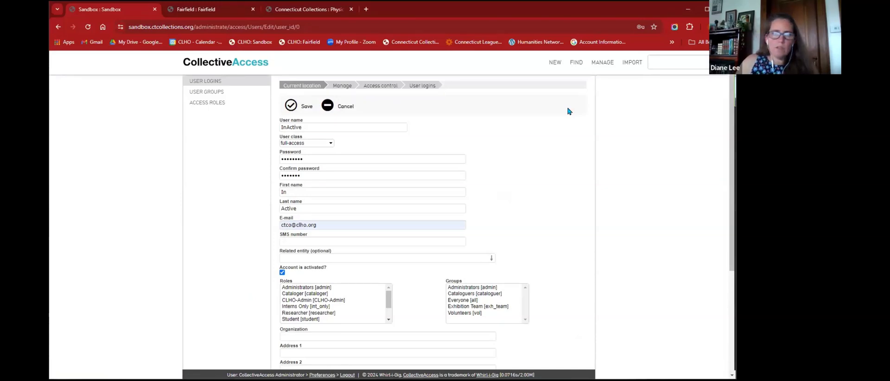
- Retype the mismatched password and confirmation, then save the InActive user
click(291, 105)
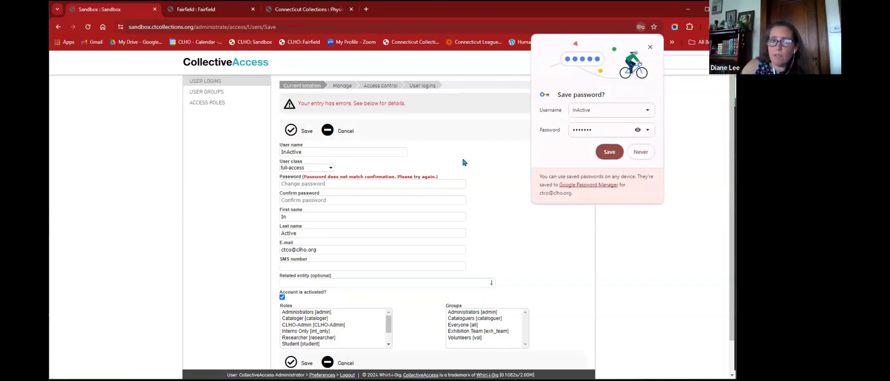
click(344, 186)
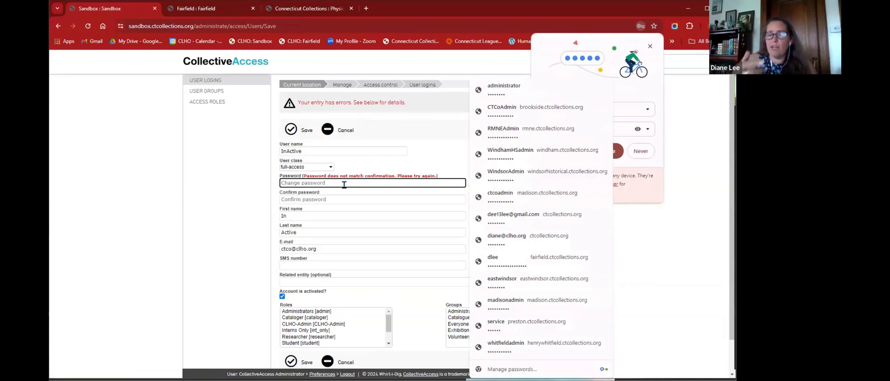
text(••••)
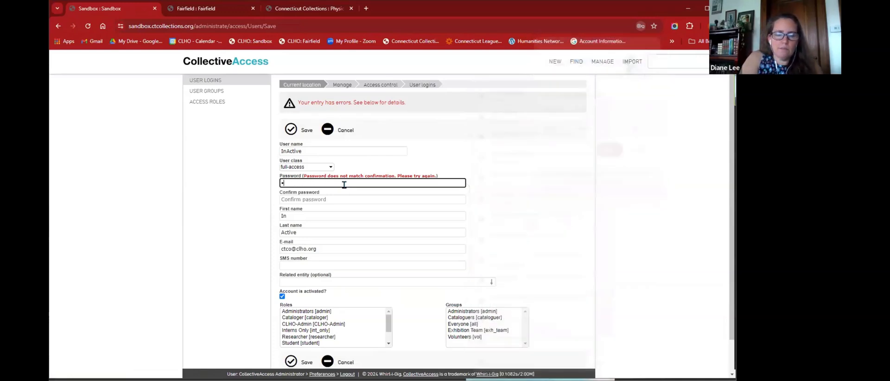
key(Tab)
text(••)
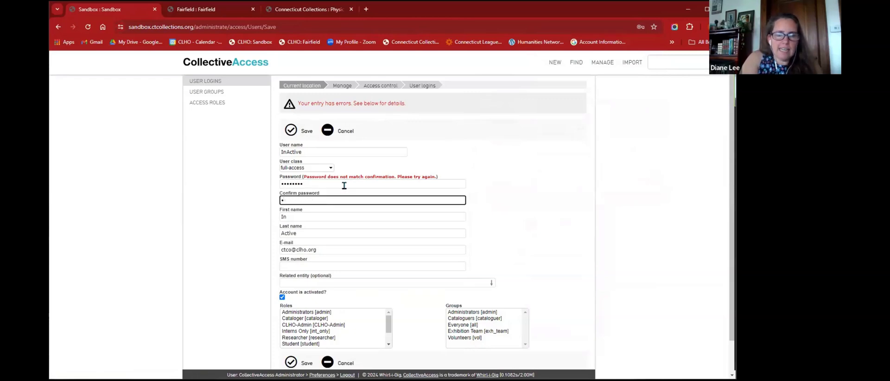
text(••••)
scroll(391, 211, down, 2)
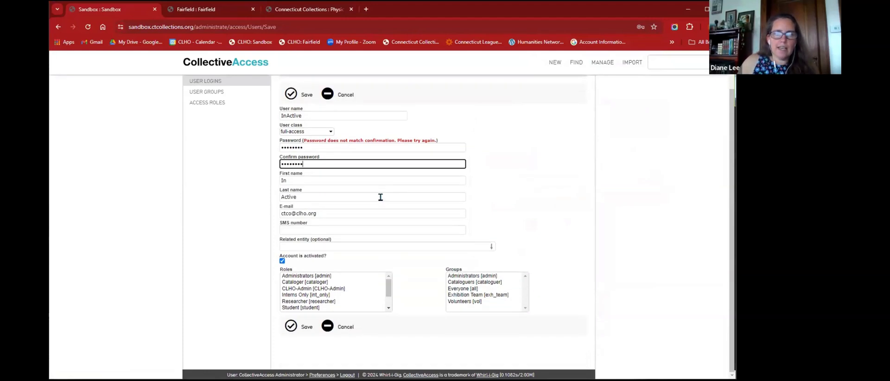
scroll(380, 196, up, 2)
click(292, 130)
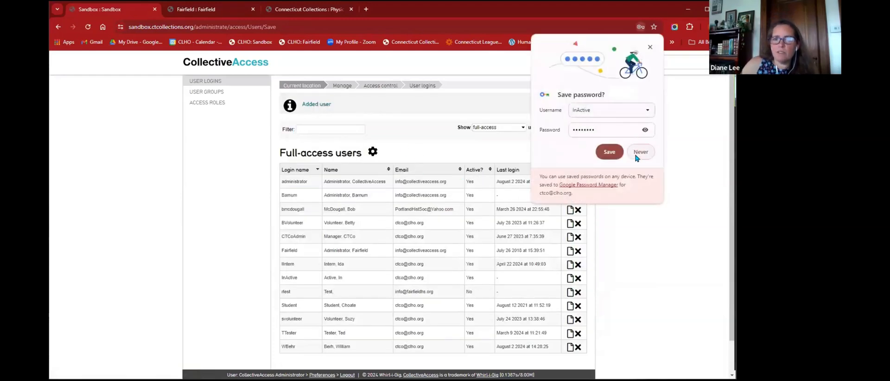
- Decline browser password saving, log out, and return to the login form
click(636, 156)
scroll(453, 163, down, 2)
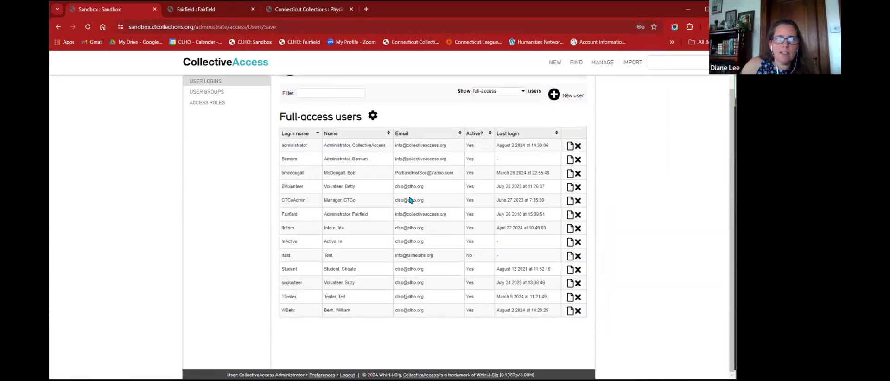
click(347, 375)
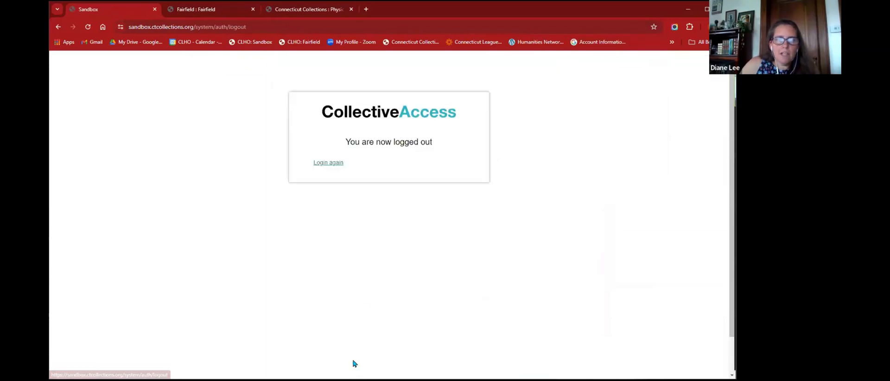
click(329, 165)
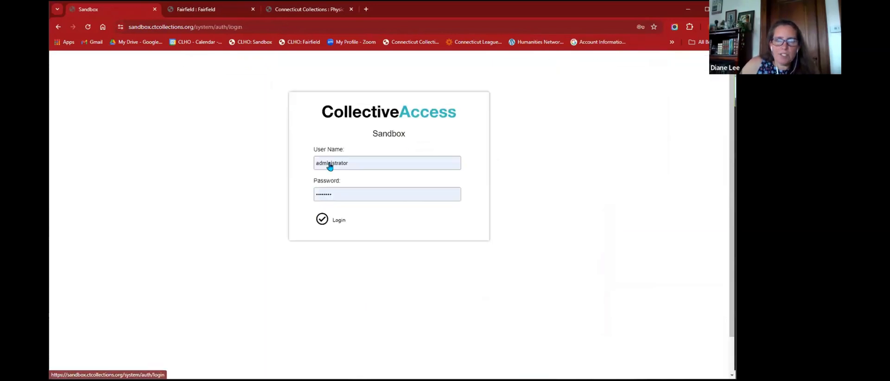
double_click(360, 160)
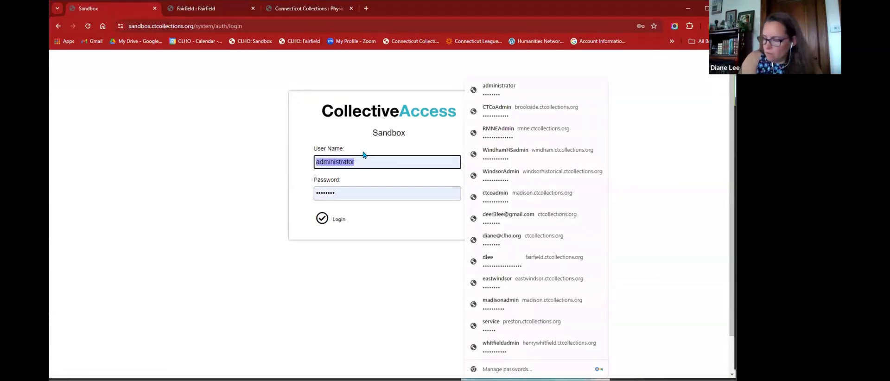
- Log in as InActive with its password, then log out from the empty dashboard
text(InActive)
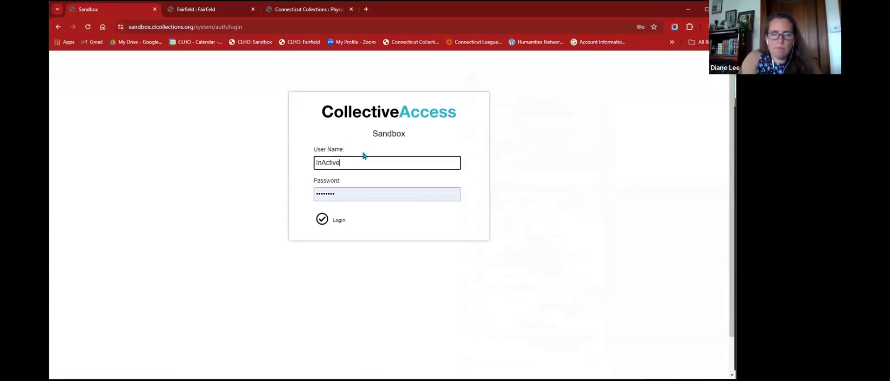
key(Tab)
text(p)
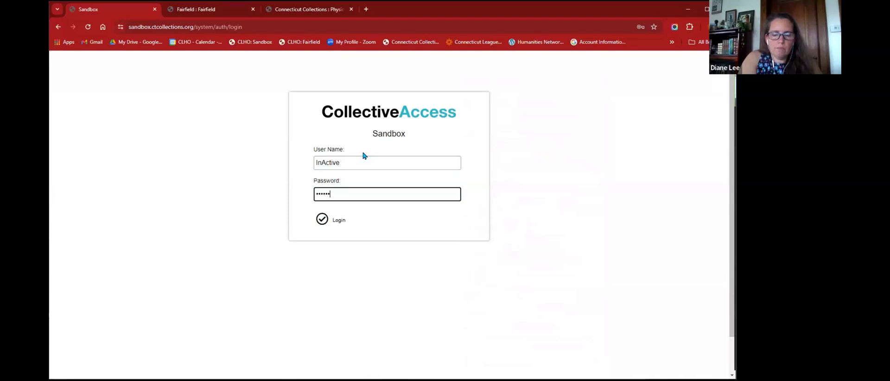
click(335, 220)
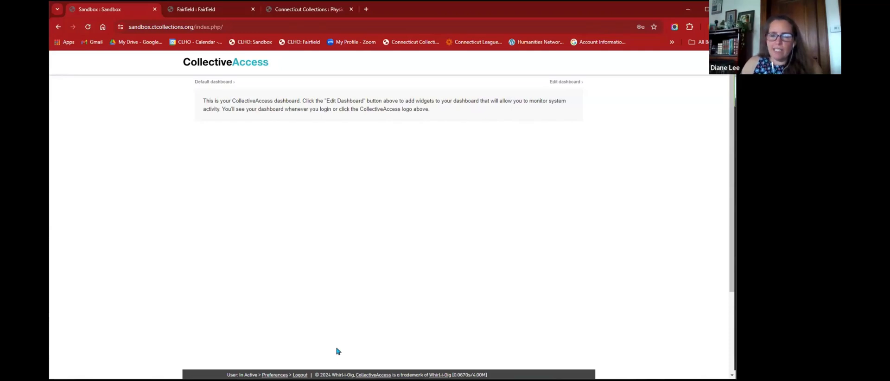
click(300, 375)
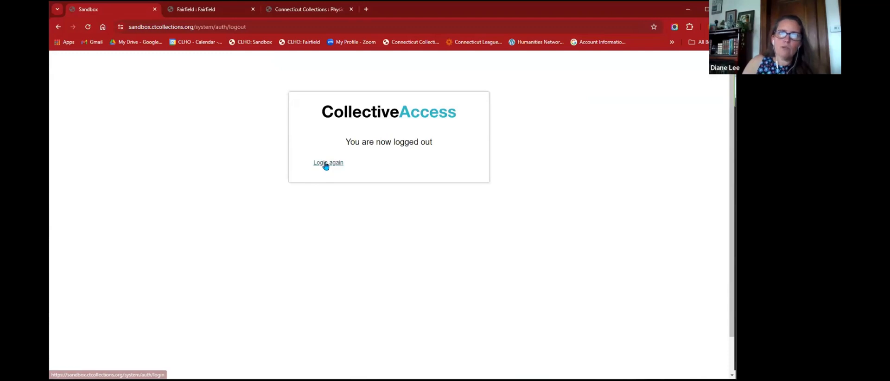
- Log back in as the administrator and duplicate the Sandbox tab
click(325, 164)
click(323, 220)
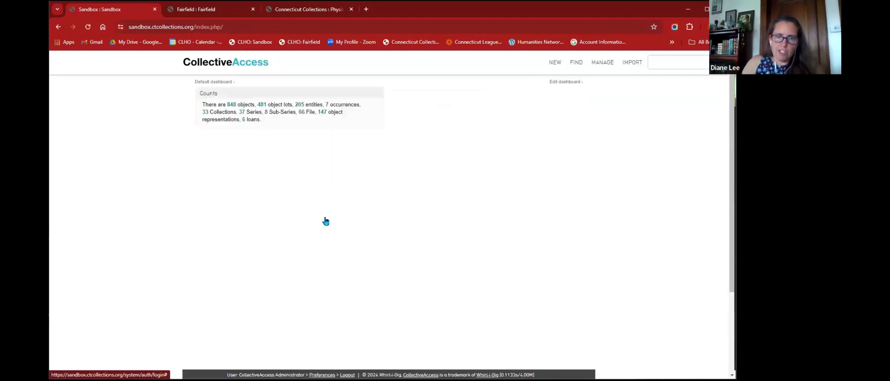
mouse_move(606, 68)
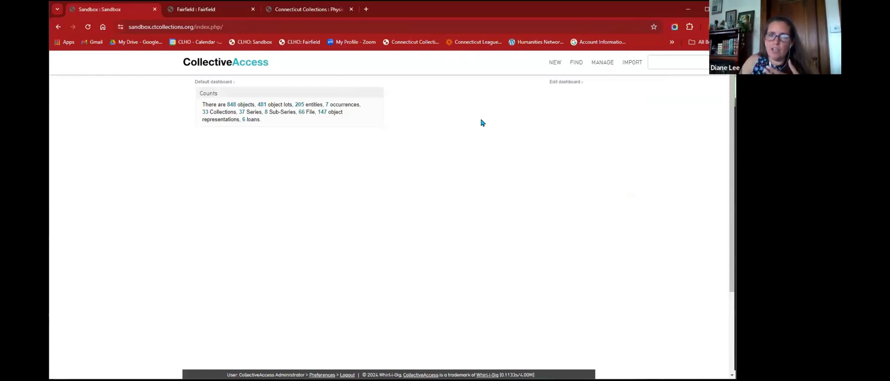
right_click(116, 9)
click(145, 79)
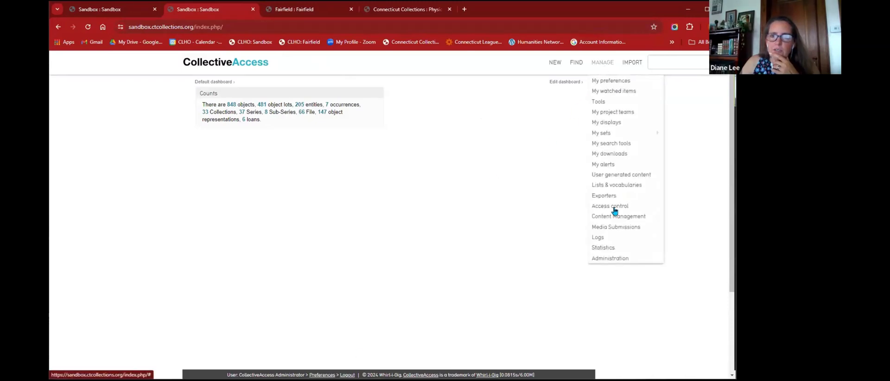
- Assign the InActive user the Volunteer [vol] role and save the account
click(615, 209)
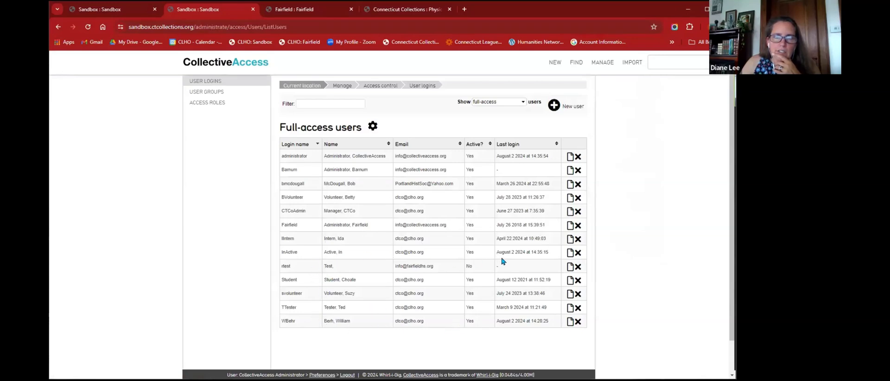
click(570, 252)
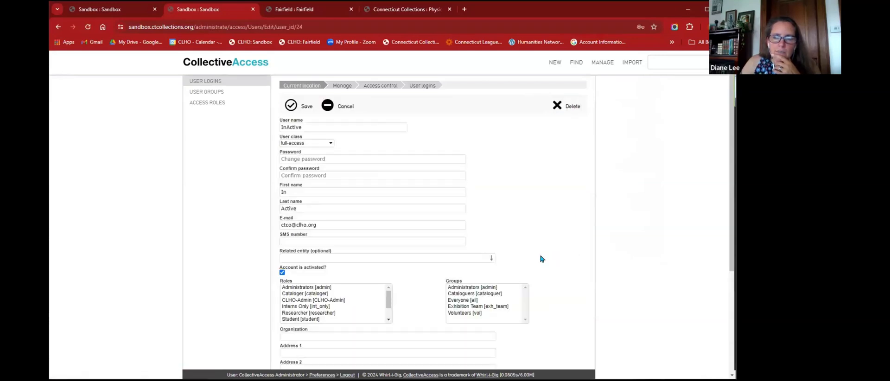
scroll(303, 312, down, 2)
click(300, 319)
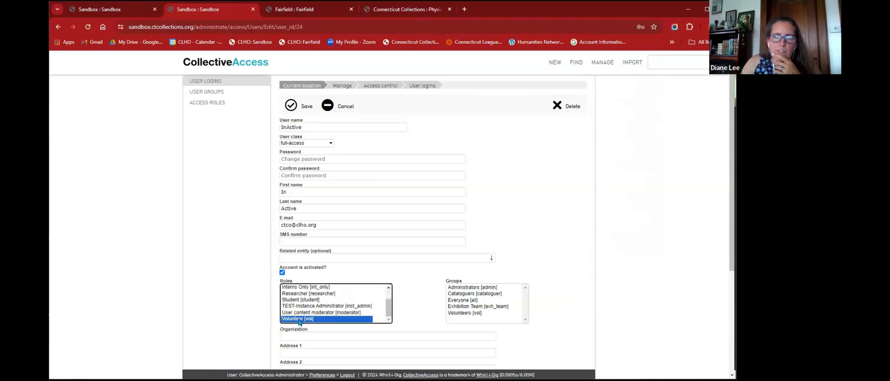
click(571, 266)
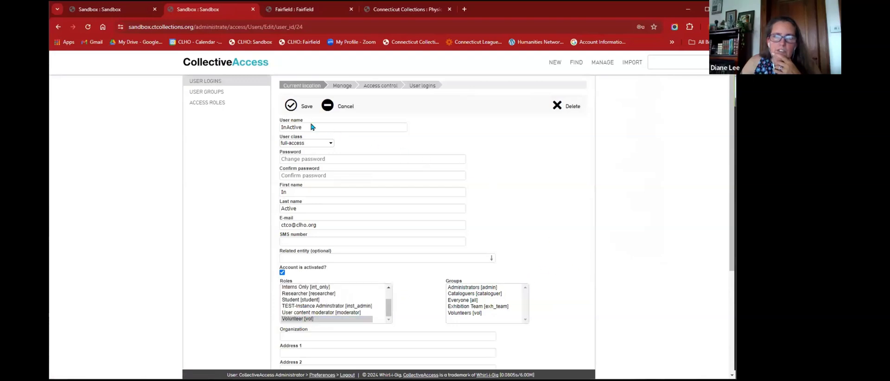
click(292, 105)
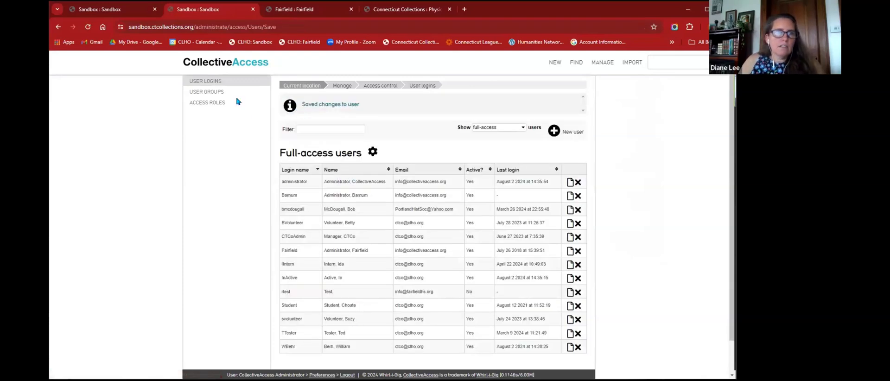
key(ctrl+shift+Tab)
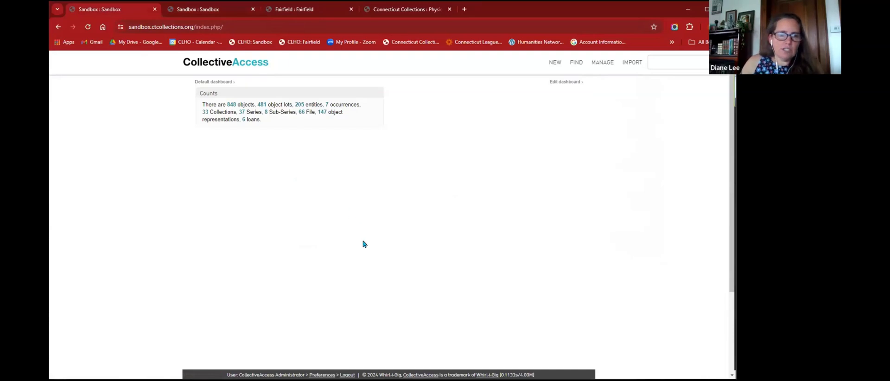
- Log out and sign in as InActive with its password, declining the browser's password save
click(347, 374)
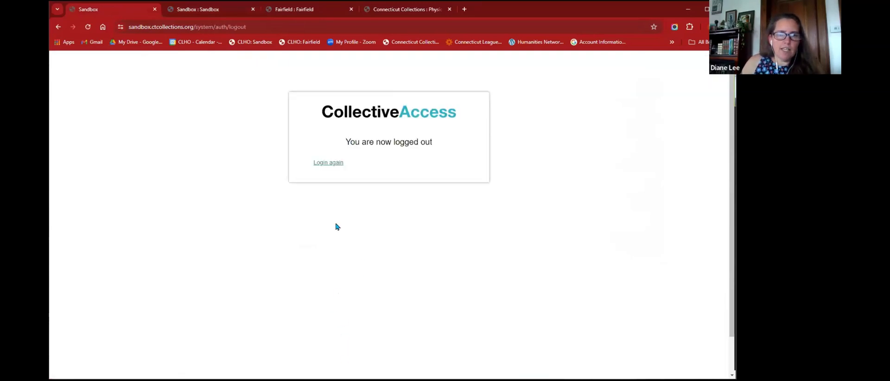
click(324, 162)
double_click(356, 166)
text(i)
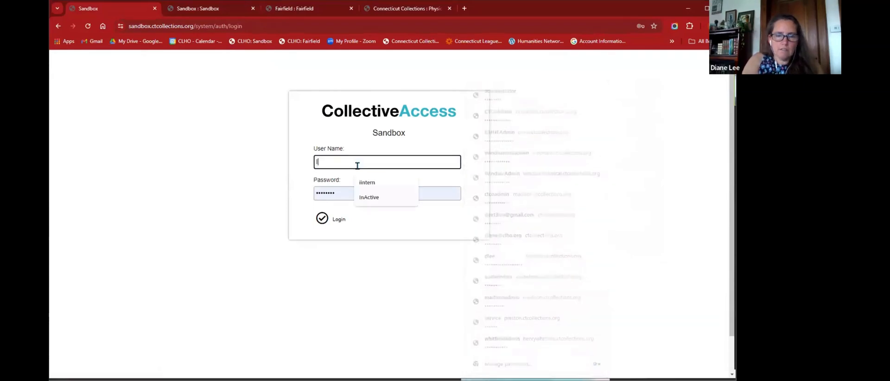
text(nActive)
key(Tab)
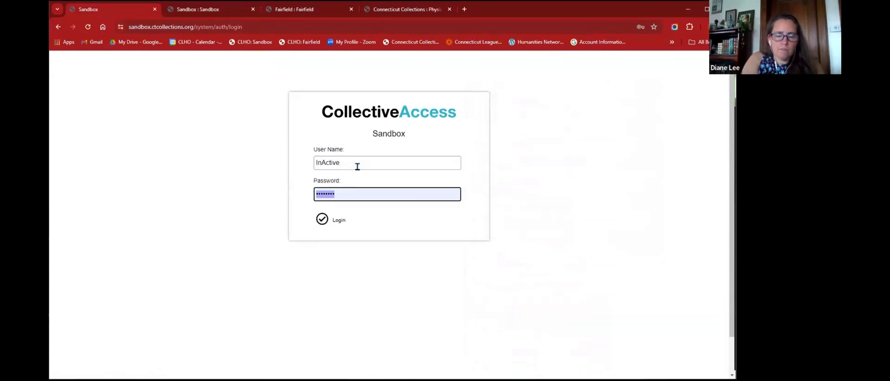
text(••)
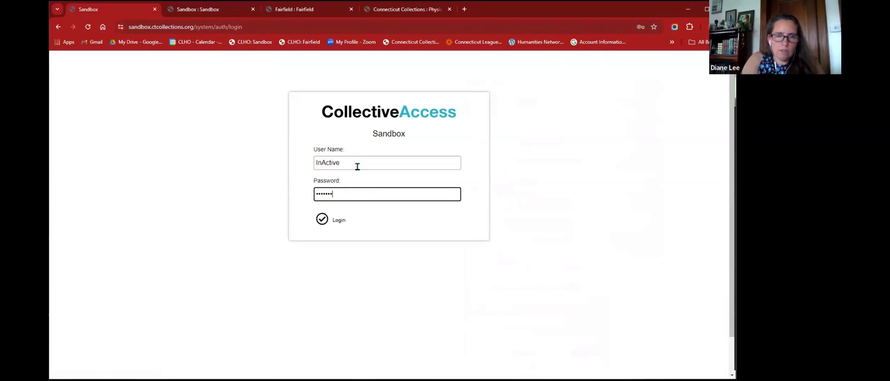
click(346, 224)
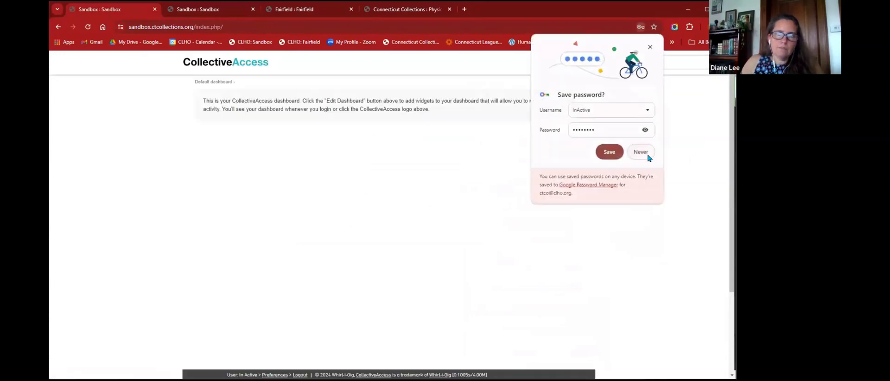
click(576, 181)
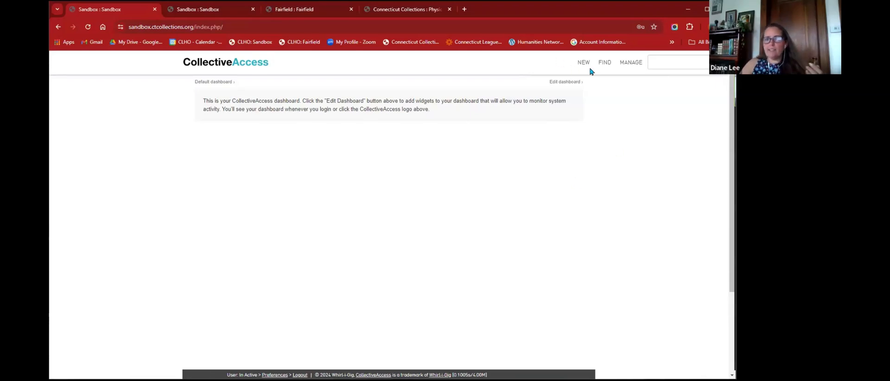
- Return to the administrator's Sandbox tab showing the full-access user list
mouse_move(631, 66)
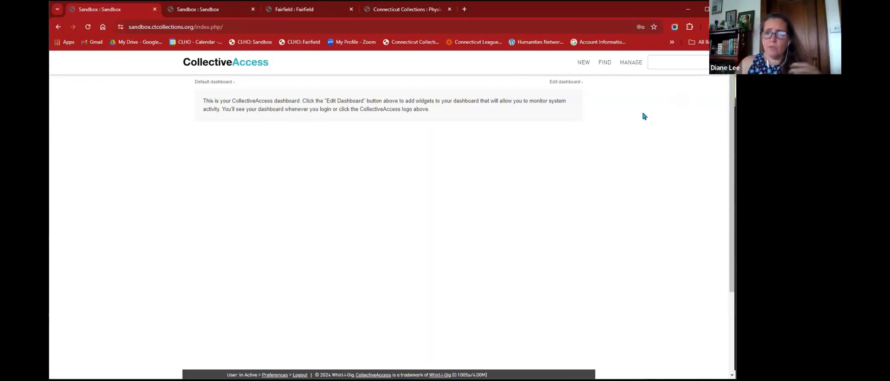
mouse_move(605, 63)
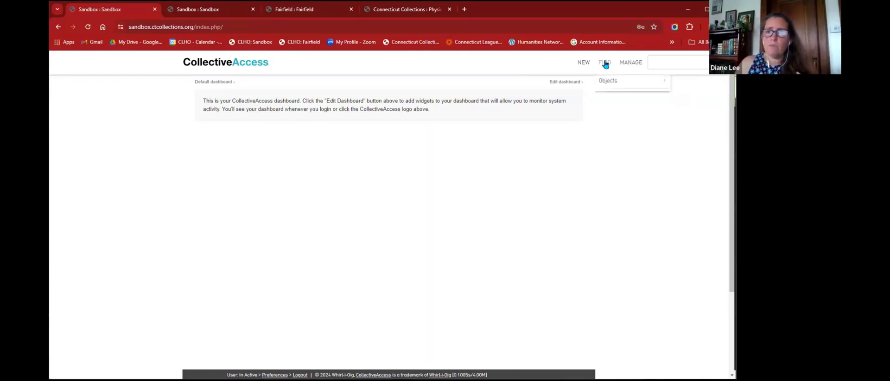
mouse_move(608, 80)
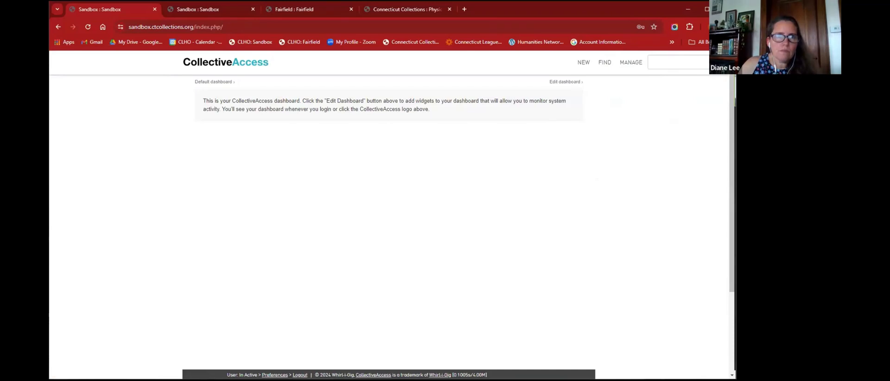
click(196, 8)
scroll(298, 195, down, 1)
scroll(298, 195, up, 1)
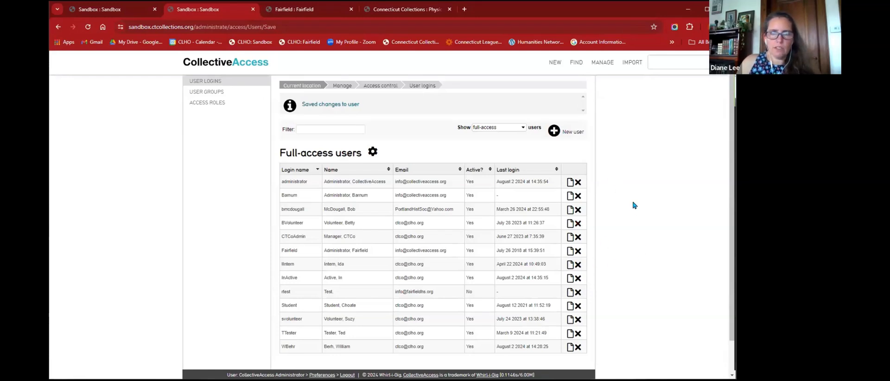
- Check the Fairfield user list, then close the InActive user's extra Sandbox tab
click(297, 11)
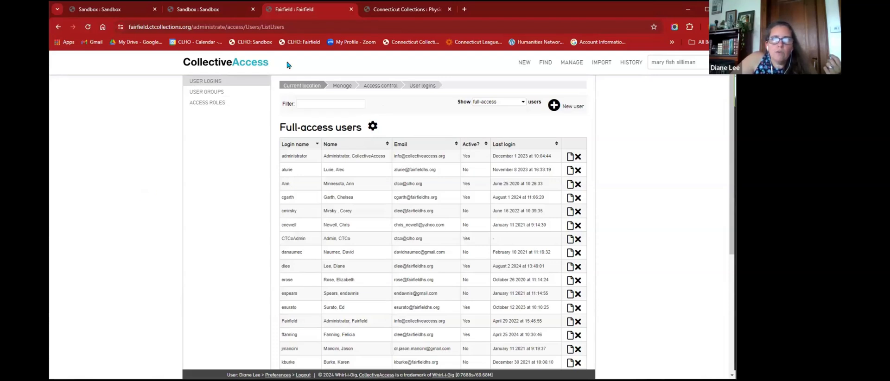
mouse_move(635, 64)
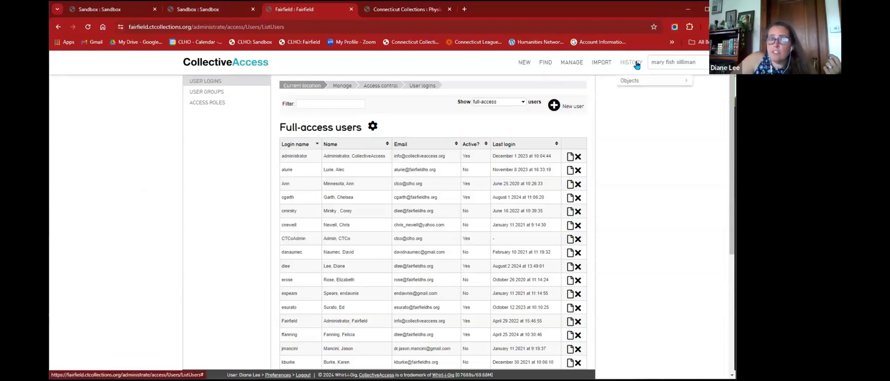
mouse_move(637, 81)
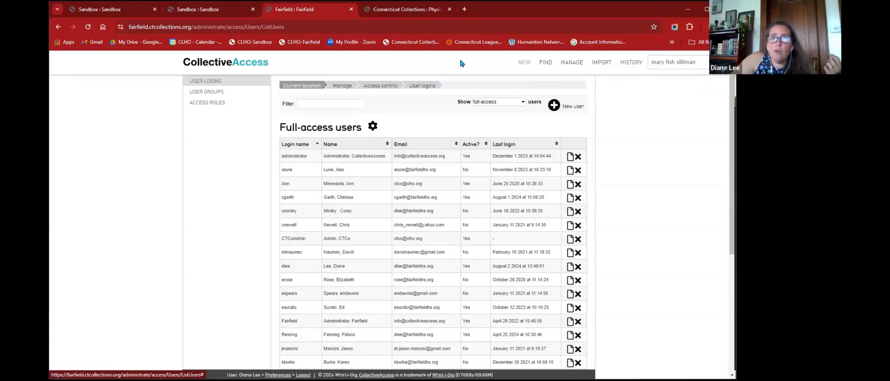
click(223, 9)
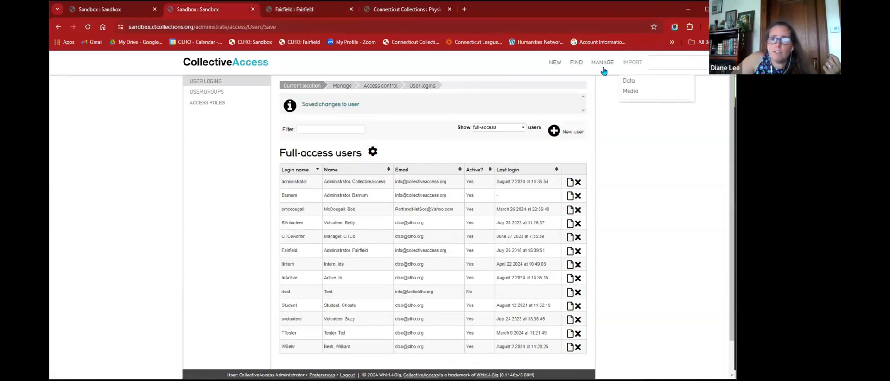
click(124, 13)
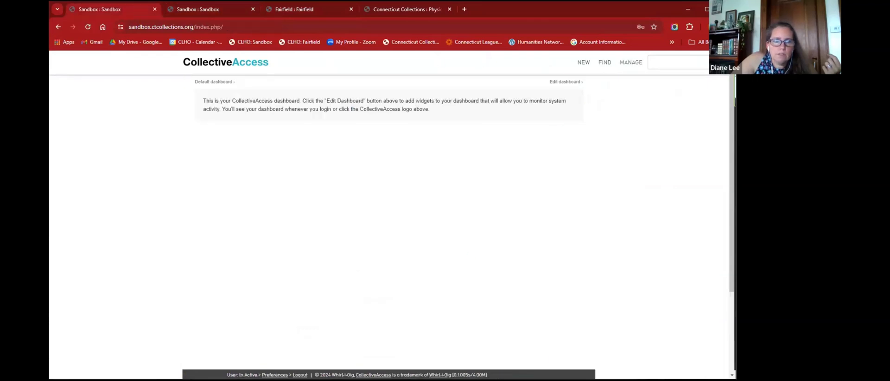
click(154, 9)
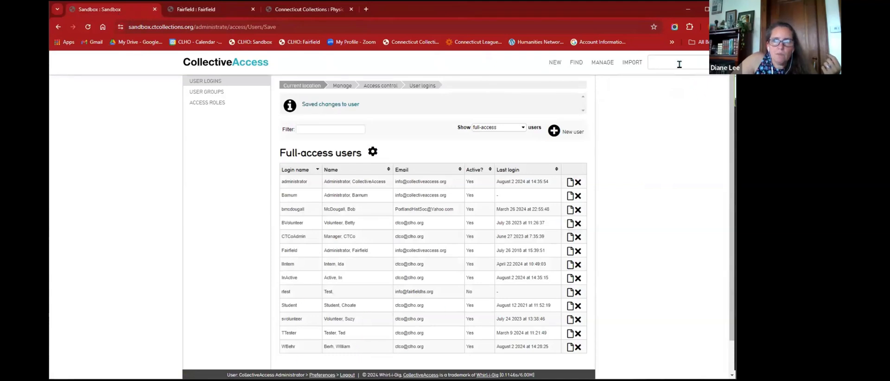
- Activate the header quick search box, clearing the past-search suggestions
click(690, 62)
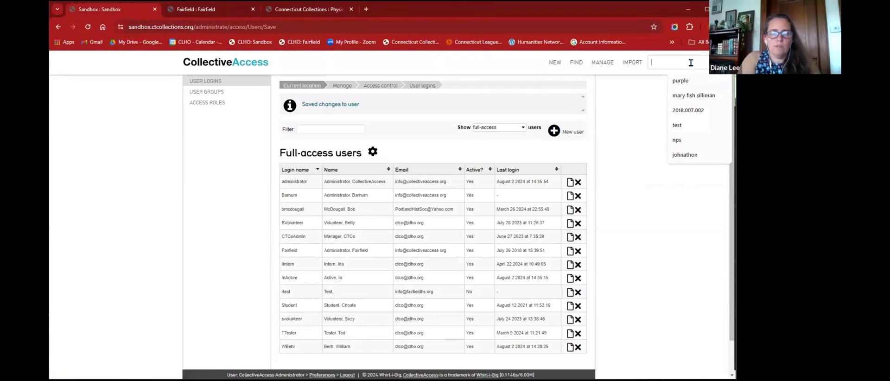
text(m)
key(BackSpace)
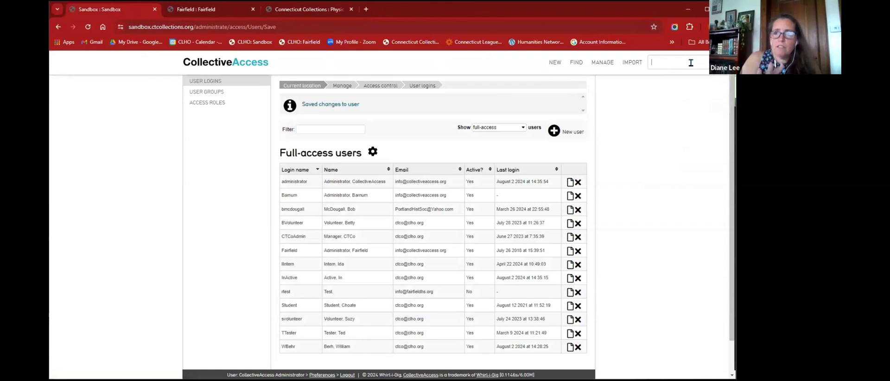
mouse_move(653, 76)
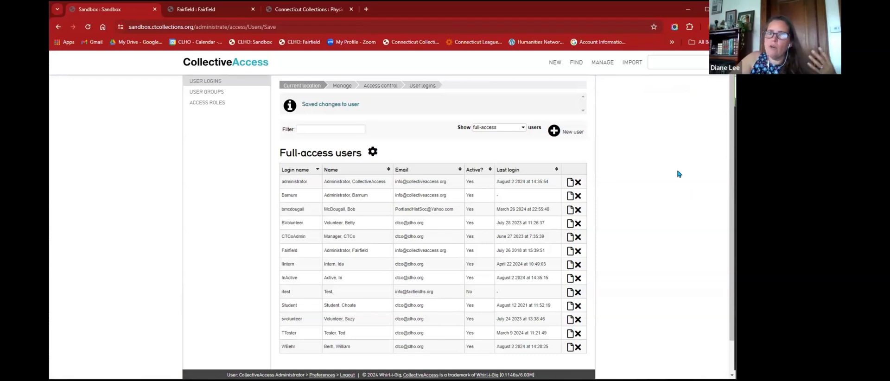
click(674, 65)
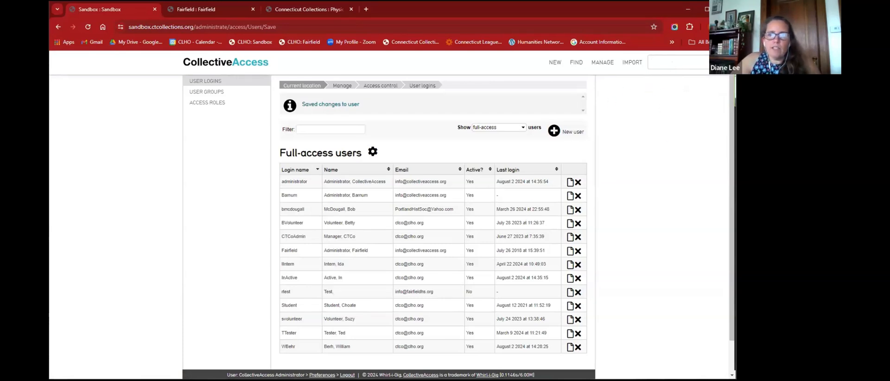
- Quick-search 'mug' and open the Mug record 2024.13.0, scrolling to Related entities
text(mug)
key(Return)
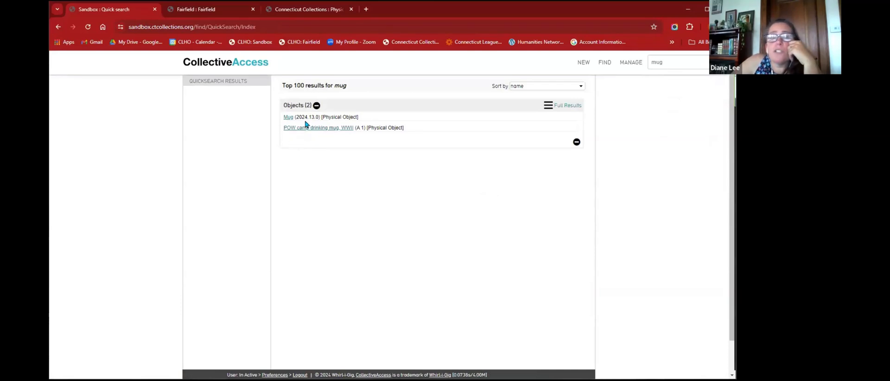
click(288, 117)
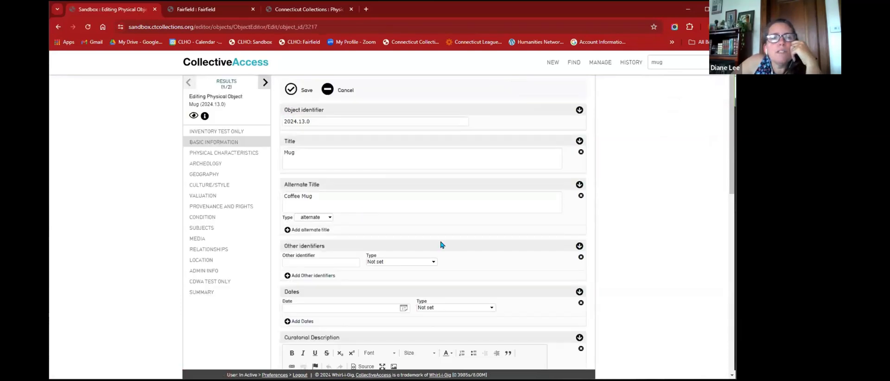
scroll(458, 230, down, 5)
scroll(458, 227, down, 3)
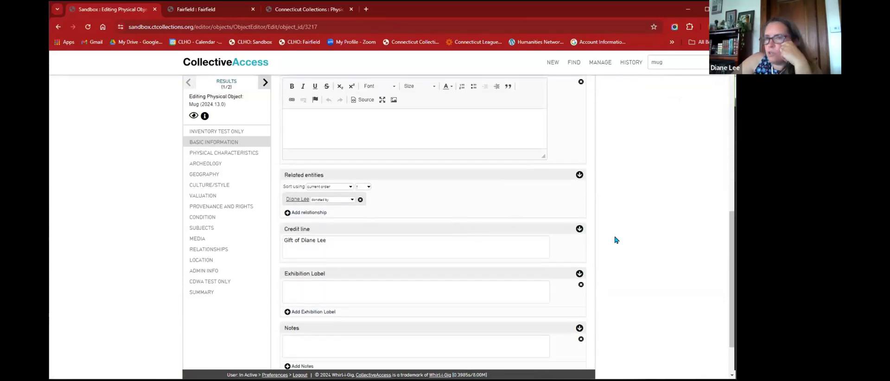
scroll(646, 246, up, 5)
scroll(647, 245, up, 3)
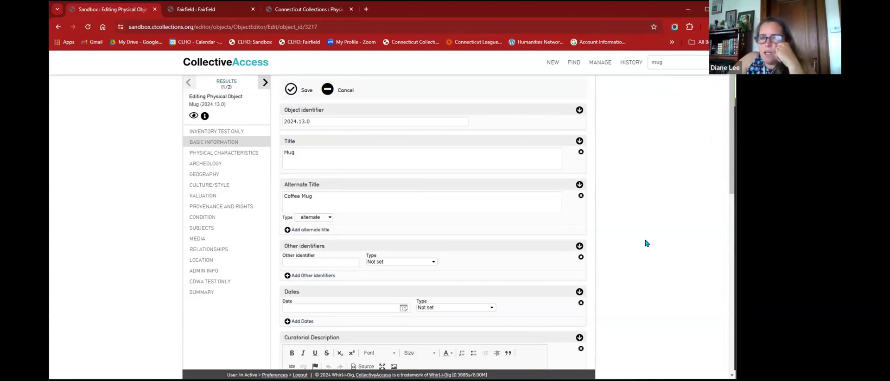
scroll(492, 185, down, 7)
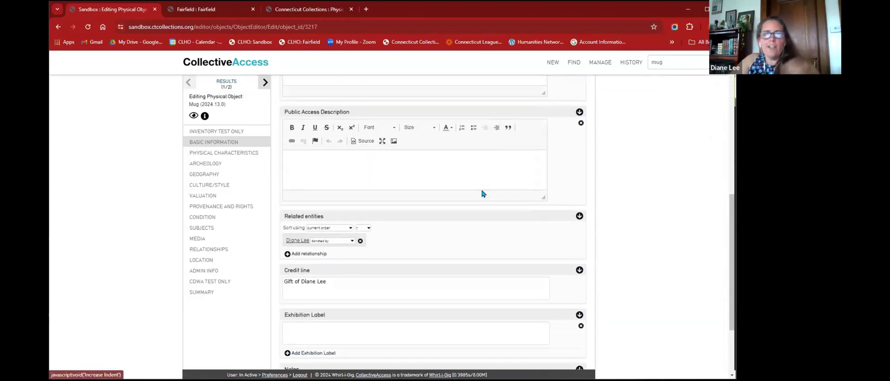
- Start a new related-entity lookup on the Mug, then abandon it and log out
click(309, 254)
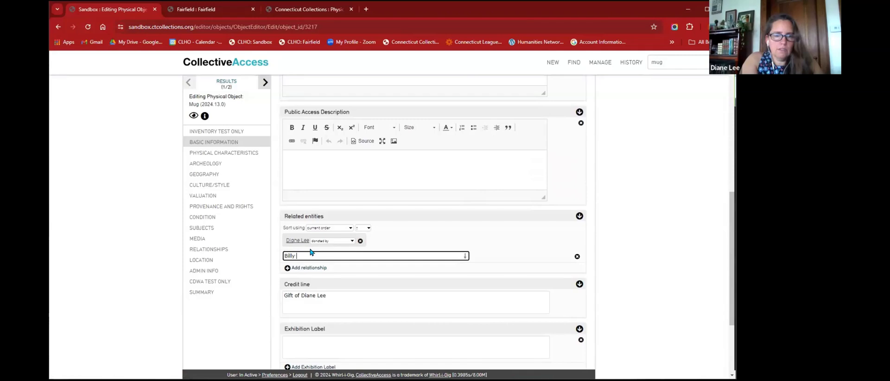
text(hl)
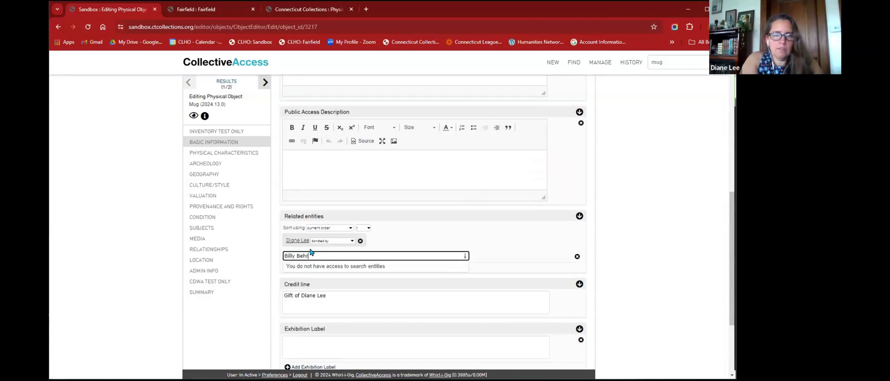
triple_click(387, 255)
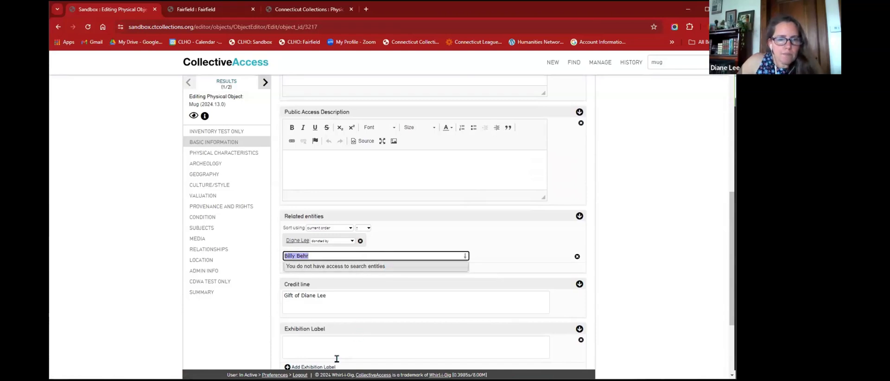
click(300, 375)
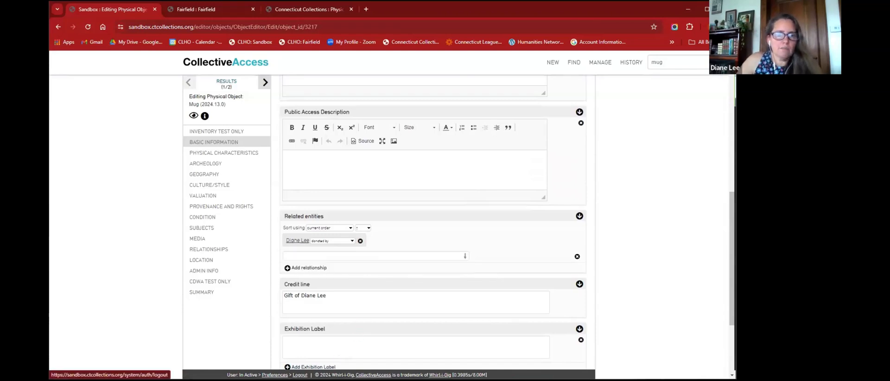
- Leave the unsaved edit form and sign back in as the administrator
click(425, 83)
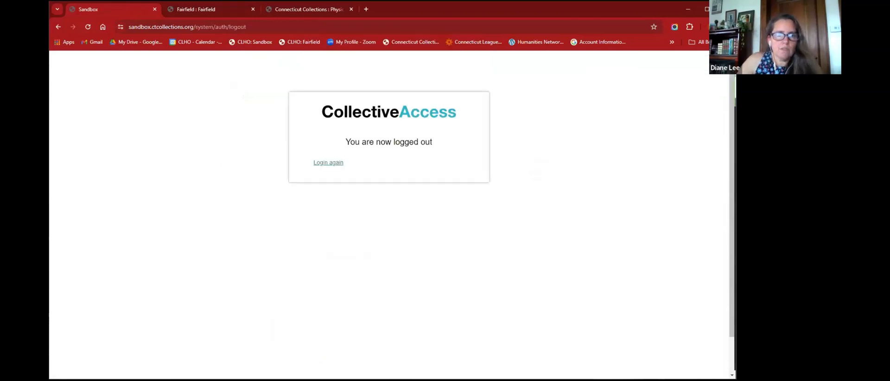
click(324, 167)
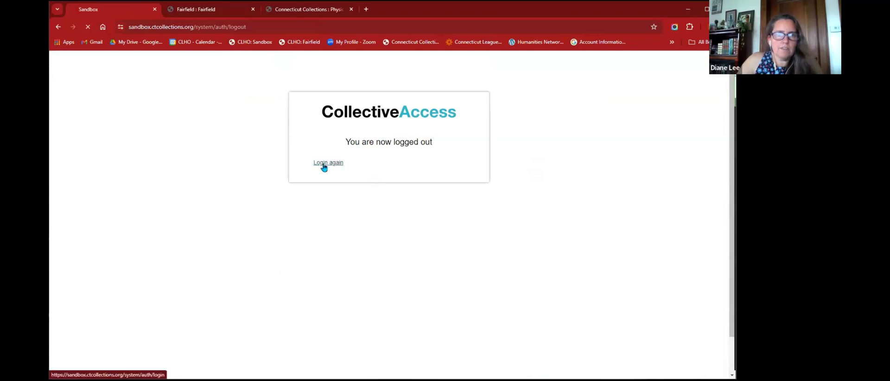
click(323, 219)
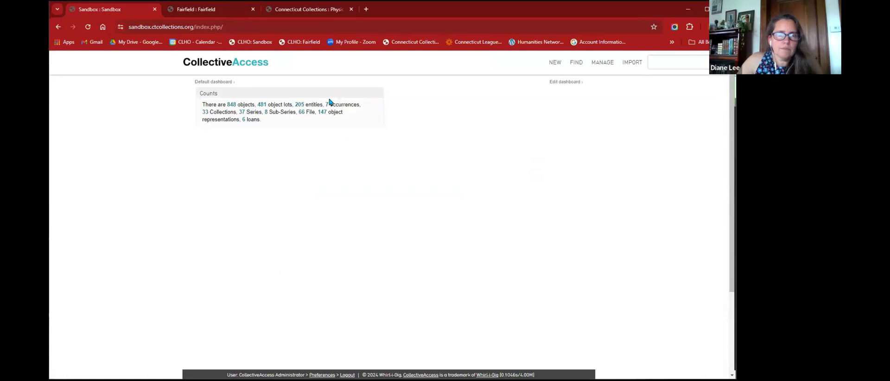
- Search for 'mug' and reopen the Mug record at its Related entities
click(684, 65)
text(mug)
key(Return)
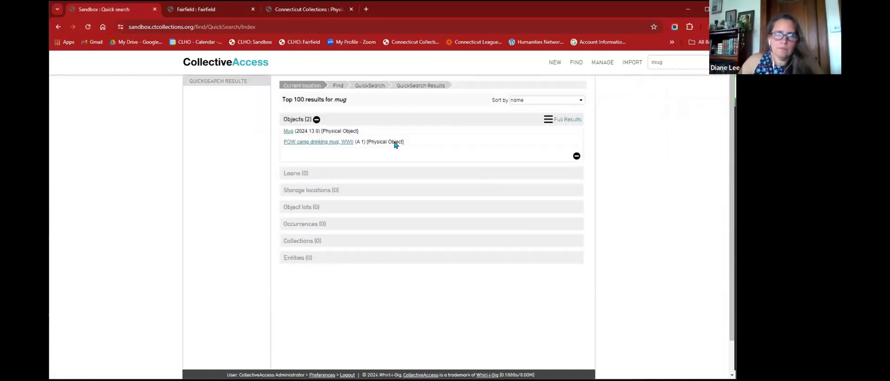
click(288, 131)
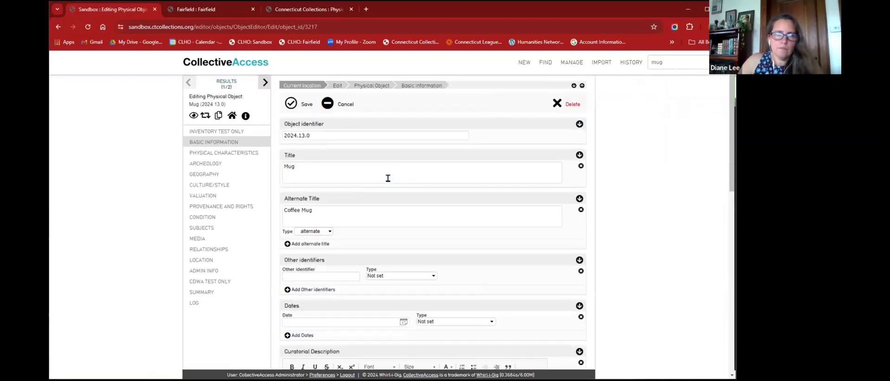
scroll(353, 252, down, 7)
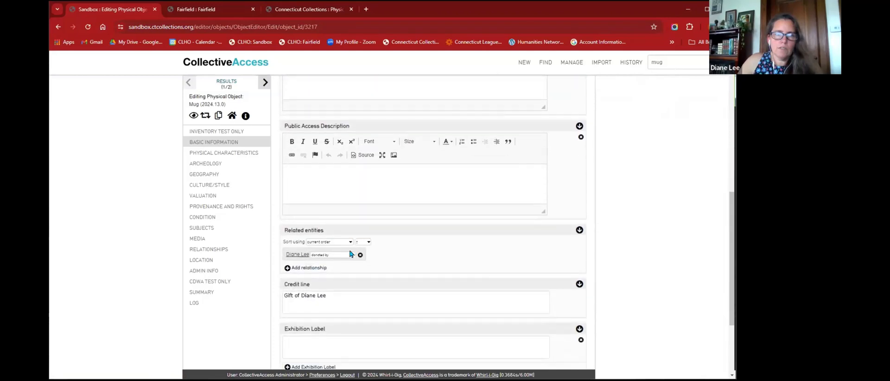
- Add a related-entity entry on the Mug, enter the new person's name, and choose to create it
click(315, 268)
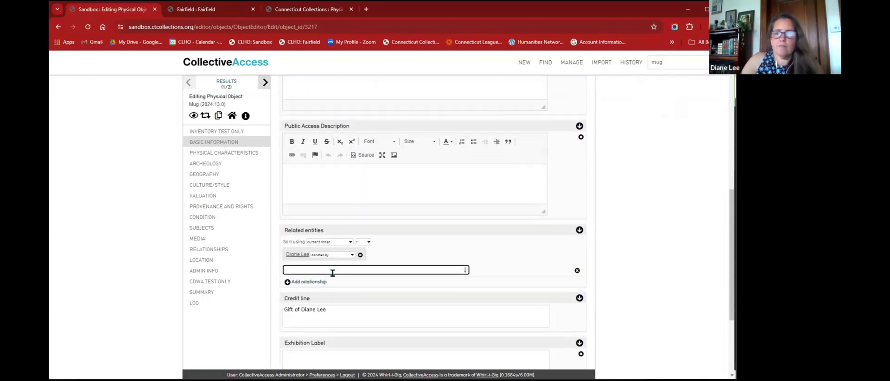
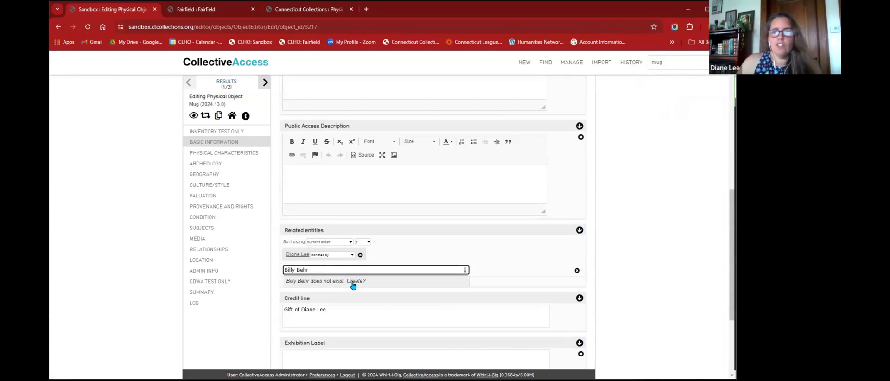
mouse_move(524, 63)
mouse_move(527, 102)
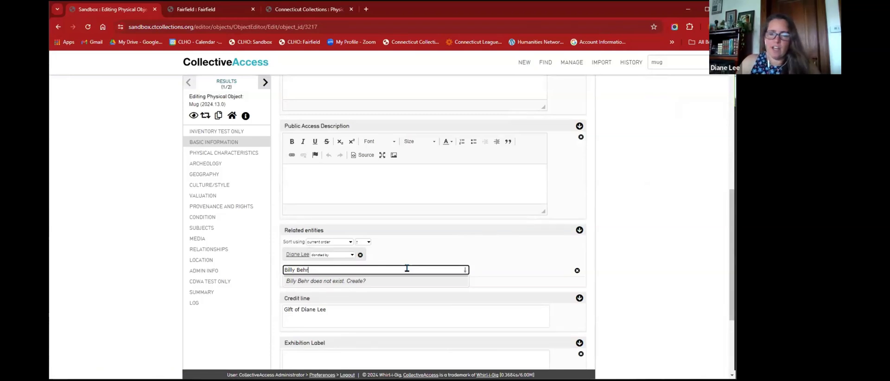
click(310, 281)
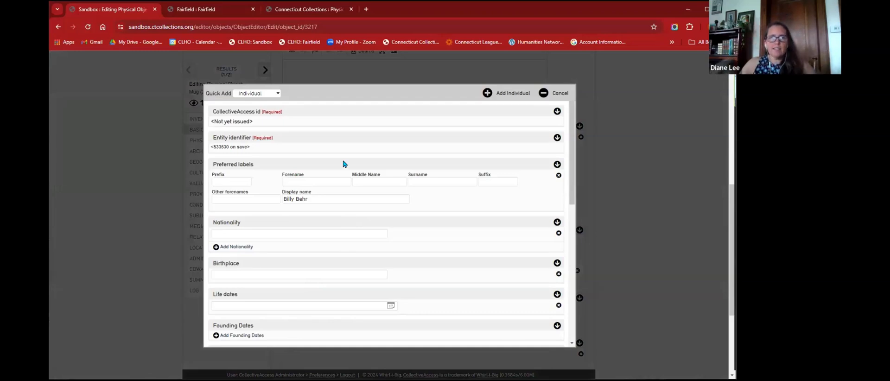
- Keep Individual as the Quick Add entity type, review the name fields, and add the individual
click(262, 95)
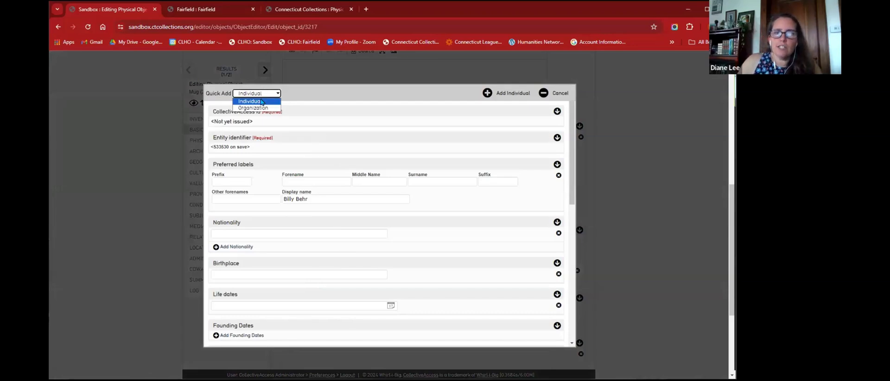
click(262, 101)
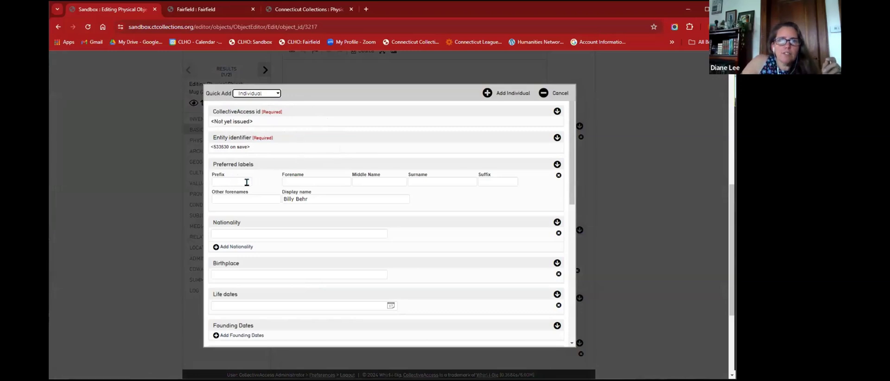
scroll(338, 222, down, 7)
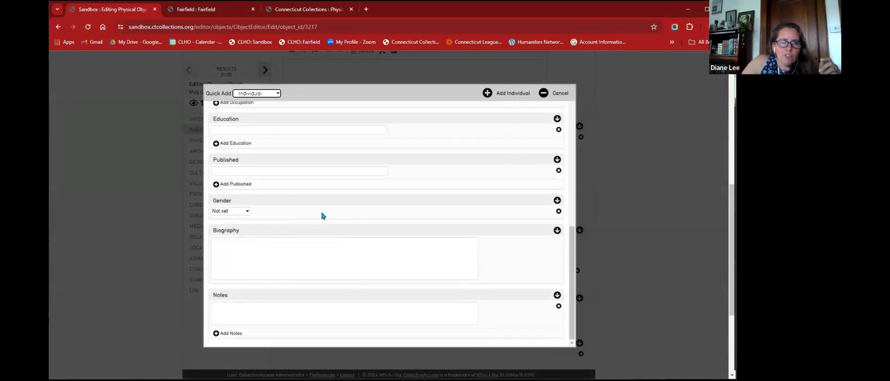
click(353, 252)
scroll(353, 251, up, 2)
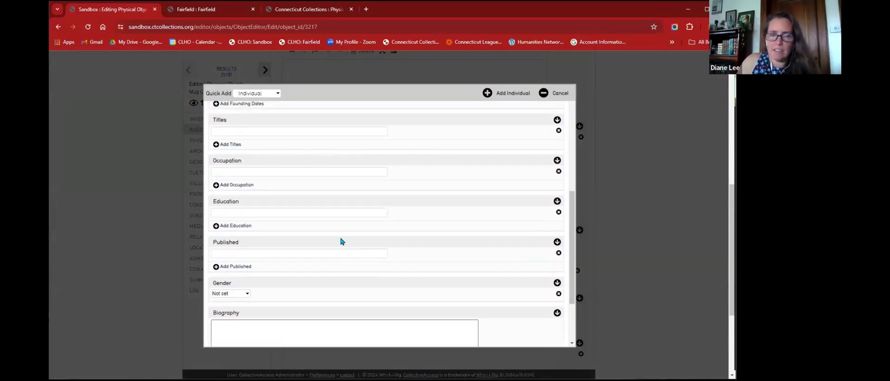
scroll(339, 242, down, 2)
scroll(283, 269, up, 6)
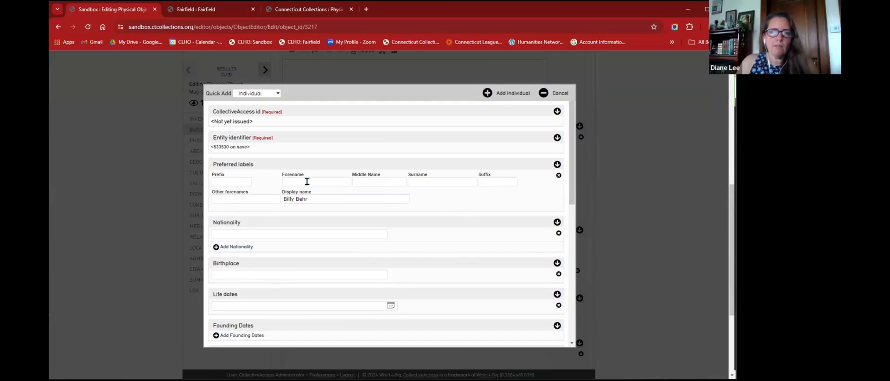
click(366, 182)
click(417, 182)
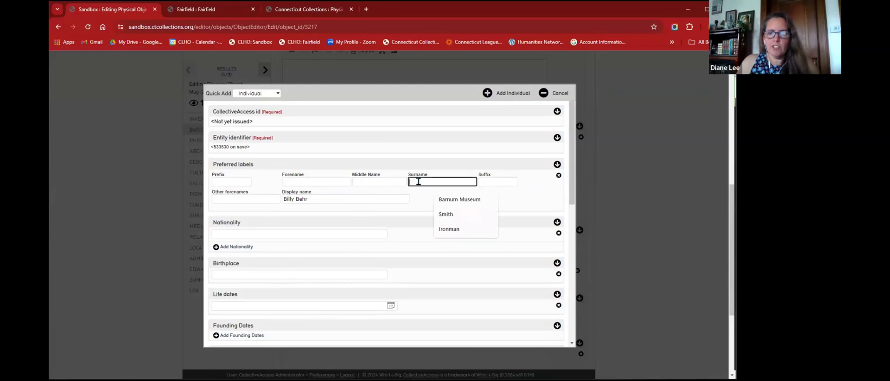
click(496, 183)
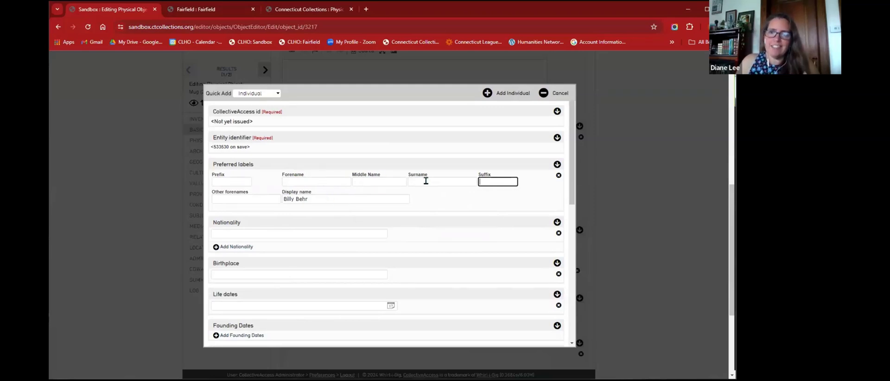
click(488, 92)
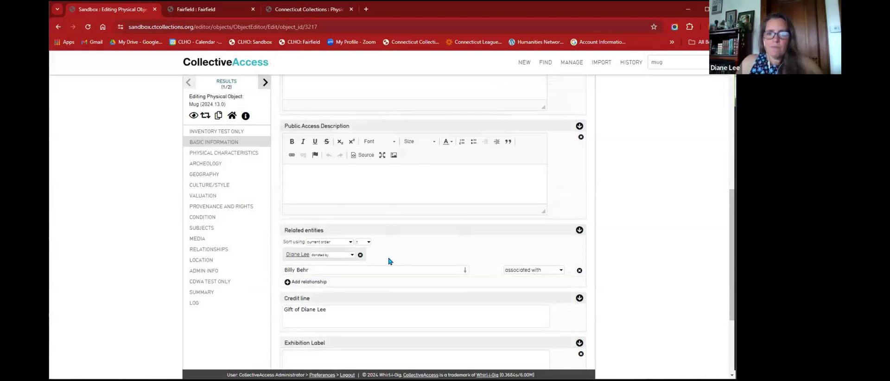
- Change the new individual's relationship to the Mug to 'owned by' and save the record
click(320, 273)
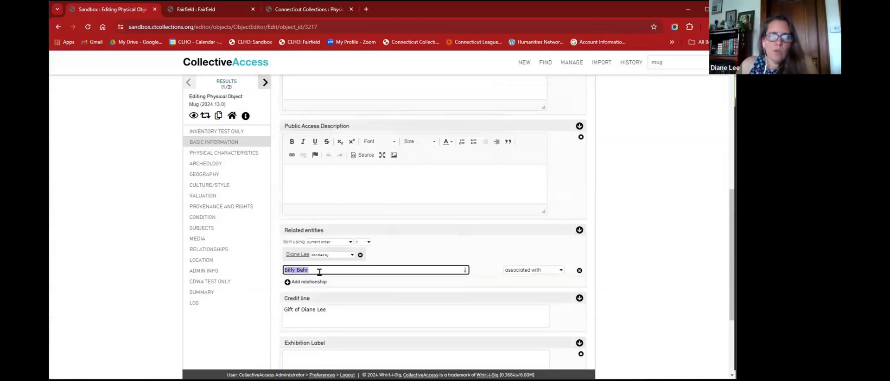
click(513, 271)
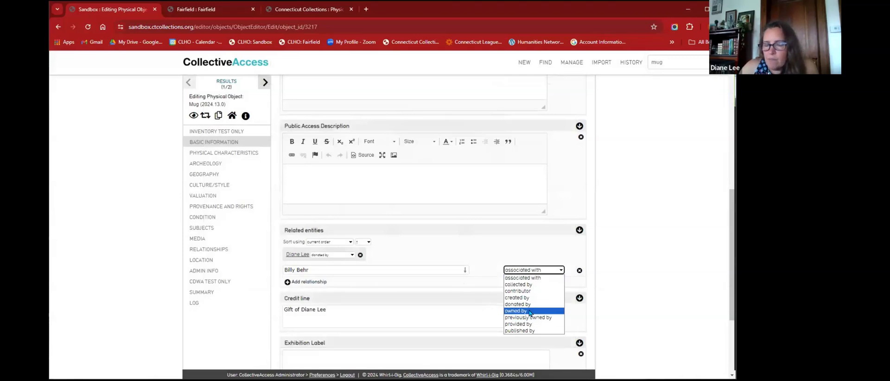
click(529, 311)
scroll(347, 256, up, 10)
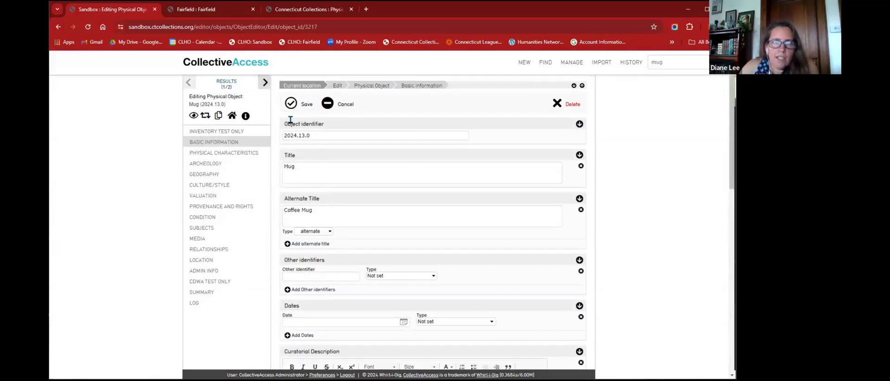
click(291, 104)
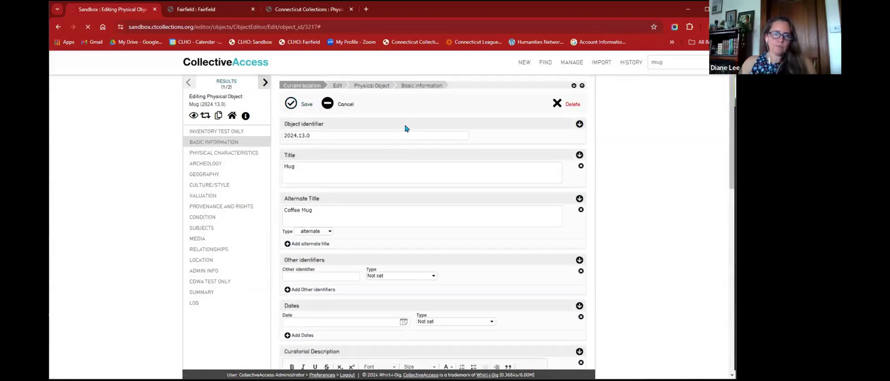
scroll(402, 192, down, 10)
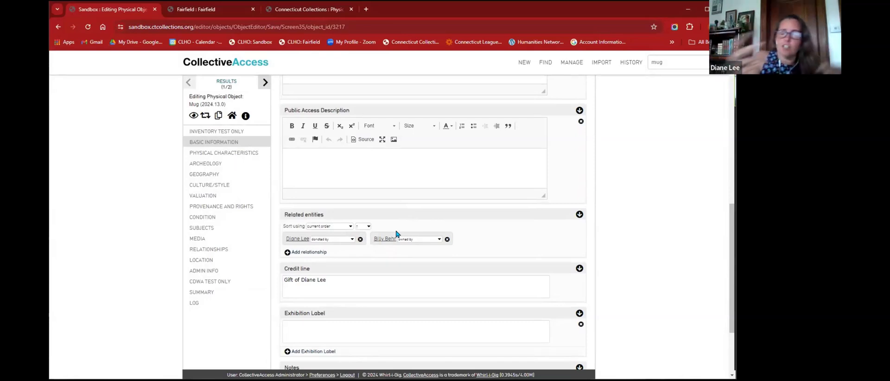
click(383, 239)
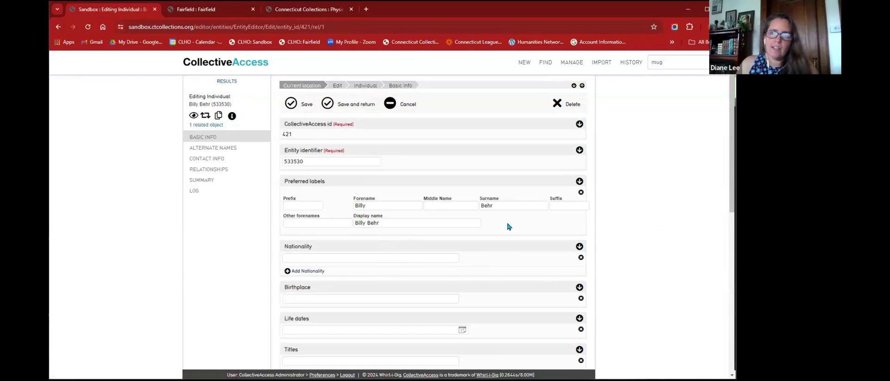
- Review the individual's prefix, forename and surname fields and scroll through the entity editor
click(506, 204)
click(397, 206)
click(511, 206)
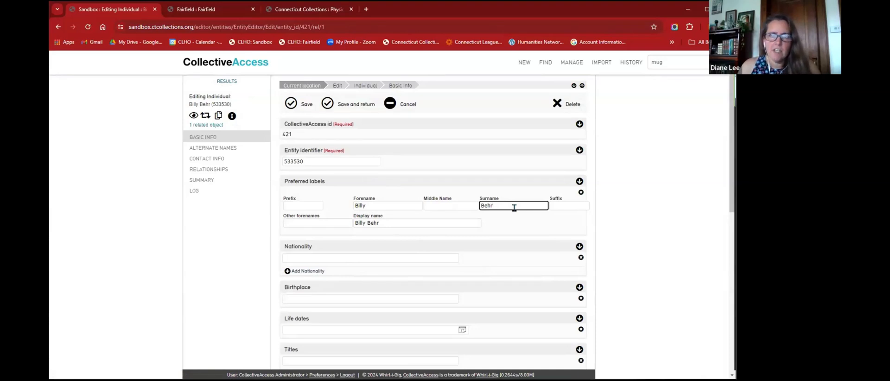
click(314, 205)
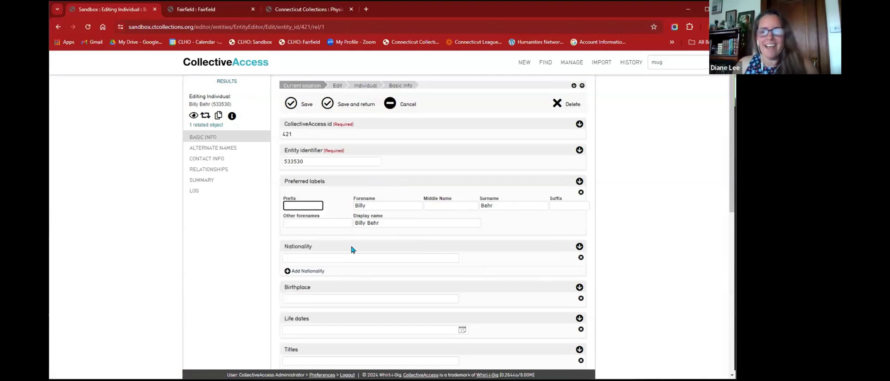
scroll(402, 266, down, 6)
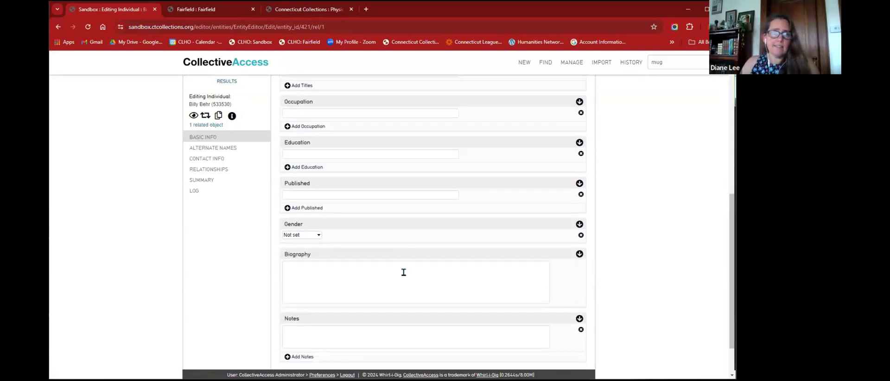
scroll(421, 272, down, 1)
click(417, 244)
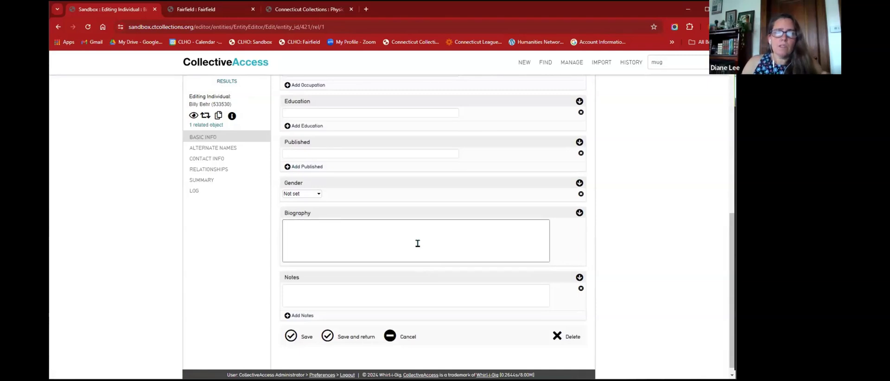
scroll(417, 243, up, 10)
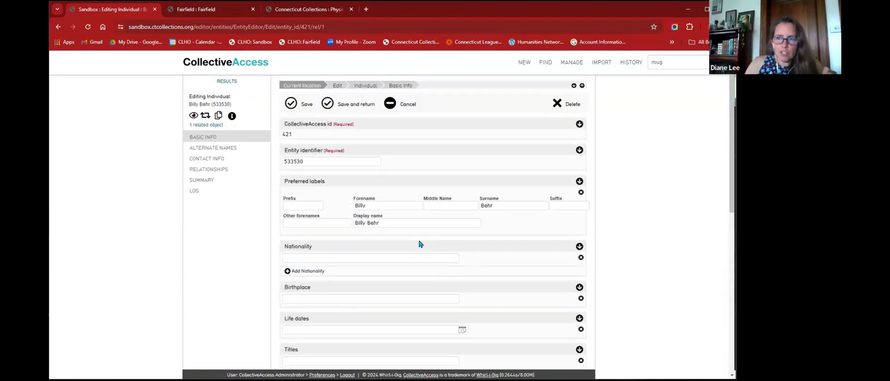
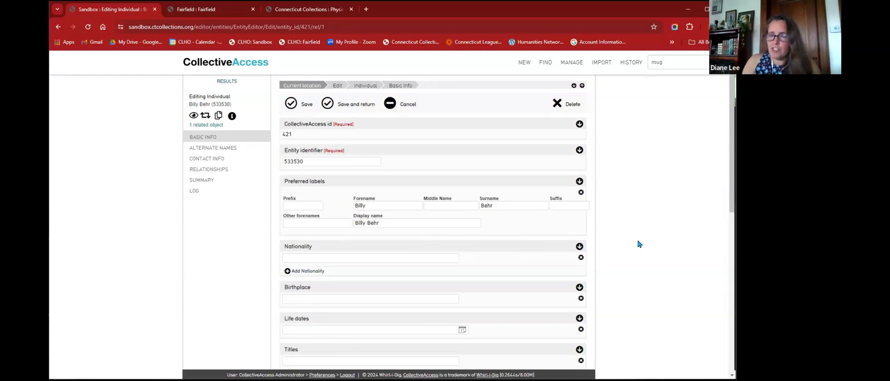
- Scroll through the individual's Basic Info form and focus the empty Life dates field
scroll(639, 244, down, 3)
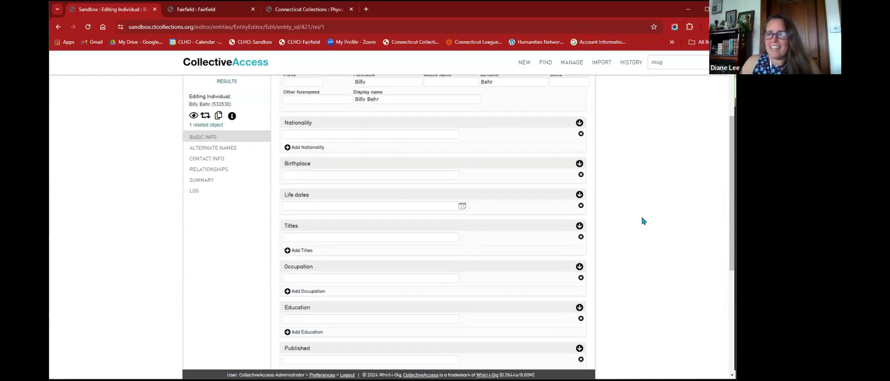
scroll(646, 221, down, 2)
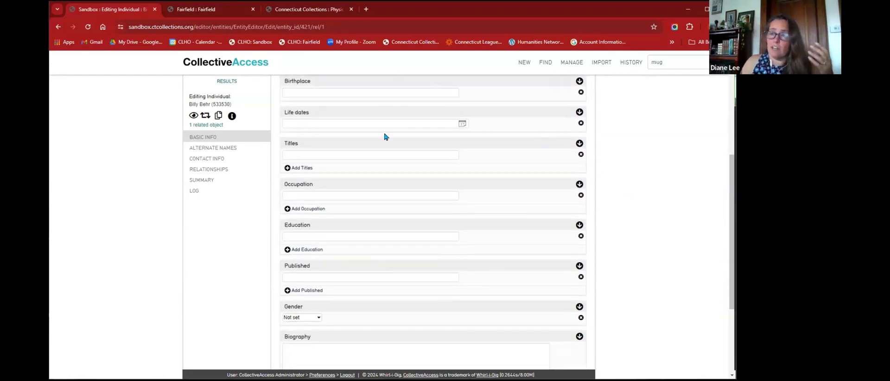
scroll(380, 152, down, 2)
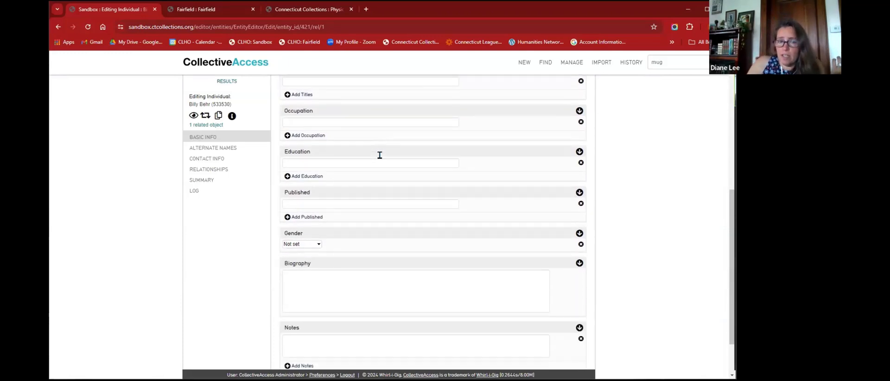
scroll(631, 215, up, 1)
scroll(632, 215, up, 5)
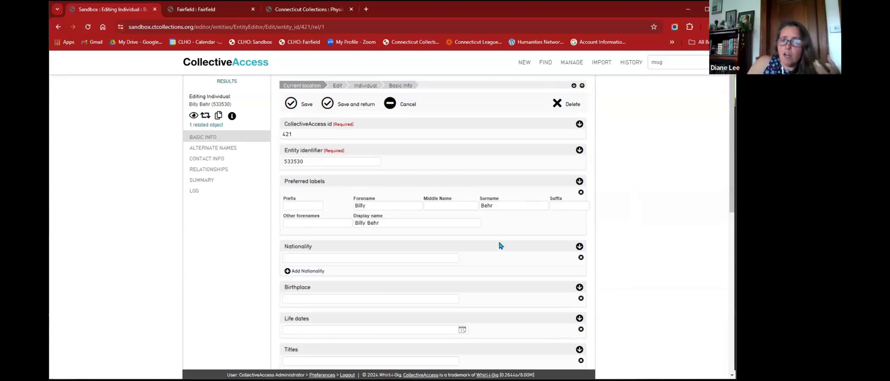
scroll(526, 228, down, 2)
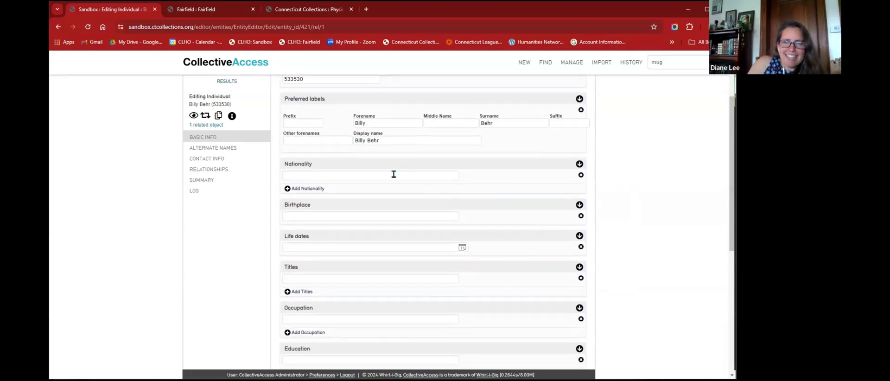
click(377, 249)
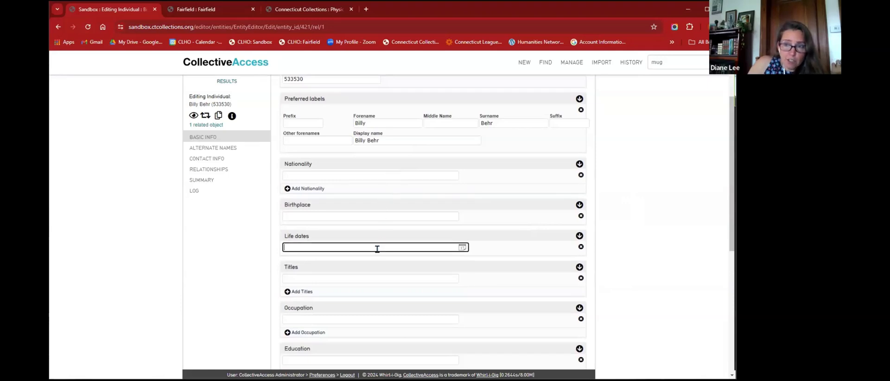
- Check the empty Biography and Notes fields, then bring up the Connecticut Collections portrait page
scroll(377, 249, down, 3)
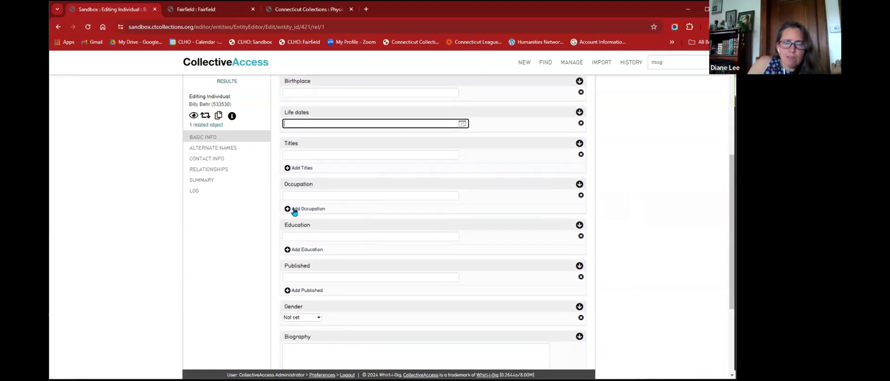
scroll(383, 268, down, 3)
click(370, 237)
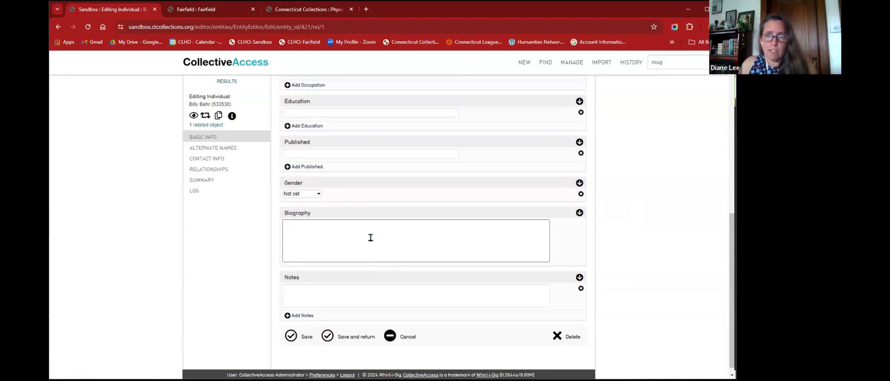
click(369, 292)
click(357, 244)
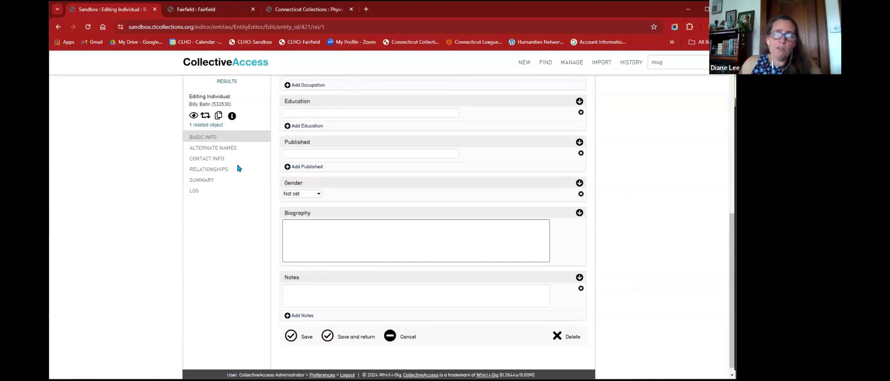
click(297, 10)
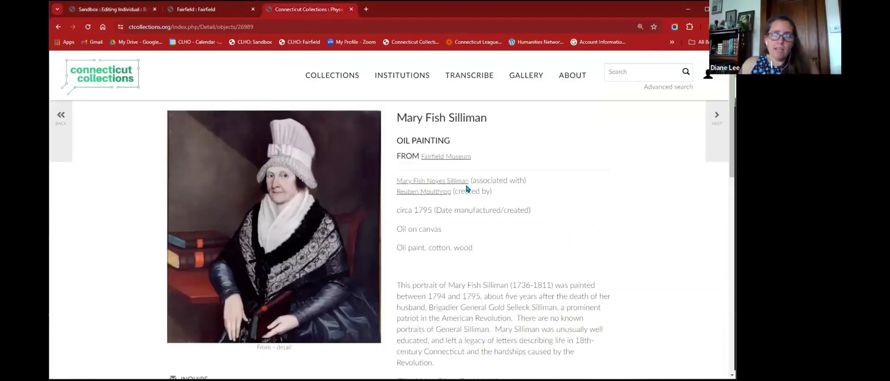
- Open the associated person's page and read through the sitter's biography
click(449, 183)
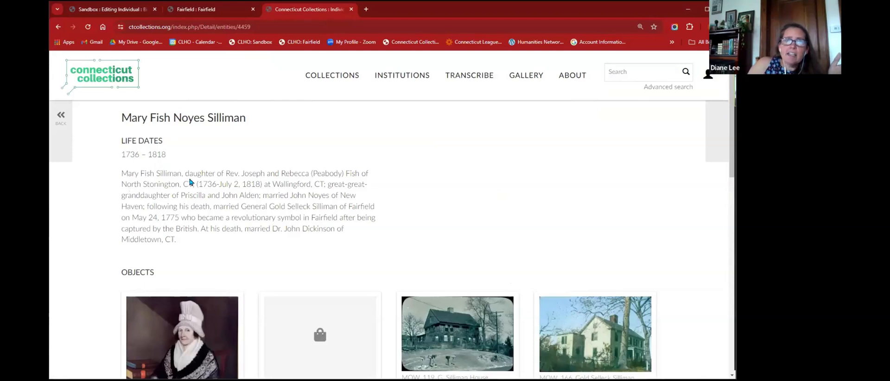
drag(194, 173, 381, 240)
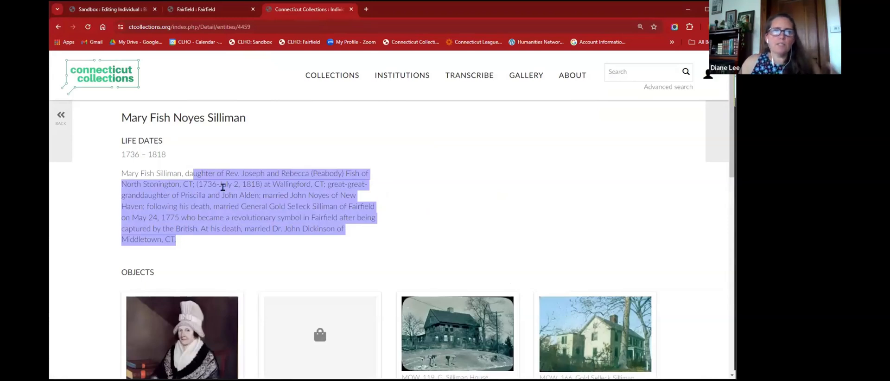
click(411, 194)
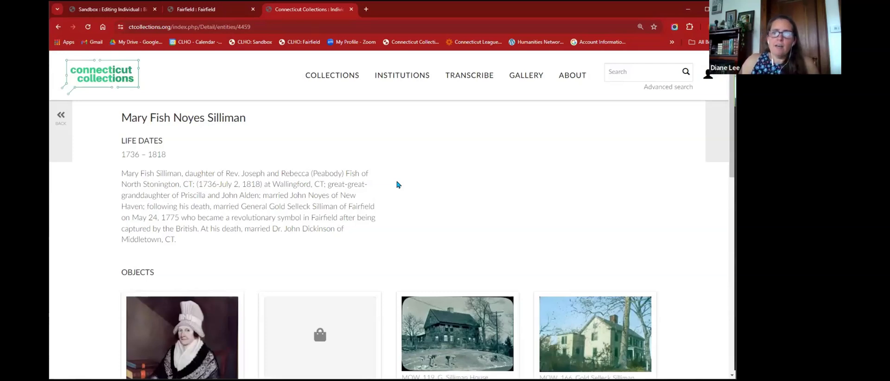
- Go back to the search results, view the related Objects, and return to the CollectiveAccess editor
click(63, 119)
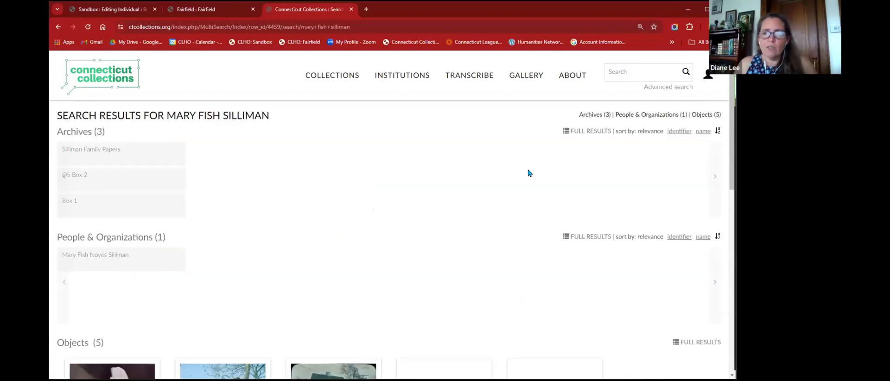
scroll(389, 200, down, 5)
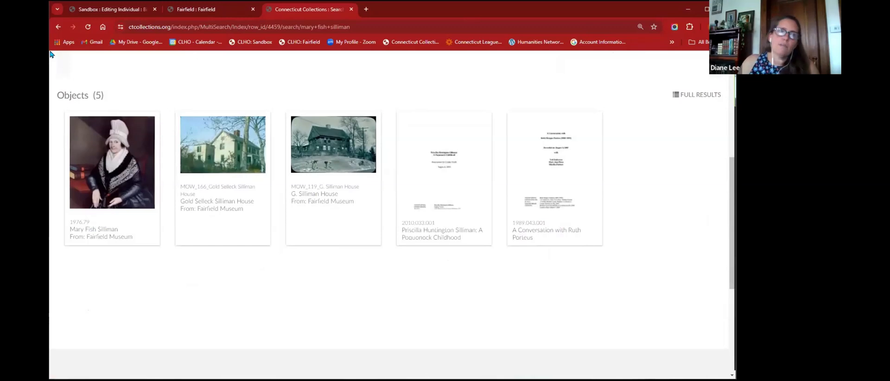
click(105, 10)
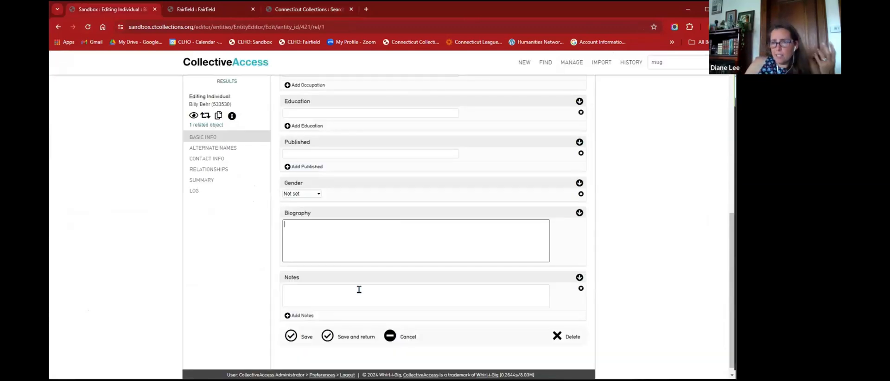
- Try the Biography and Notes fields, adding a second Notes entry box
click(434, 232)
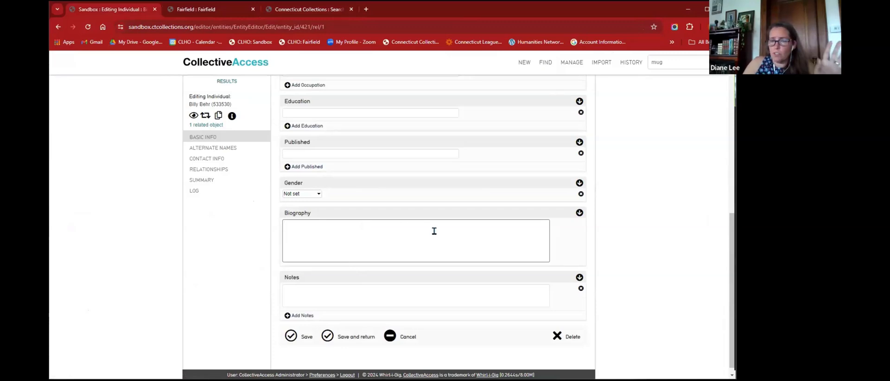
click(411, 293)
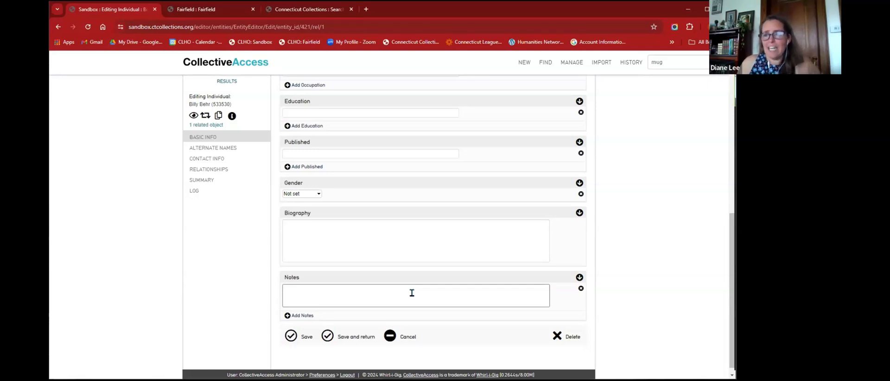
click(302, 315)
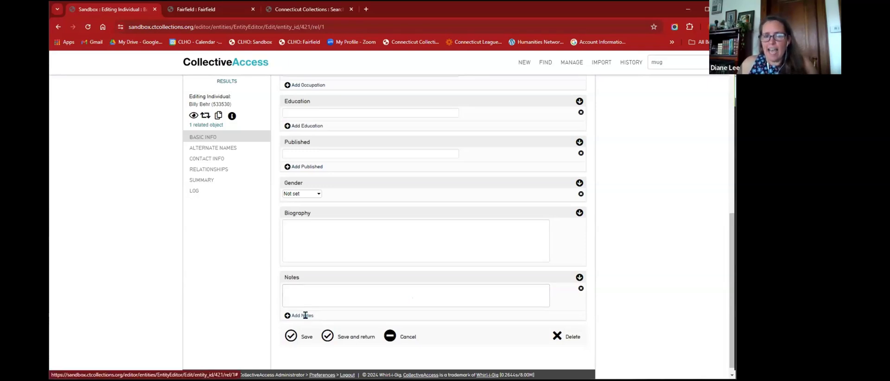
click(397, 295)
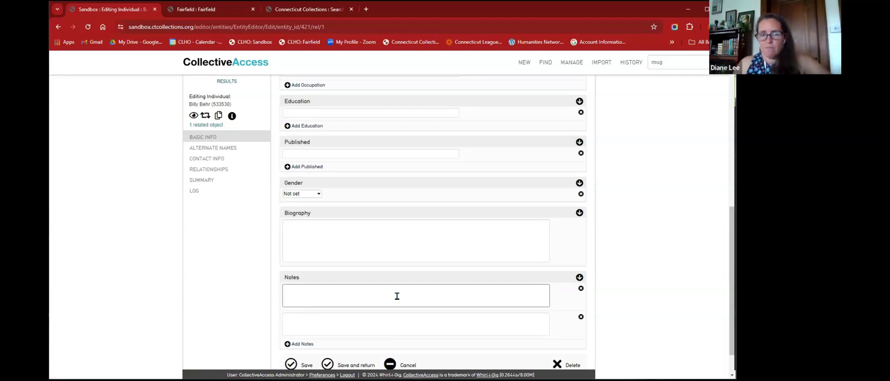
click(662, 235)
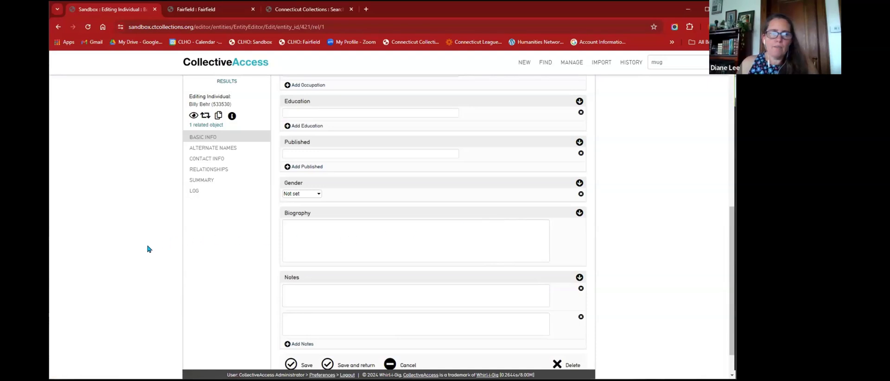
- Check the Nationality field, then leave for the Alternate names screen without saving
scroll(140, 252, up, 10)
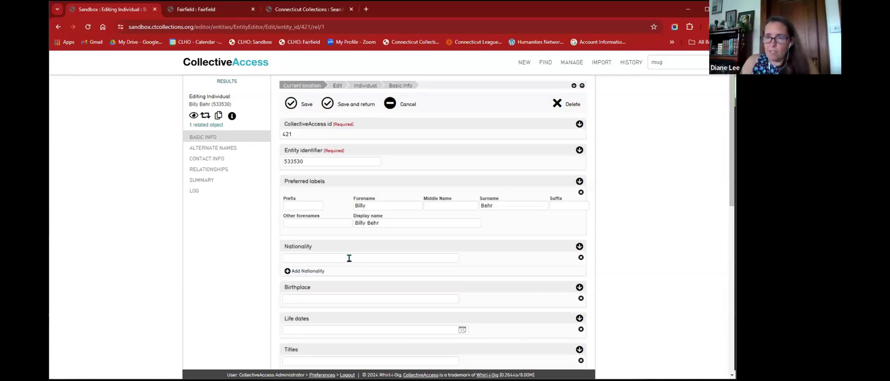
scroll(510, 238, down, 4)
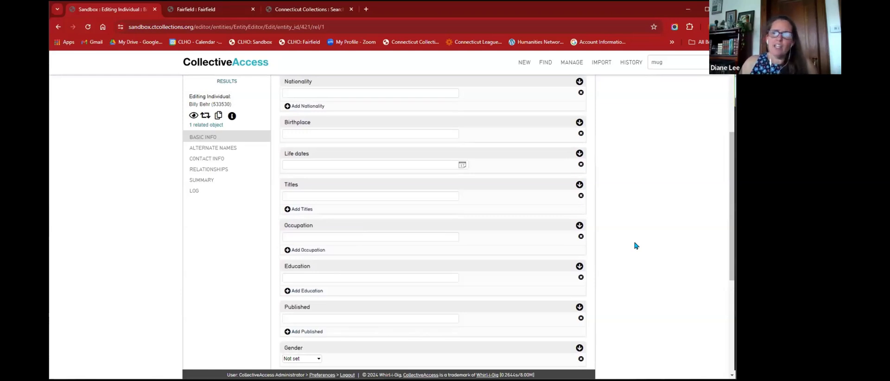
scroll(636, 245, down, 5)
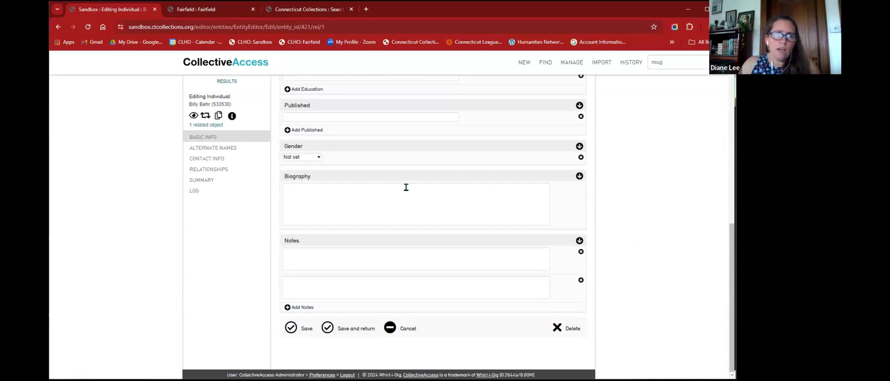
scroll(390, 181, up, 6)
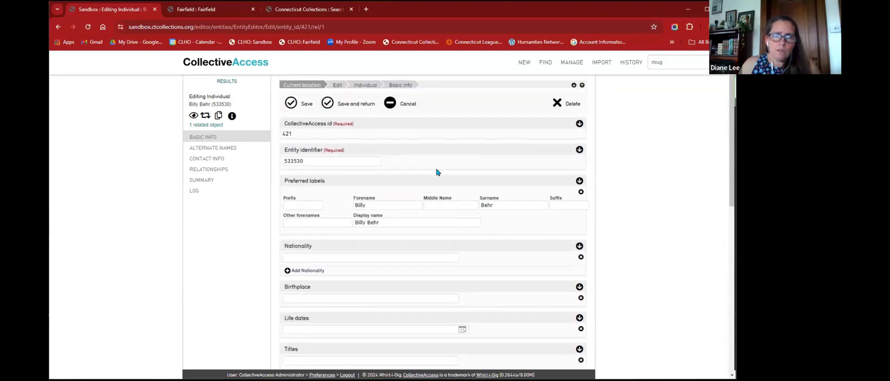
scroll(419, 175, down, 2)
click(418, 176)
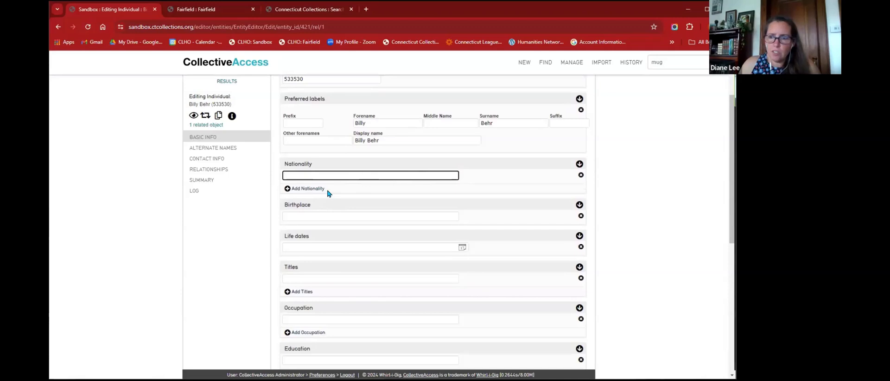
click(221, 153)
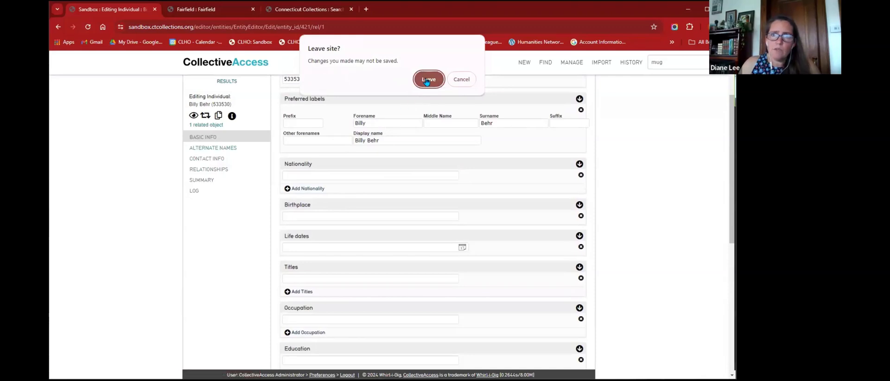
click(426, 82)
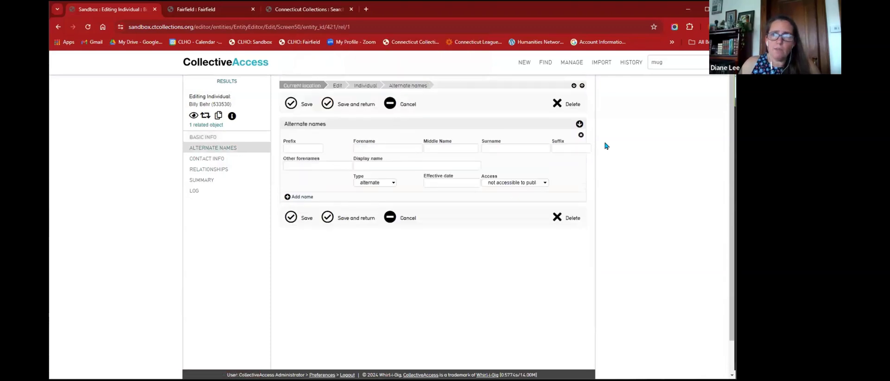
- Quick-search the Sandbox for the individual by name, replacing the old search term
mouse_move(632, 65)
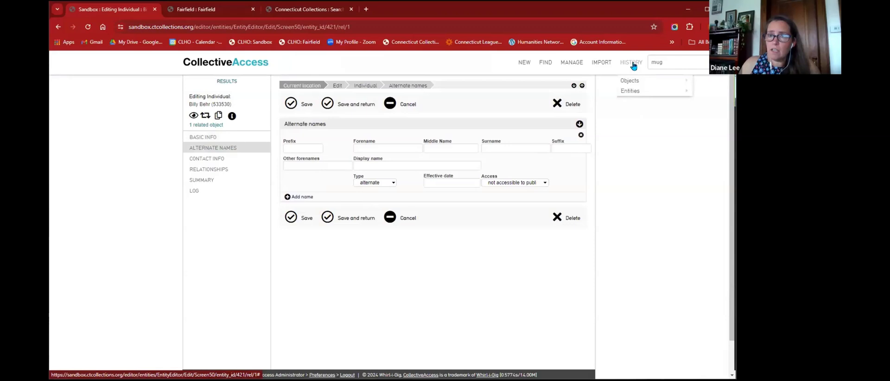
mouse_move(637, 81)
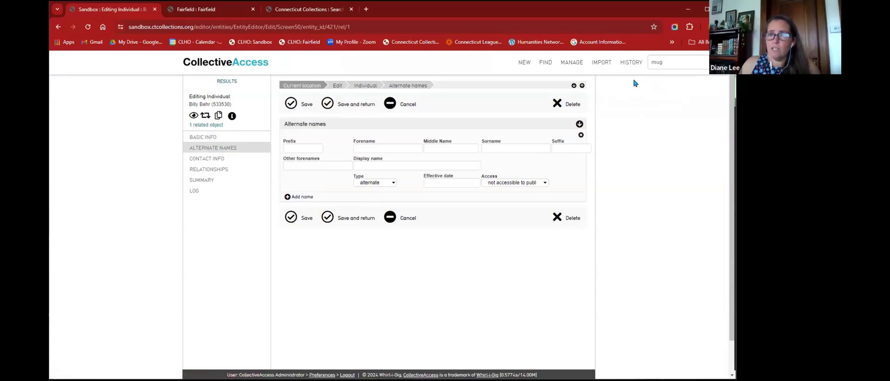
click(630, 63)
mouse_move(627, 82)
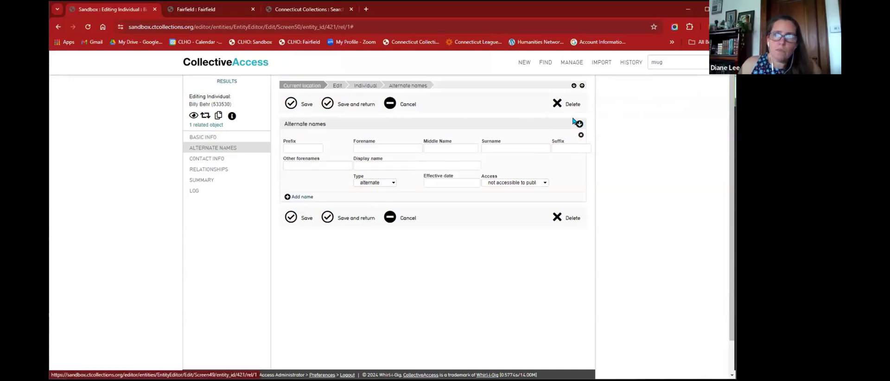
double_click(674, 62)
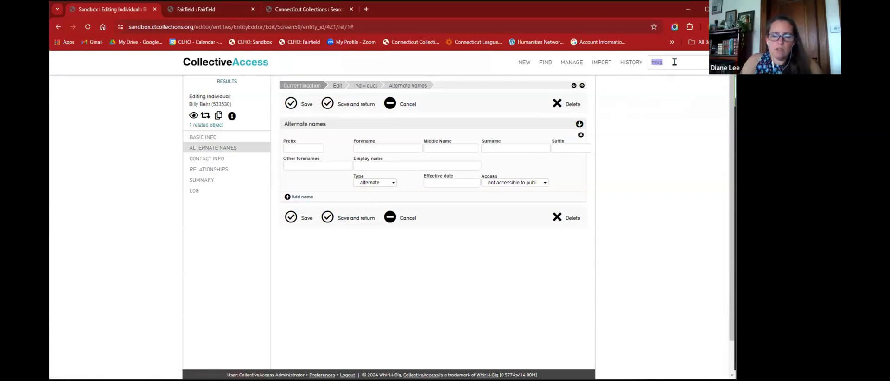
key(Return)
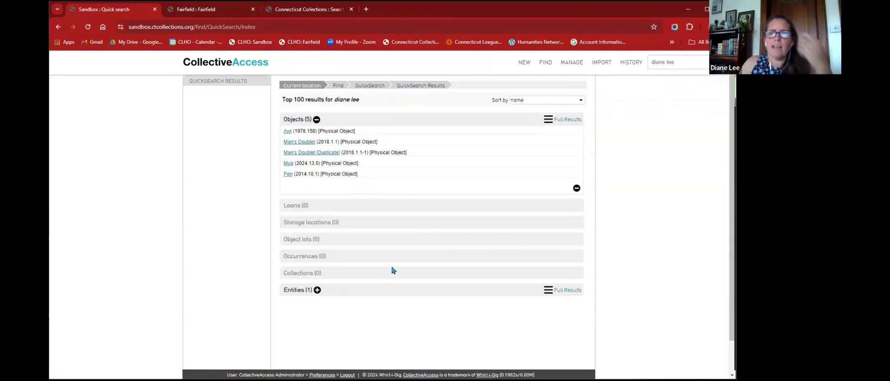
- Open the matching individual's Alternate names screen, then switch to the Fairfield site
click(317, 291)
click(297, 301)
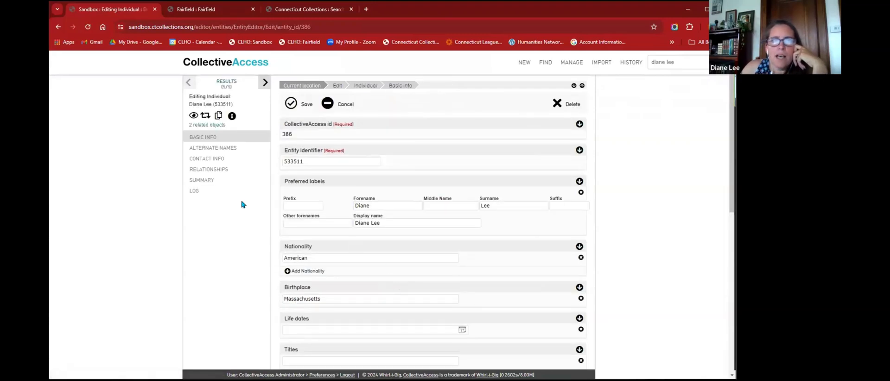
click(208, 148)
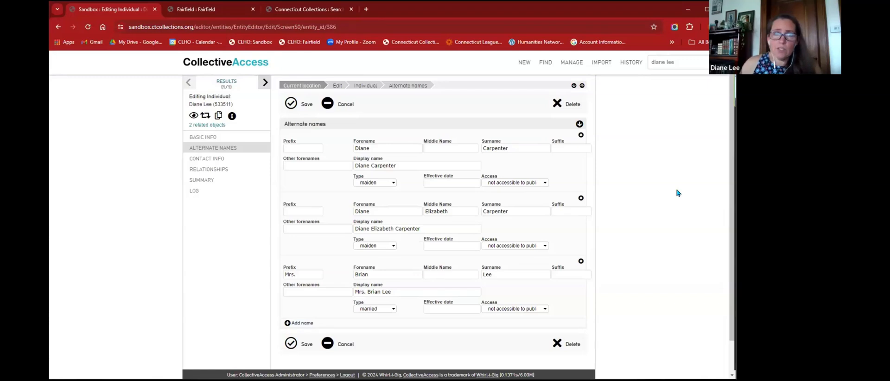
click(196, 9)
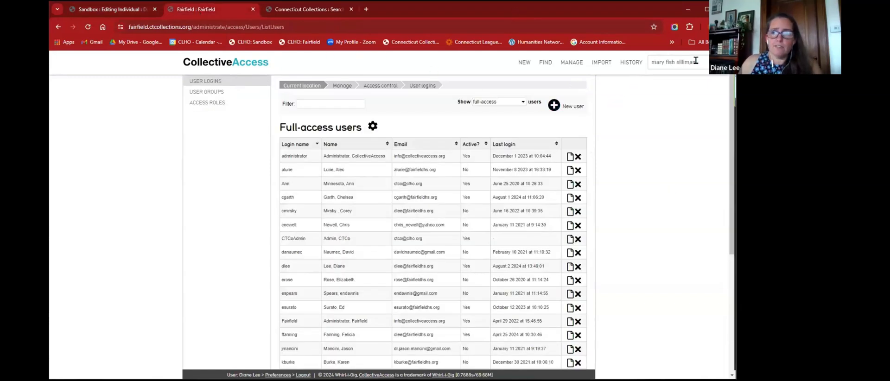
- Run the quick search on Fairfield and open the historical individual's Alternate names screen
click(720, 62)
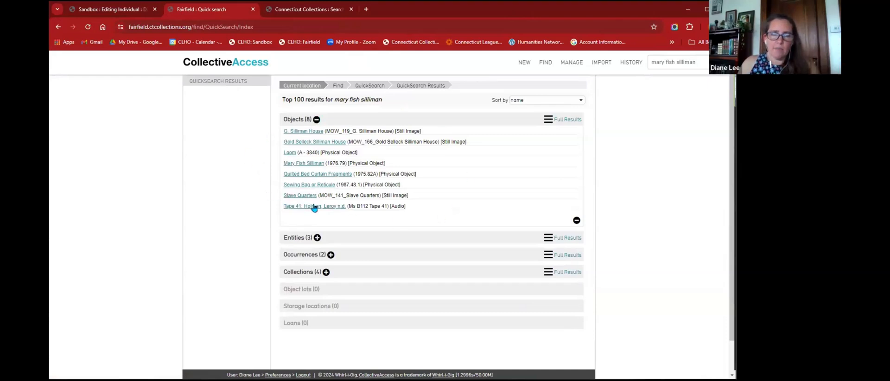
click(318, 238)
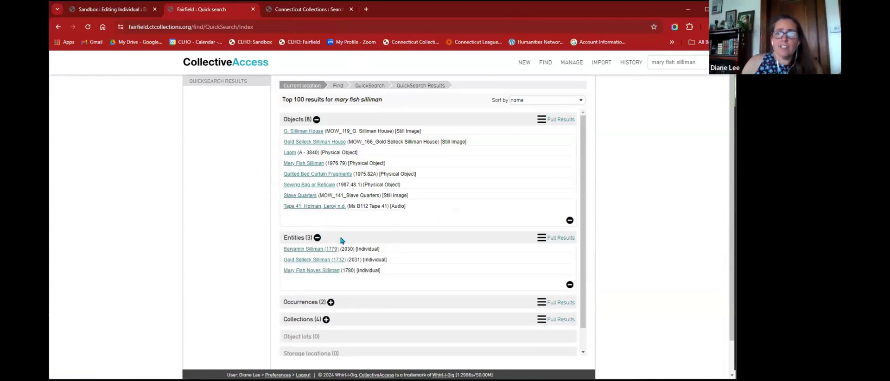
click(311, 271)
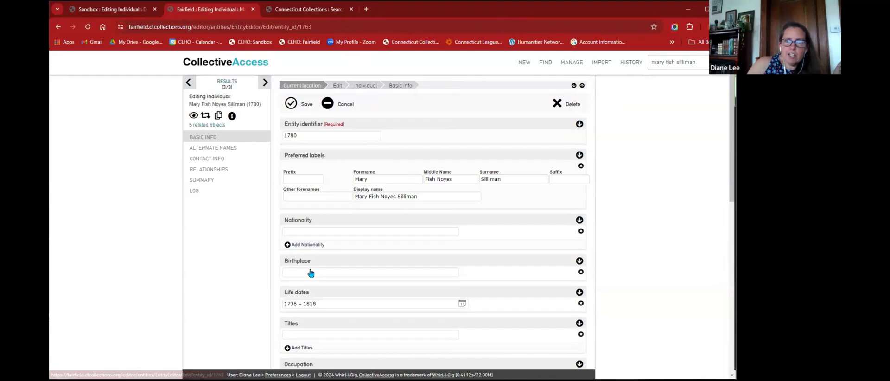
click(224, 149)
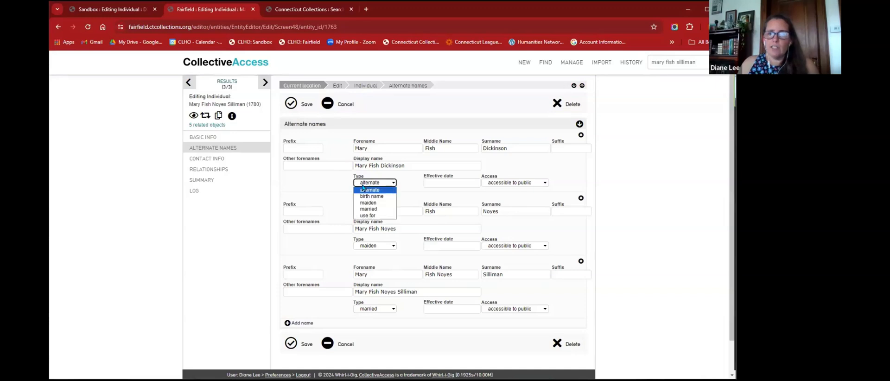
- Check the types of the three alternate names (alternate, maiden, married), then return to the Sandbox
click(363, 190)
click(369, 246)
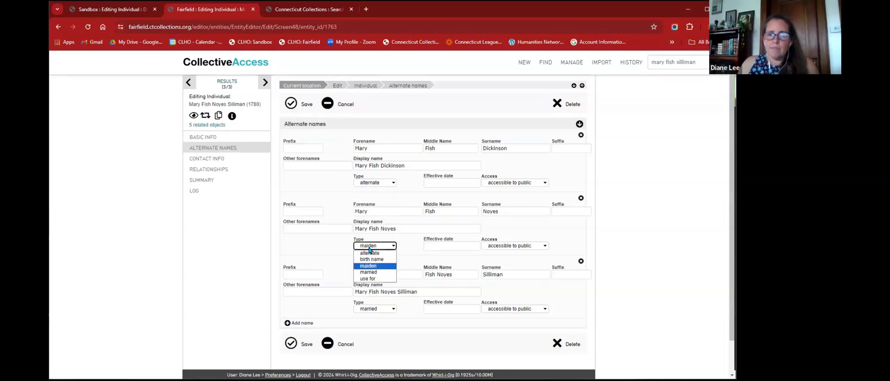
click(368, 266)
click(374, 309)
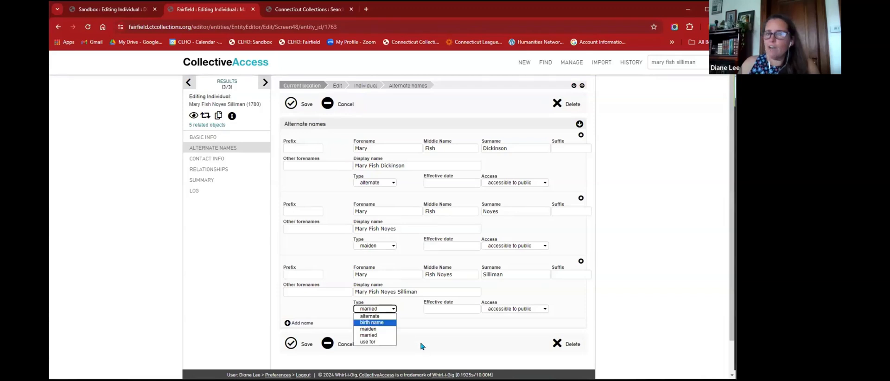
click(420, 345)
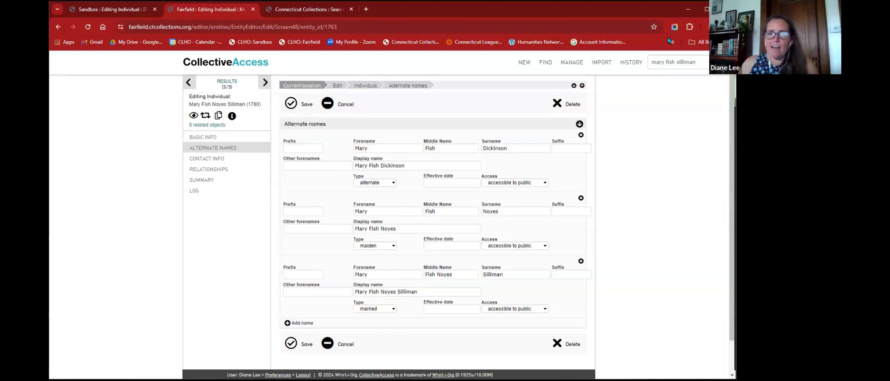
click(116, 10)
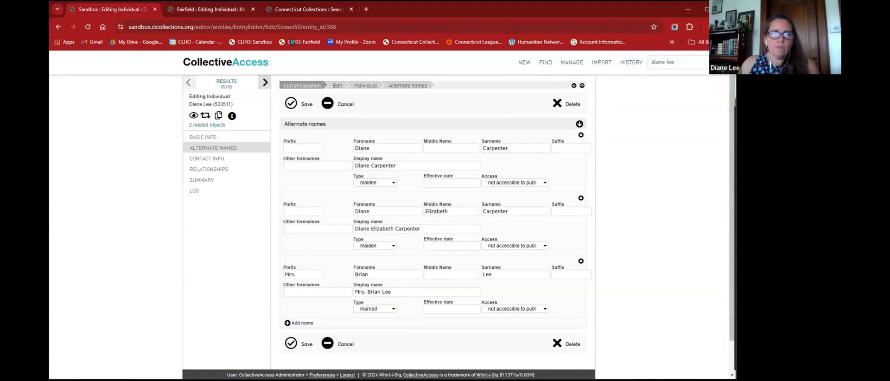
- Open Find > Entities > Basic search and enter the individual's married alternate name
click(665, 62)
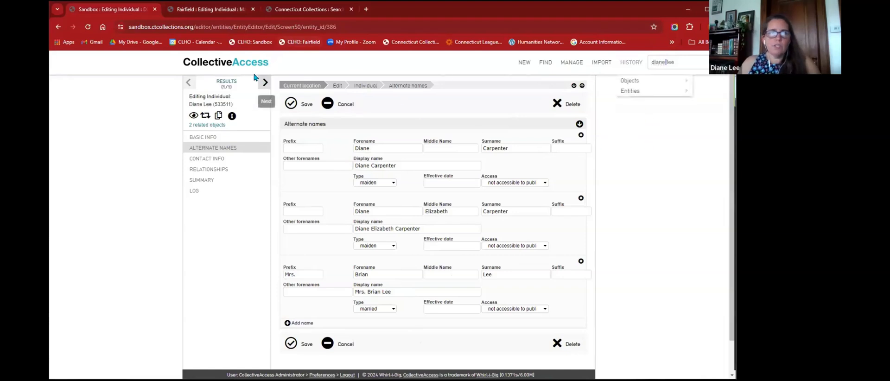
click(225, 82)
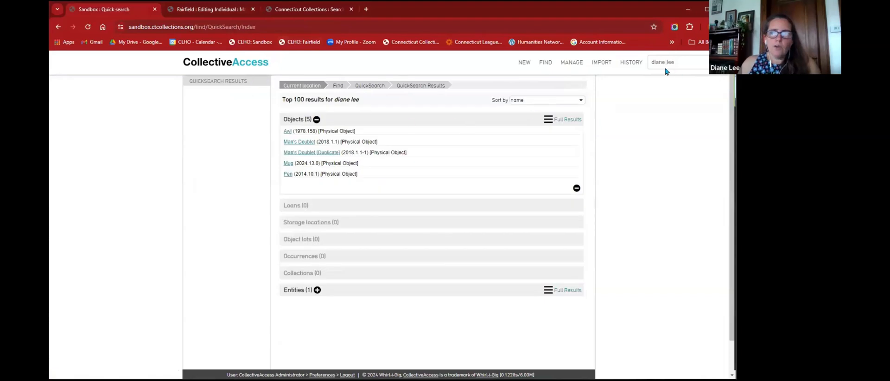
mouse_move(546, 63)
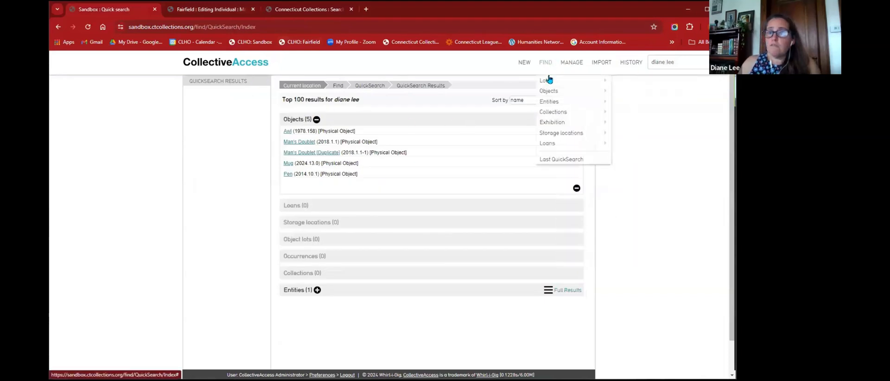
click(543, 104)
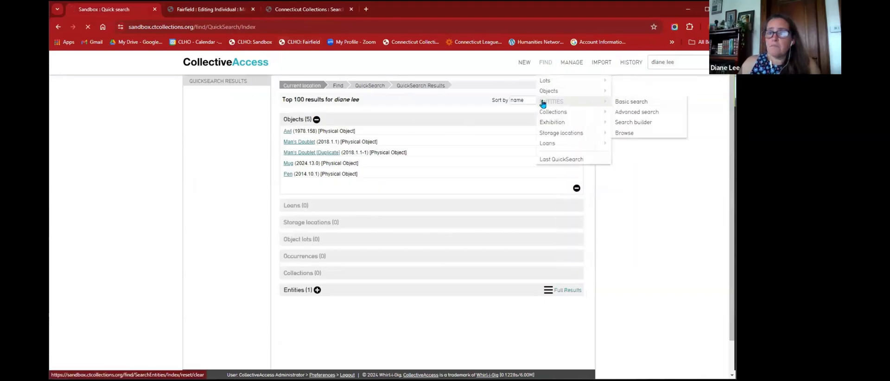
click(326, 101)
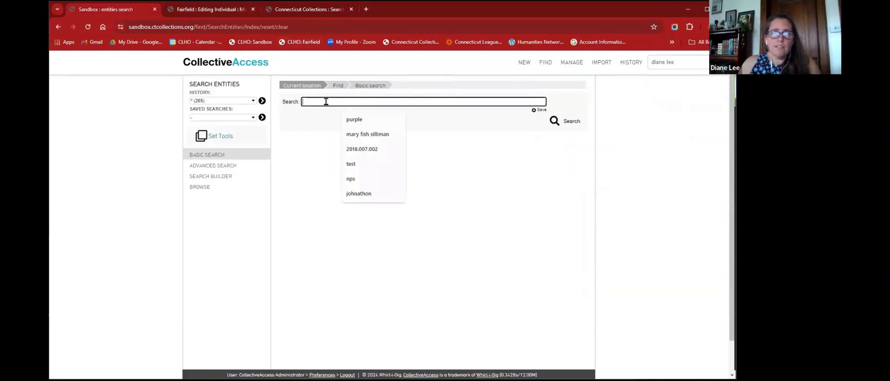
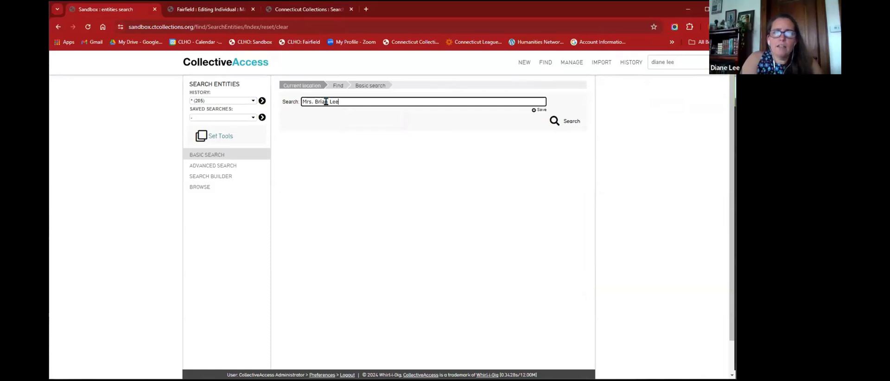
- Run the entity basic search, returning the single matching individual
click(570, 122)
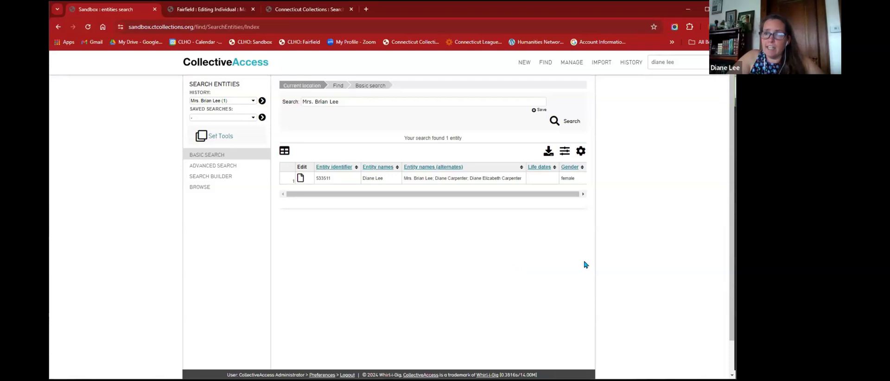
- Confirm the found individual's alternate names in the record, then go to the Sandbox dashboard
click(300, 178)
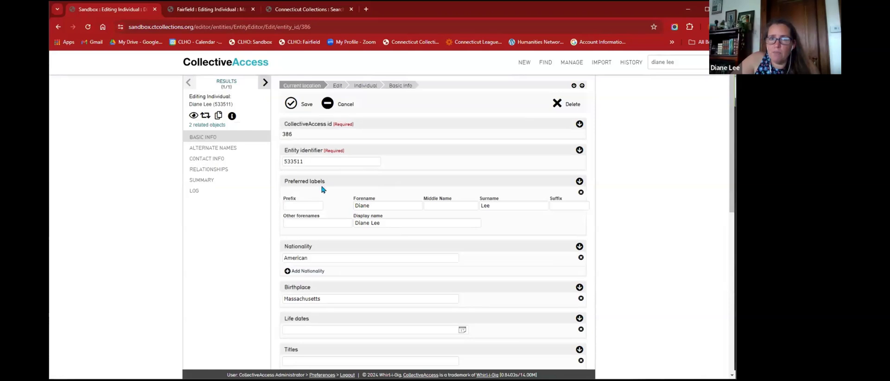
click(214, 148)
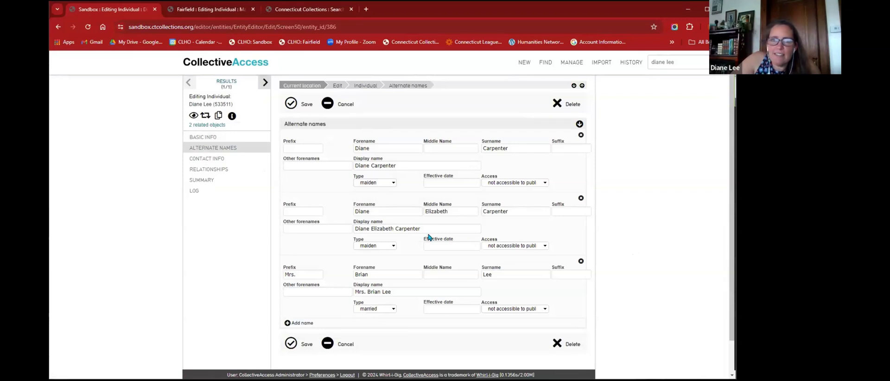
click(226, 83)
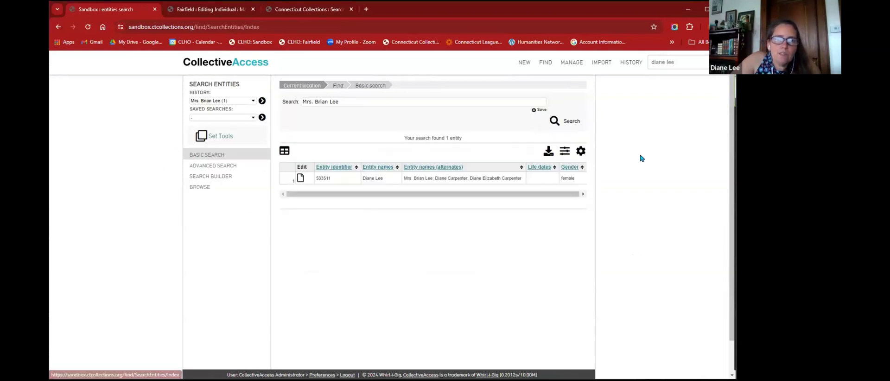
click(300, 177)
click(208, 67)
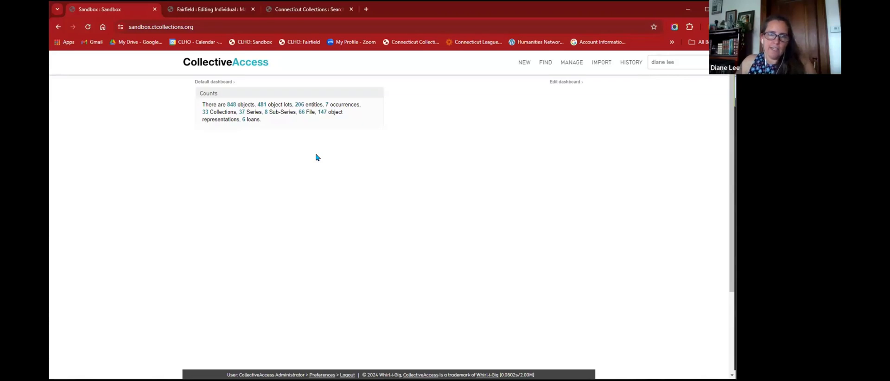
- List all 848 objects from the dashboard Counts panel
click(232, 106)
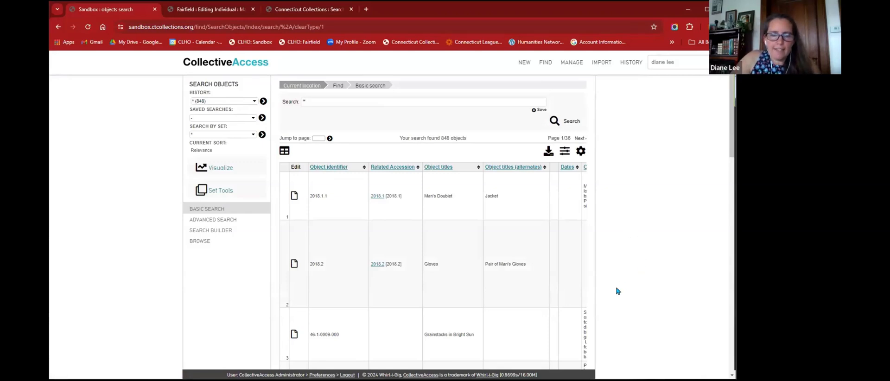
- Switch the 848 object results to the thumbnails layout in Display Options
click(582, 153)
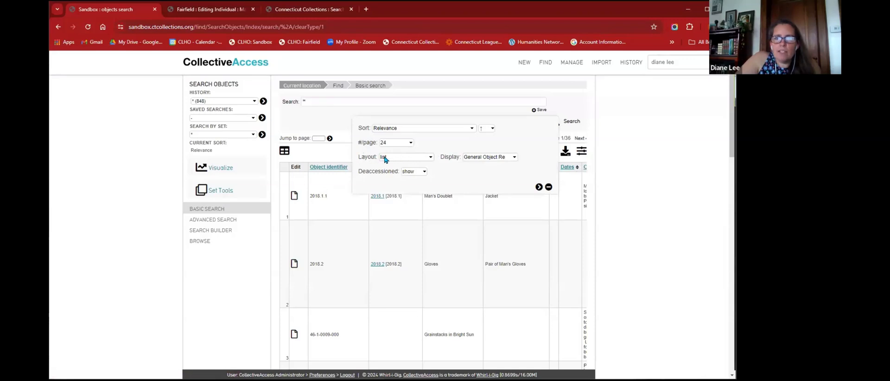
click(499, 157)
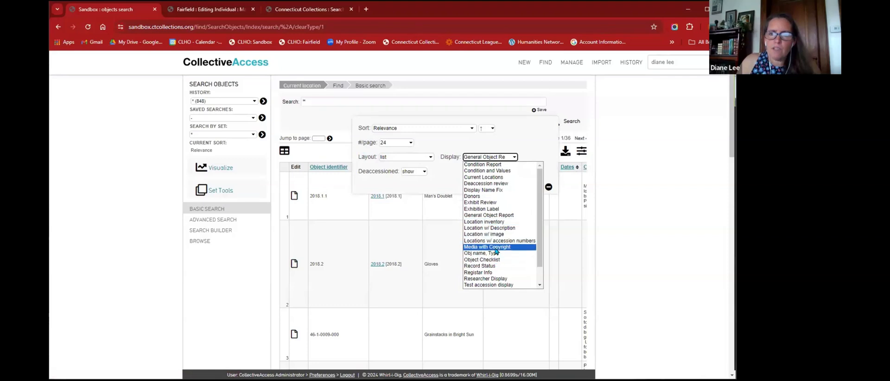
click(495, 215)
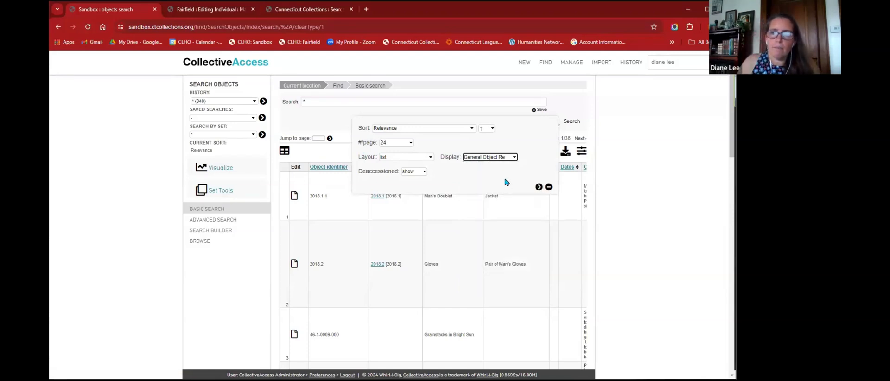
click(389, 158)
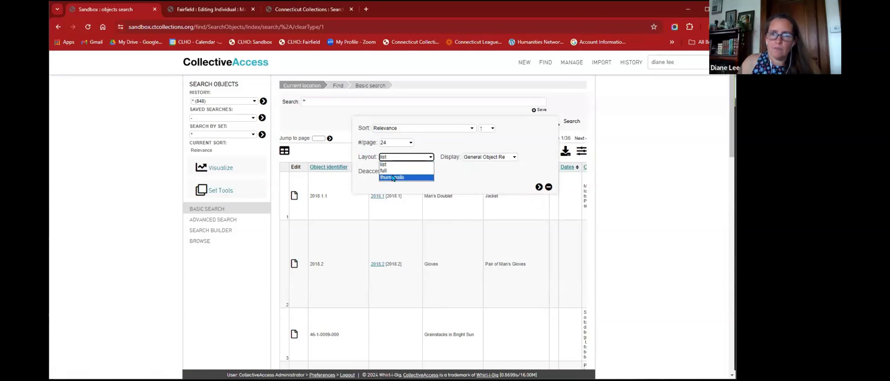
click(393, 177)
click(539, 187)
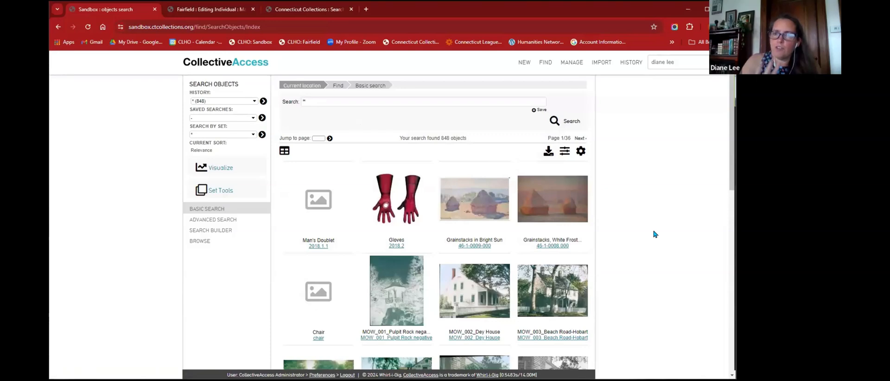
- Scroll through page 1 of the object results, then move on to page 2
scroll(656, 231, down, 4)
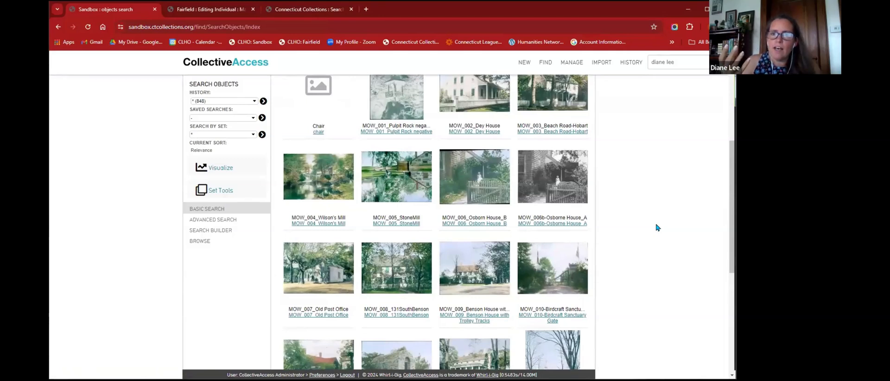
scroll(656, 229, down, 5)
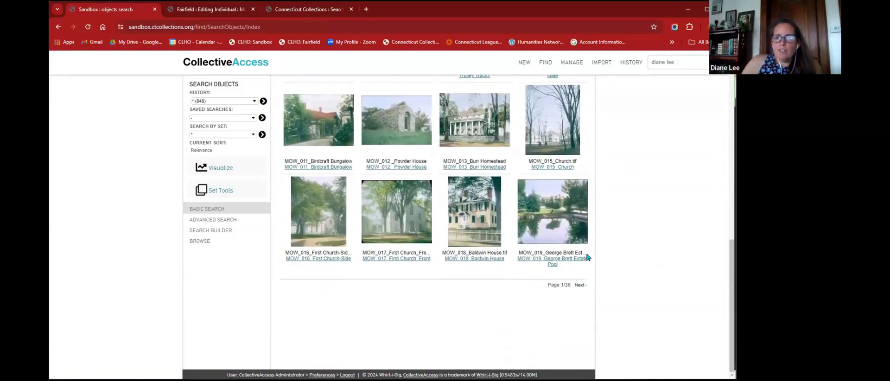
mouse_move(496, 220)
scroll(496, 220, up, 2)
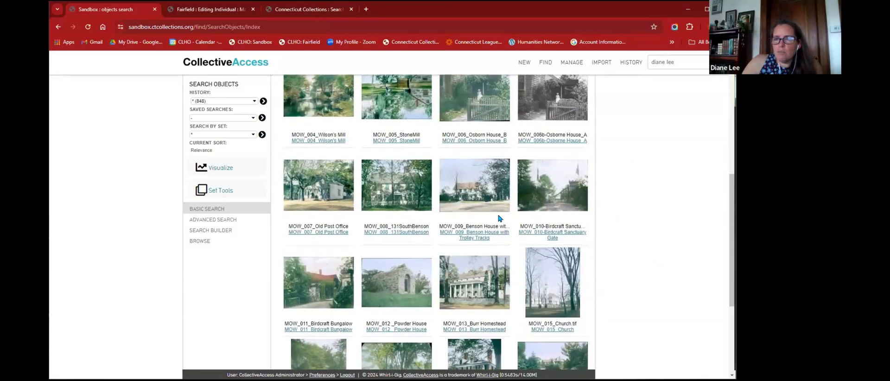
scroll(499, 258, down, 2)
scroll(580, 254, up, 10)
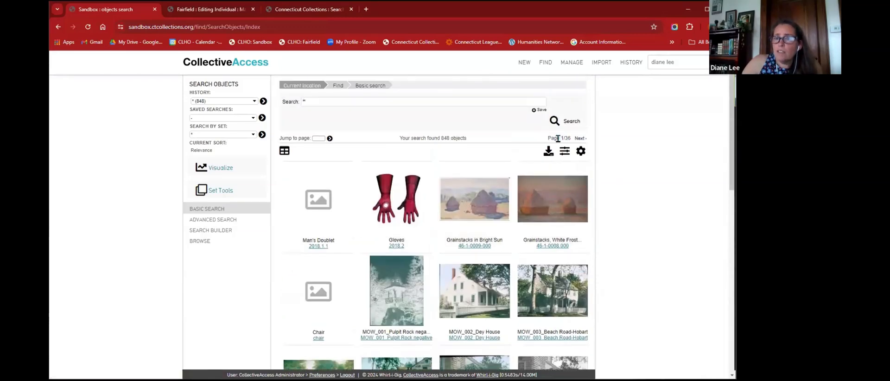
drag(548, 138, 580, 139)
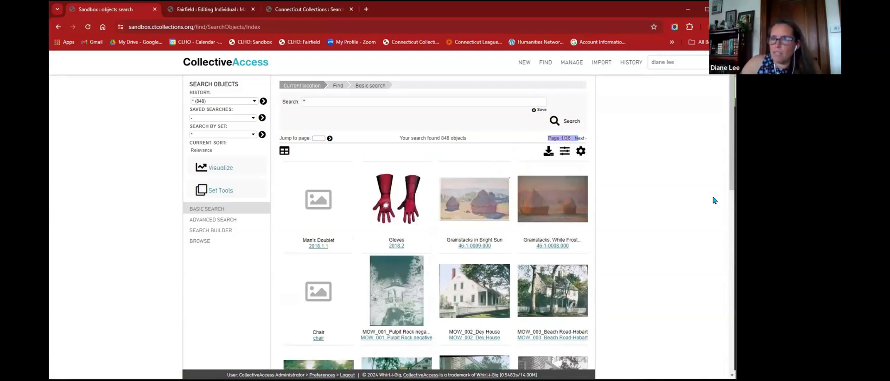
click(580, 139)
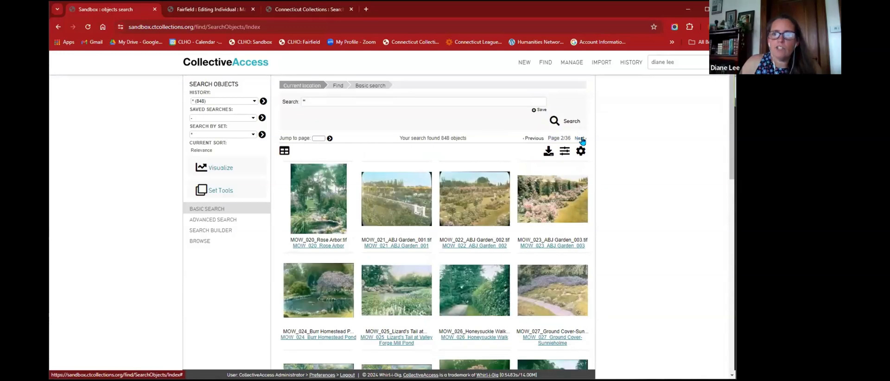
- Advance the object results to page 3 of 36
scroll(556, 204, down, 10)
click(579, 234)
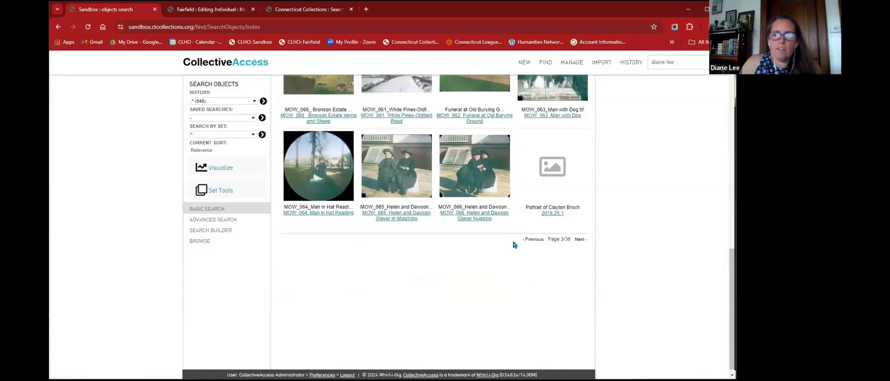
scroll(513, 248, up, 1)
mouse_move(419, 224)
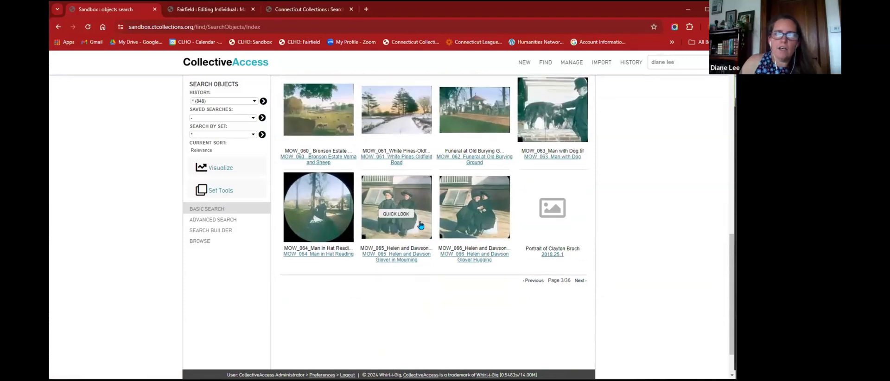
click(395, 215)
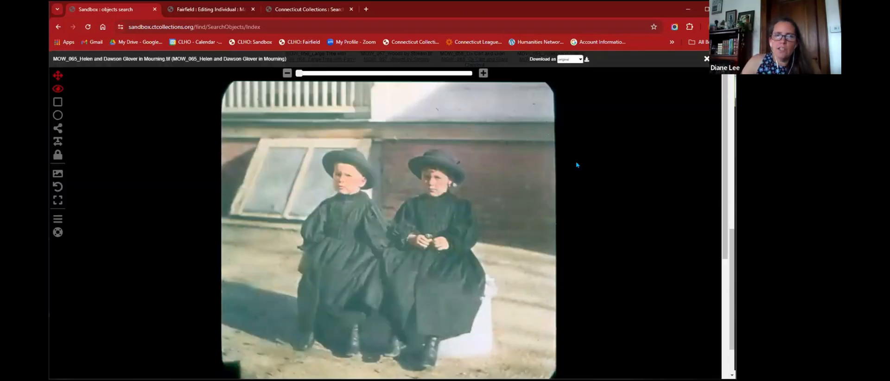
click(707, 59)
mouse_move(416, 223)
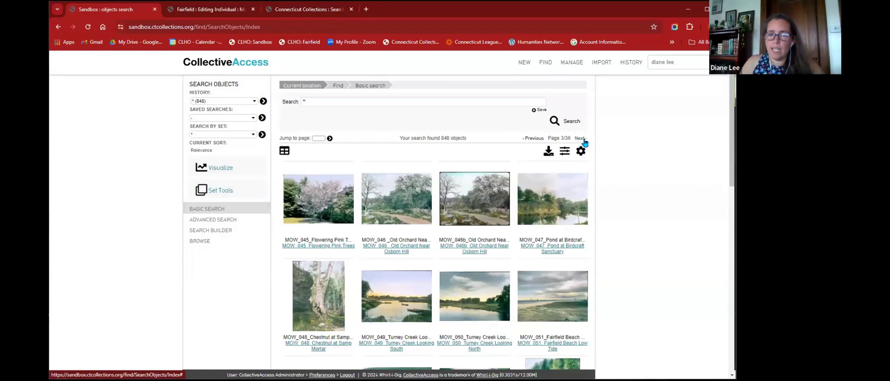
click(319, 138)
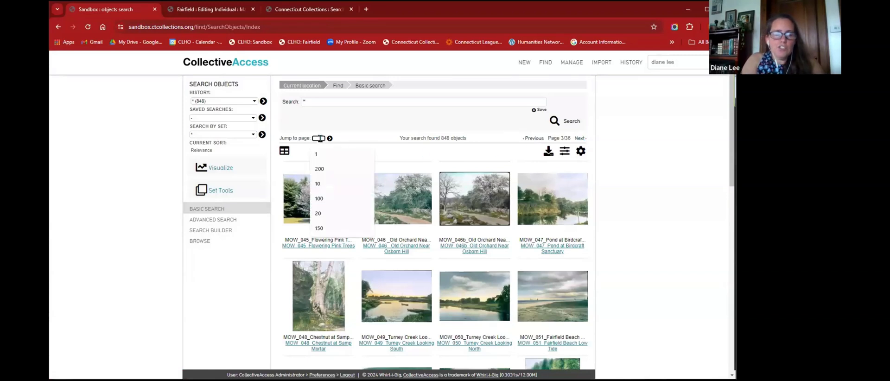
text(30)
- Jump the object results to page 30
click(329, 139)
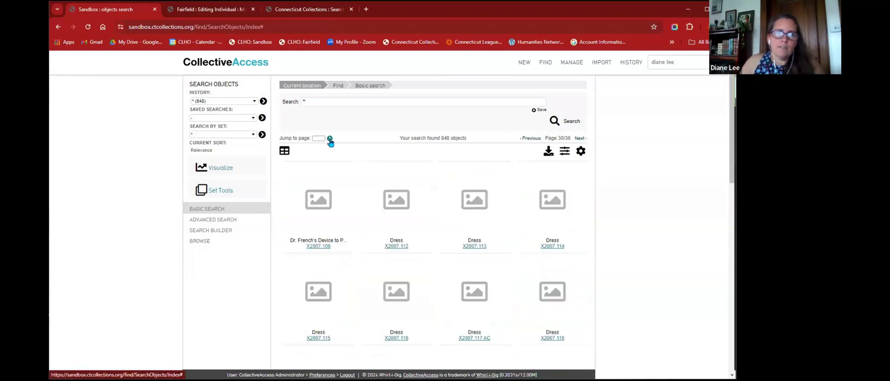
scroll(411, 191, down, 10)
scroll(422, 190, down, 2)
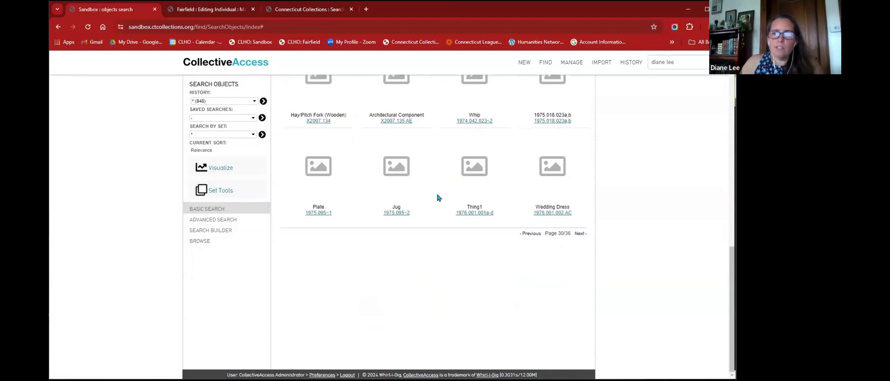
- Advance to page 31 of 36, showing Hoop Skirt, Egg Carton and Bustle
click(580, 234)
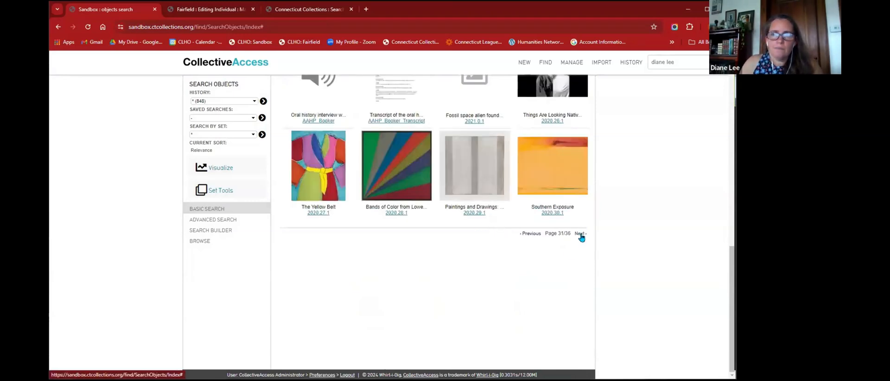
scroll(539, 237, up, 5)
scroll(538, 236, up, 4)
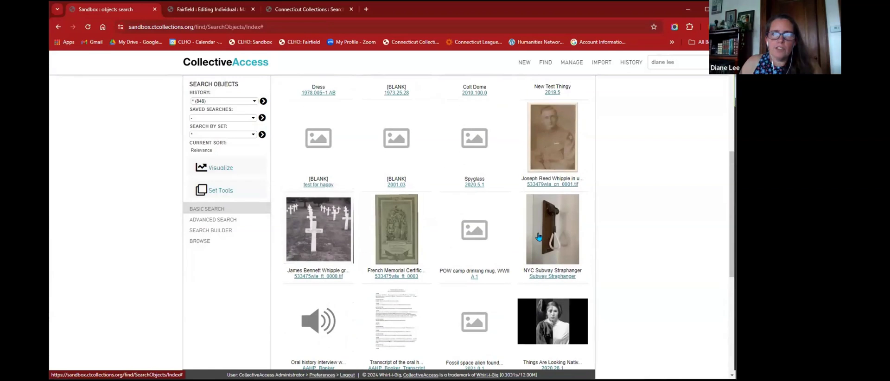
scroll(539, 236, up, 3)
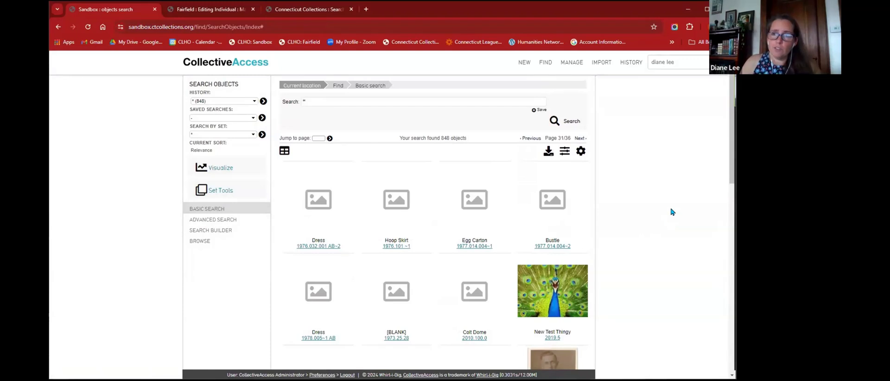
- Refine the results with the 'Has media (107)' filter, leaving 107 objects over 5 pages
click(565, 152)
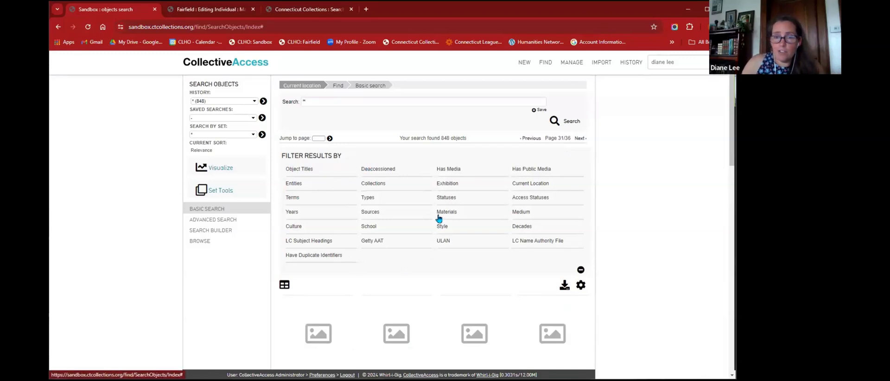
click(452, 171)
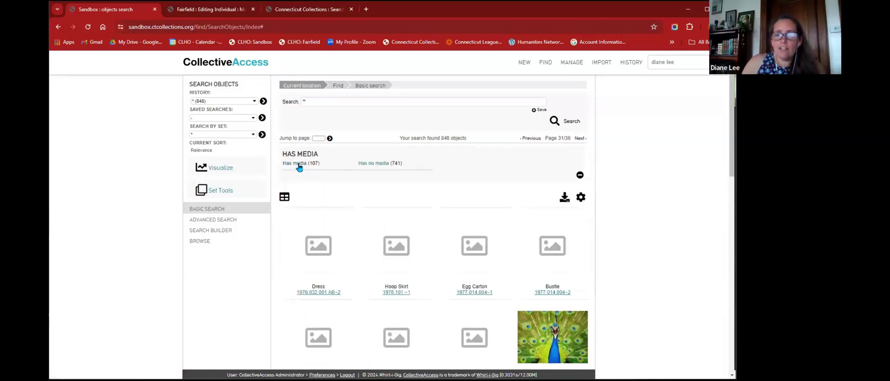
click(299, 166)
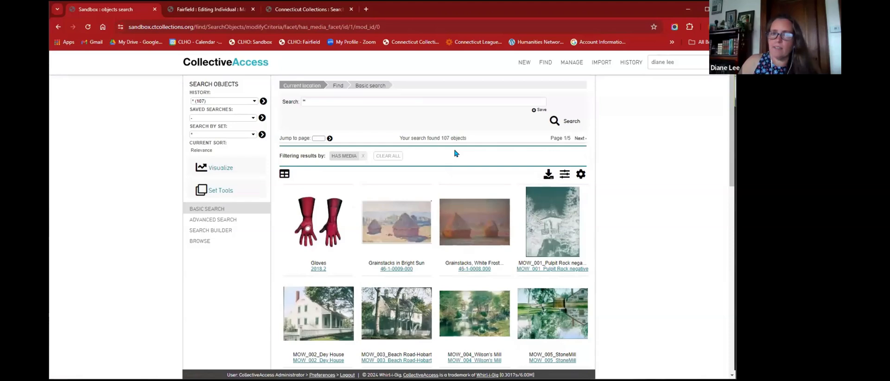
click(564, 176)
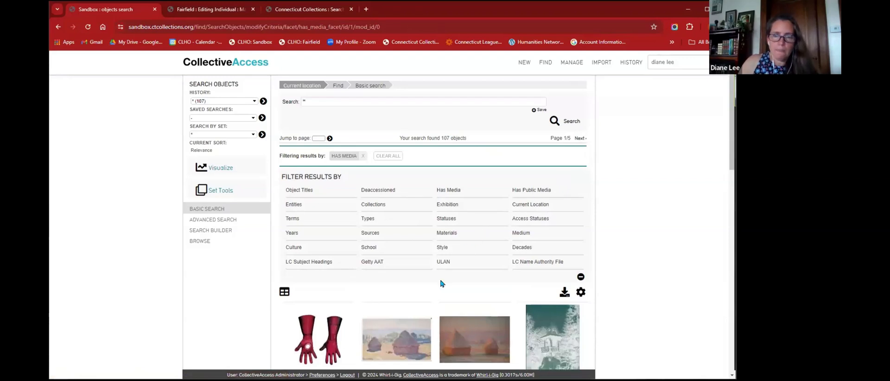
- Filter results to the Physical Objects type without Has Media, giving 722 objects across 31 pages
click(369, 219)
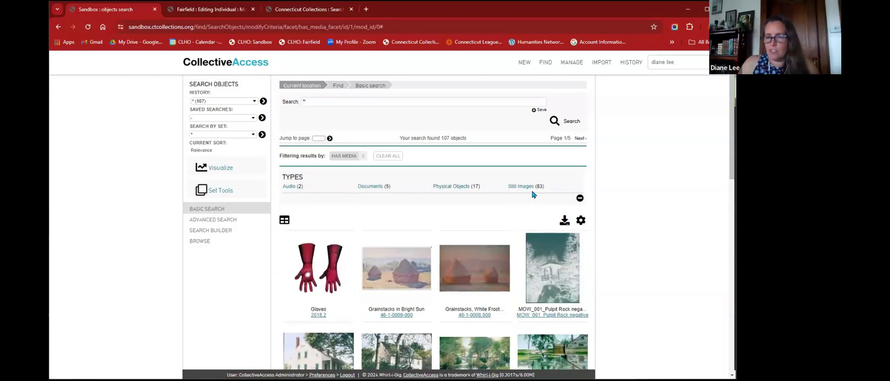
click(456, 186)
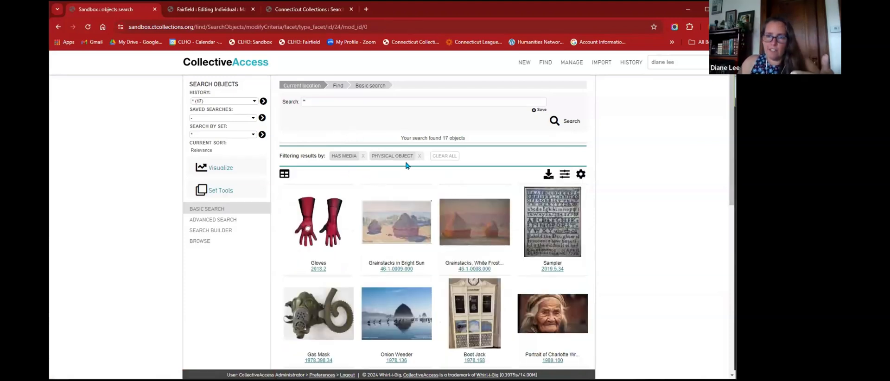
scroll(476, 205, down, 4)
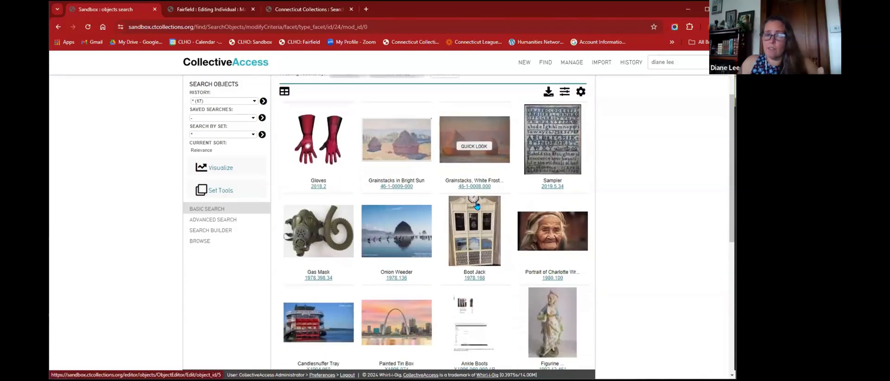
scroll(477, 208, down, 5)
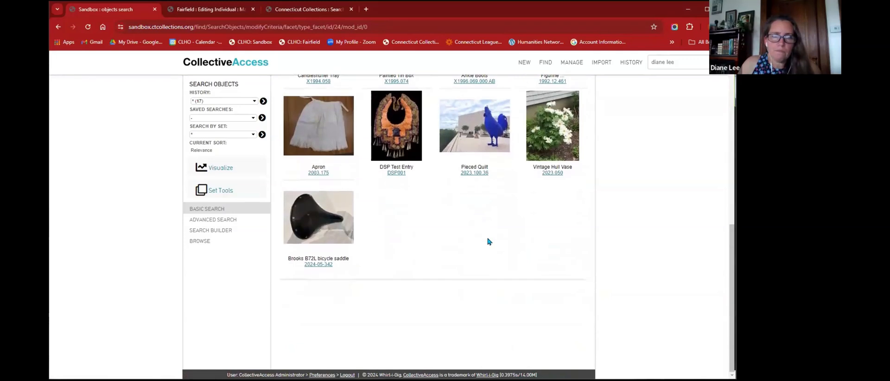
scroll(488, 241, up, 4)
scroll(488, 241, up, 2)
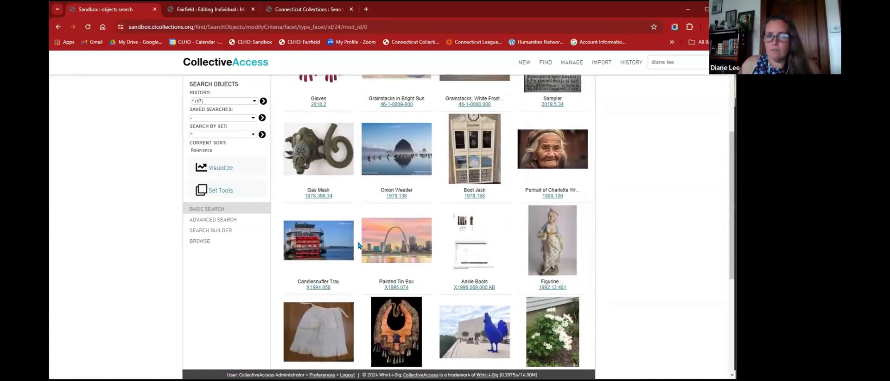
scroll(368, 256, up, 3)
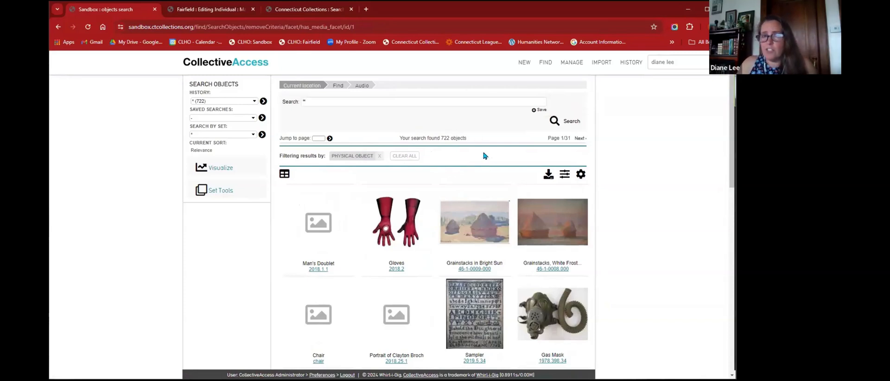
- Clear all filters to restore 848 objects, then bring up the results options panel
click(411, 158)
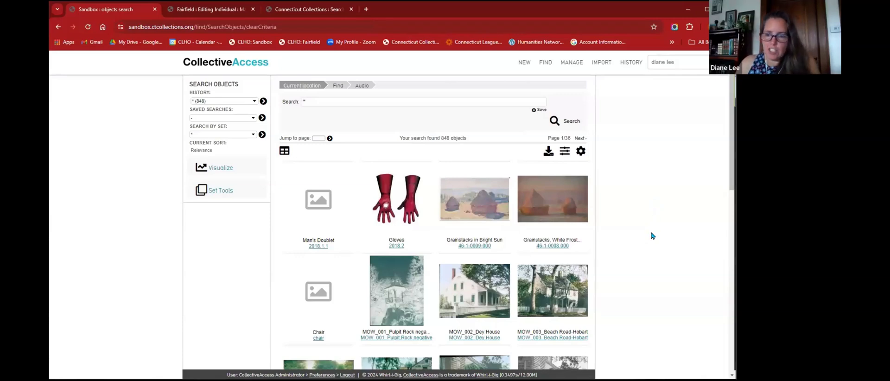
scroll(653, 236, down, 2)
scroll(652, 236, up, 2)
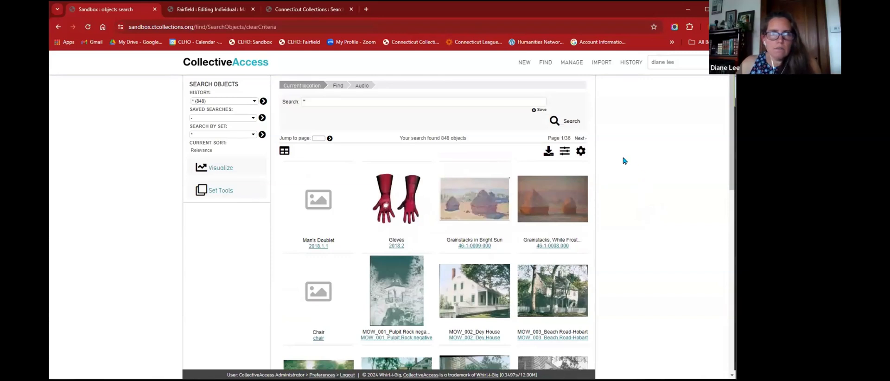
click(580, 151)
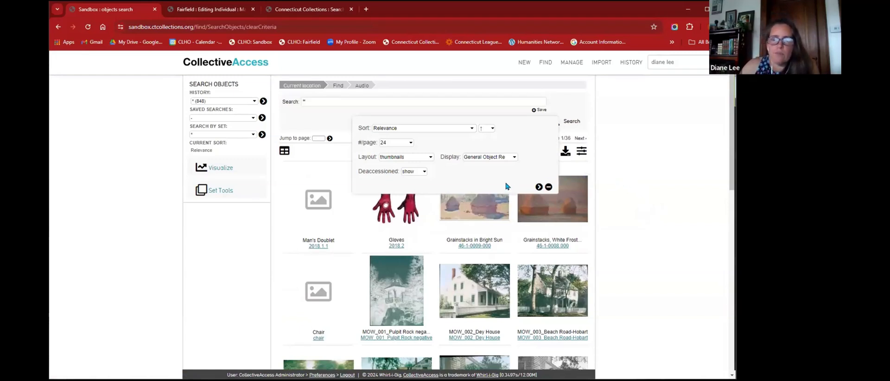
- Switch the results layout to full and apply it
click(404, 157)
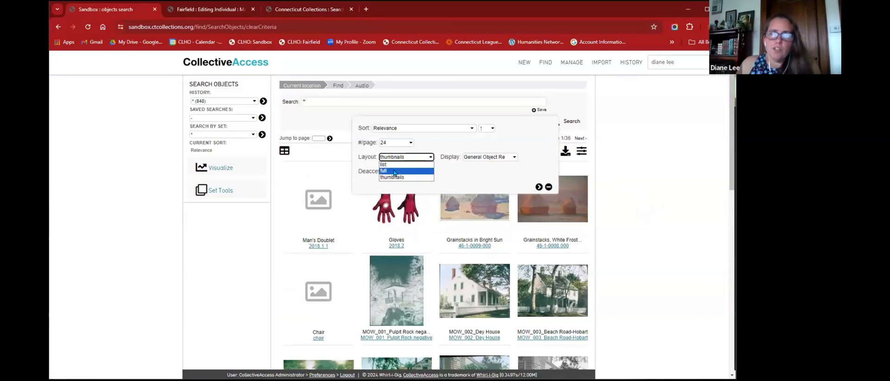
click(395, 171)
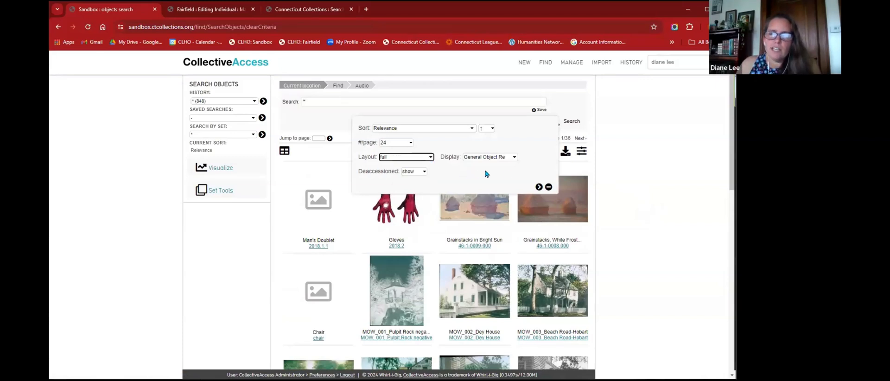
click(539, 188)
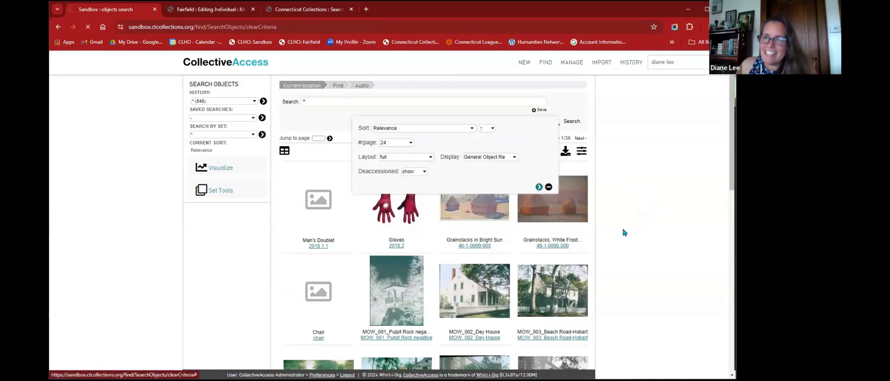
- Review the full-layout records with identifier, credit line, provenance and storage location
scroll(642, 218, down, 1)
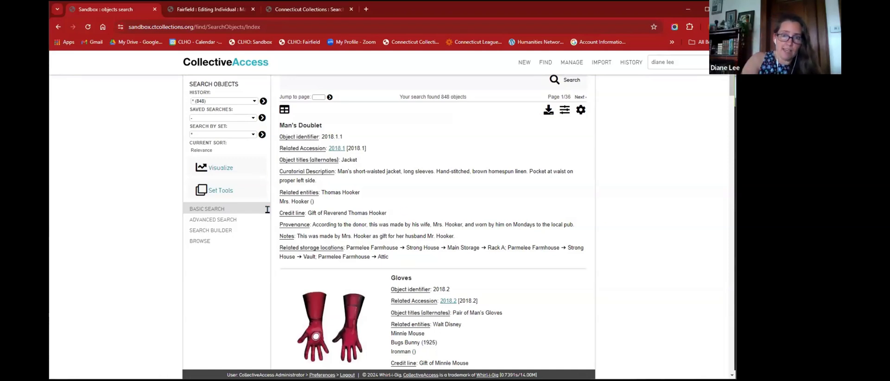
scroll(442, 178, down, 4)
scroll(442, 177, down, 3)
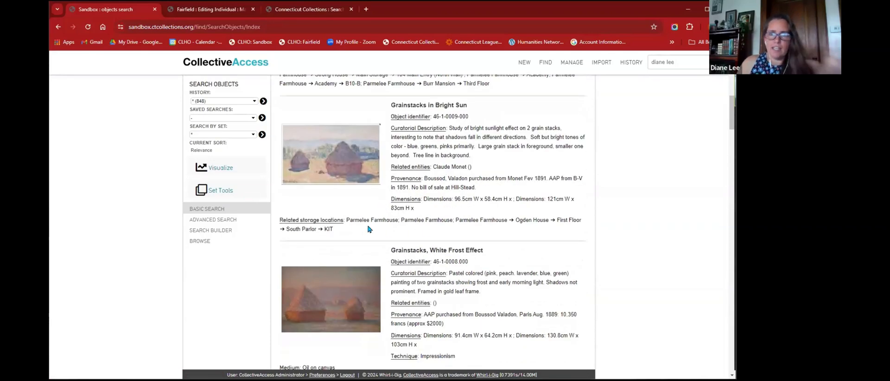
scroll(465, 234, down, 3)
scroll(466, 234, down, 9)
scroll(466, 231, down, 3)
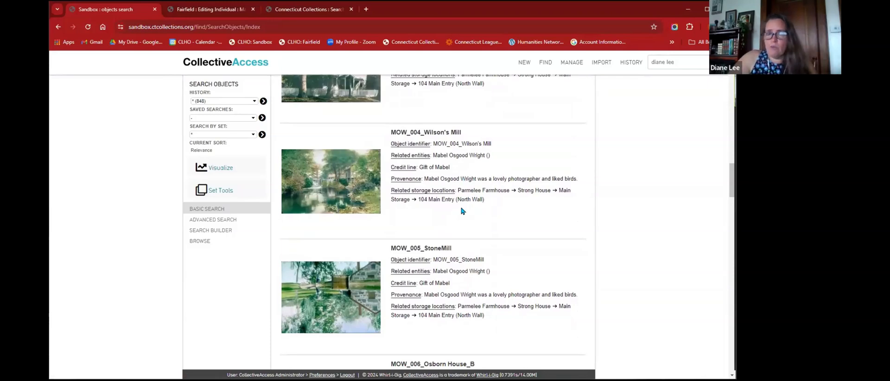
scroll(513, 258, up, 8)
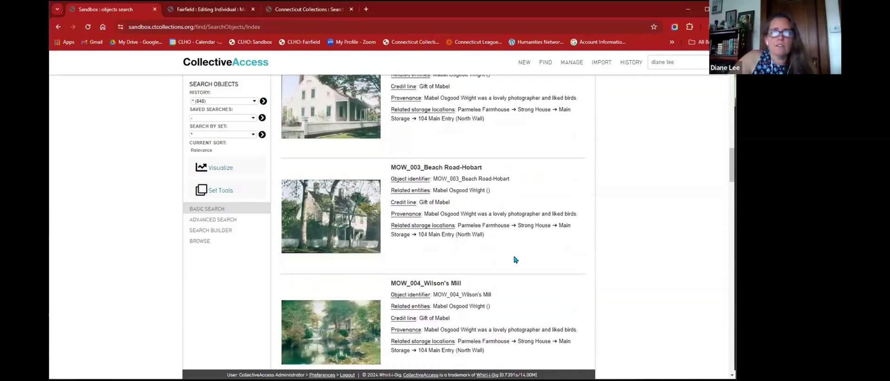
scroll(513, 259, up, 10)
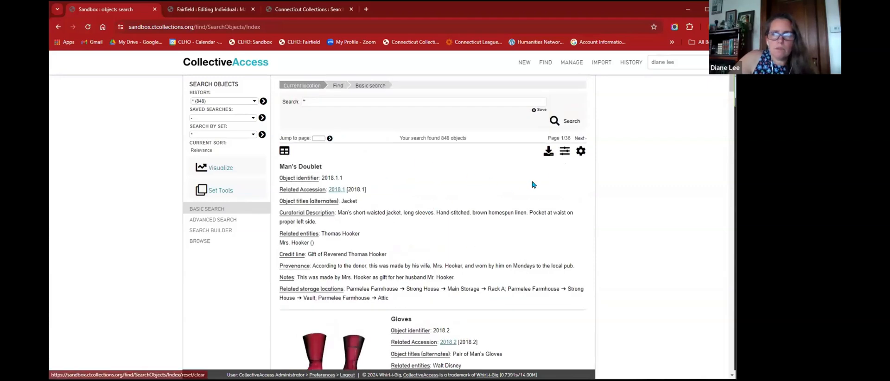
click(581, 158)
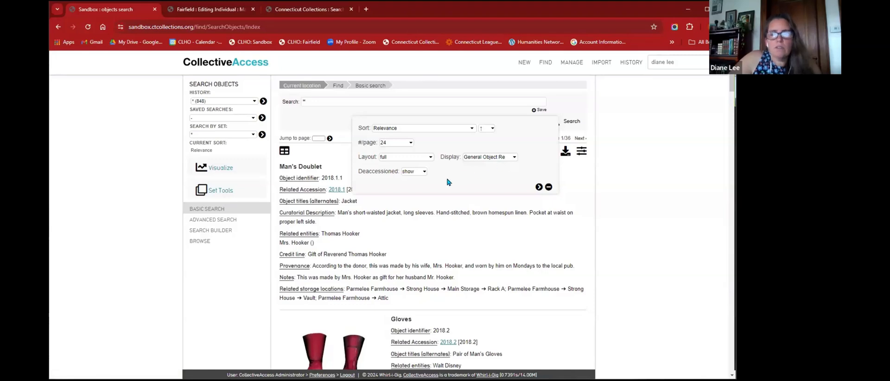
- Hide deaccessioned objects and sort by Title, leaving 842 objects starting with Burner Lamp Font
click(417, 172)
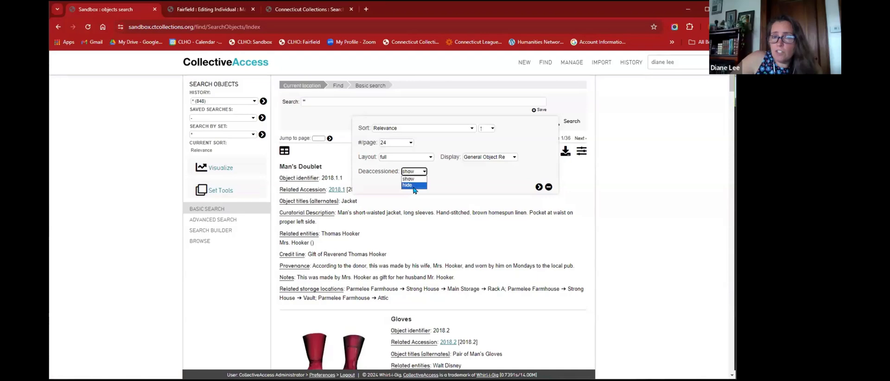
click(415, 185)
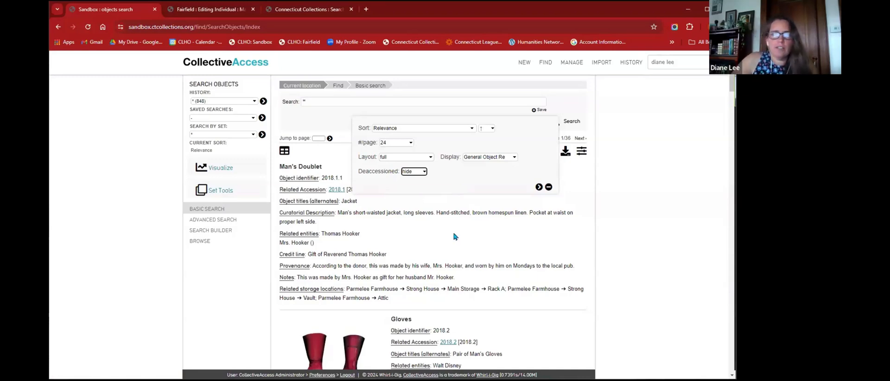
click(397, 129)
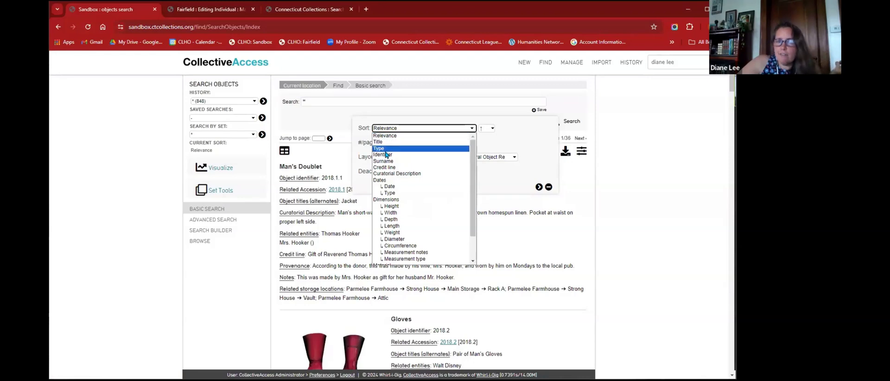
click(388, 128)
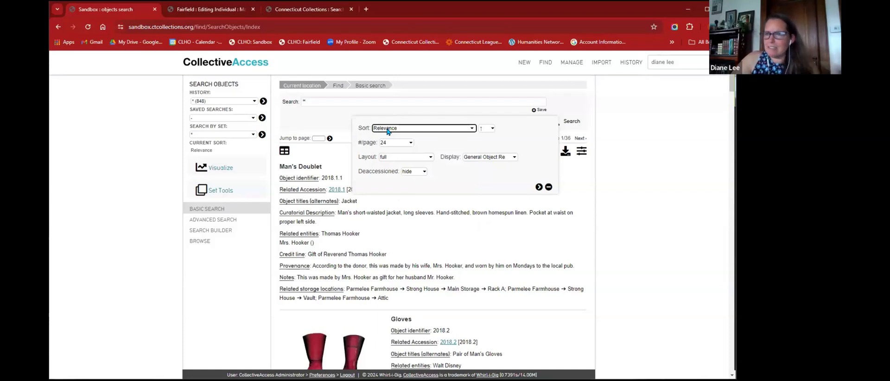
click(387, 130)
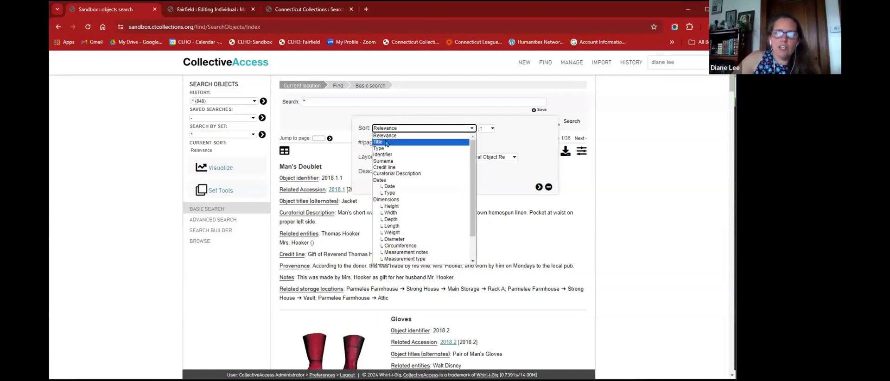
click(385, 142)
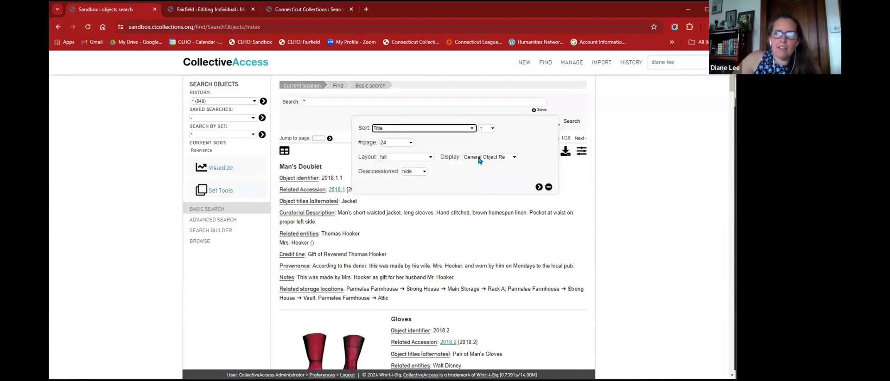
click(539, 188)
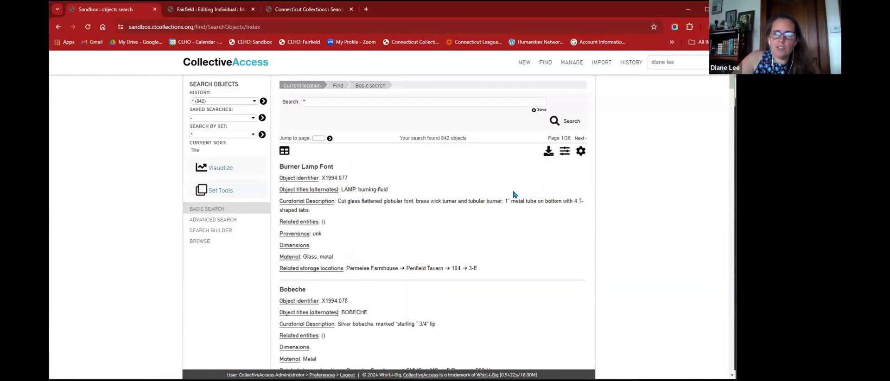
scroll(486, 194, down, 7)
scroll(481, 193, down, 10)
scroll(482, 192, up, 10)
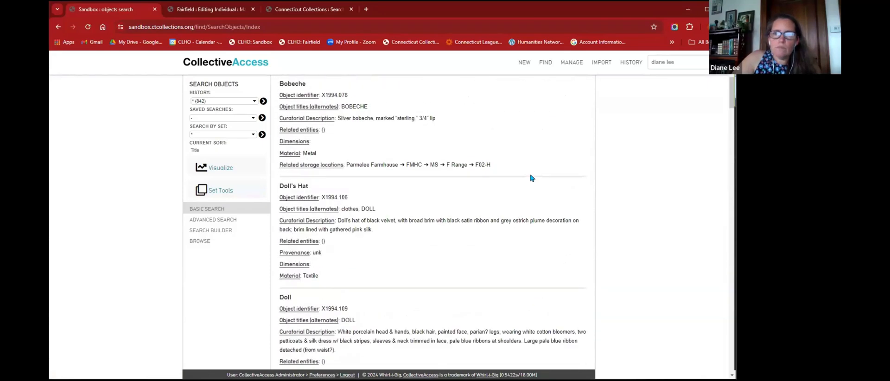
scroll(531, 177, up, 5)
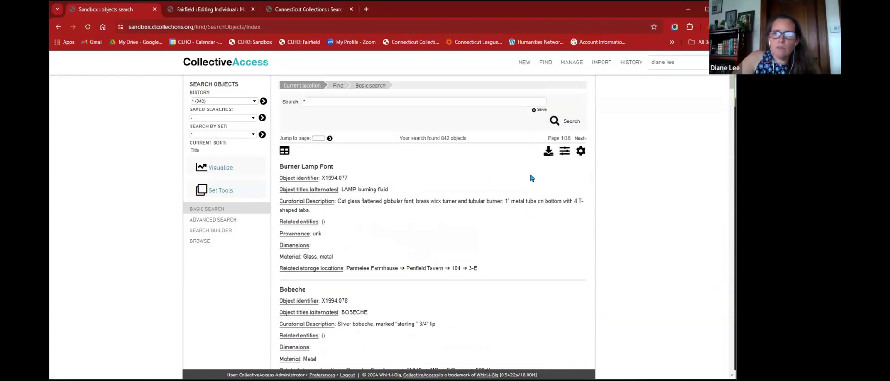
- Apply the Registar Info display to the title-sorted results
click(580, 153)
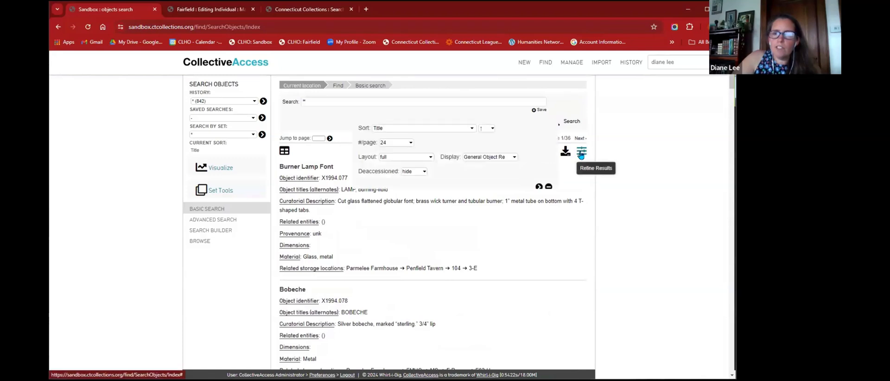
click(500, 159)
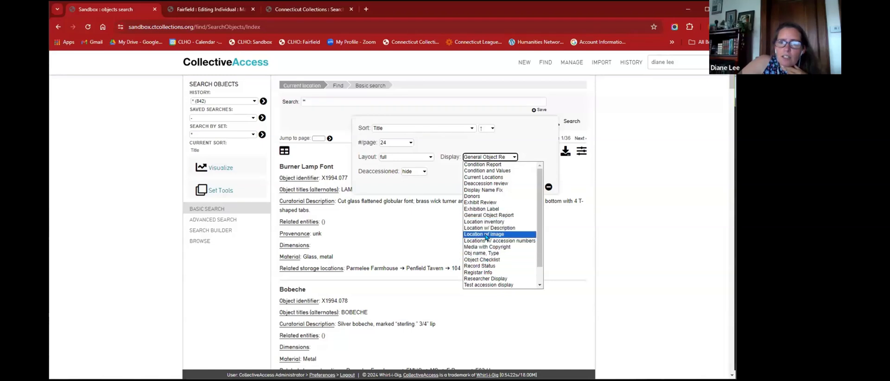
click(487, 273)
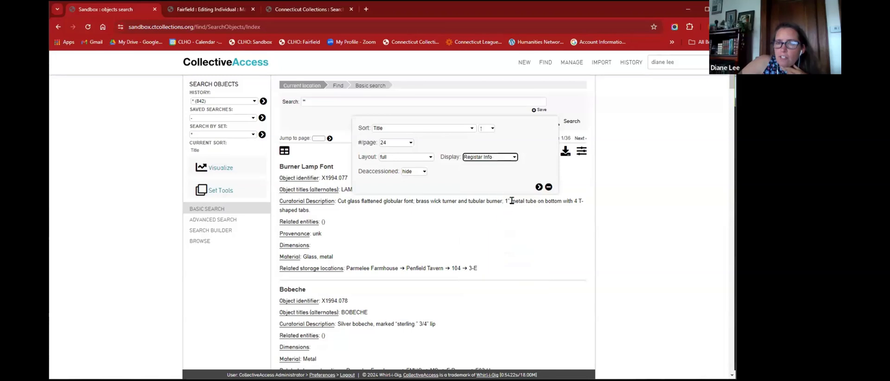
click(539, 187)
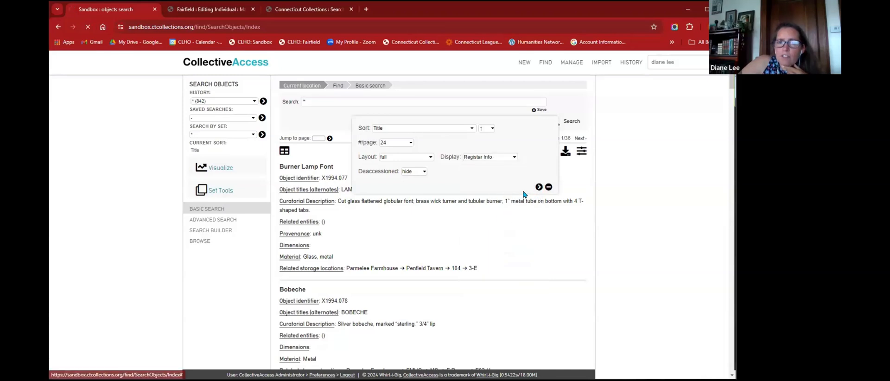
- Switch to the list layout, showing a table with identifier, title, alternate title and date columns
click(581, 151)
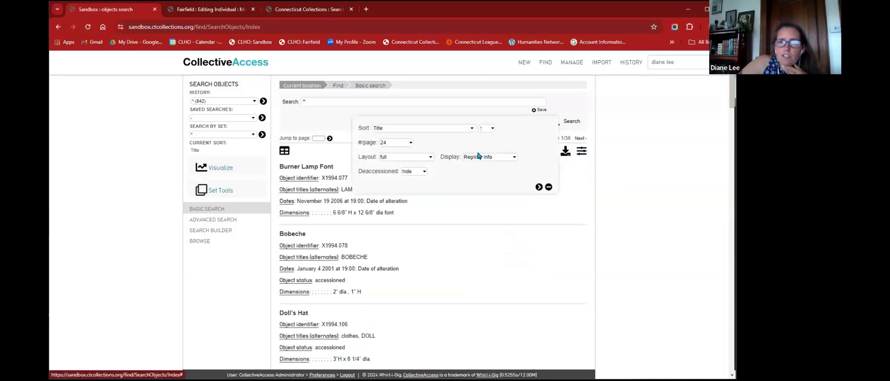
click(403, 158)
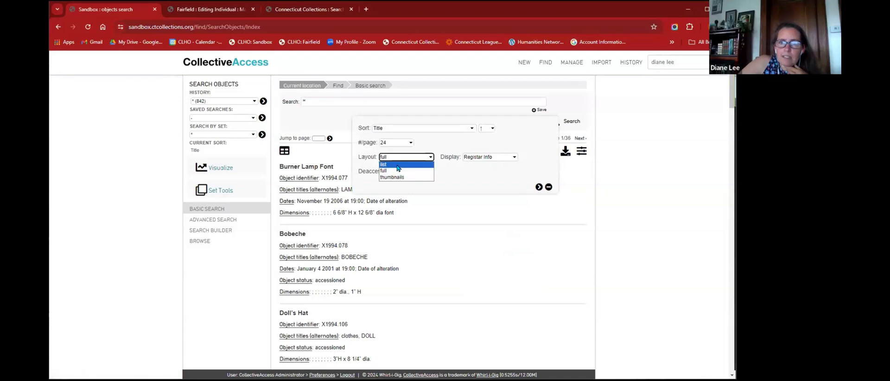
click(396, 165)
click(538, 187)
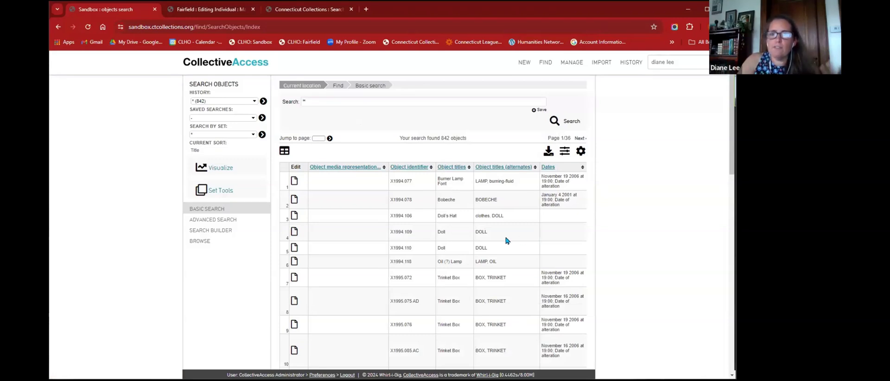
scroll(507, 240, right, 3)
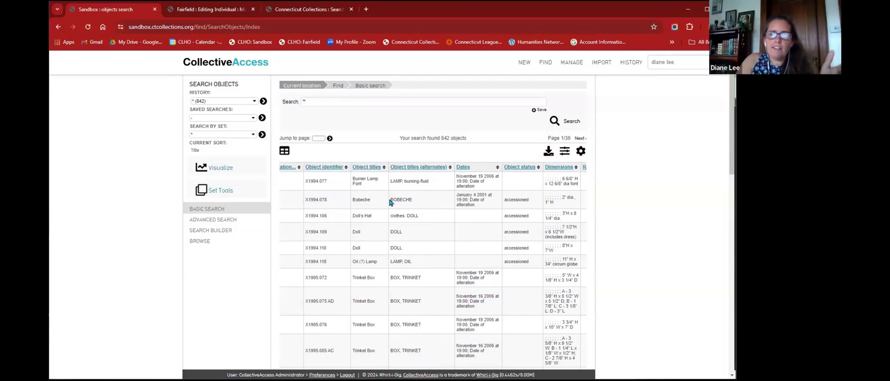
scroll(431, 212, right, 3)
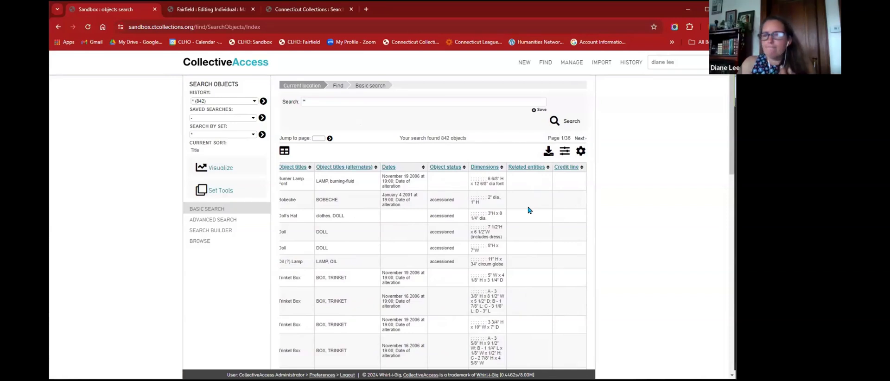
scroll(529, 210, left, 5)
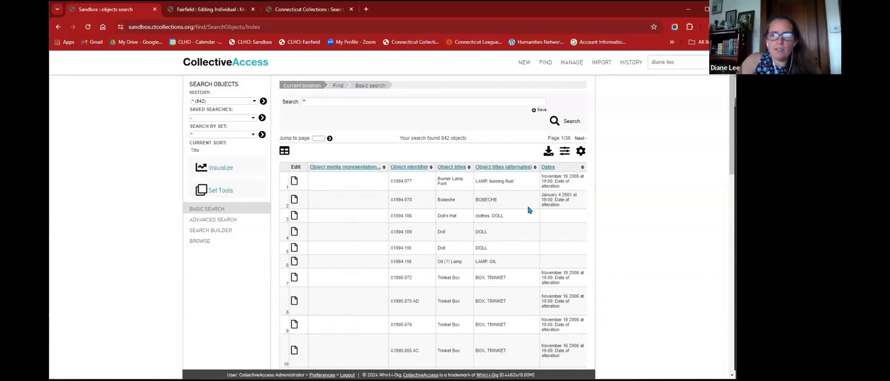
scroll(528, 210, down, 3)
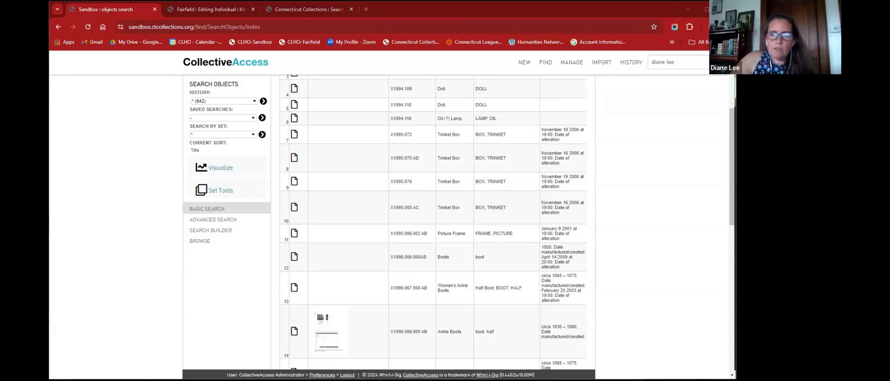
scroll(494, 243, up, 6)
scroll(475, 243, down, 7)
scroll(475, 242, up, 4)
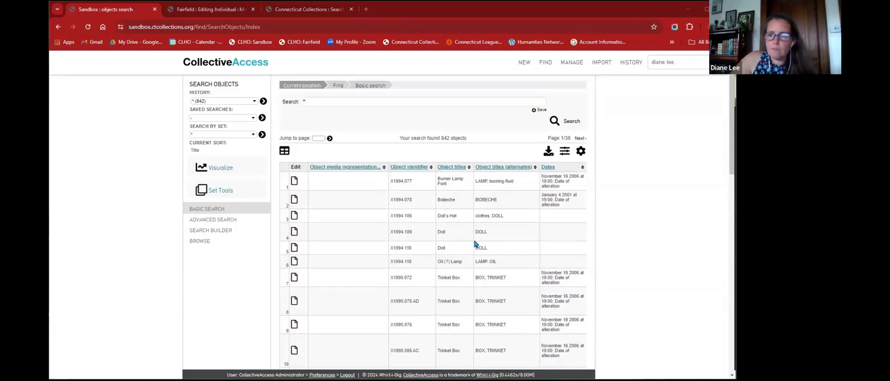